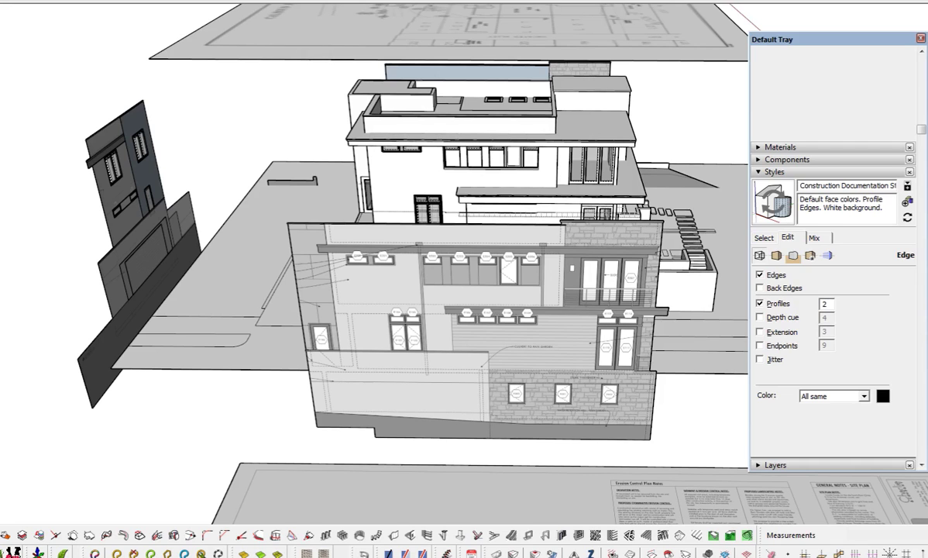
- Examine the side elevation drawing in front of the house model, including its tagged windows and doors
middle_click_drag(564, 389, 535, 392, "shift")
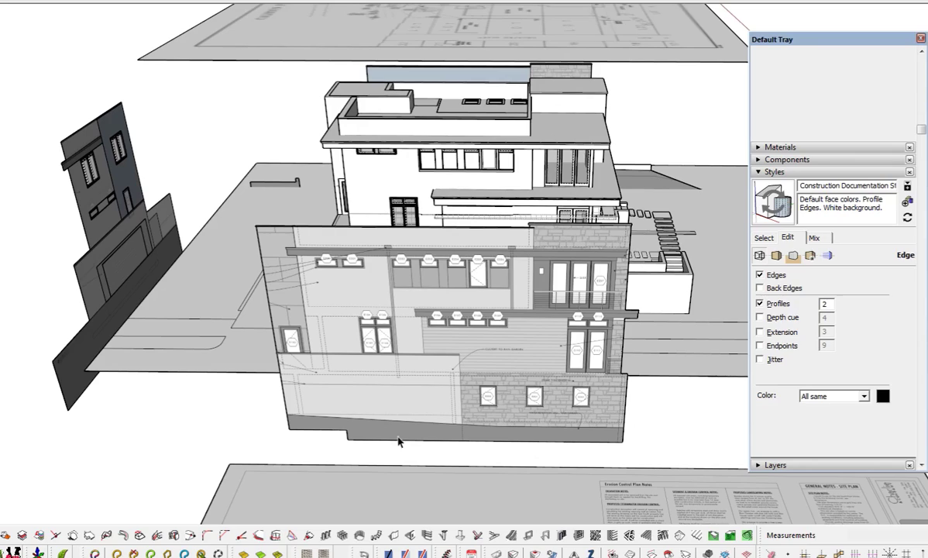
scroll(431, 327, "up", 10)
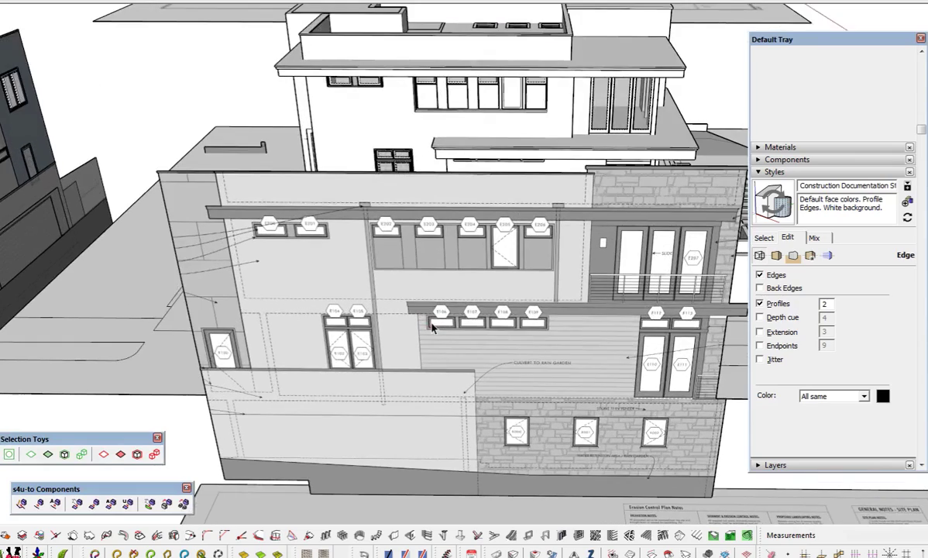
scroll(414, 243, "up", 1)
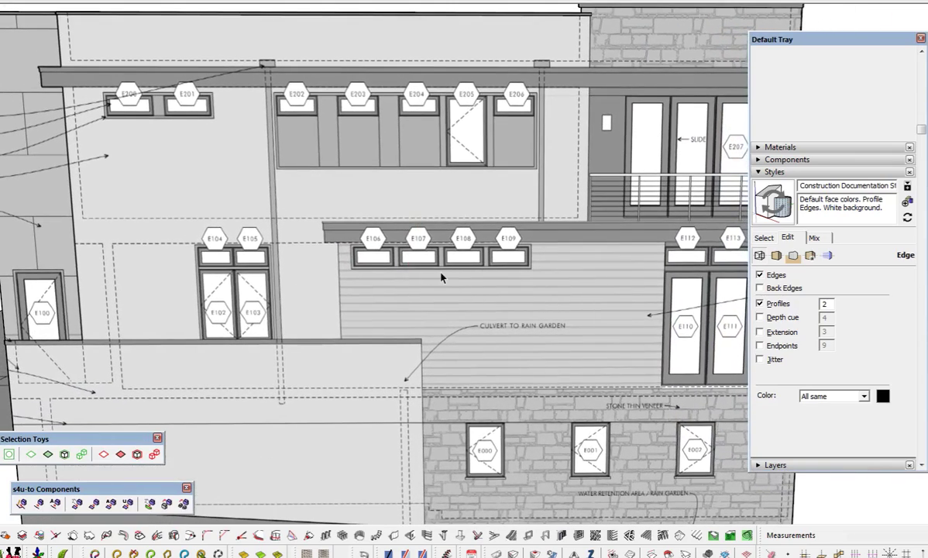
middle_click_drag(328, 398, 364, 418, "shift")
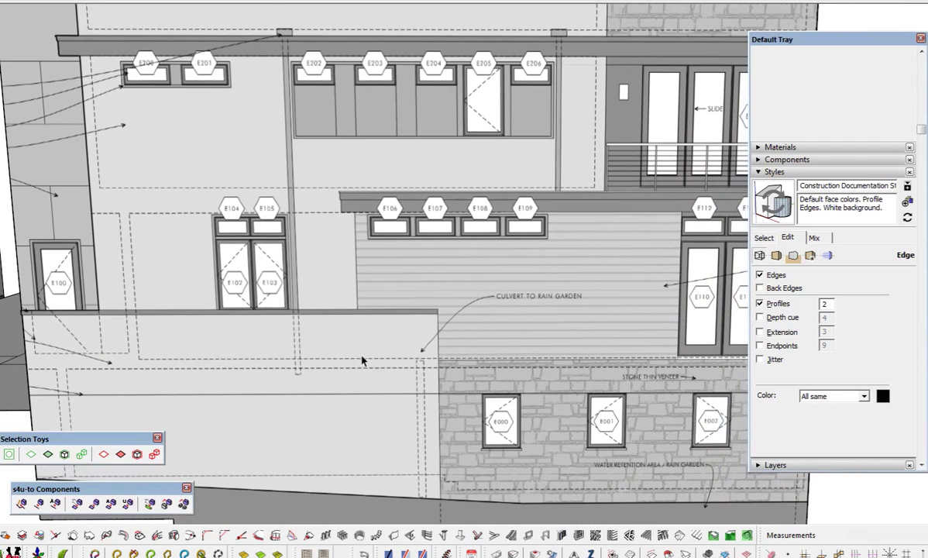
scroll(364, 337, "down", 1)
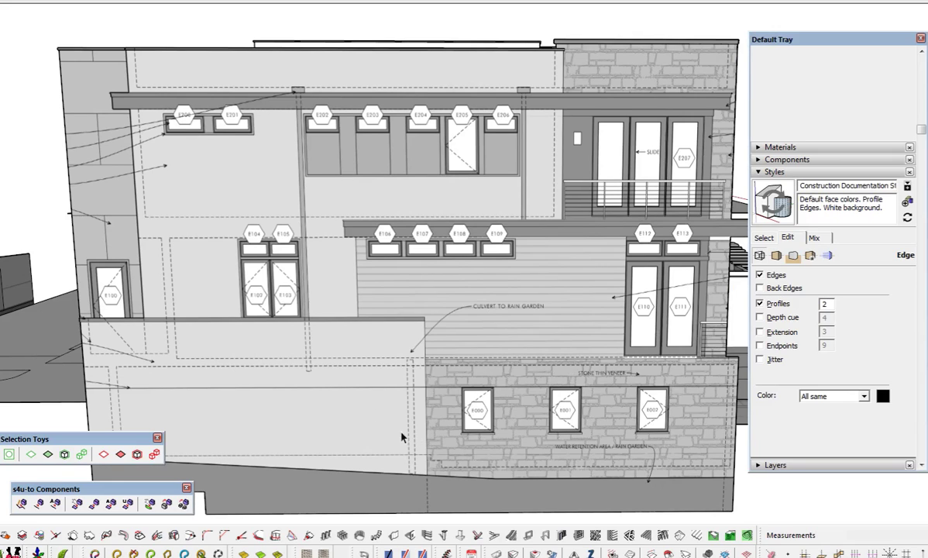
middle_click_drag(488, 407, 466, 378, "shift")
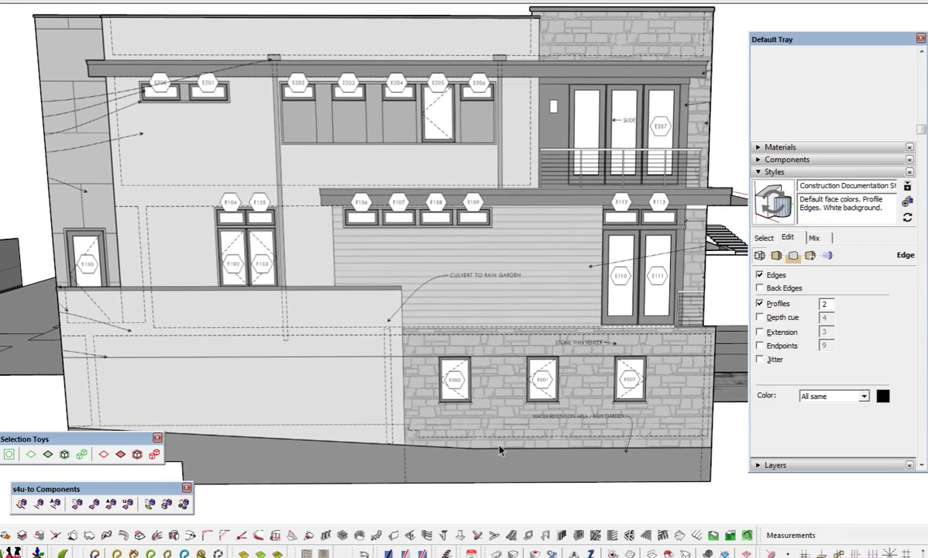
scroll(499, 449, "down", 2)
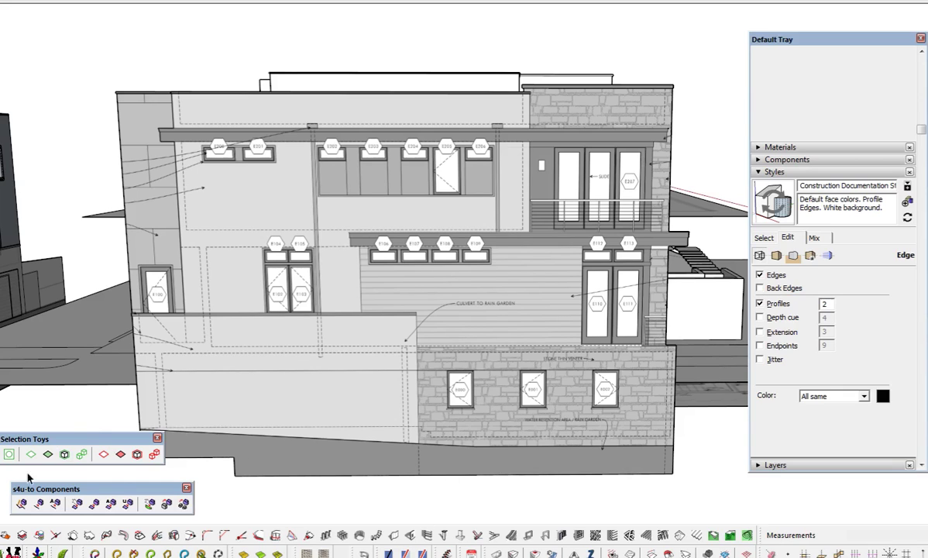
- Switch to Bluebeam Revu and look over the front yard, sidewalk and stairs on the front stairs plan
mouse_move(2, 426)
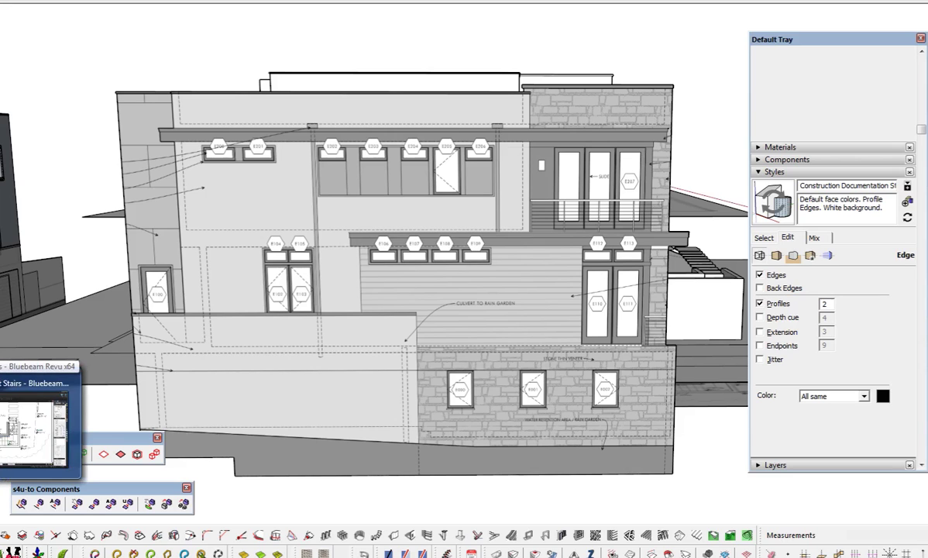
left_click(34, 429)
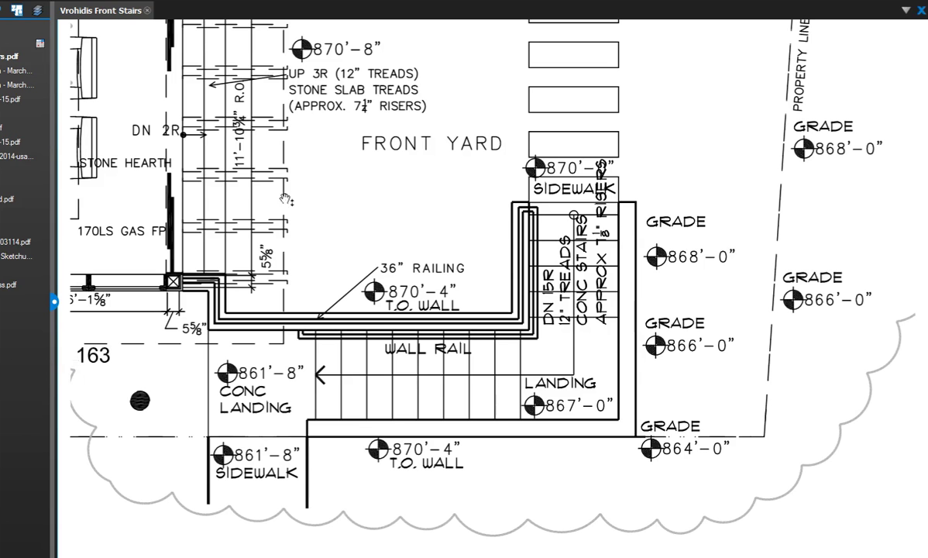
scroll(387, 186, "up", 2)
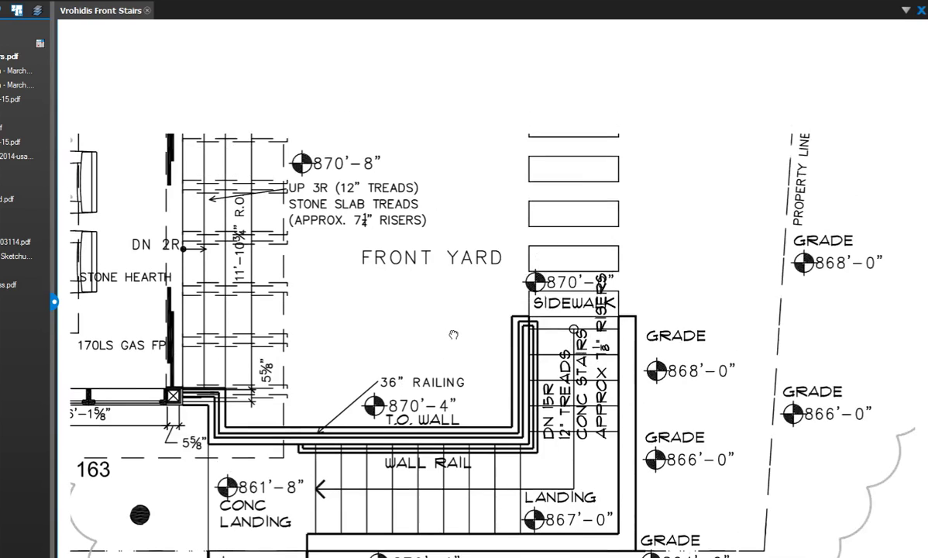
scroll(419, 167, "up", 3)
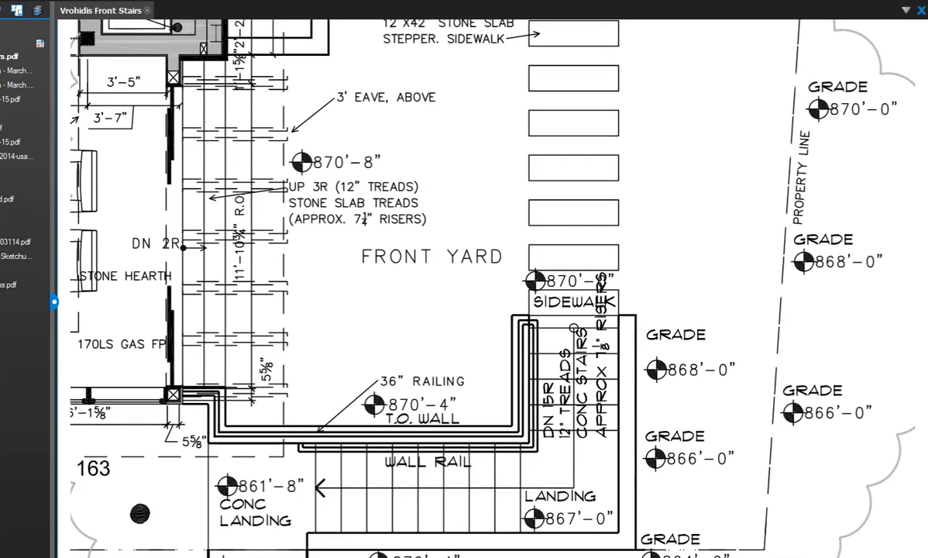
scroll(249, 81, "up", 1)
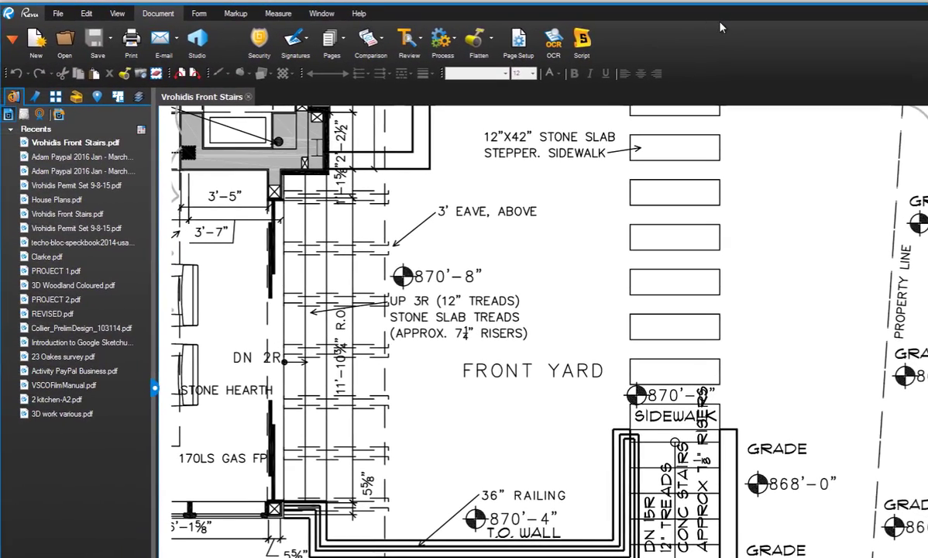
- Review the export file formats offered for the front stairs PDF and return to SketchUp
left_click(58, 13)
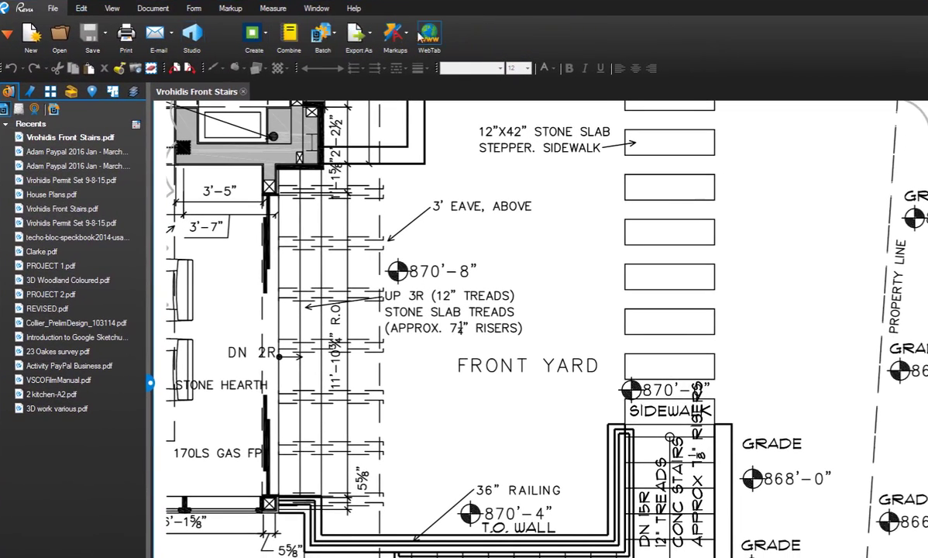
left_click(364, 33)
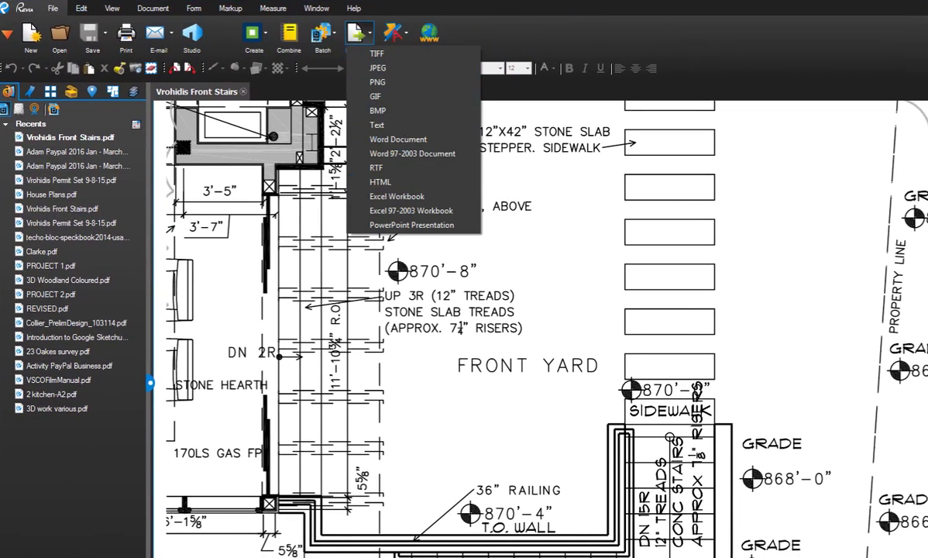
left_click(542, 39)
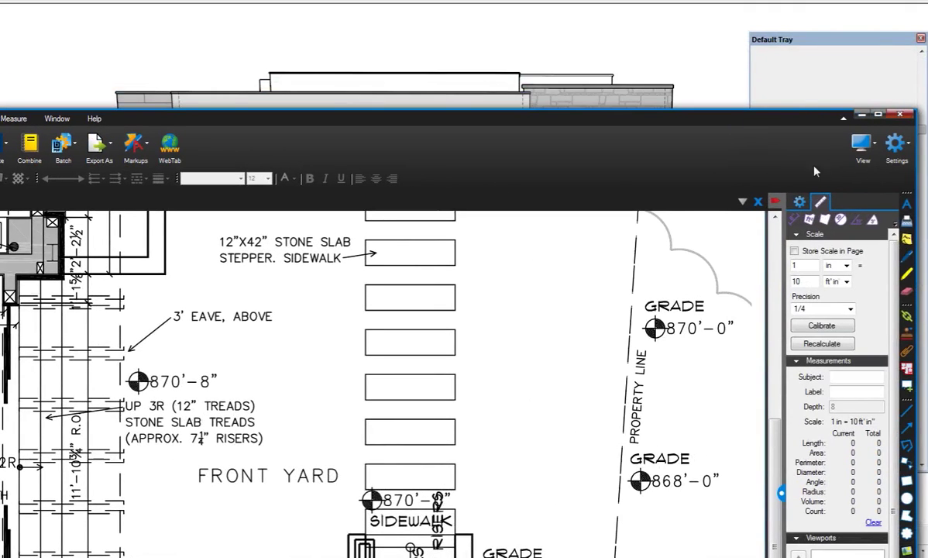
left_click(861, 115)
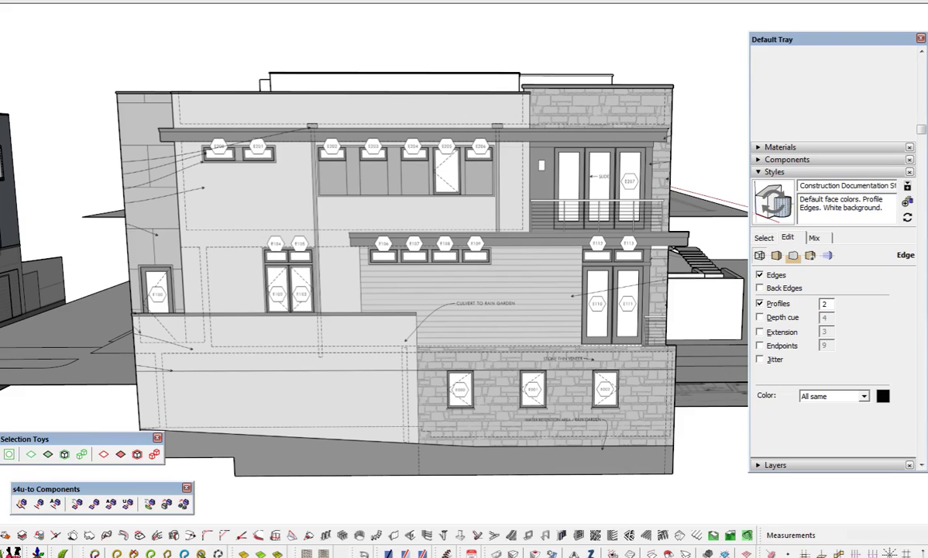
- Switch to Inkscape, review the file commands available for the permit set PDF, and return to SketchUp
mouse_move(35, 557)
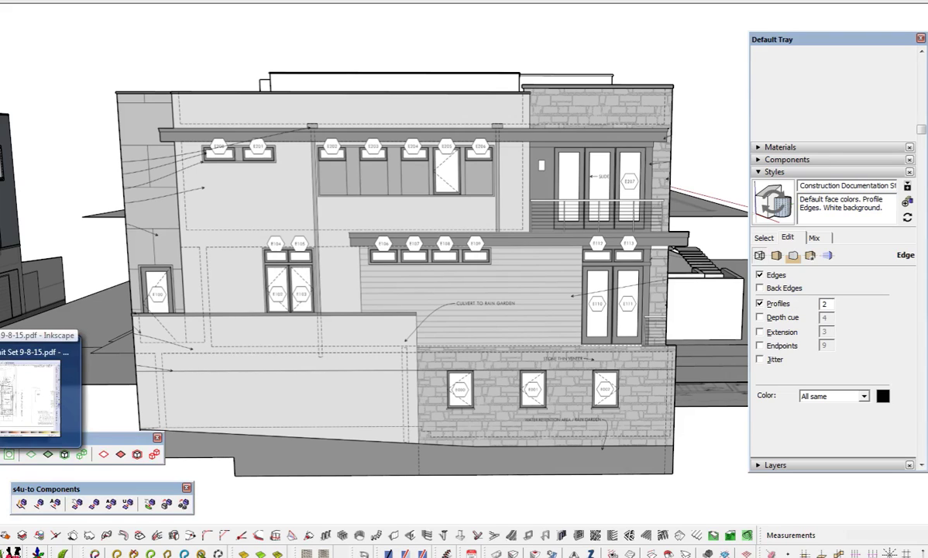
left_click(31, 352)
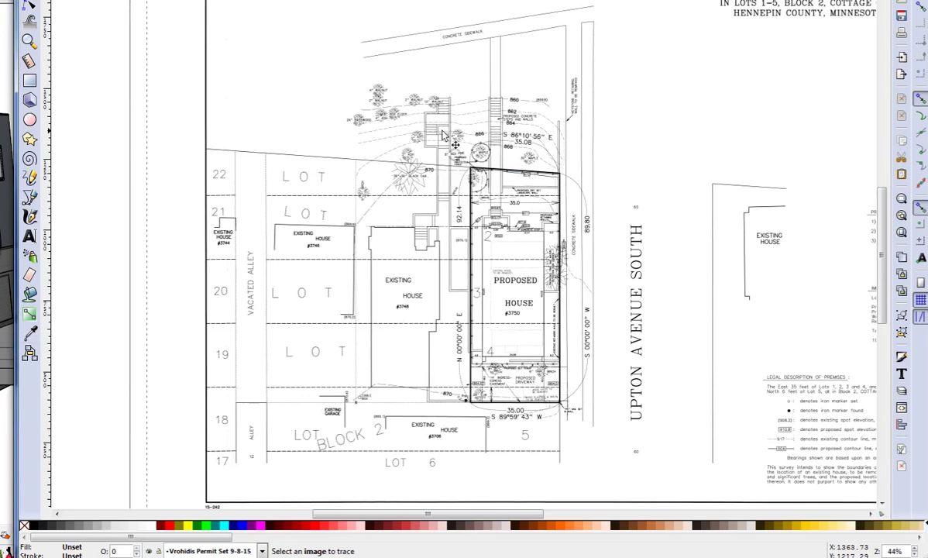
left_click(30, 0)
left_click_drag(108, 0, 108, 5)
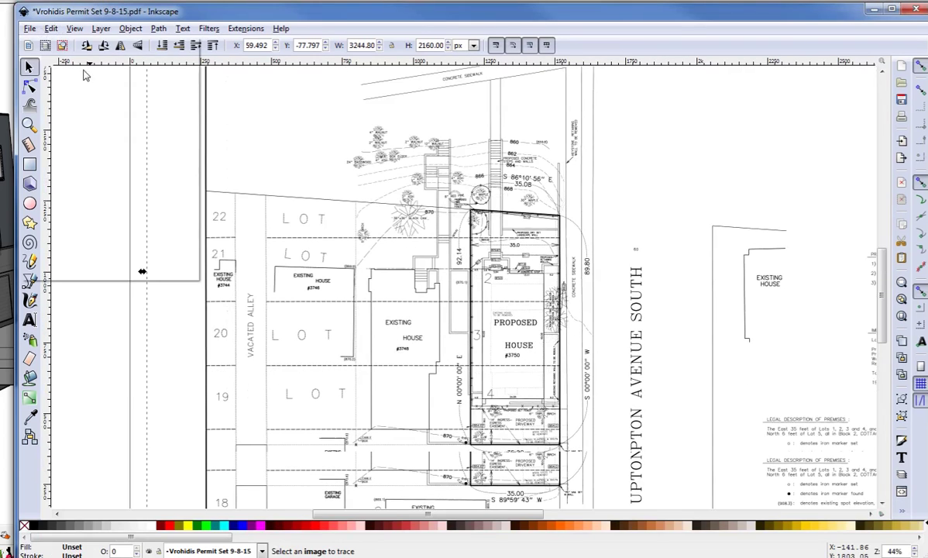
left_click(30, 29)
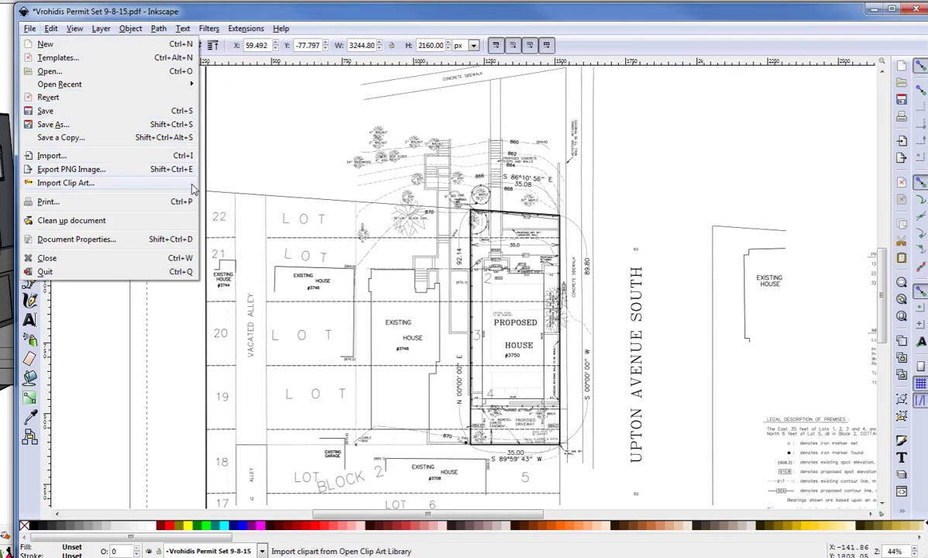
left_click(869, 13)
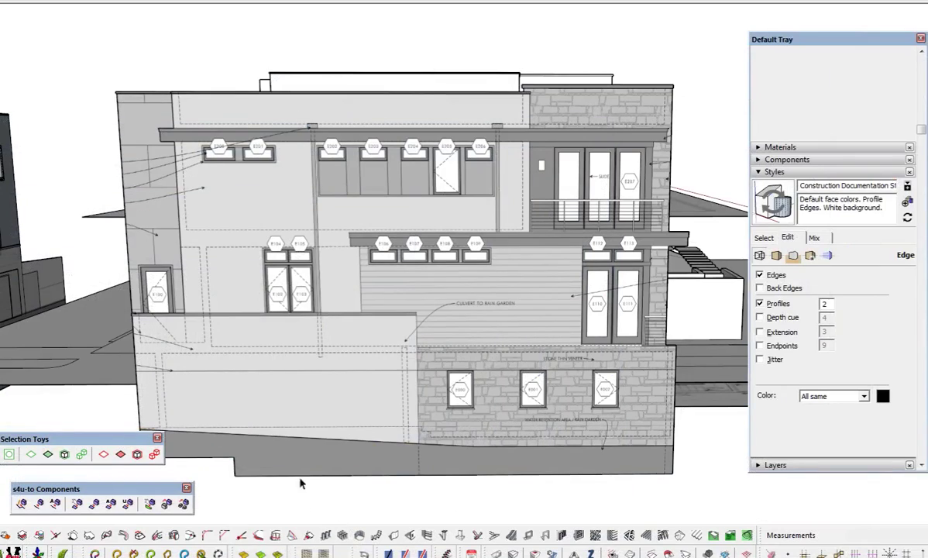
- Select the imported site survey sheet lying behind the house model
mouse_move(383, 425)
middle_mouse_down()
mouse_move(404, 403)
mouse_move(391, 344)
mouse_move(421, 349)
mouse_move(409, 356)
mouse_move(412, 367)
mouse_move(481, 310)
middle_mouse_up()
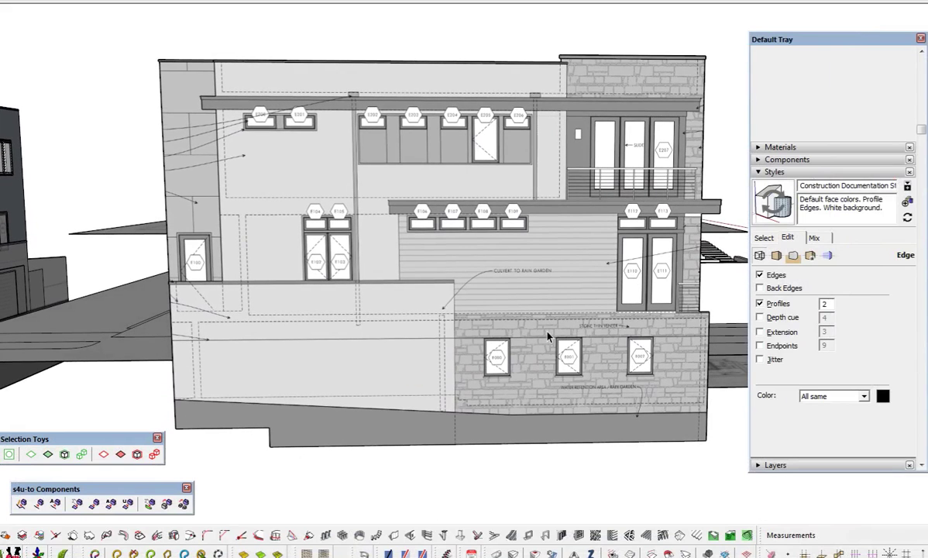
scroll(546, 336, "down", 2)
mouse_move(399, 333)
middle_mouse_down()
mouse_move(557, 401)
mouse_move(550, 369)
mouse_move(562, 434)
mouse_move(540, 476)
middle_mouse_up()
scroll(551, 368, "down", 3)
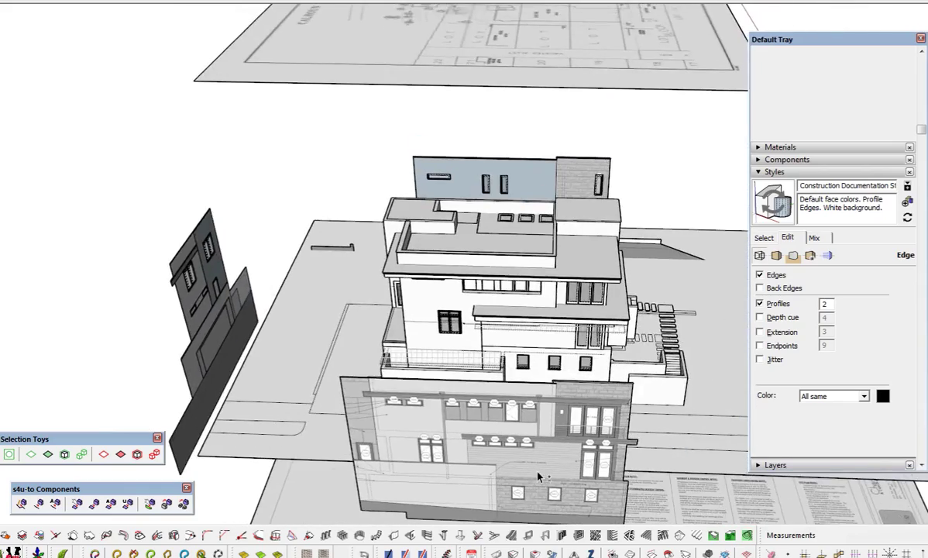
scroll(539, 477, "down", 3)
mouse_move(547, 99)
middle_mouse_down("shift")
mouse_move(550, 354)
mouse_move(562, 479)
mouse_move(563, 270)
middle_mouse_up("shift")
left_click(472, 338)
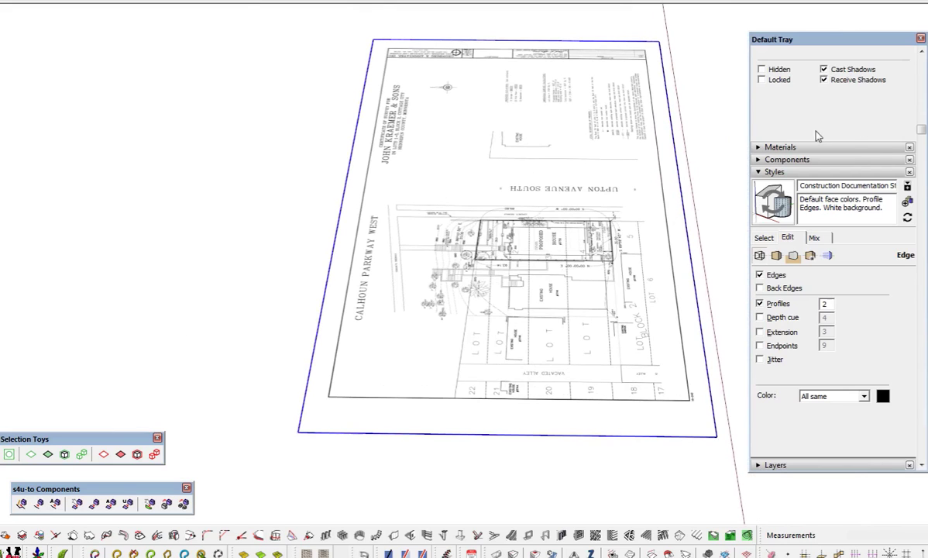
middle_click_drag(567, 325, 503, 211)
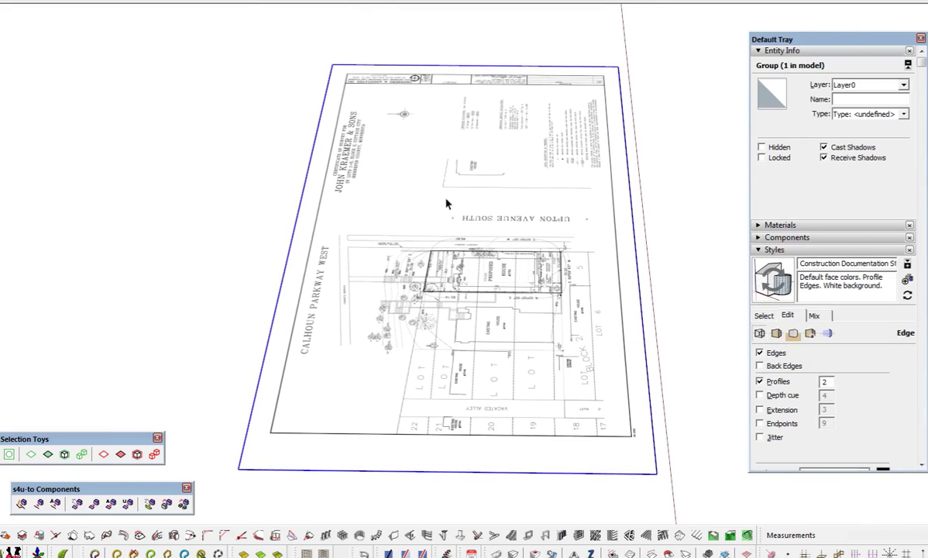
middle_click_drag(550, 273, 422, 208)
- Examine the proposed house lot on the site survey, from the landscape wall to the house footprint
scroll(420, 203, "up", 3)
scroll(411, 208, "up", 6)
middle_click_drag(432, 329, 384, 156, "shift")
scroll(346, 280, "up", 3)
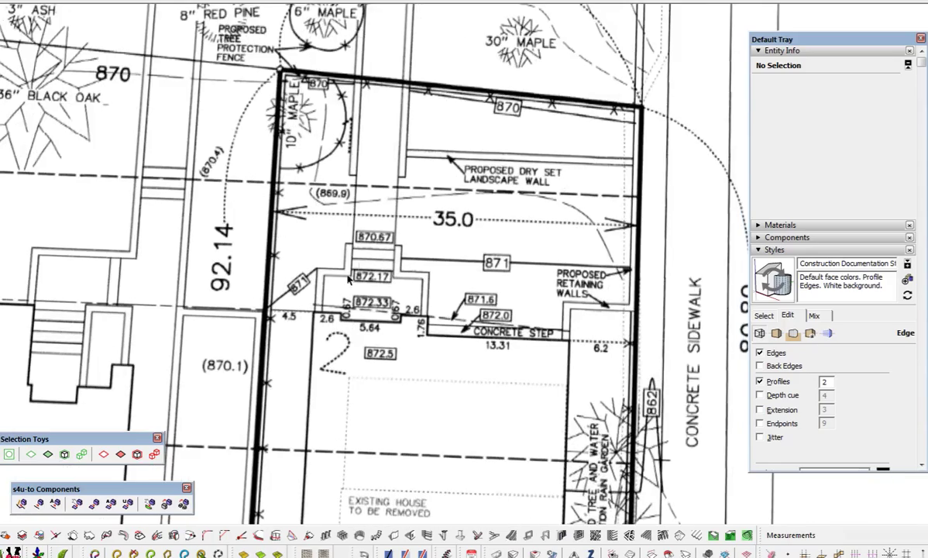
middle_click_drag(305, 267, 375, 320)
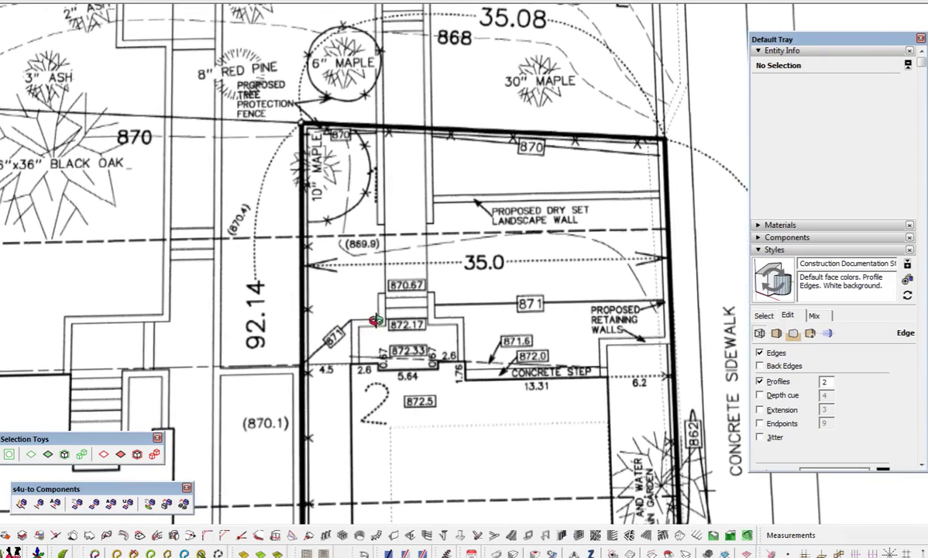
scroll(345, 145, "down", 2)
middle_click_drag(452, 453, 434, 239, "shift")
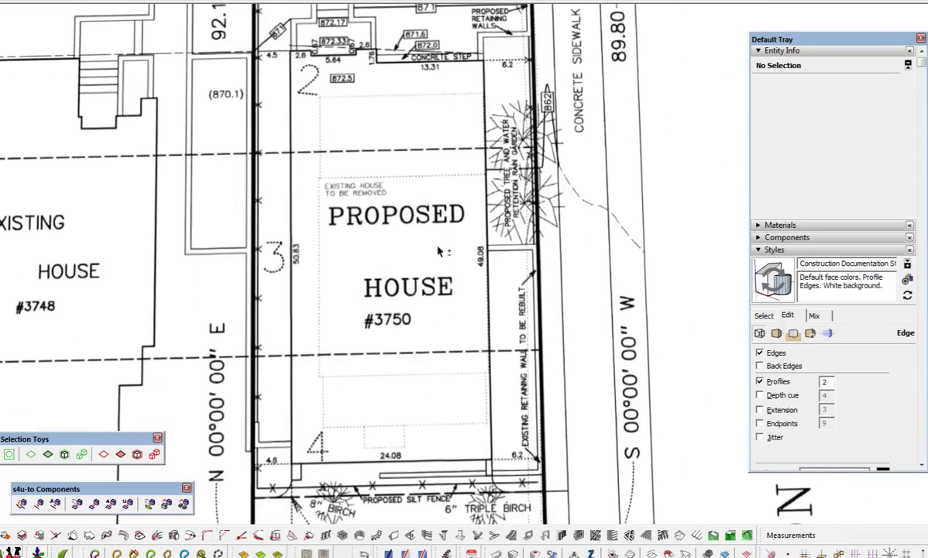
- Check the survey's scale by measuring the 6.0 dimension beside the proposed driveway with the Line tool
middle_click_drag(407, 396, 427, 233, "shift")
middle_click_drag(403, 450, 457, 356, "shift")
scroll(403, 352, "up", 3)
key("l")
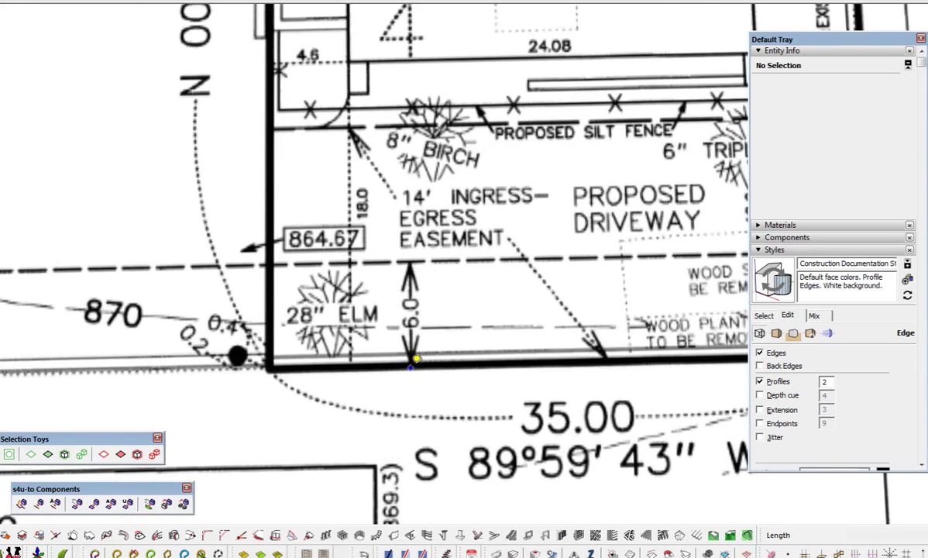
left_click(411, 365)
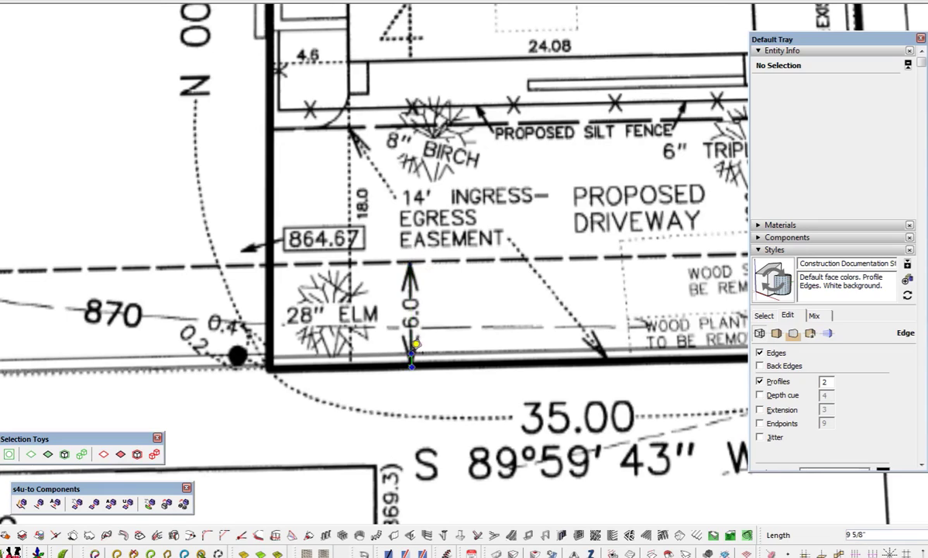
scroll(415, 259, "down", 2)
scroll(415, 267, "down", 8)
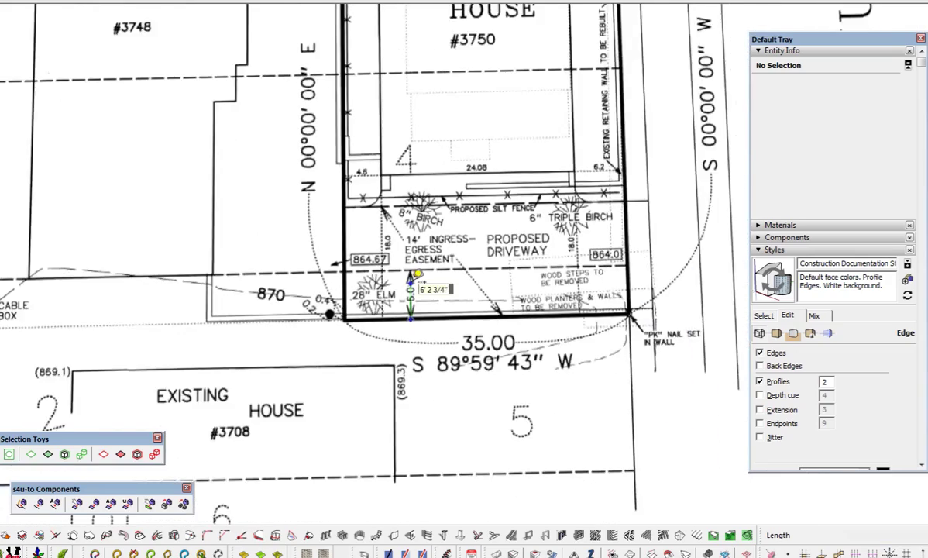
scroll(488, 350, "down", 6)
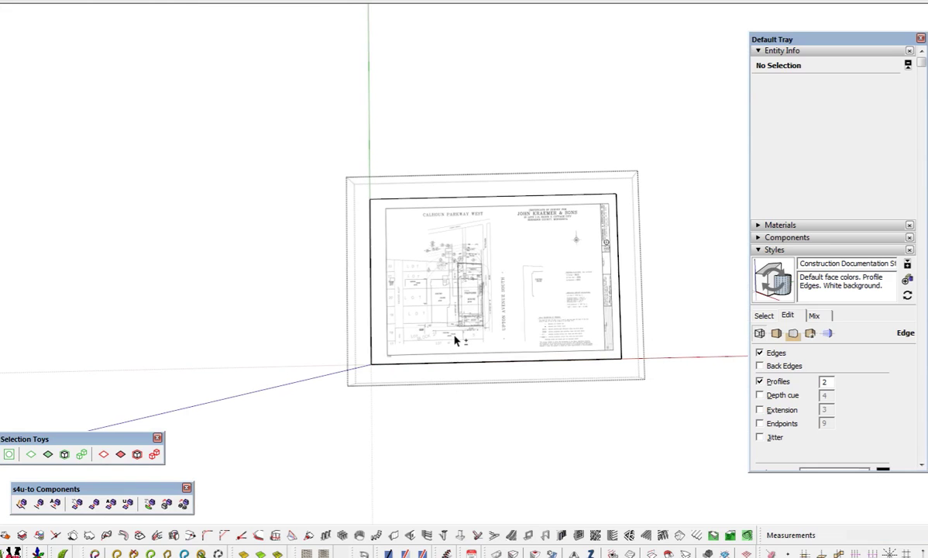
- Examine the whole house model together with the elevation drawings standing around it
middle_click_drag(480, 333, 810, 169)
scroll(495, 333, "up", 8)
middle_click_drag(496, 333, 449, 532)
scroll(477, 397, "up", 5)
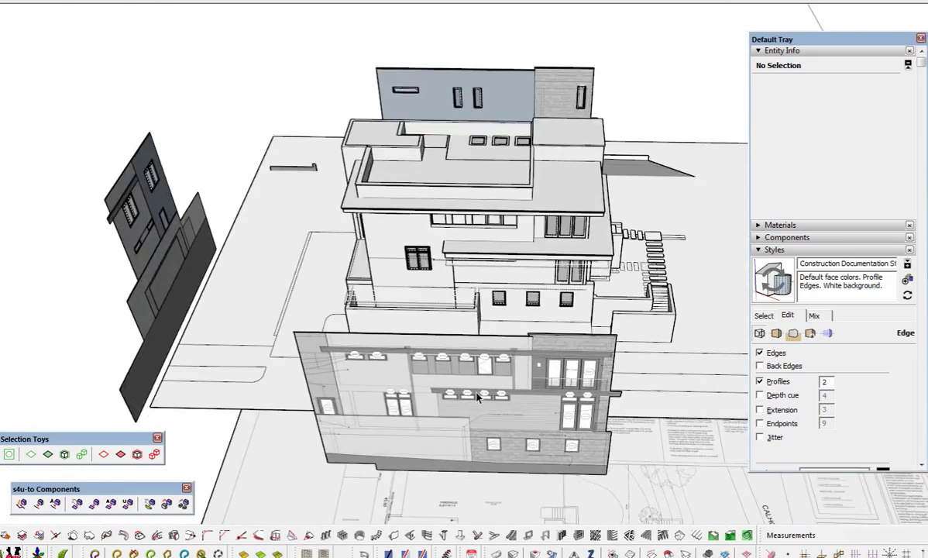
scroll(478, 397, "up", 2)
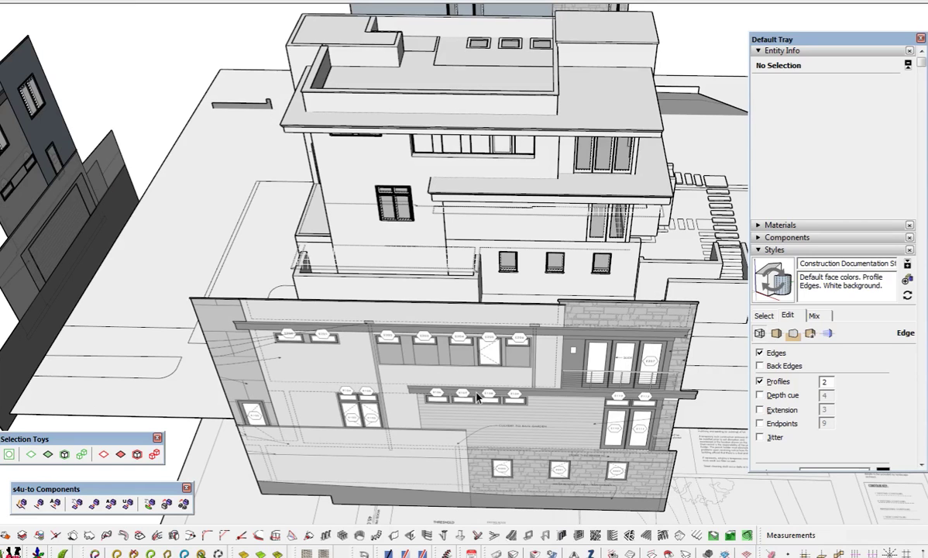
mouse_move(465, 333)
middle_mouse_down()
mouse_move(489, 391)
mouse_move(503, 325)
mouse_move(502, 333)
middle_mouse_up()
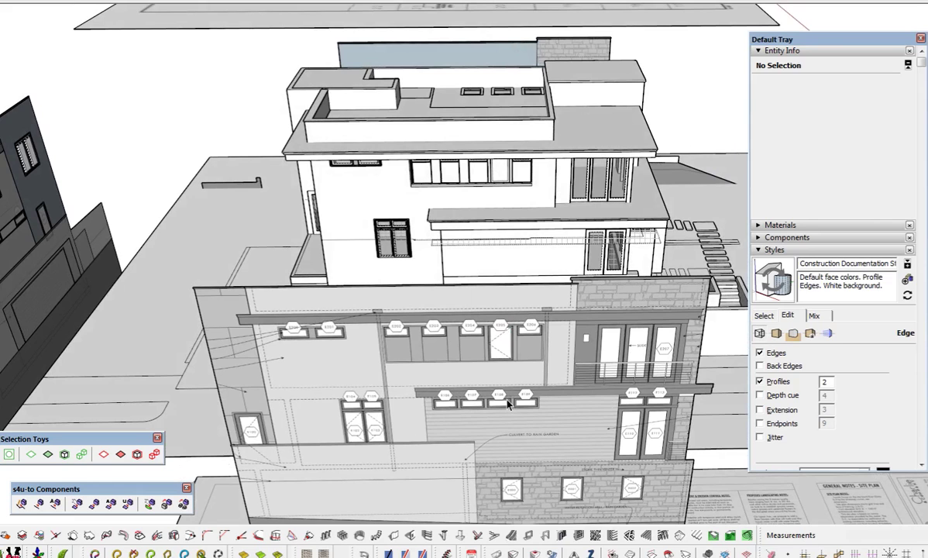
- Examine the elevation drawing standing in front of the house model, including its window and door outlines
scroll(469, 391, "down", 2)
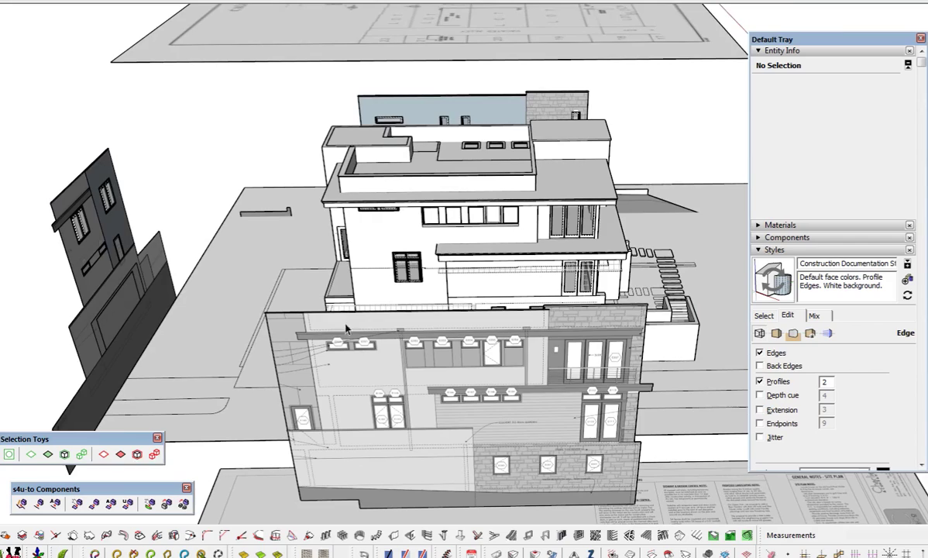
scroll(449, 376, "up", 2)
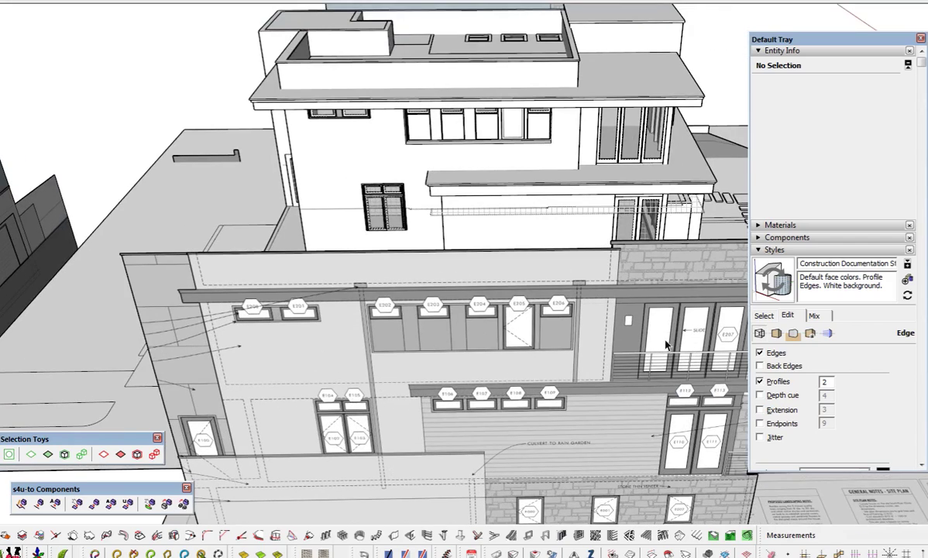
mouse_move(563, 453)
middle_mouse_down()
mouse_move(556, 379)
mouse_move(519, 367)
mouse_move(366, 267)
middle_mouse_up()
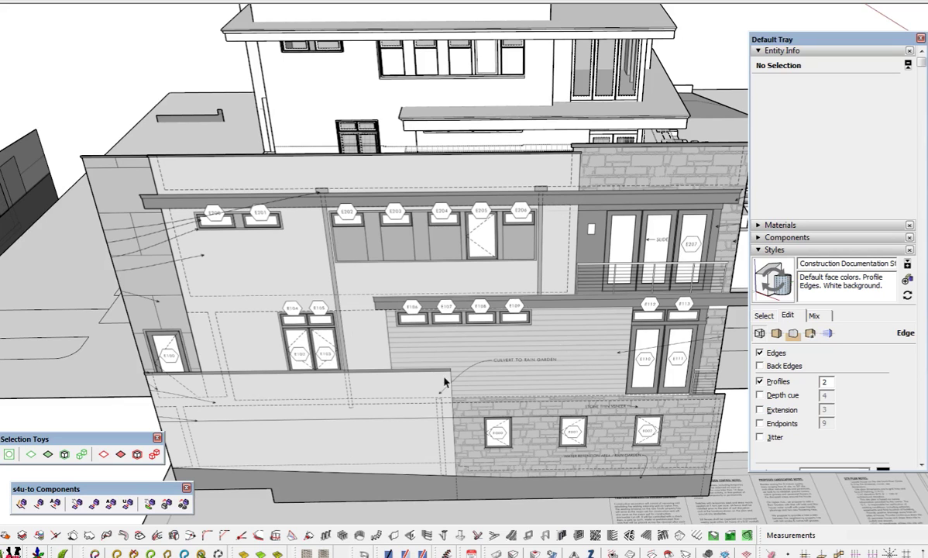
mouse_move(580, 382)
middle_mouse_down()
mouse_move(563, 334)
mouse_move(563, 385)
middle_mouse_up()
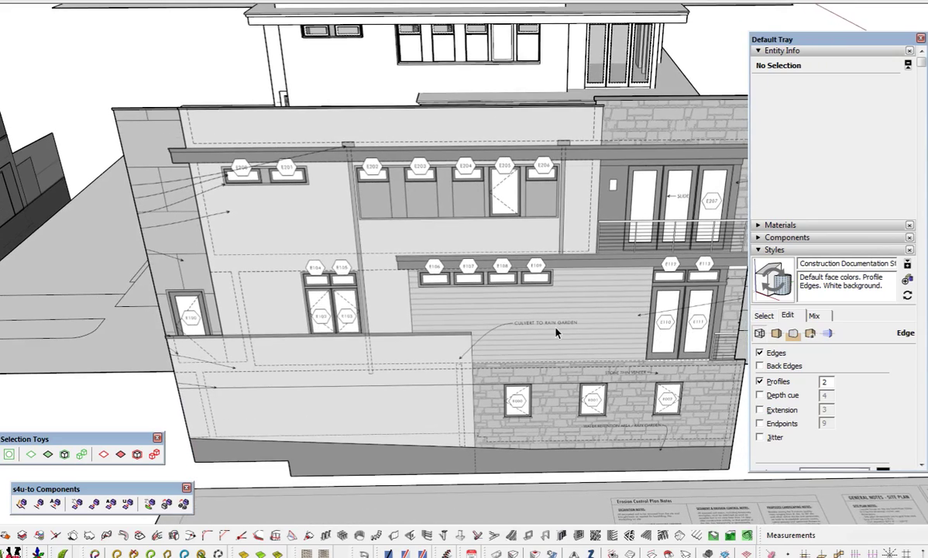
mouse_move(531, 330)
middle_mouse_down()
mouse_move(512, 296)
mouse_move(480, 364)
mouse_move(504, 353)
mouse_move(482, 321)
mouse_move(491, 272)
mouse_move(488, 294)
mouse_move(466, 298)
middle_mouse_up()
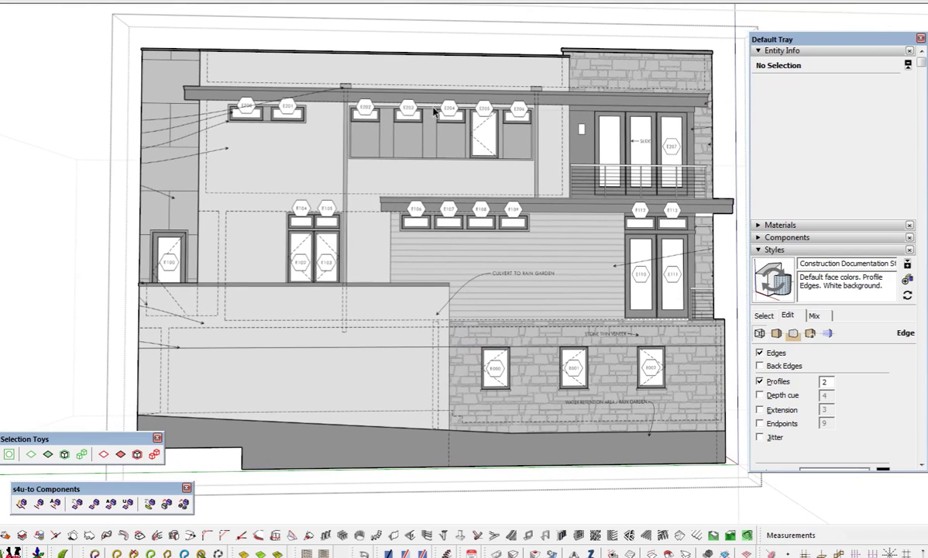
middle_click_drag(400, 265, 391, 304)
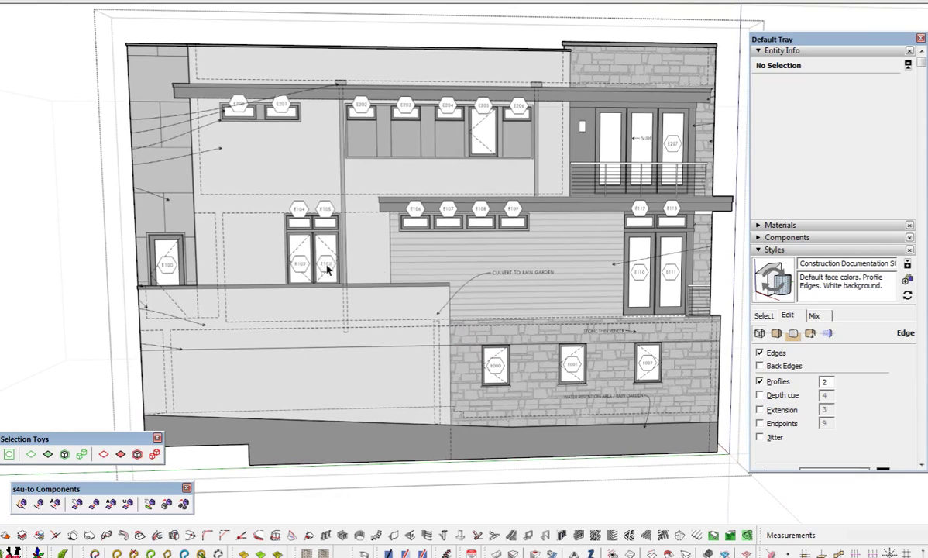
middle_click_drag(418, 396, 333, 201)
middle_click_drag(391, 110, 430, 309, "shift")
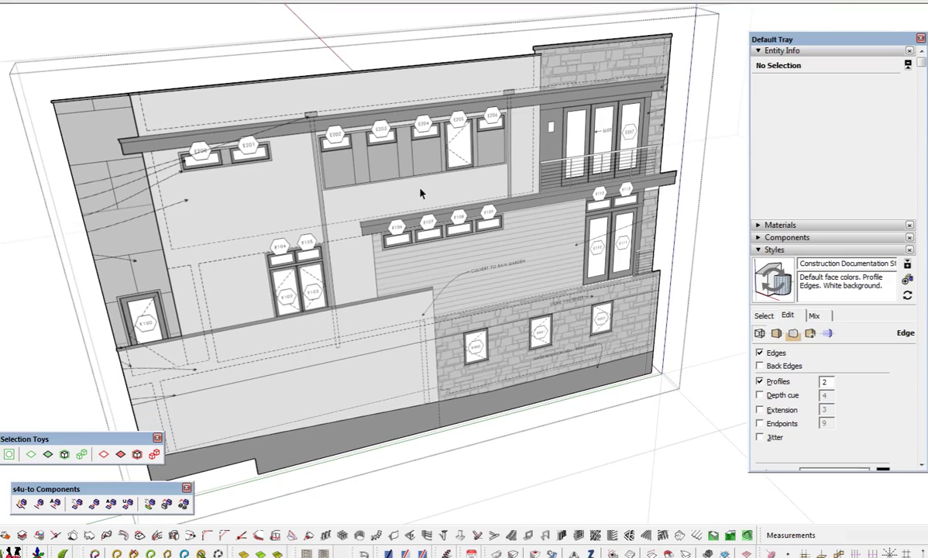
middle_click_drag(425, 367, 416, 275)
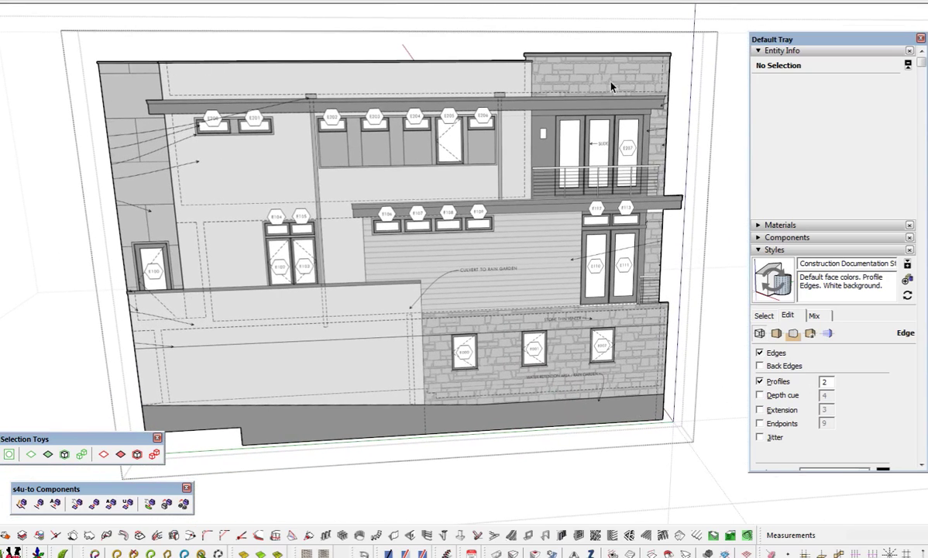
scroll(267, 263, "up", 10)
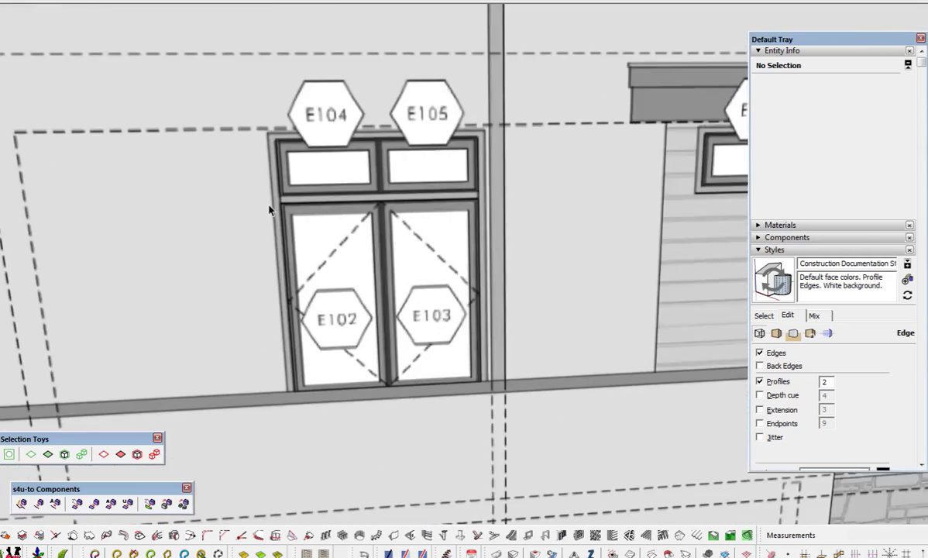
scroll(221, 217, "down", 4)
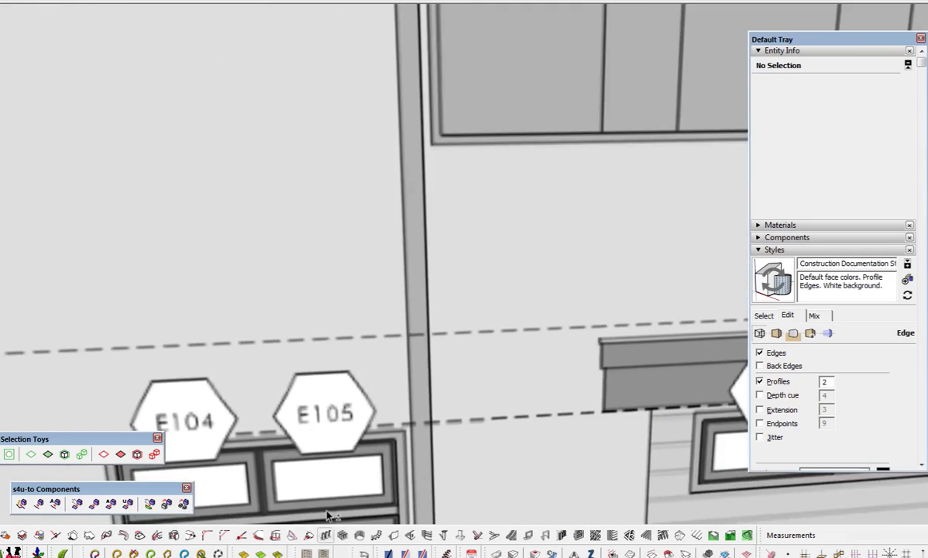
- Trace the E200 window frame on the elevation with a rotated rectangle about 2' 11" by 1' 3 1/2"
scroll(393, 331, "up", 4)
scroll(408, 231, "up", 3)
key("p")
left_click(310, 205)
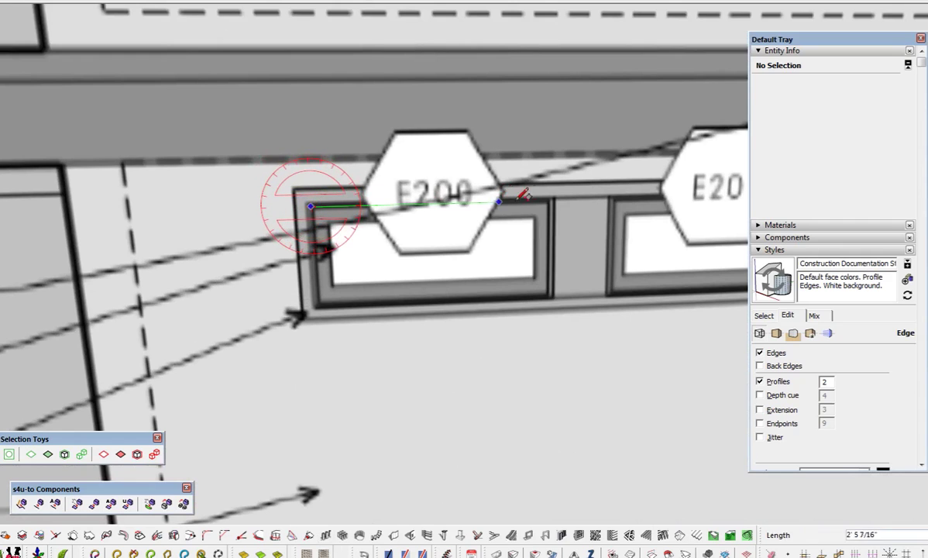
left_click(550, 203)
left_click(552, 287)
scroll(348, 349, "down", 3)
scroll(415, 294, "up", 5)
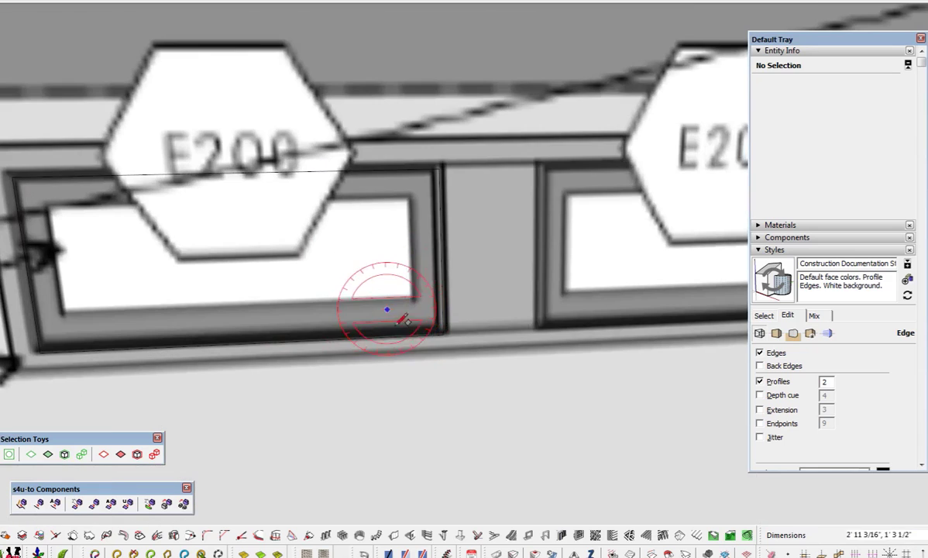
mouse_move(320, 412)
middle_mouse_down()
mouse_move(342, 408)
mouse_move(334, 356)
middle_mouse_up()
scroll(155, 371, "down", 5)
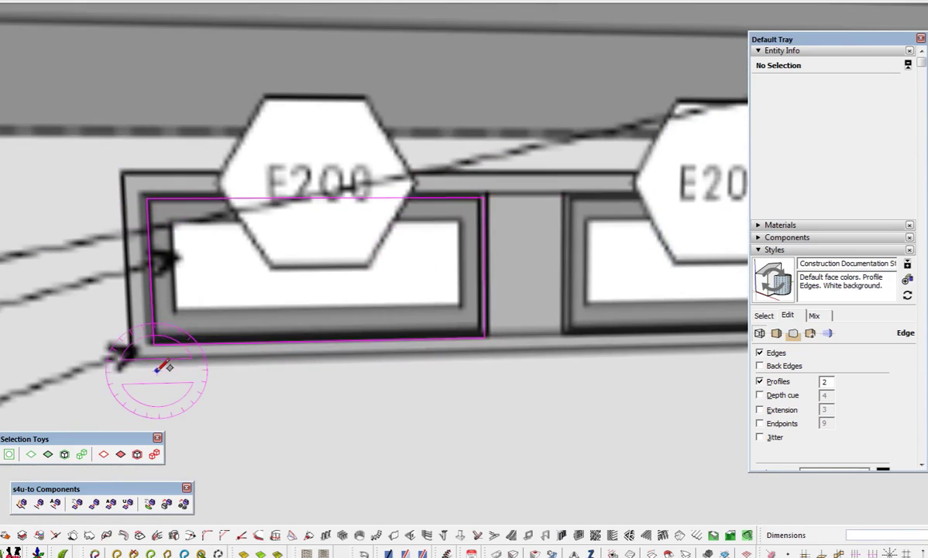
key("space")
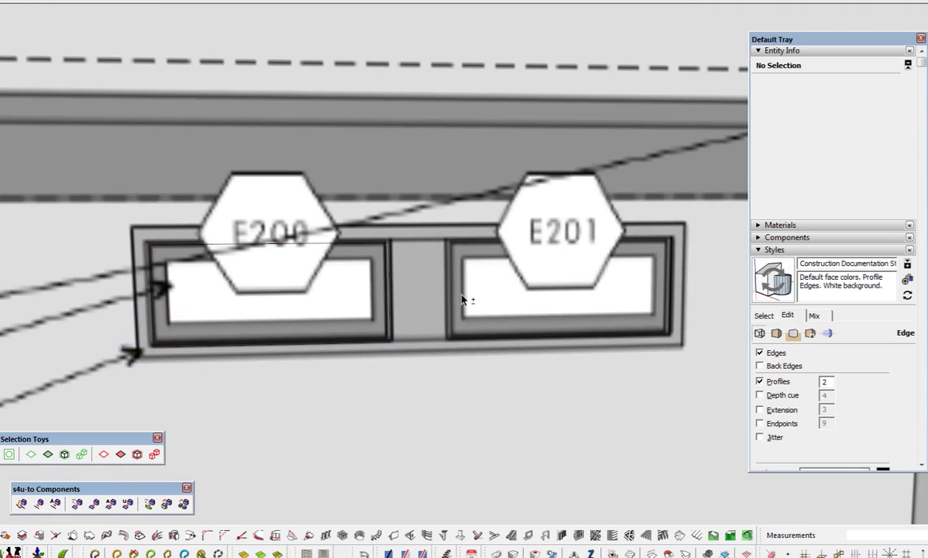
- Reapply the Construction Documentation Style from the Default Styles collection to the model
scroll(462, 299, "down", 6)
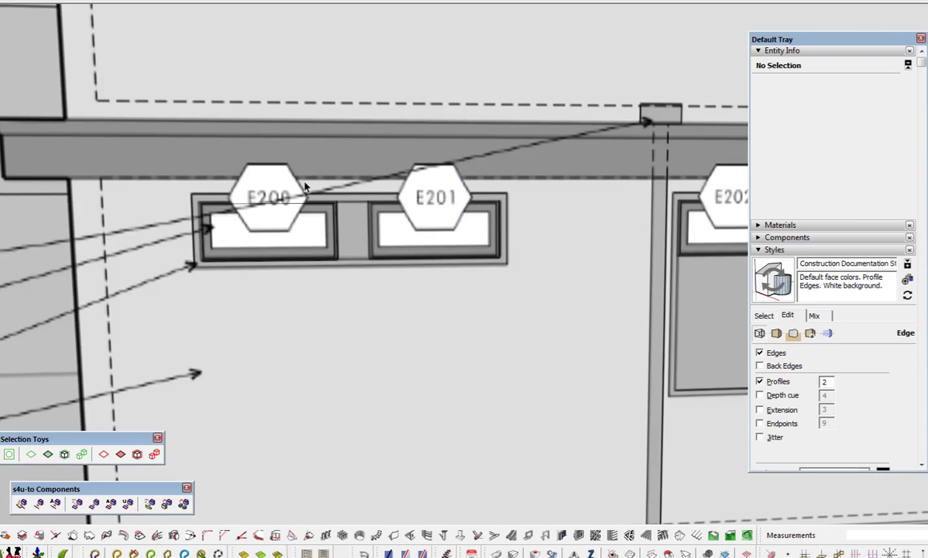
scroll(312, 270, "down", 8)
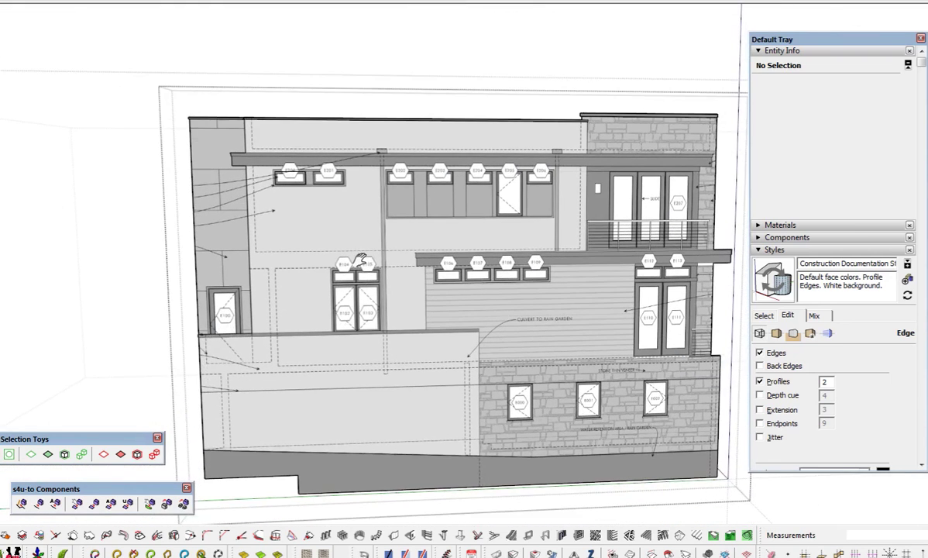
mouse_move(360, 259)
middle_mouse_down("shift")
mouse_move(314, 251)
mouse_move(323, 240)
mouse_move(364, 264)
middle_mouse_up("shift")
scroll(364, 264, "up", 4)
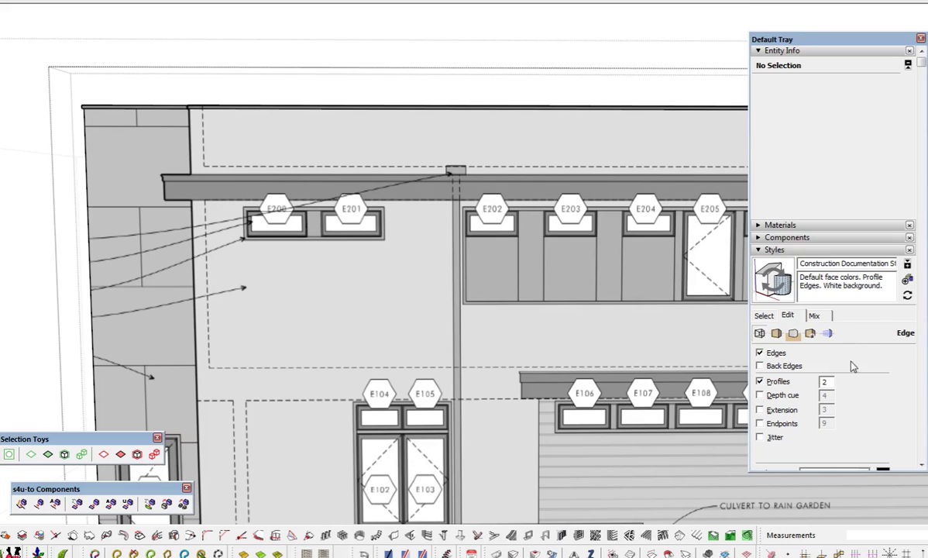
scroll(814, 350, "down", 3)
scroll(803, 147, "up", 3)
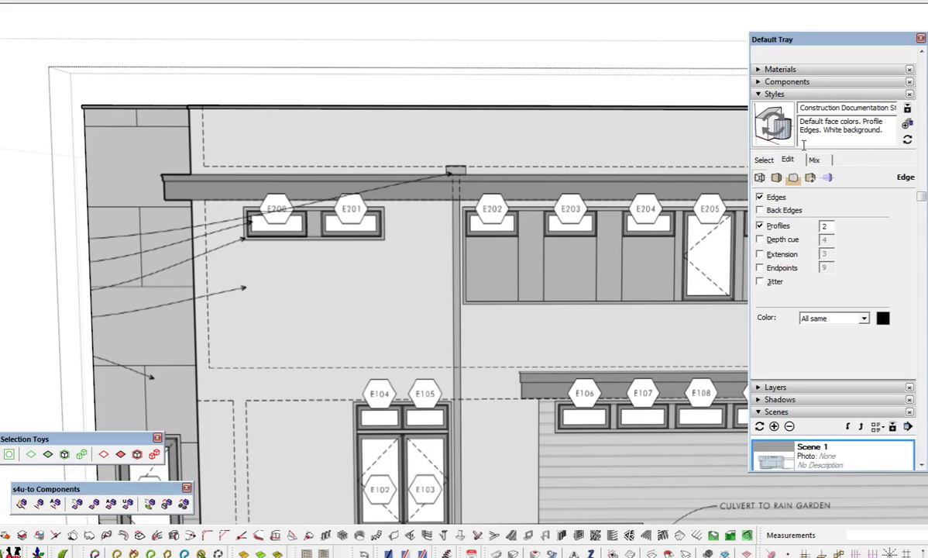
left_click(764, 159)
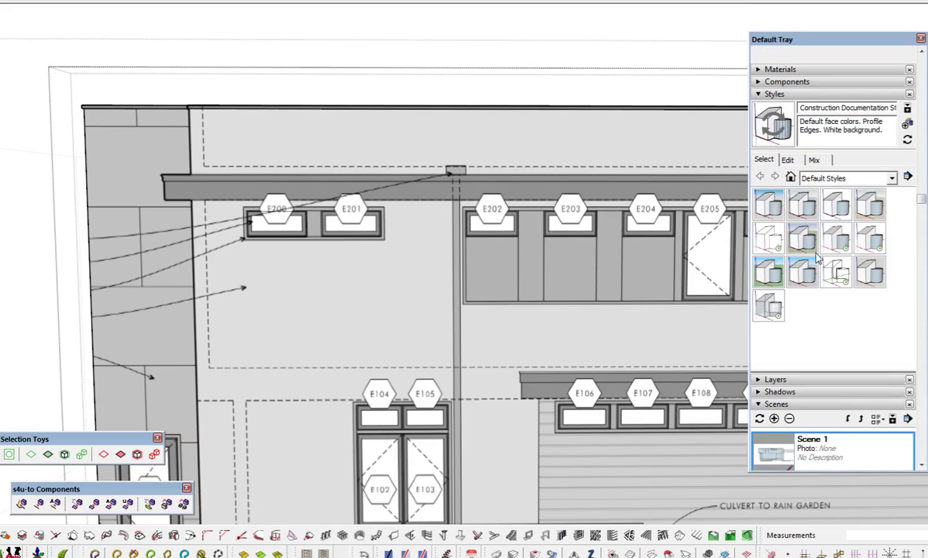
left_click(834, 203)
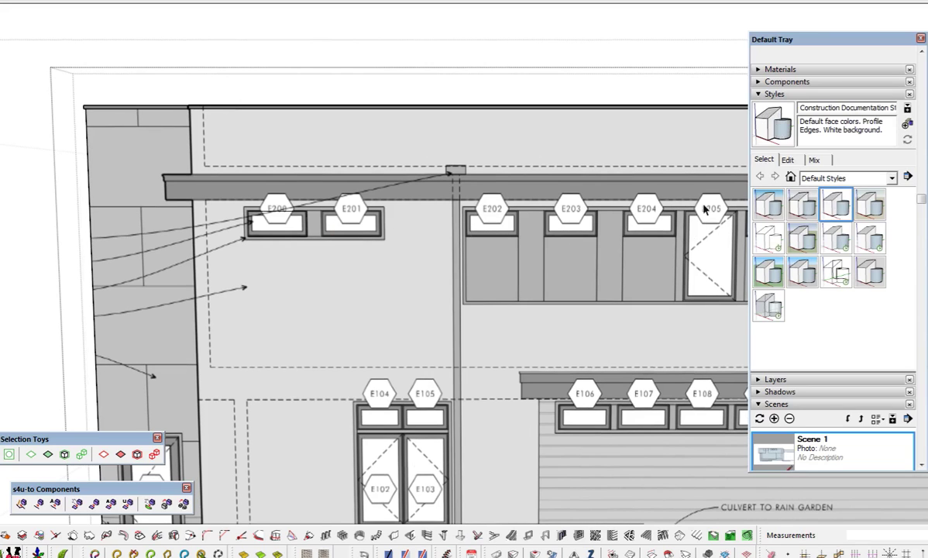
- Set the style's edge color to white with brightness 100, keeping All same as the edge coloring
left_click(786, 161)
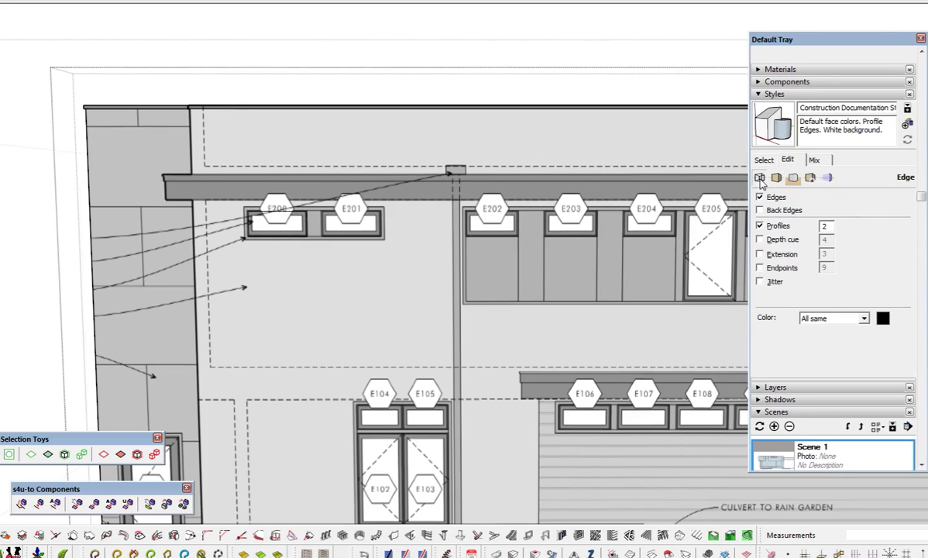
left_click(882, 319)
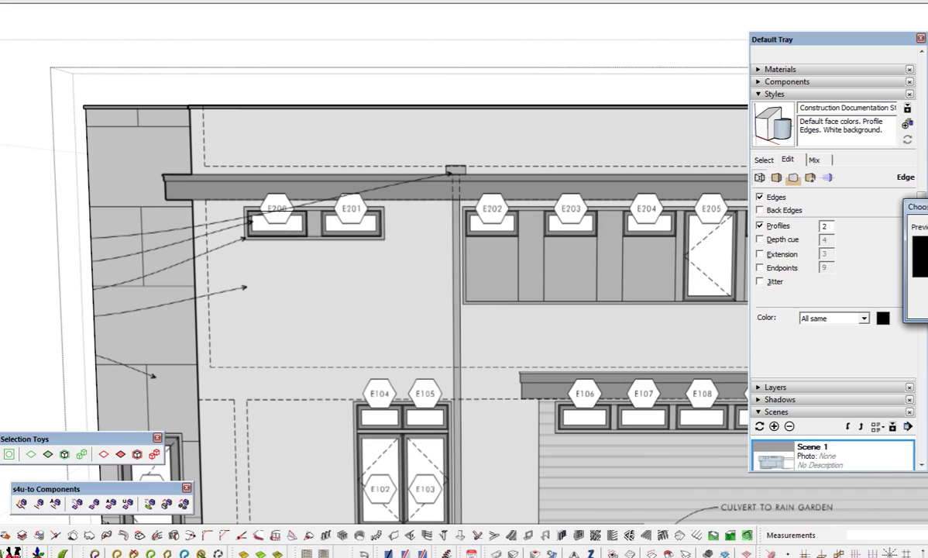
left_click_drag(681, 174, 645, 134)
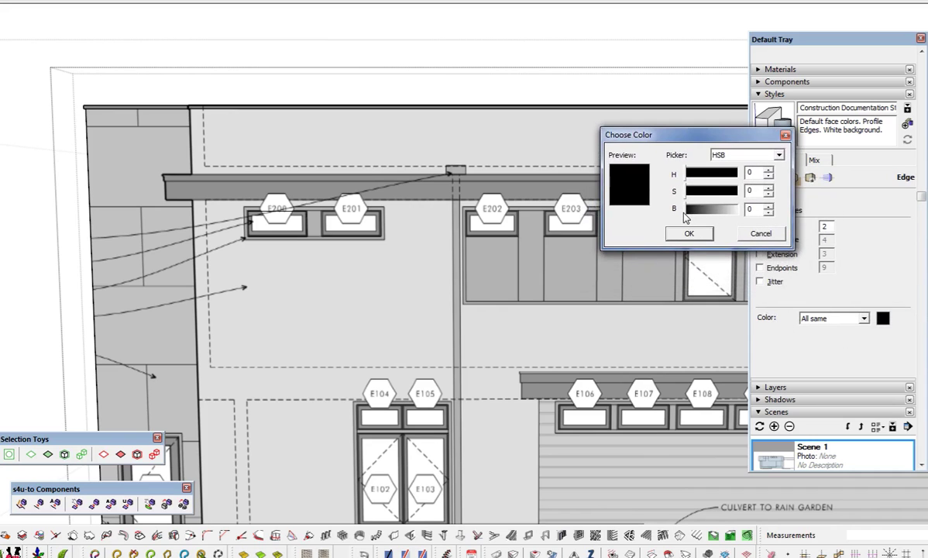
left_click_drag(684, 216, 854, 251)
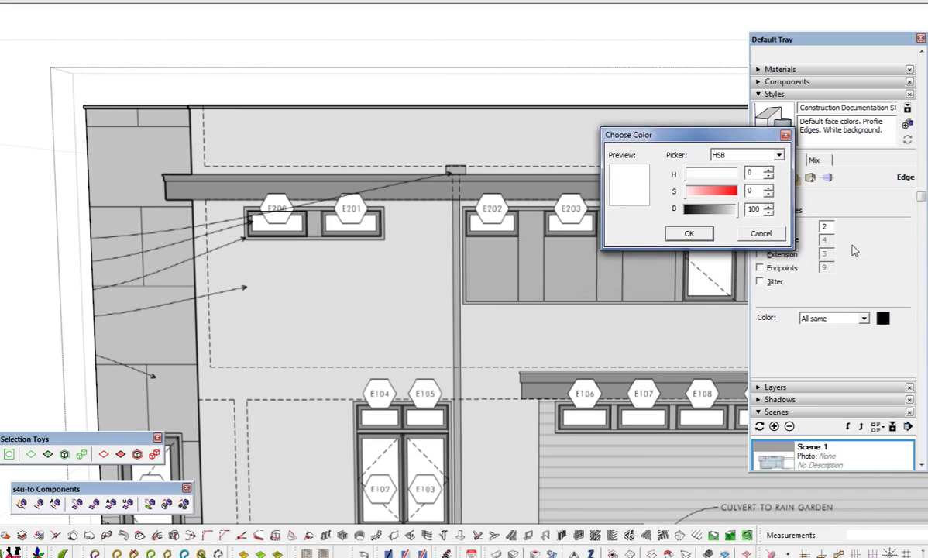
left_click(707, 235)
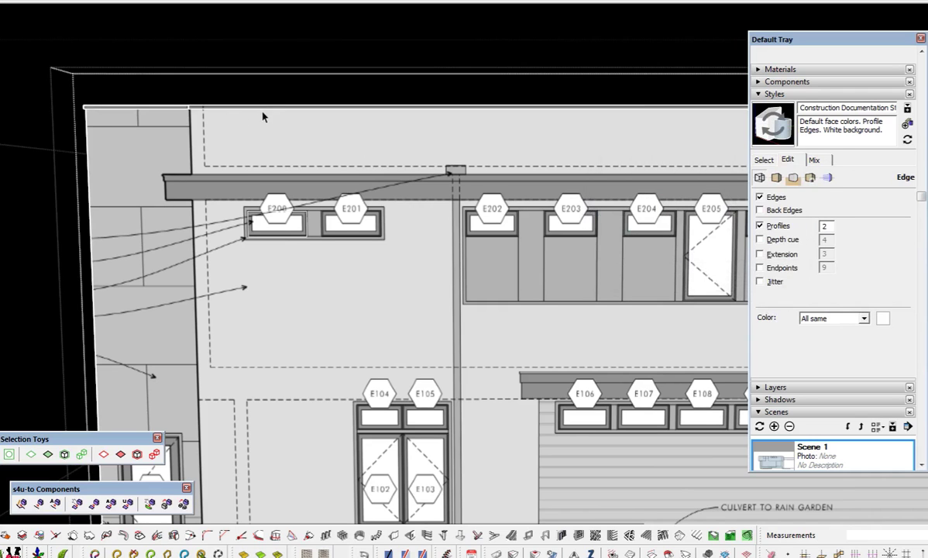
scroll(264, 117, "down", 2)
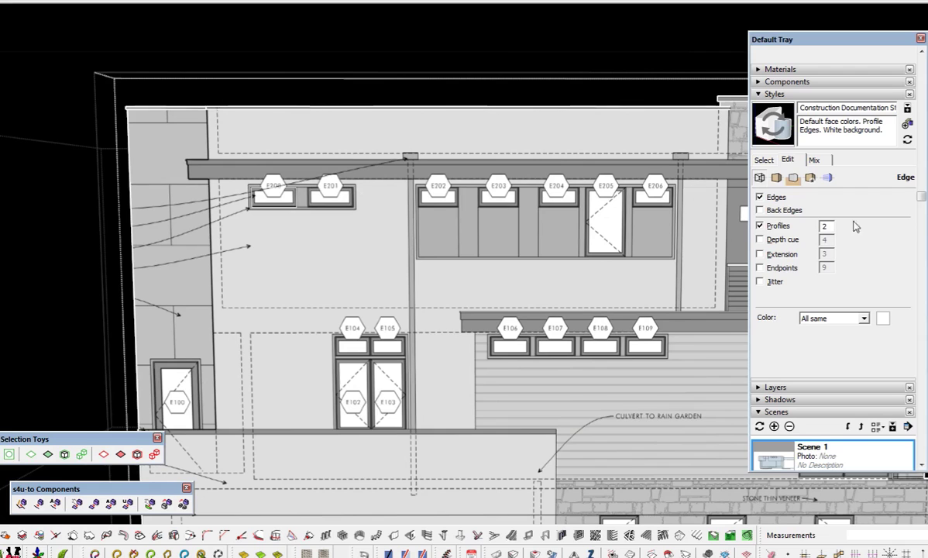
middle_click_drag(410, 357, 400, 313, "shift")
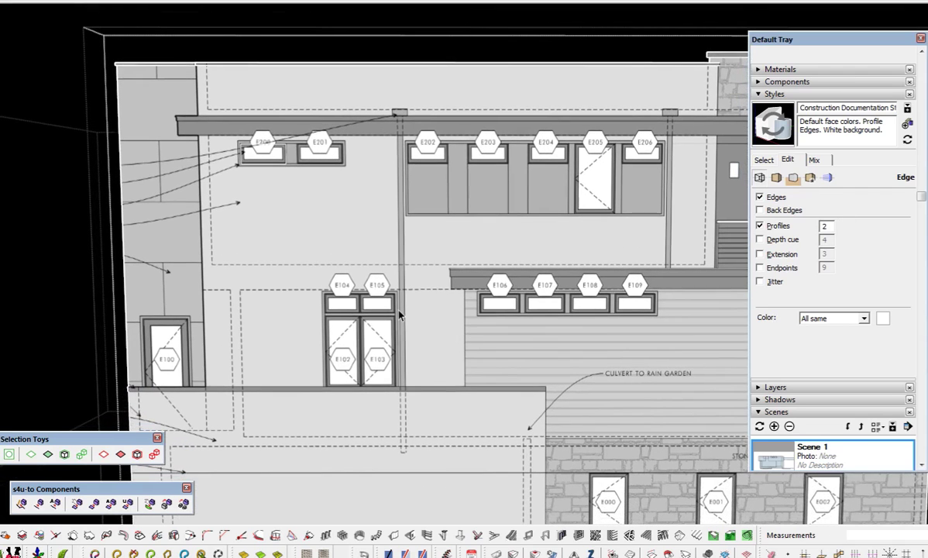
- Set the style's edge color to black with lightness 0
left_click(882, 317)
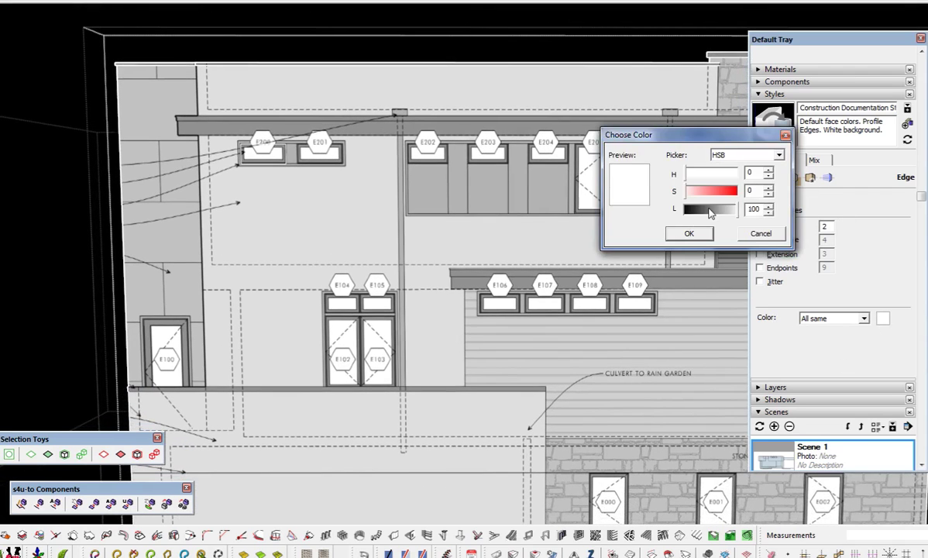
left_click(685, 210)
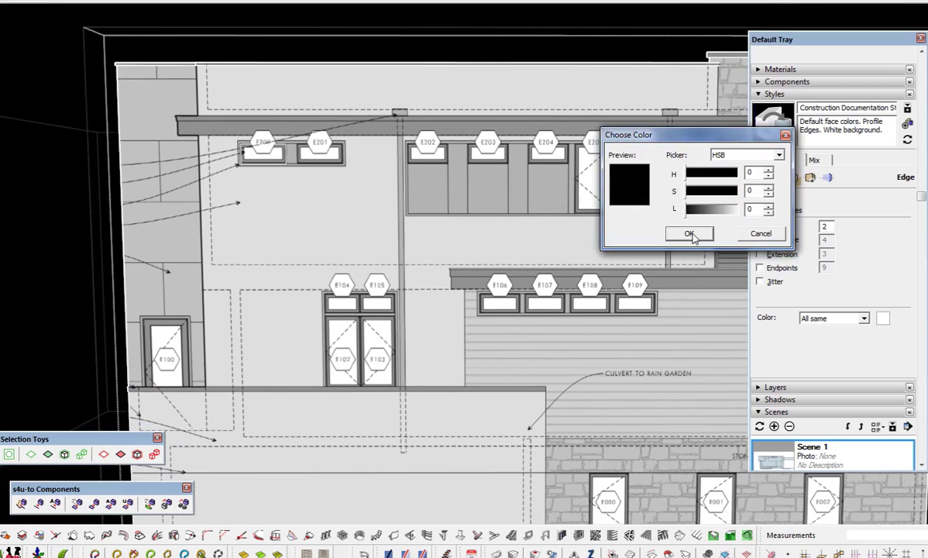
left_click(689, 233)
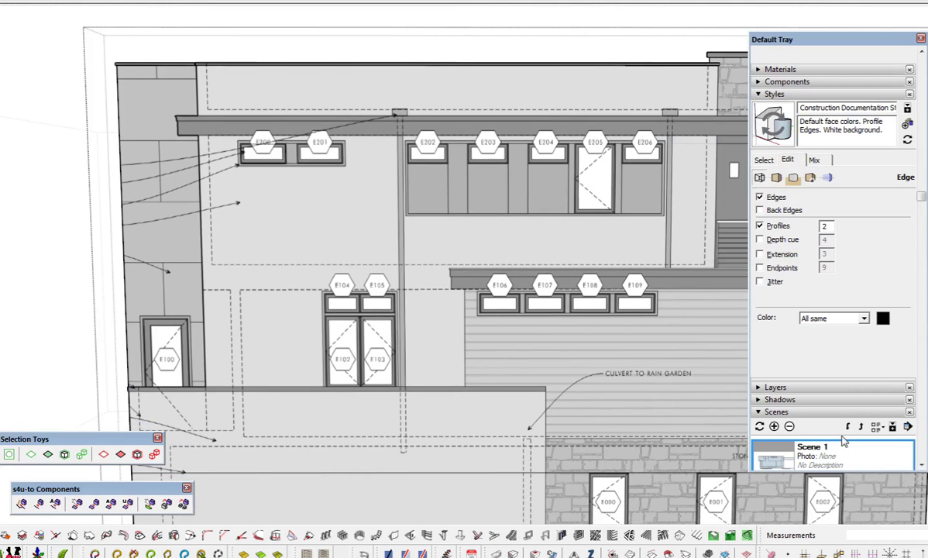
- Change the style's edge color to a medium grey
left_click(882, 318)
left_click(711, 210)
left_click(689, 233)
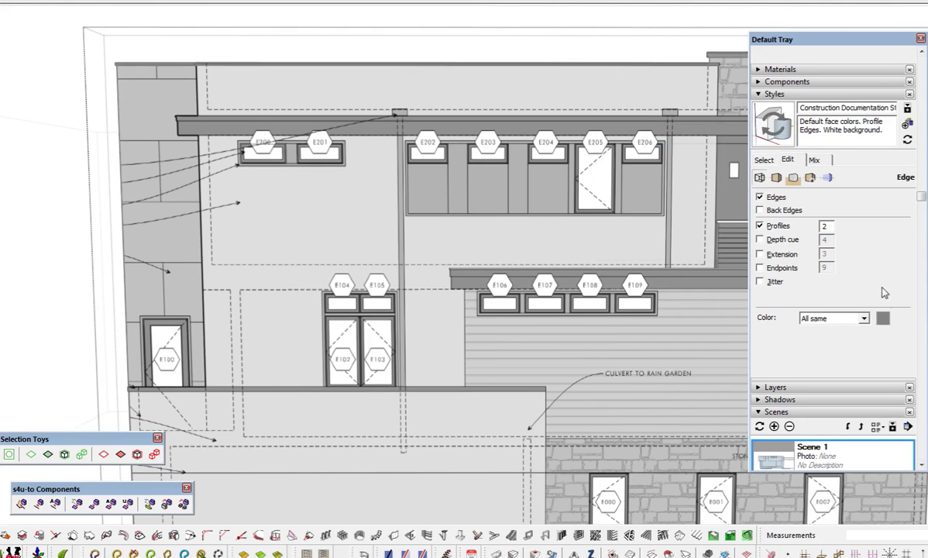
- Lighten the style's edge color to a pale grey with lightness 93
left_click(882, 318)
left_click_drag(701, 209, 733, 212)
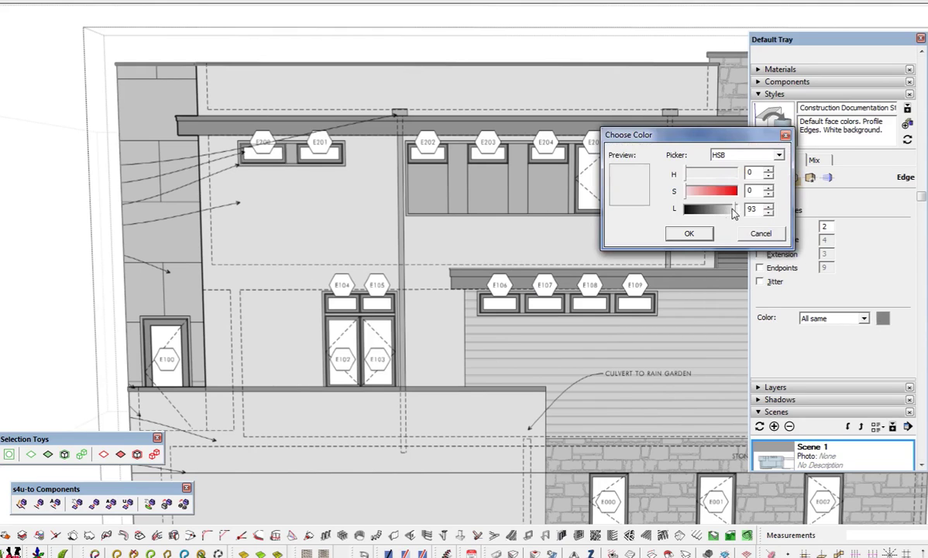
left_click(689, 233)
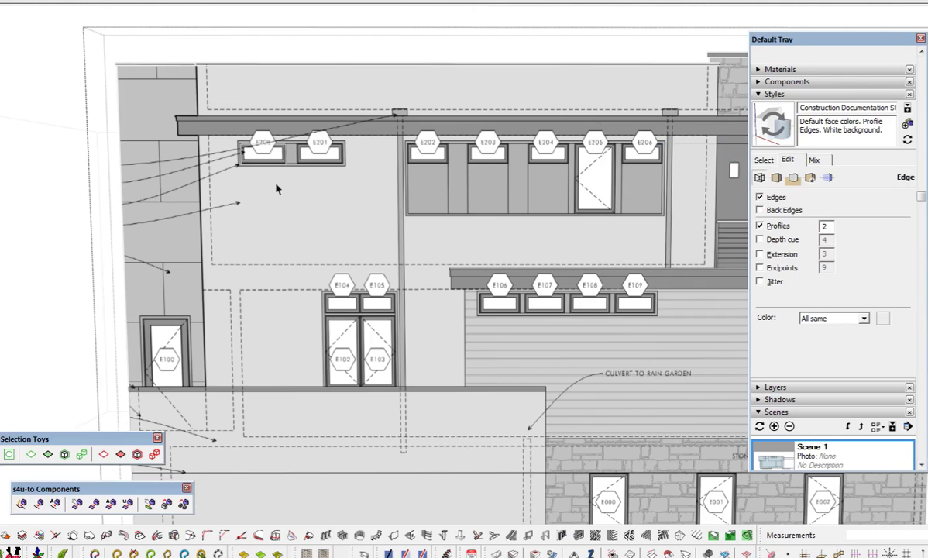
- Set the style's edge color to pure white with lightness 100
left_click(883, 318)
left_click(734, 213)
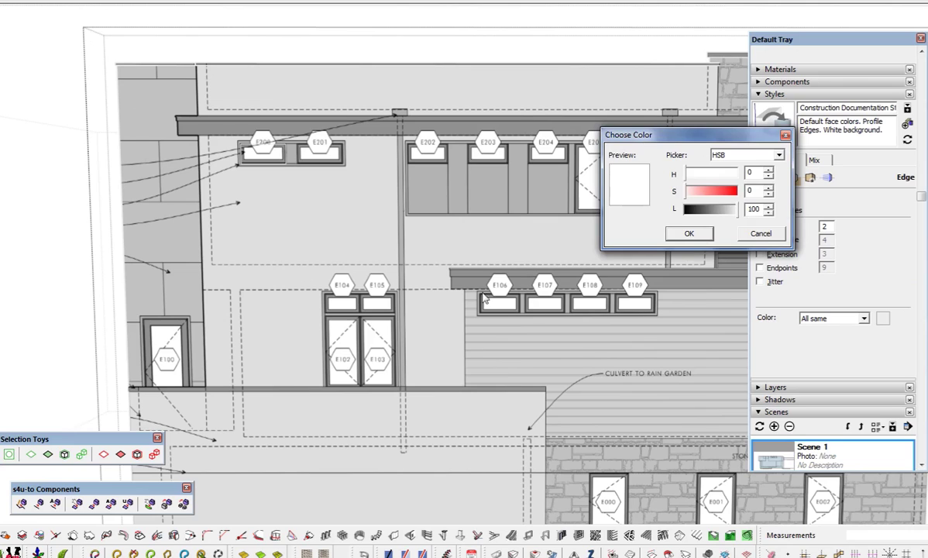
left_click(685, 236)
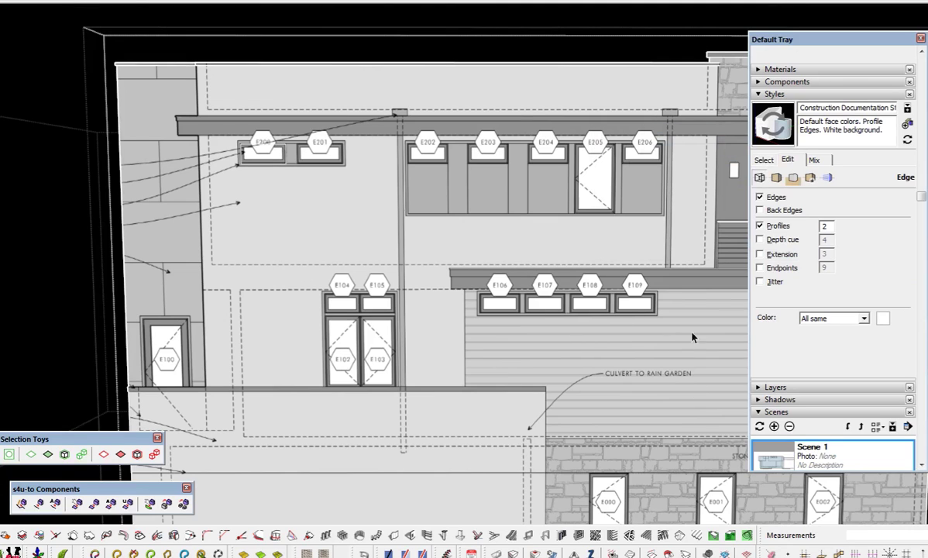
- Check the style's face and background settings, then switch its edge color back to black
left_click(776, 178)
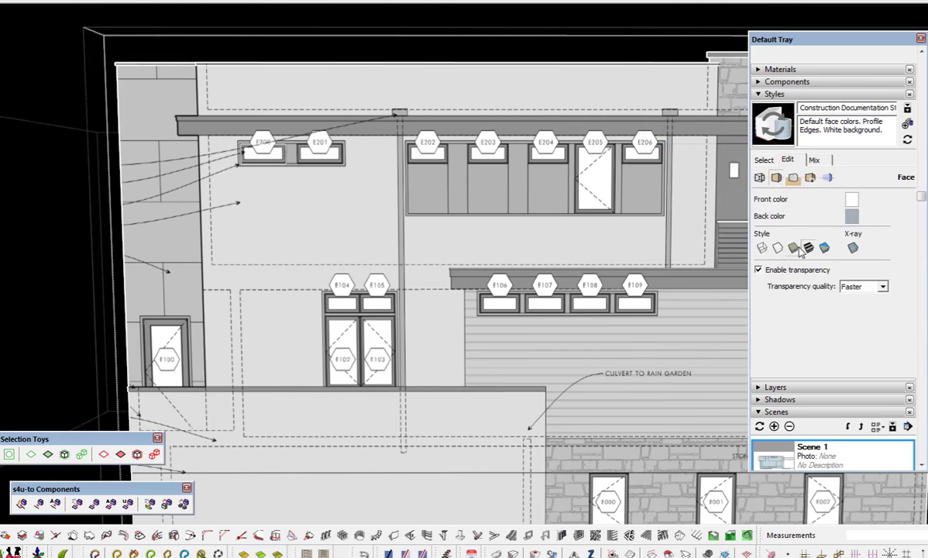
left_click(792, 178)
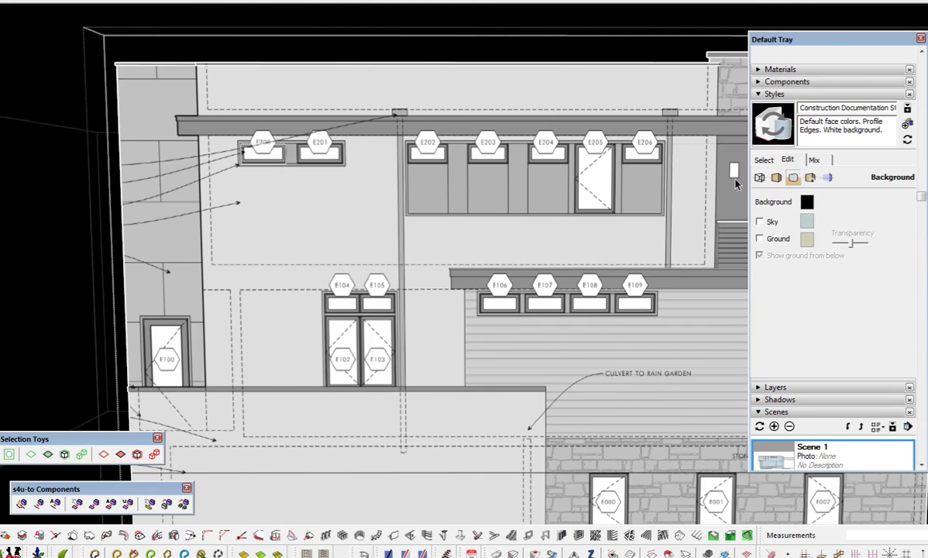
left_click(760, 177)
left_click(882, 318)
left_click_drag(735, 209, 685, 209)
left_click(688, 233)
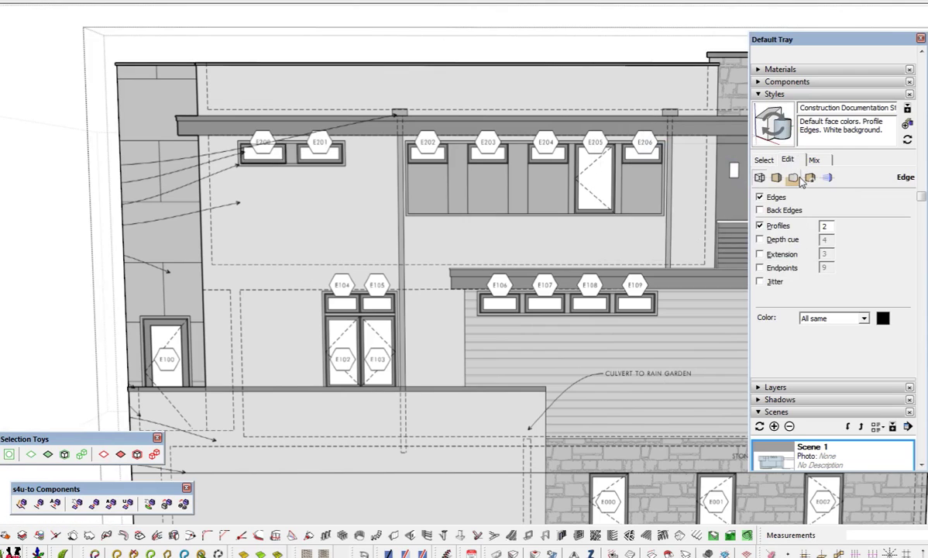
- Review the style's background settings and the style library, then set the style's edge color to white
left_click(798, 178)
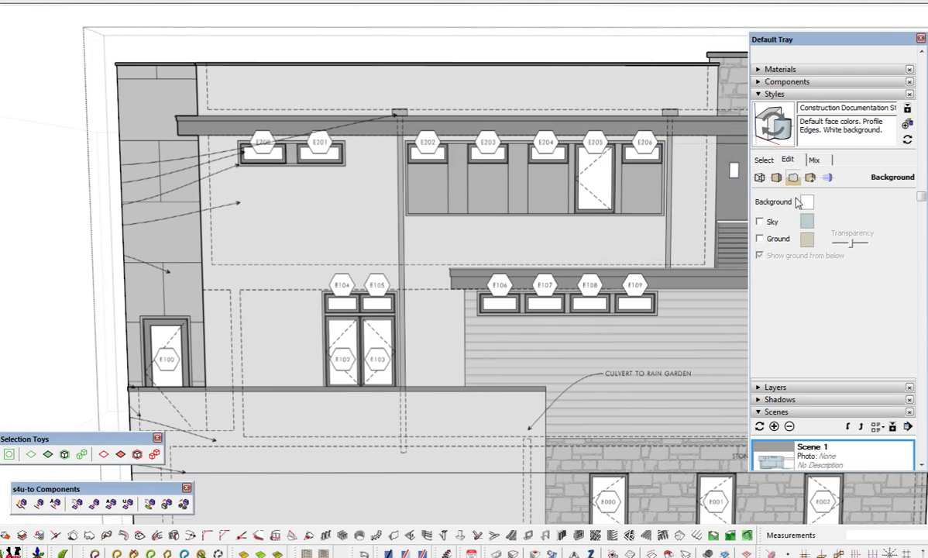
left_click(764, 160)
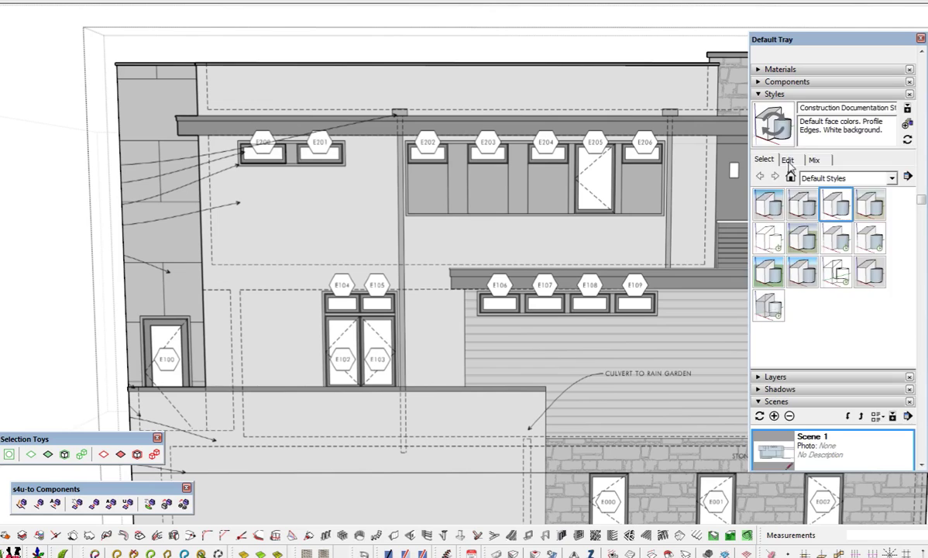
left_click(788, 159)
left_click(797, 179)
left_click(882, 317)
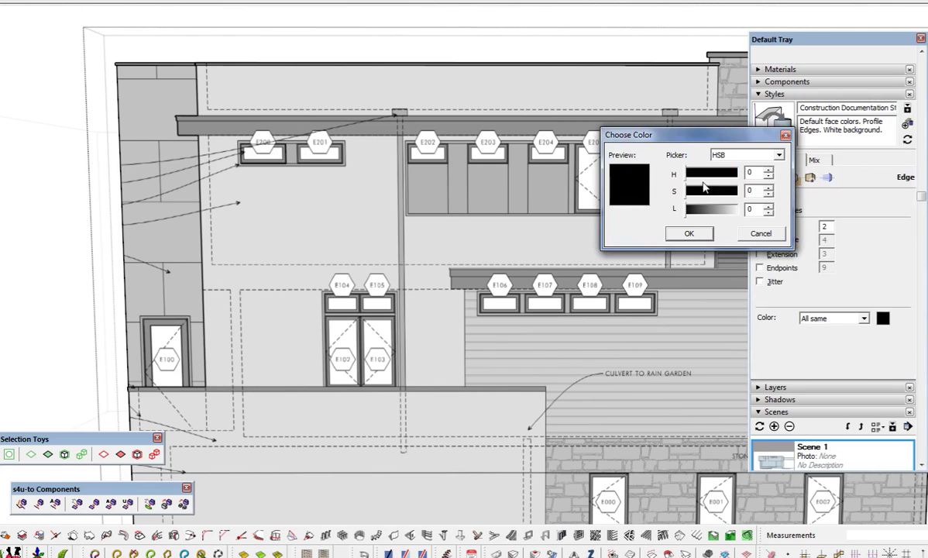
left_click_drag(701, 209, 786, 219)
left_click(688, 233)
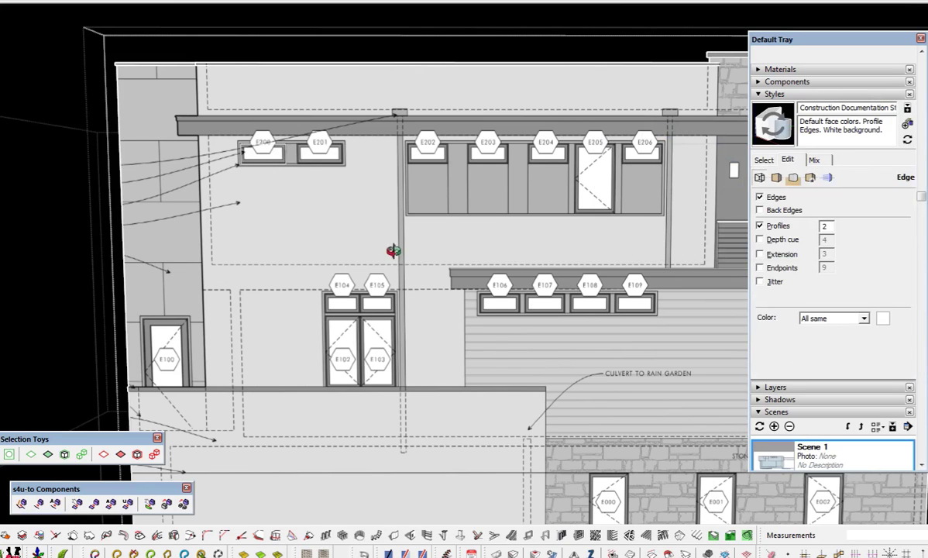
- Turn on the X-ray face style so the whole elevation is shown with see-through faces
scroll(391, 248, "down", 4)
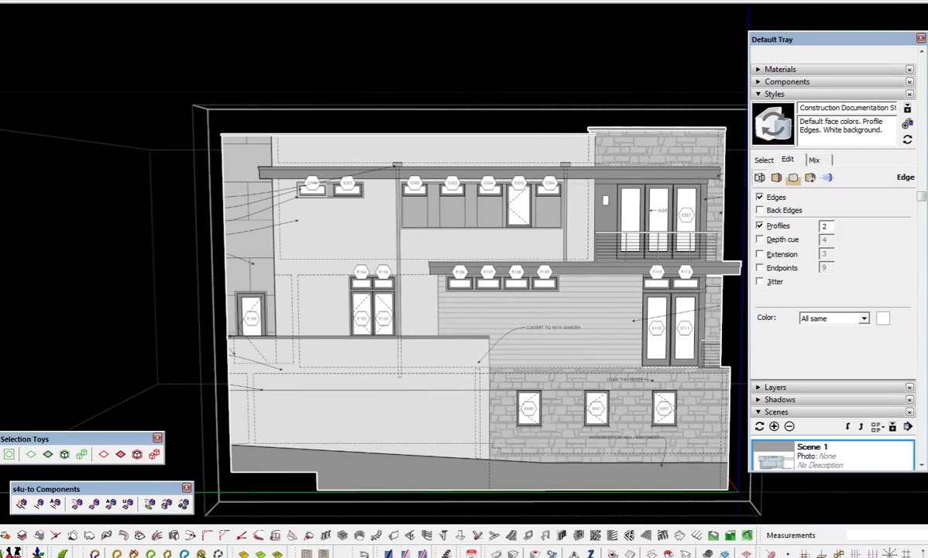
left_click(25, 4)
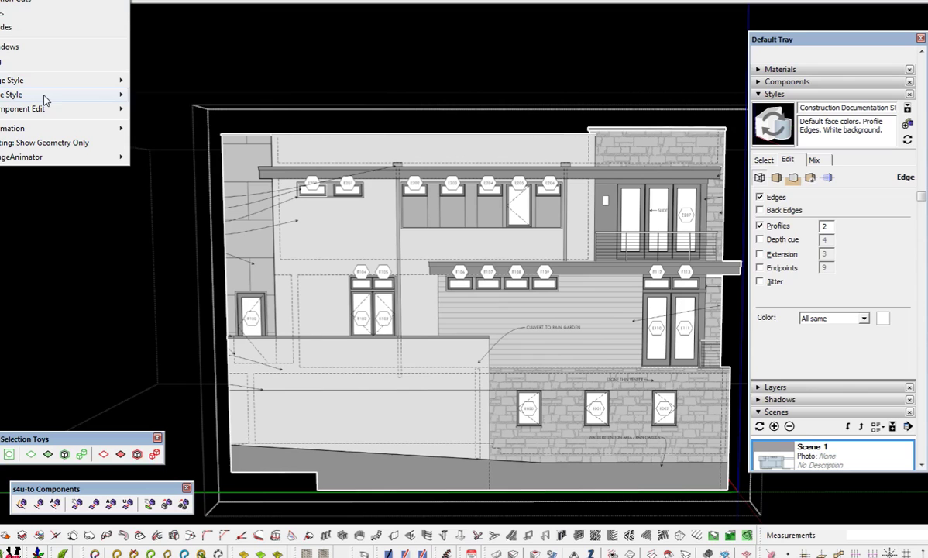
mouse_move(43, 94)
left_click(196, 96)
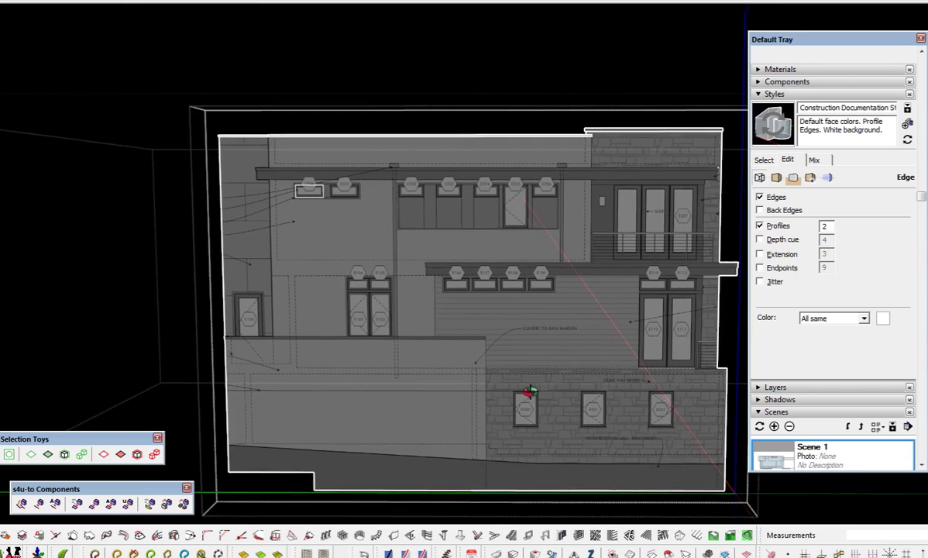
middle_click_drag(533, 393, 499, 320)
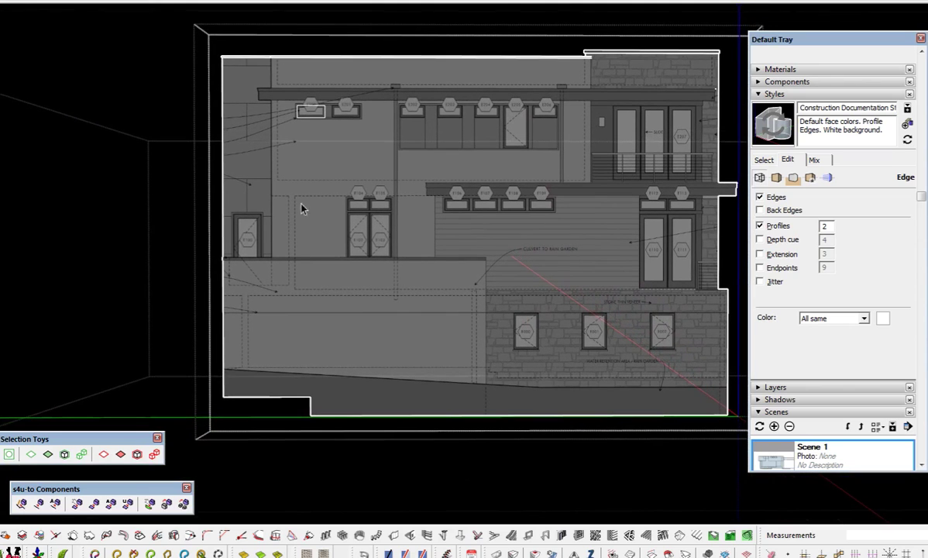
middle_click_drag(441, 277, 420, 161)
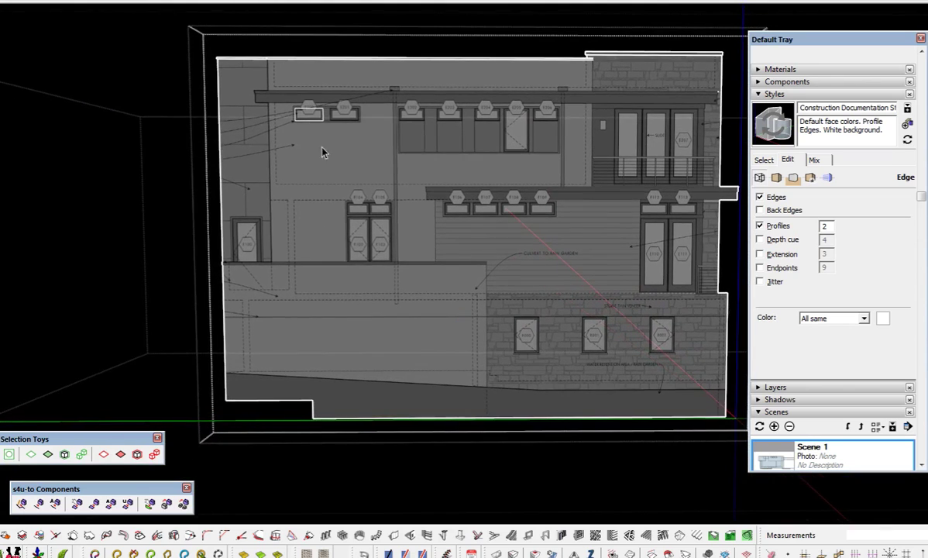
- Trace rectangles over the mullion between windows E200 and E201 and over window E201
scroll(307, 114, "up", 10)
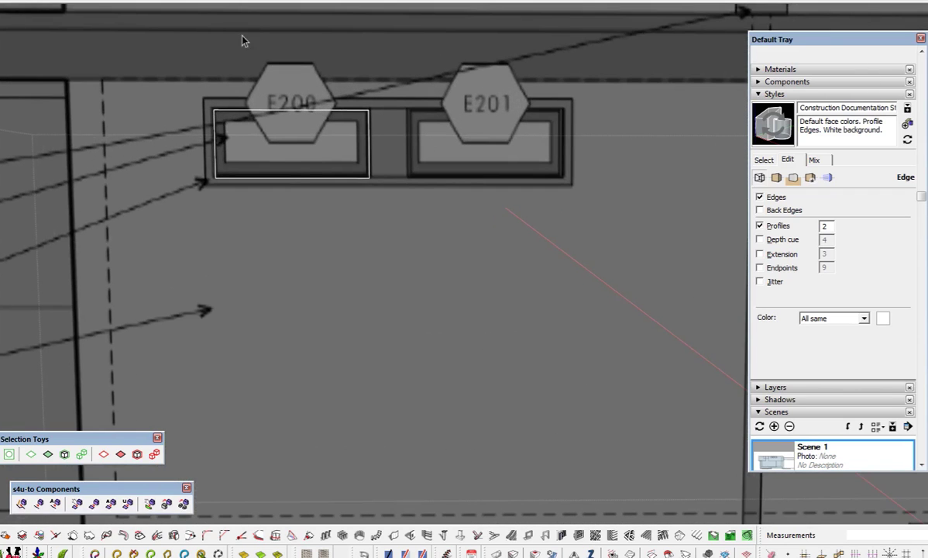
scroll(304, 196, "down", 5)
scroll(335, 155, "up", 8)
key("r")
left_click(312, 156)
left_click(385, 156)
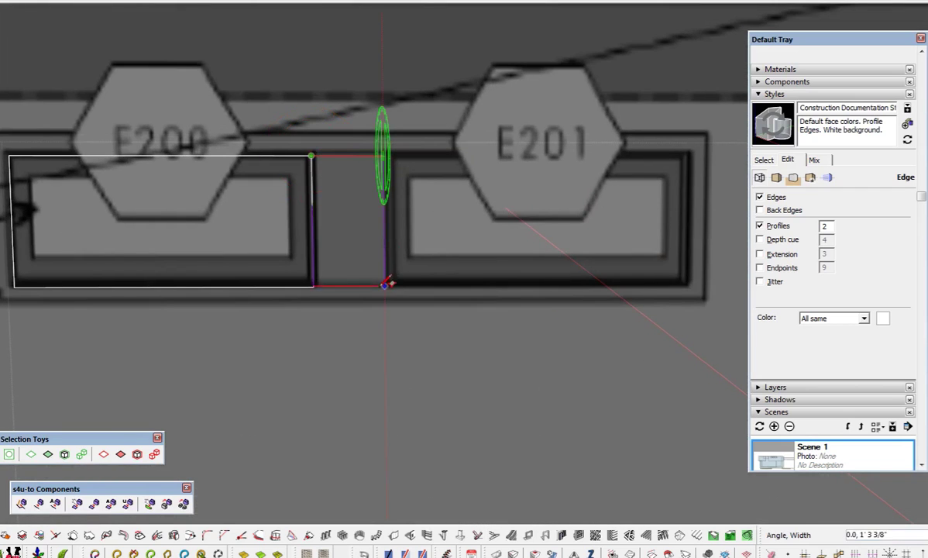
left_click(385, 285)
left_click(385, 285)
left_click(385, 156)
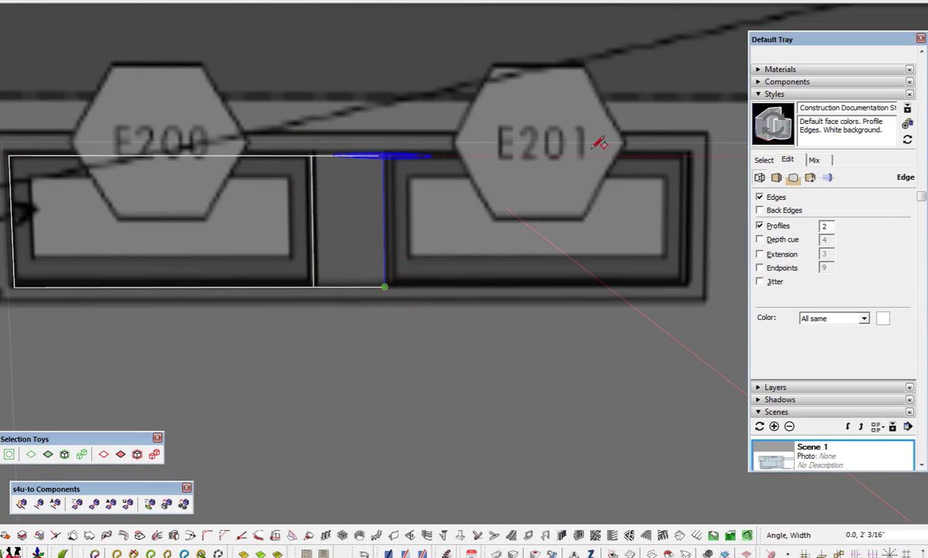
left_click(690, 155)
left_click(691, 155)
- Delete all the rectangles traced over windows E200 and E201
scroll(403, 260, "down", 3)
key("space")
mouse_move(110, 183)
left_mouse_down()
mouse_move(628, 318)
mouse_move(596, 304)
left_mouse_up()
key("Delete")
- Trace a rectangle around the outer frame of windows E200 and E201 and offset it inward to the frame's inner edge
key("r")
left_click(120, 174)
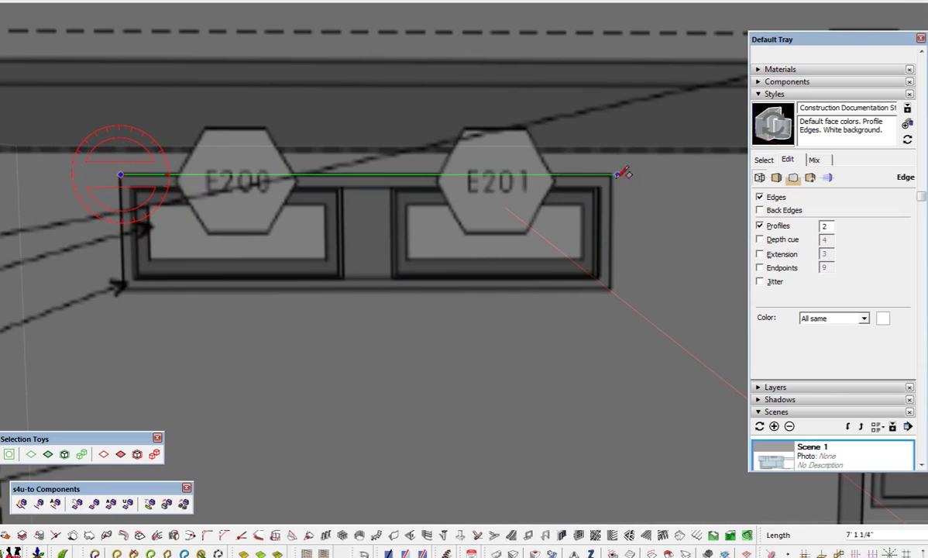
left_click(612, 175)
left_click(611, 292)
key("p")
scroll(621, 232, "up", 3)
left_click(609, 231)
scroll(597, 234, "down", 3)
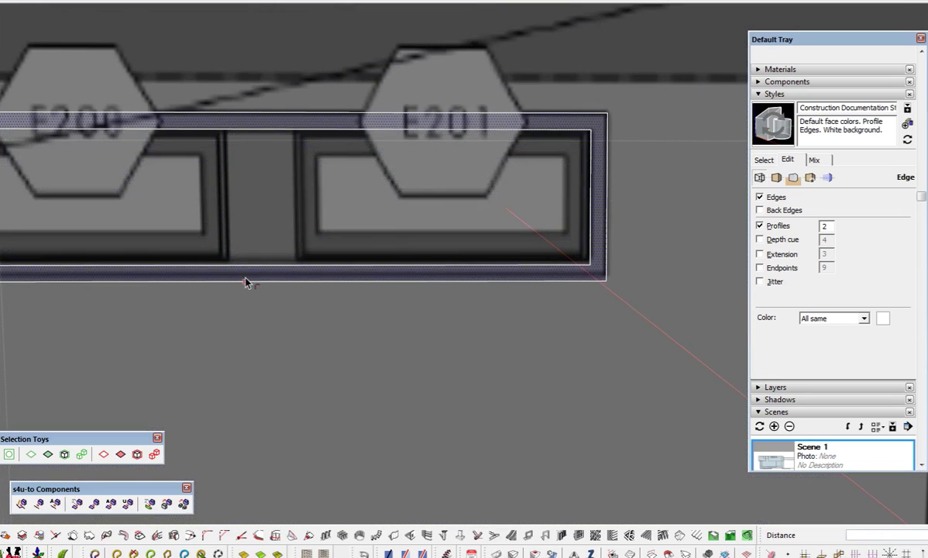
left_click(565, 207)
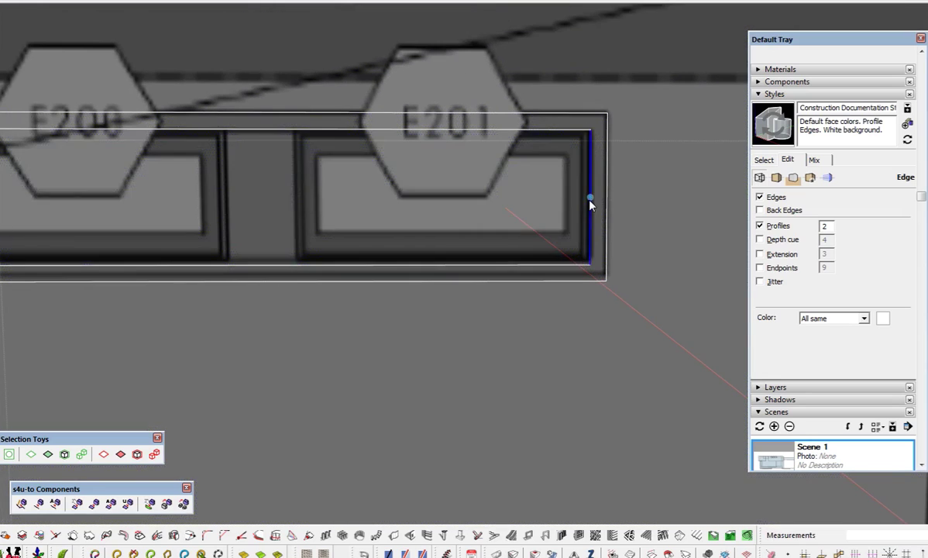
- Using Edge Tools², split the inner face along both sides of the mullion, with offsets of about 3' 3 7/8" and 9 1/16"
left_click_drag(596, 1, 370, 43)
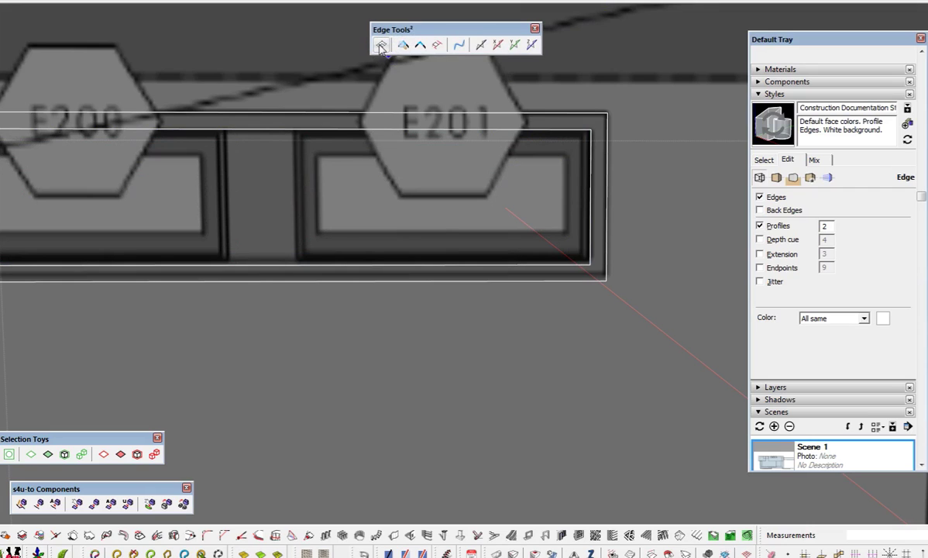
left_click(380, 48)
left_click(590, 195)
left_click_drag(594, 190, 710, 208)
left_click(708, 182)
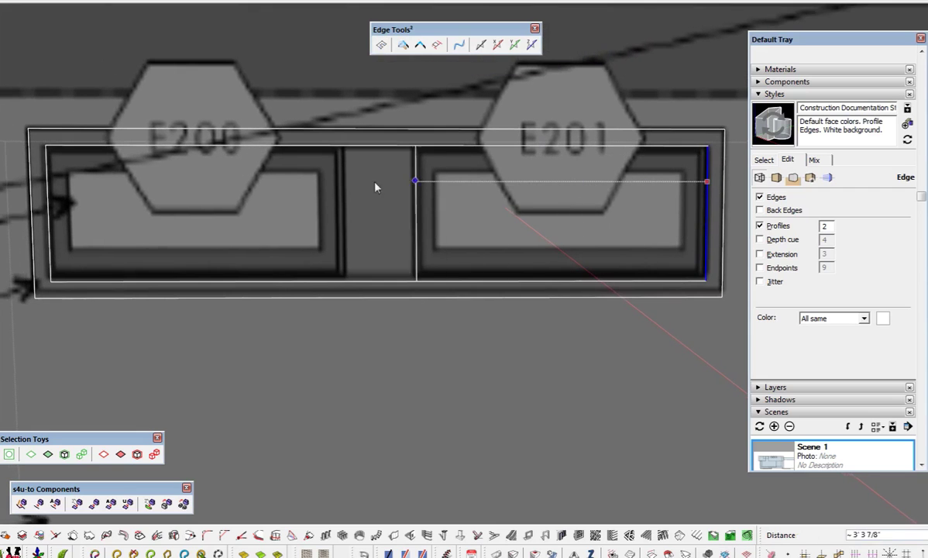
left_click(414, 202)
left_click(414, 213)
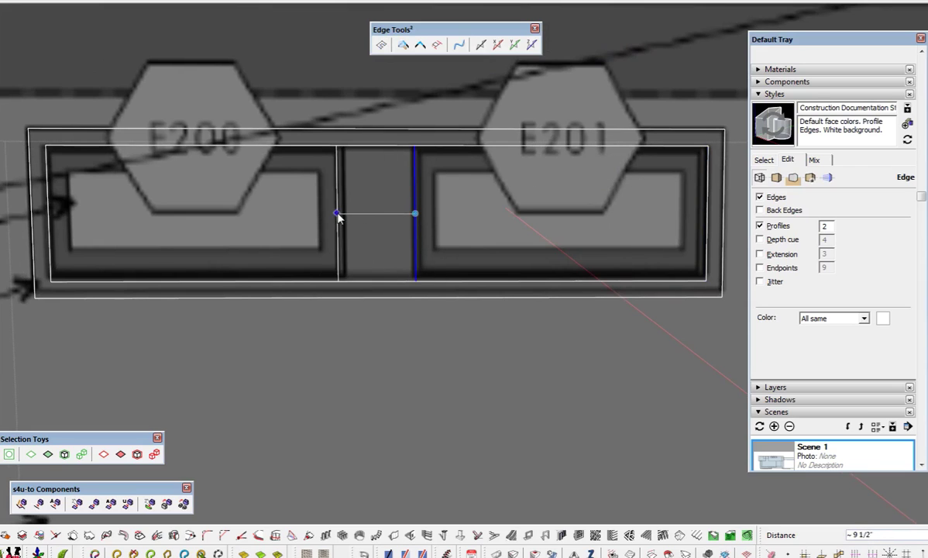
left_click(341, 213)
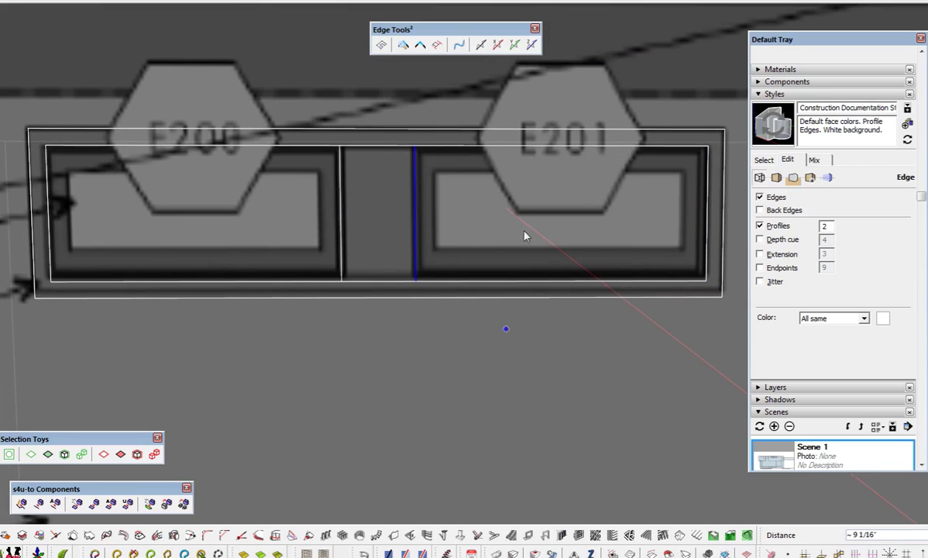
- Offset window E201's face inward about 2 5/16" and scale the new outline's height by 0.88 to match the glass
left_click(414, 181)
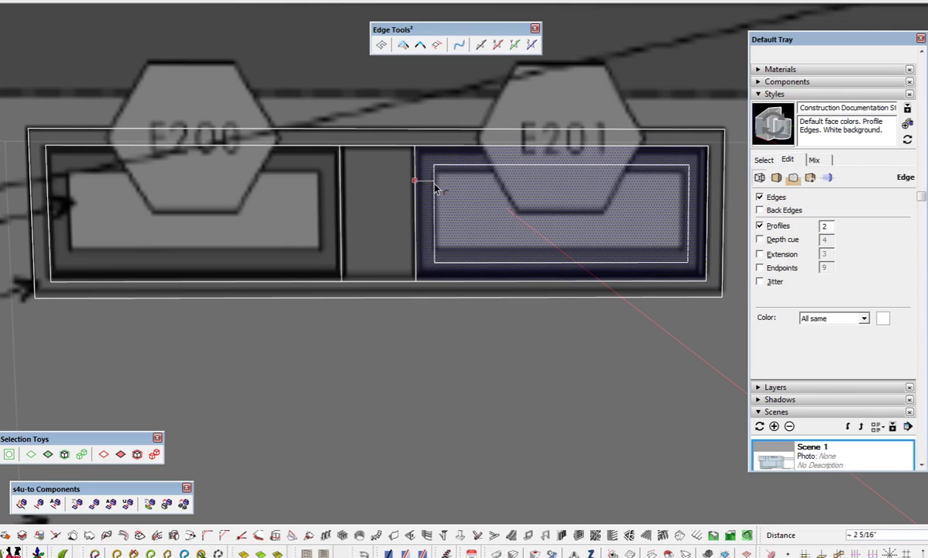
left_click(434, 184)
key("space")
left_click(498, 165)
left_click(490, 264, "shift")
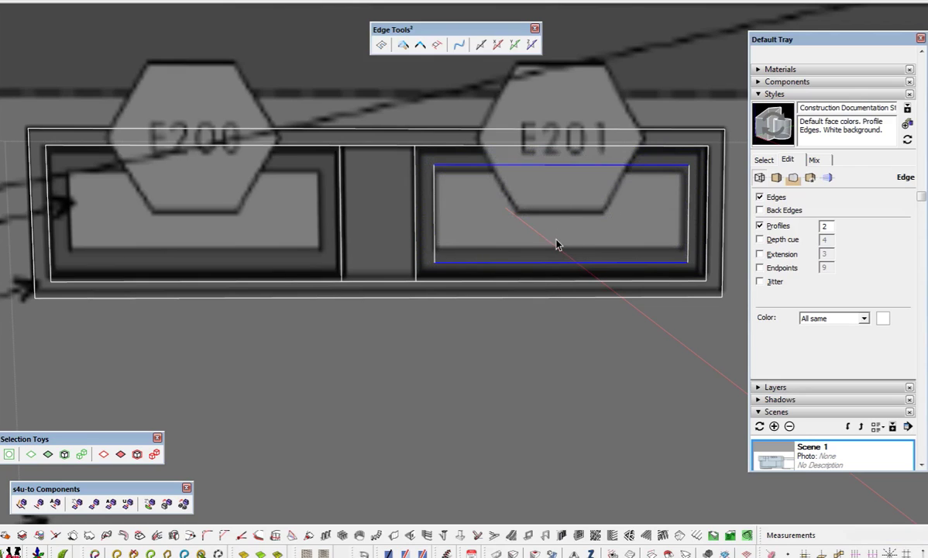
key("s")
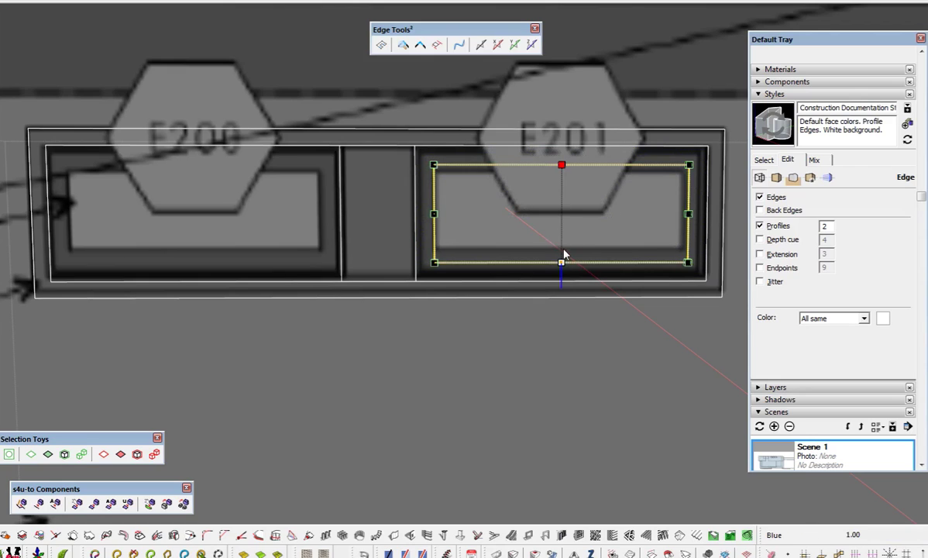
type("0.25")
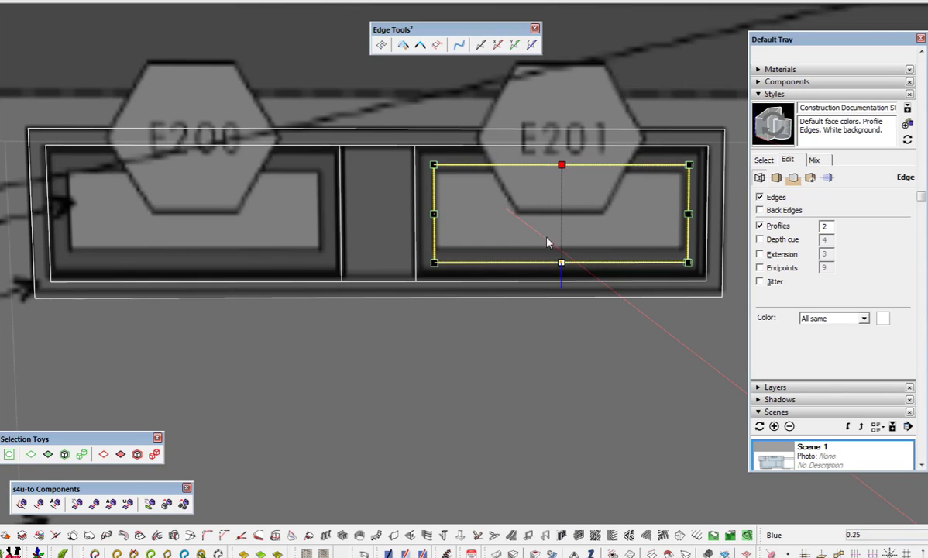
key("Return")
type("0.75")
key("Return")
type("0.81")
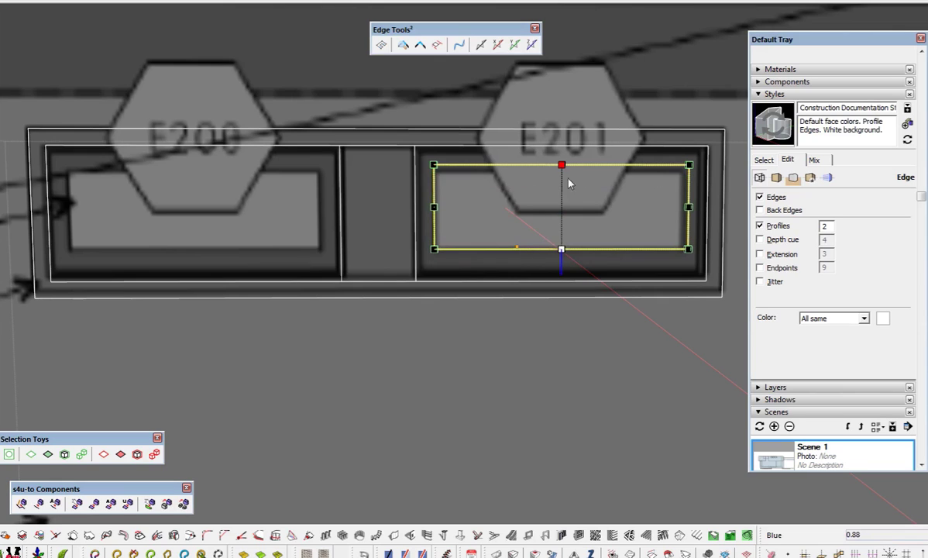
left_click(392, 304)
- Try to stretch window E201's glass outline horizontally about its center, and undo the scaling
middle_click_drag(471, 325, 480, 264)
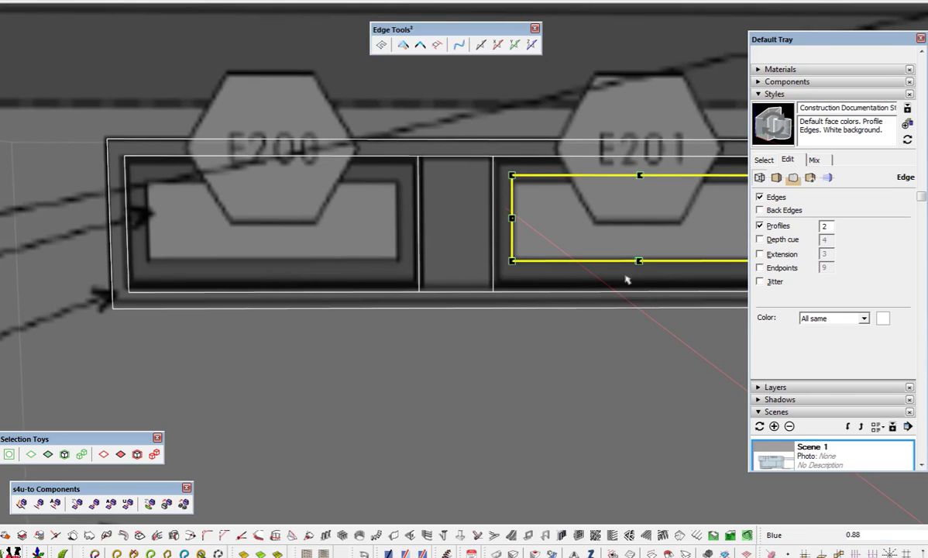
middle_click_drag(627, 281, 493, 359)
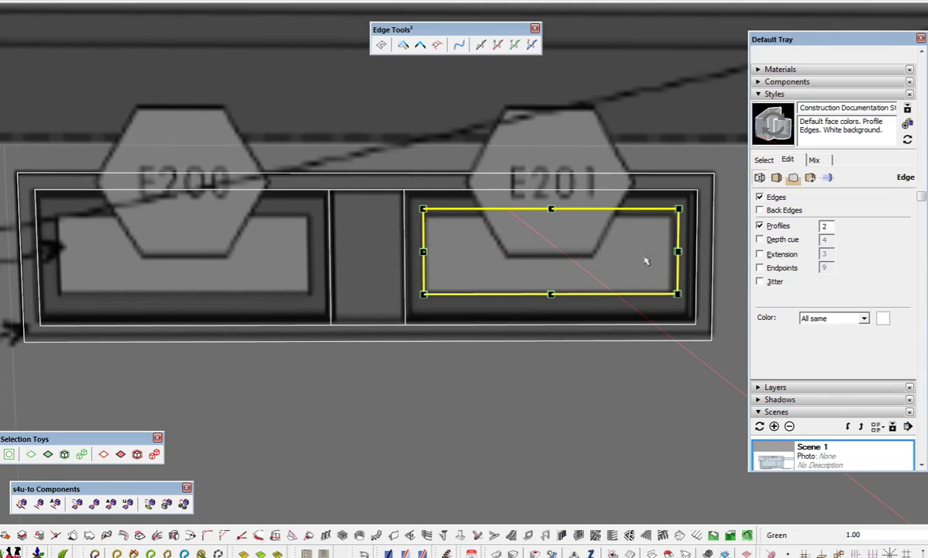
left_click(677, 251)
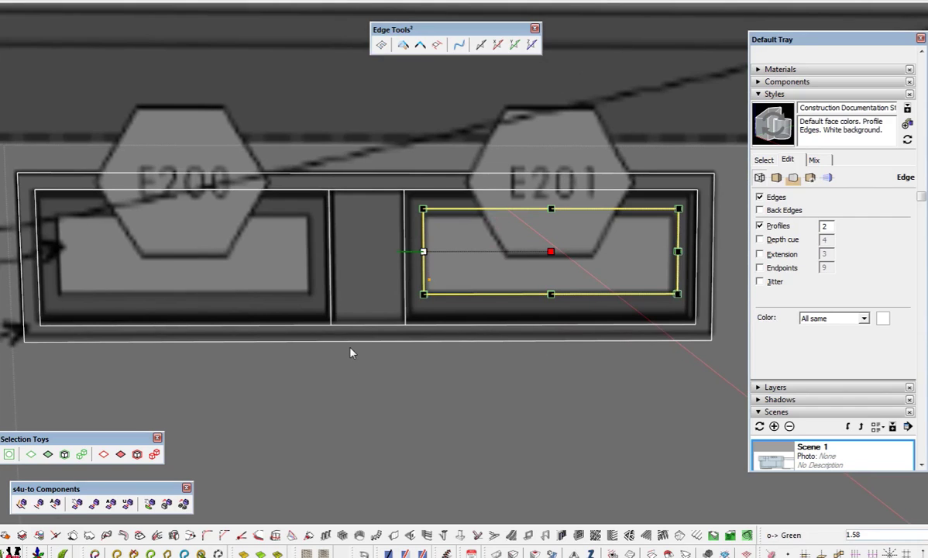
key("Return")
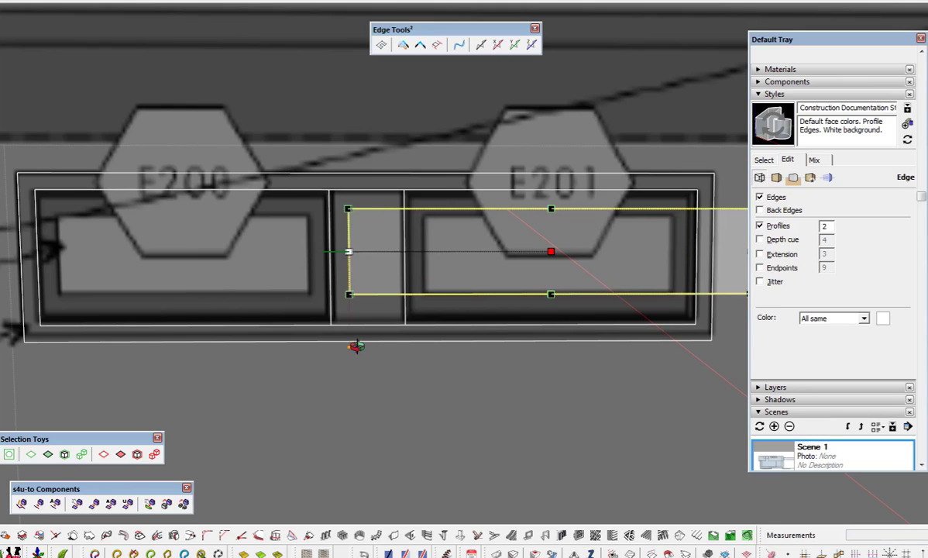
key("space")
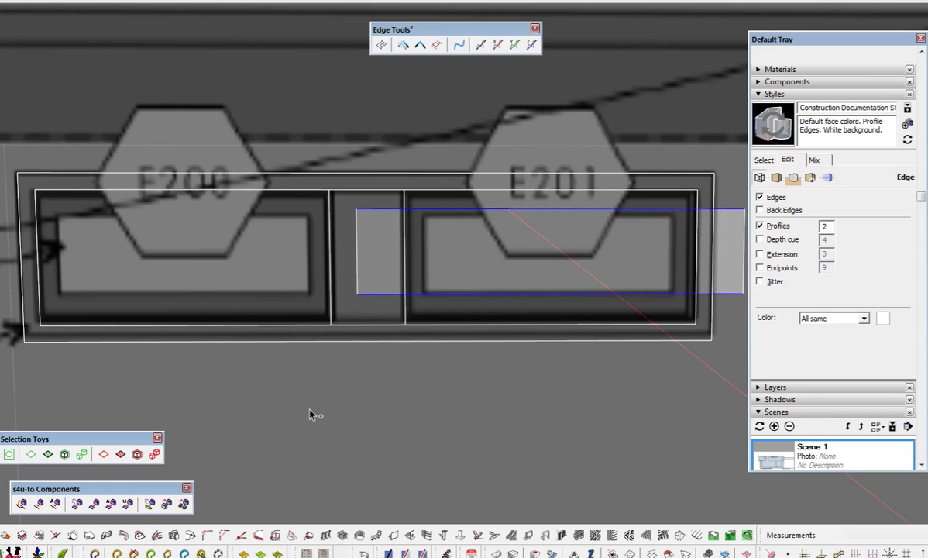
key("ctrl+z")
- Copy window E201's glass outline onto window E200, using the matching lower inner frame corners as reference points
middle_click_drag(282, 366, 329, 368, "shift")
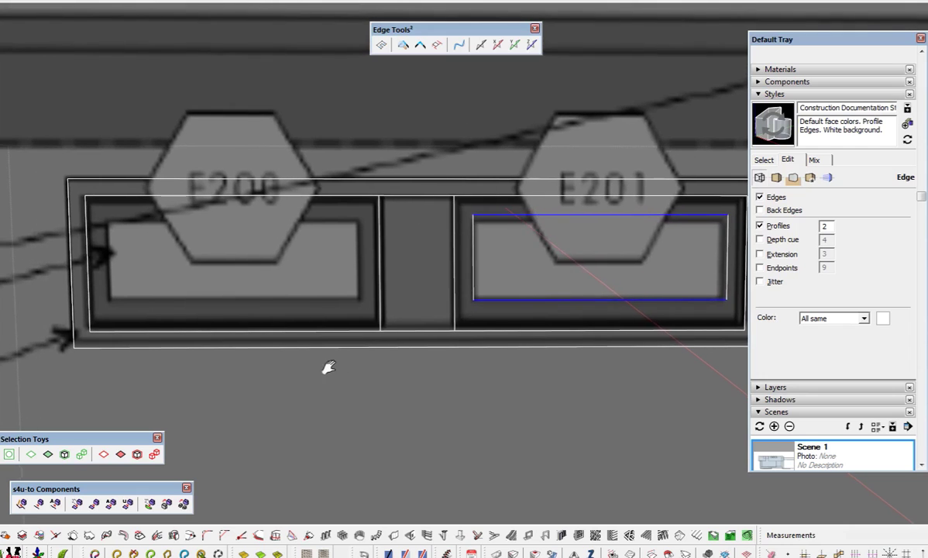
middle_click_drag(468, 280, 506, 323, "shift")
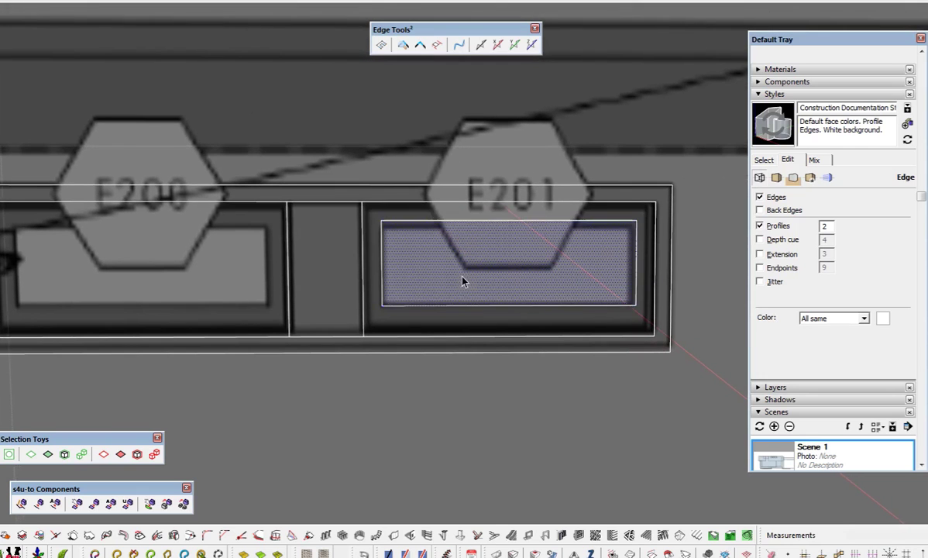
middle_click_drag(375, 389, 395, 382, "shift")
left_click(570, 287)
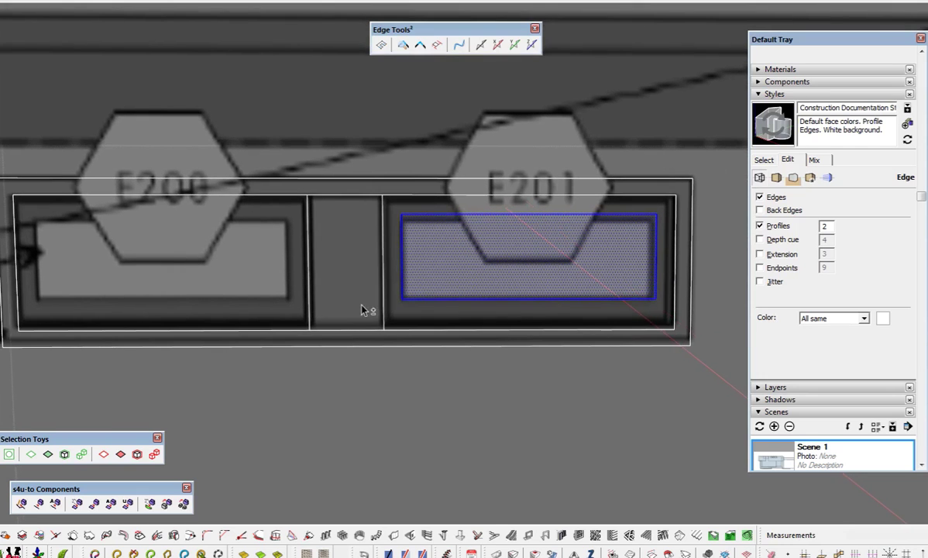
middle_click_drag(361, 310, 370, 303, "shift")
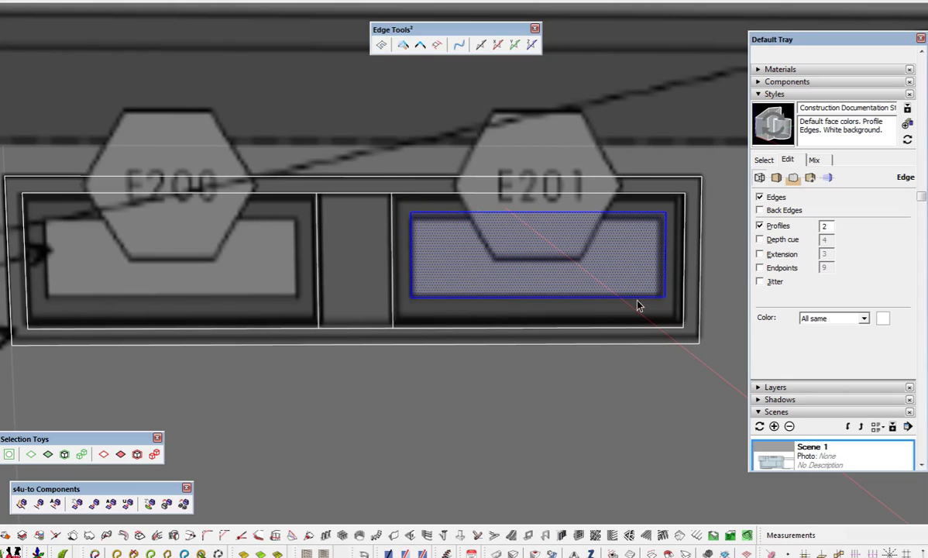
left_click(478, 248, "shift")
middle_click_drag(419, 356, 448, 321, "shift")
key("m")
left_click(711, 288)
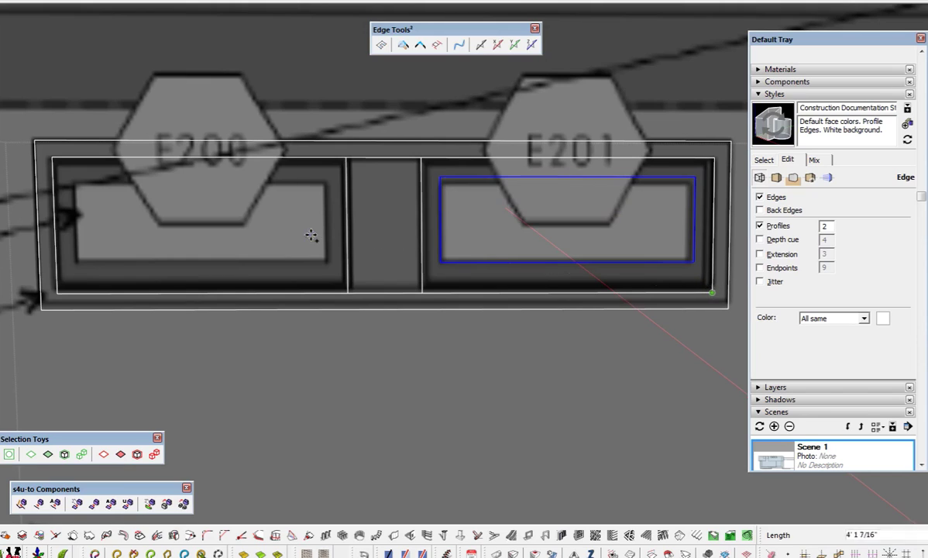
left_click(350, 295)
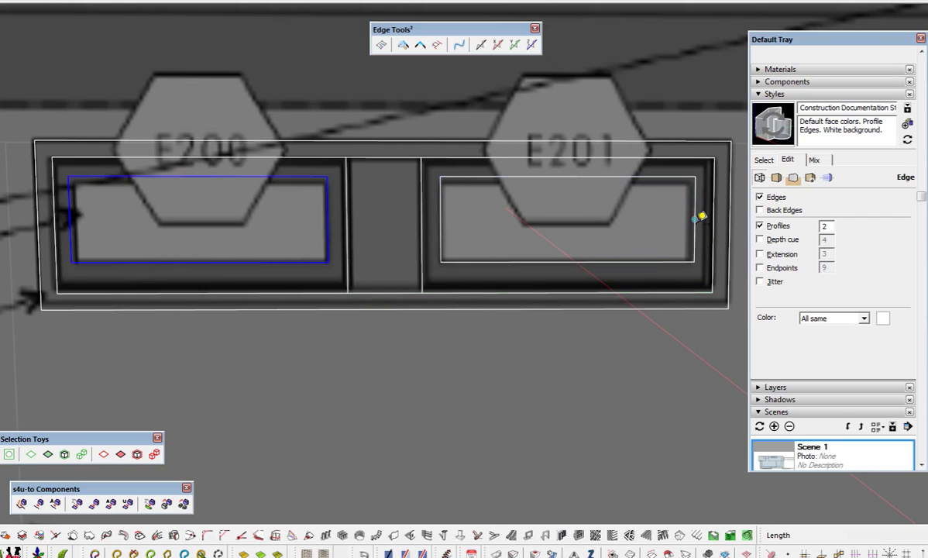
- Trace a rectangle around the outer frame of the window group E202 to E206
scroll(279, 260, "down", 3)
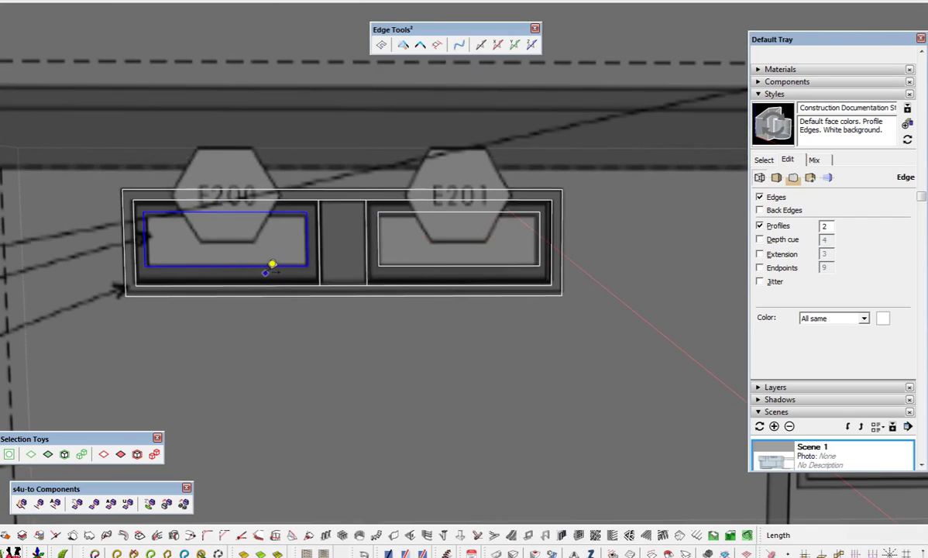
scroll(395, 249, "up", 2)
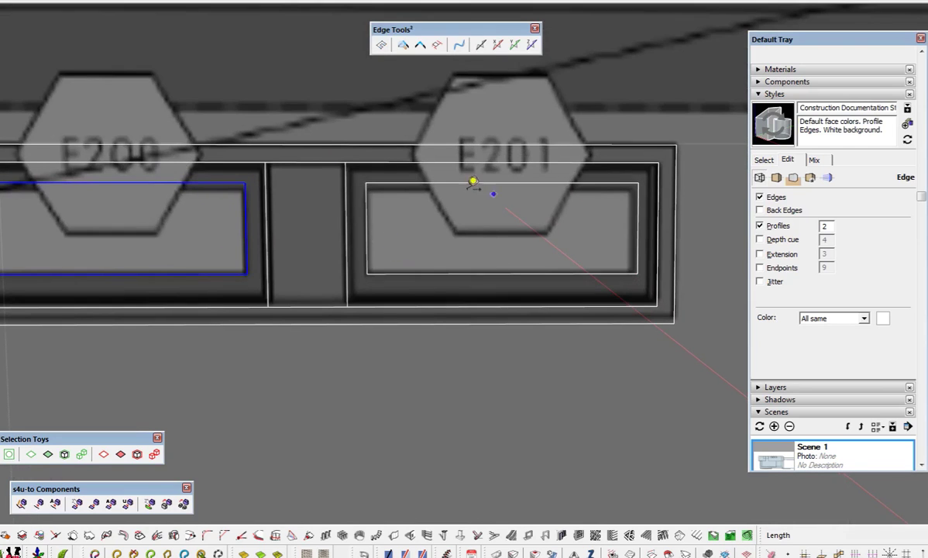
scroll(458, 159, "down", 3)
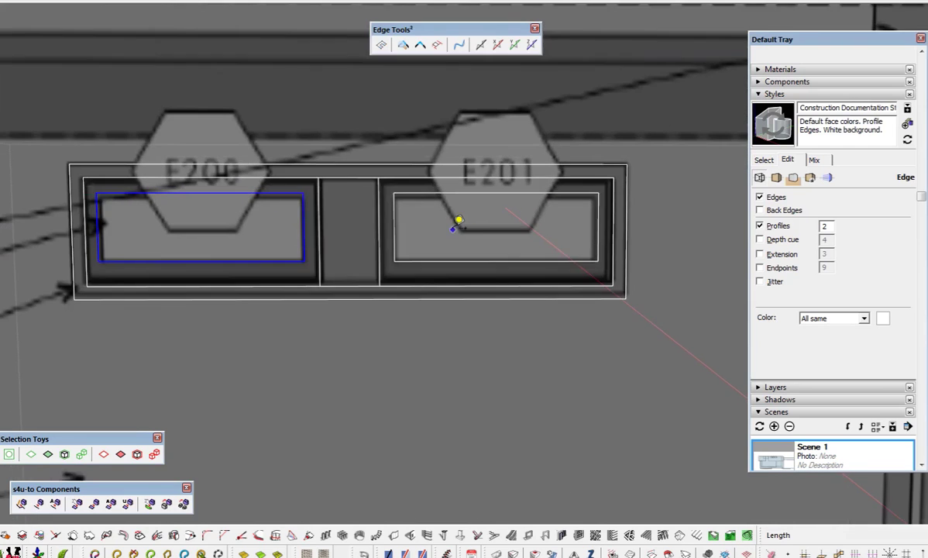
scroll(219, 204, "down", 3)
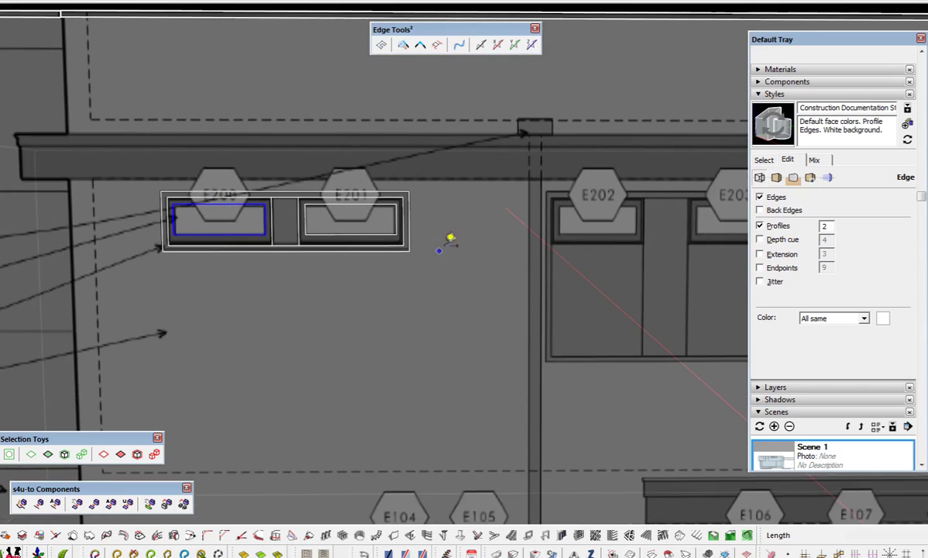
middle_click_drag(438, 275, 424, 243, "shift")
middle_click_drag(528, 209, 280, 227, "shift")
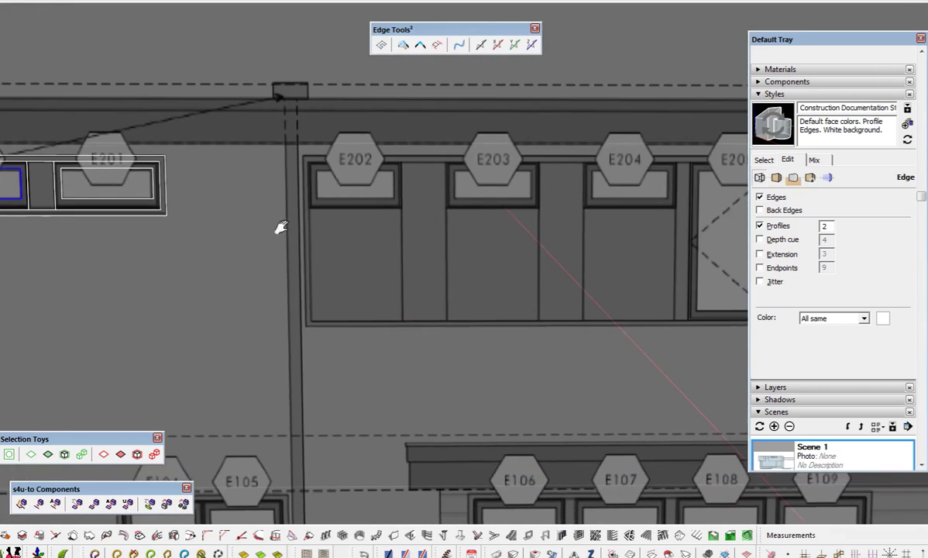
scroll(362, 124, "up", 2)
key("r")
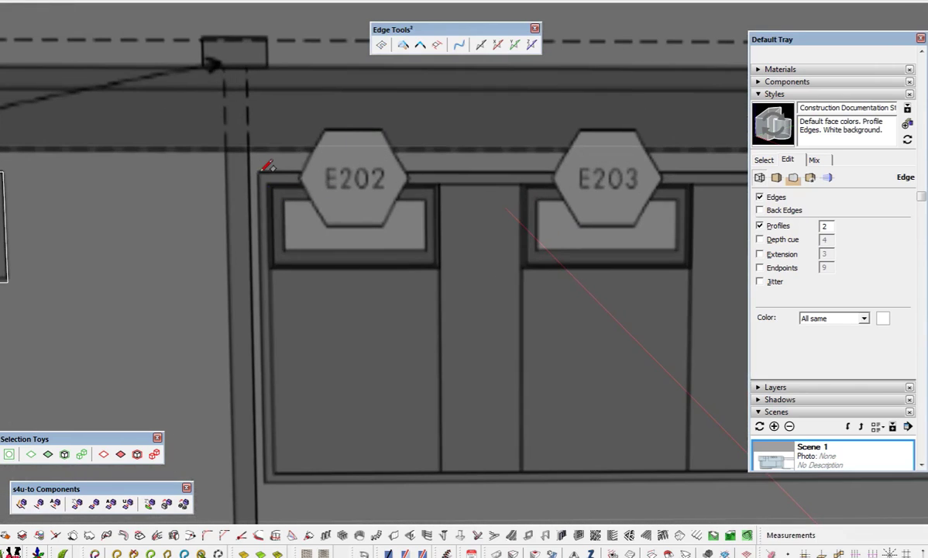
left_click(258, 173)
middle_click_drag(407, 232, 83, 225, "shift")
scroll(83, 226, "down", 1)
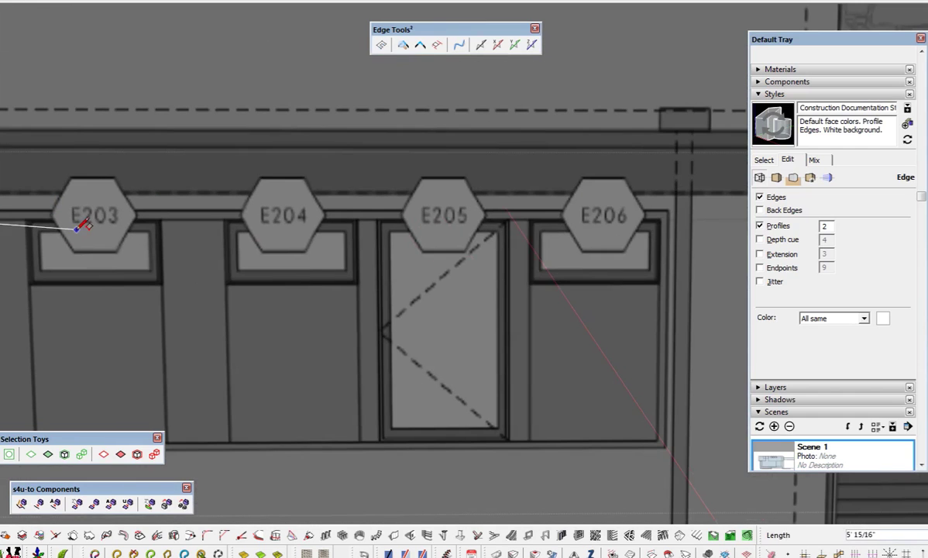
left_click(669, 209)
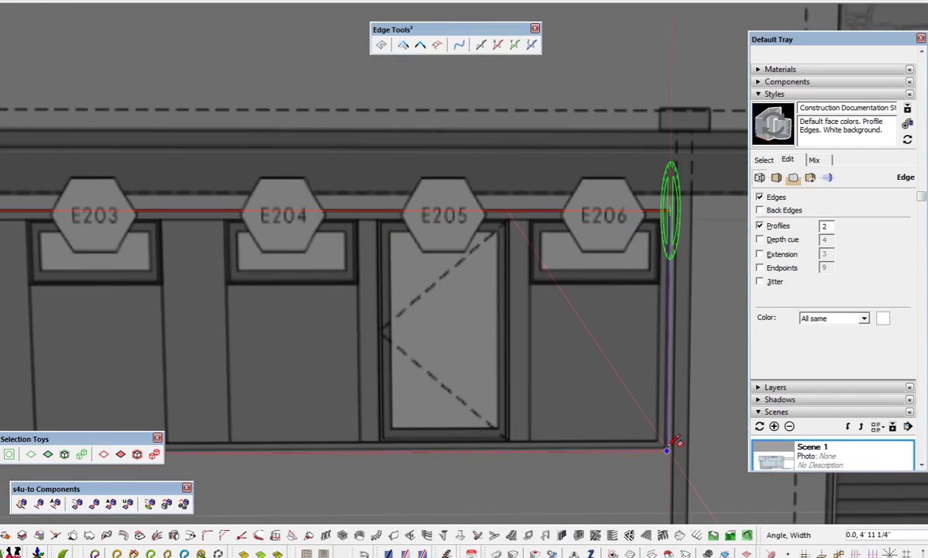
double_click(667, 446)
middle_click_drag(283, 408, 620, 357, "shift")
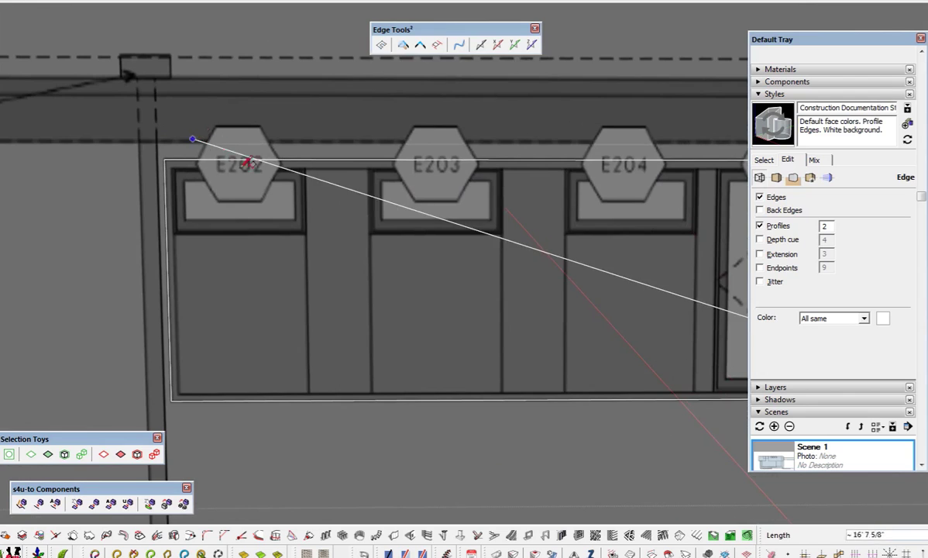
scroll(269, 170, "up", 3)
key("Escape")
- Offset the E202 to E206 outline inward about 1 5/8" to the frame's inner edge
scroll(128, 159, "down", 1)
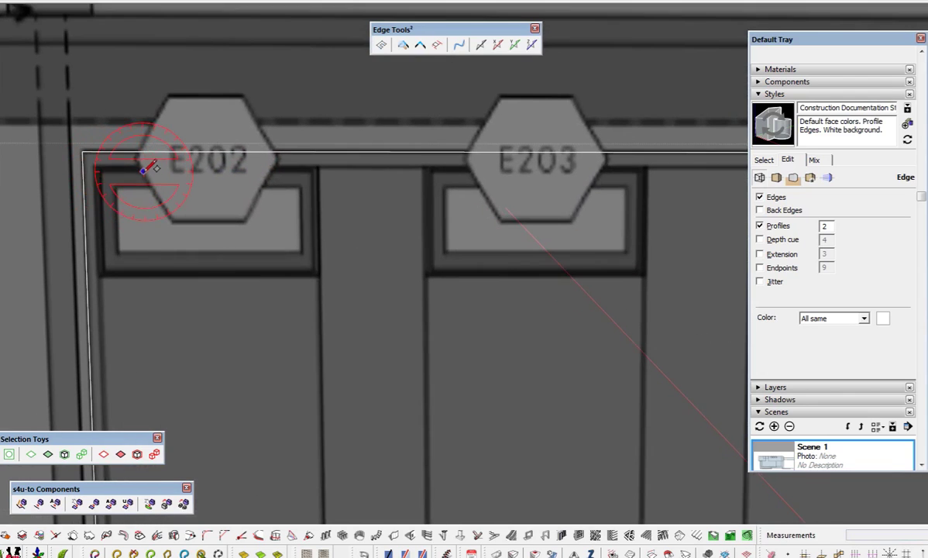
key("f")
left_click(377, 158)
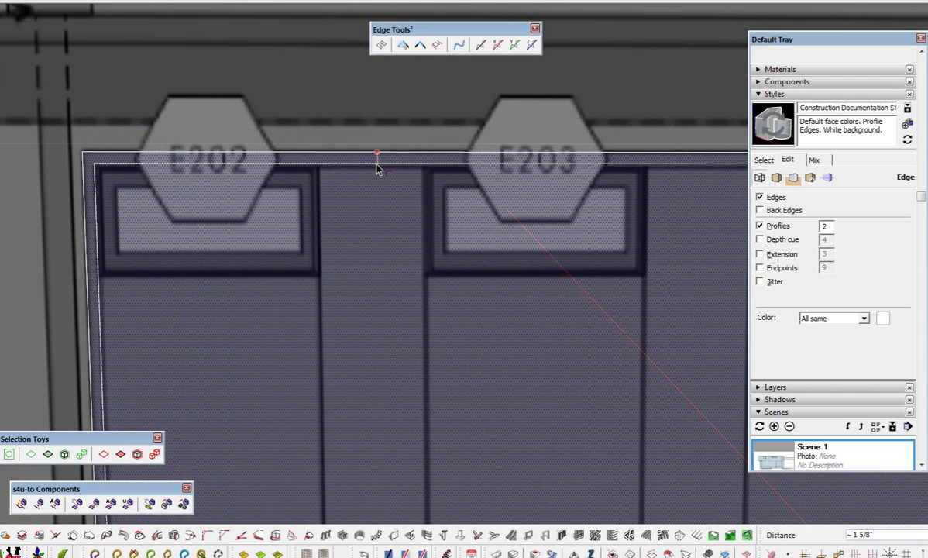
left_click(377, 170)
- Using Edge Tools², split the inner face along both sides of the mullion between E202 and E203, starting about 2' 7 5/8" from the frame
scroll(346, 169, "down", 3)
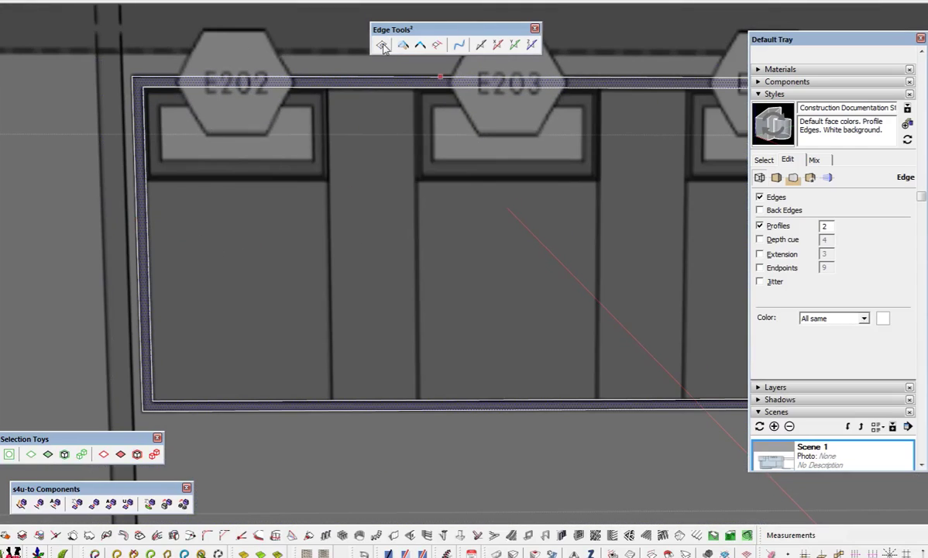
left_click(151, 217)
left_click(333, 224)
left_click(328, 238)
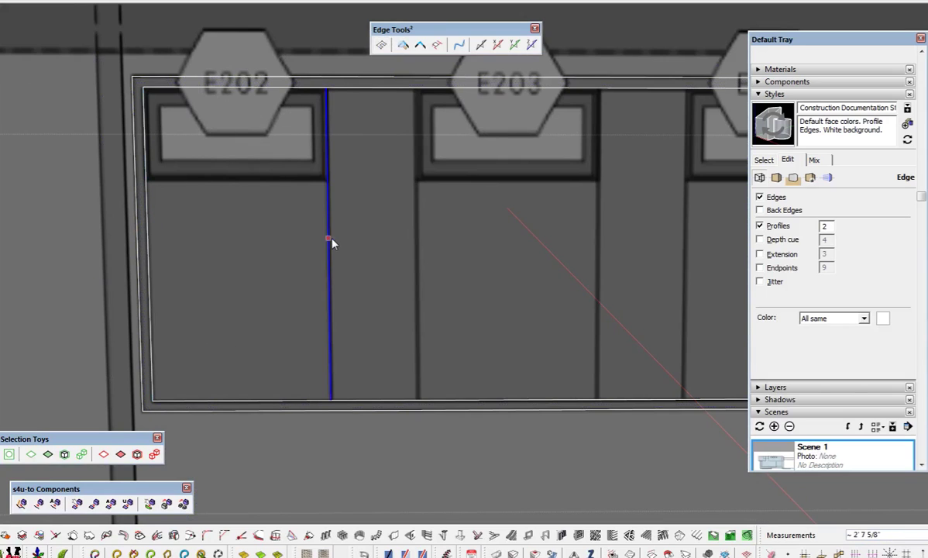
left_click(417, 247)
left_click(418, 255)
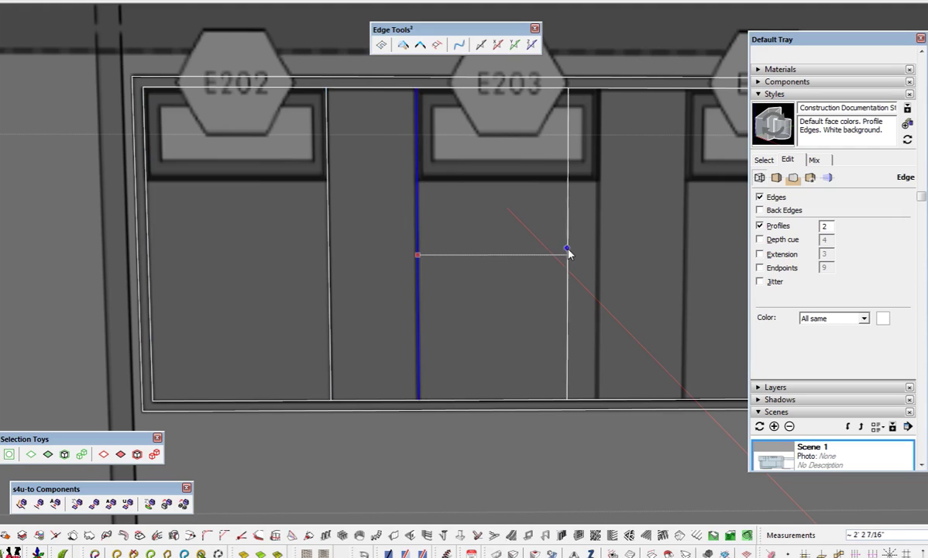
- Try splitting the face along both sides of the mullion between E203 and E204, and undo these splits
left_click(600, 254)
left_click(601, 260)
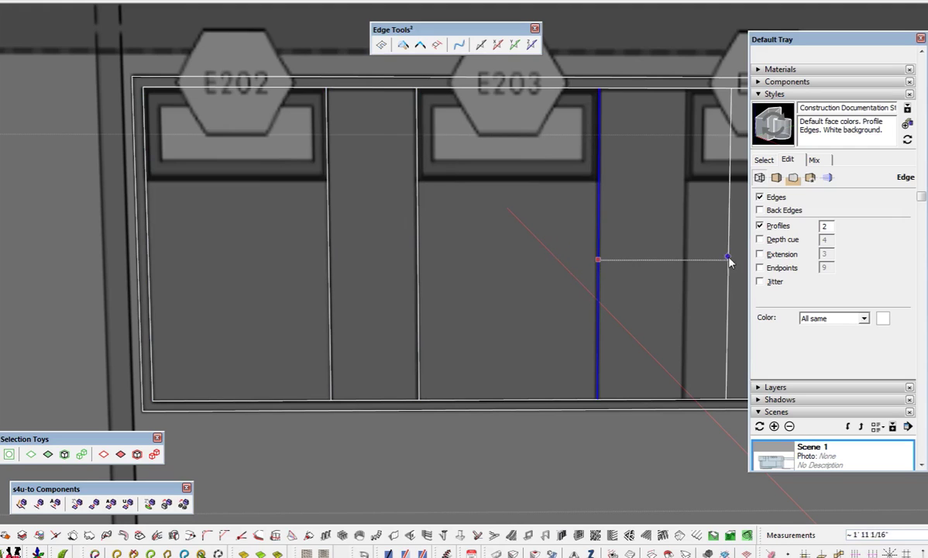
scroll(274, 275, "down", 2)
scroll(271, 277, "down", 1)
mouse_move(549, 267)
middle_mouse_down("shift")
mouse_move(412, 288)
mouse_move(428, 246)
middle_mouse_up("shift")
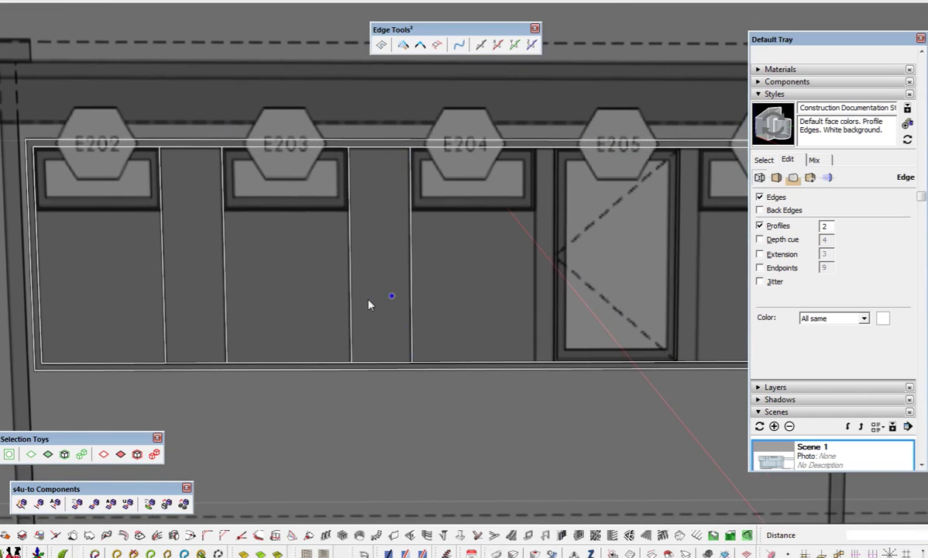
middle_click_drag(371, 299, 497, 315, "shift")
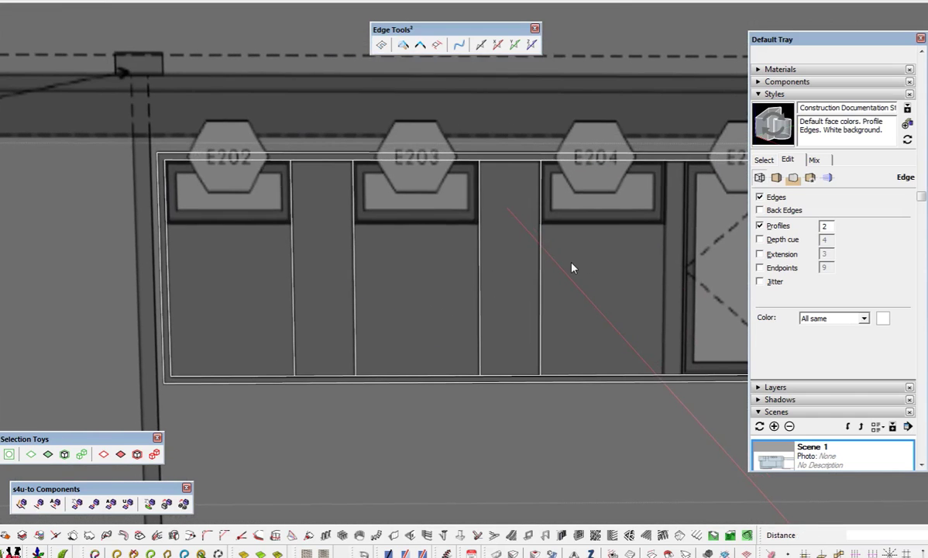
- Copy the E202 bay and its adjacent mullion twice along the frame, spaced about 3' 11 1/4", to form the E203 and E204 bays
key("space")
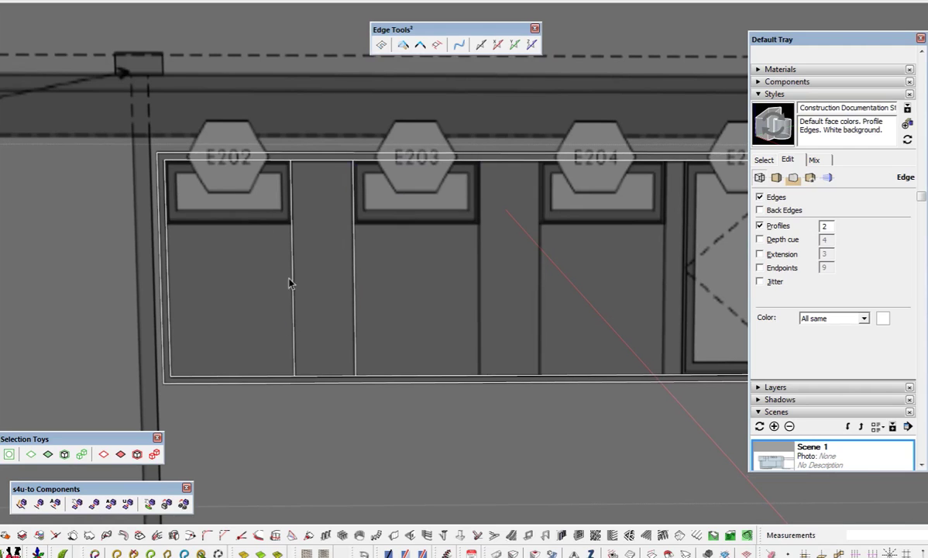
left_click(271, 282)
left_click(331, 367, "shift")
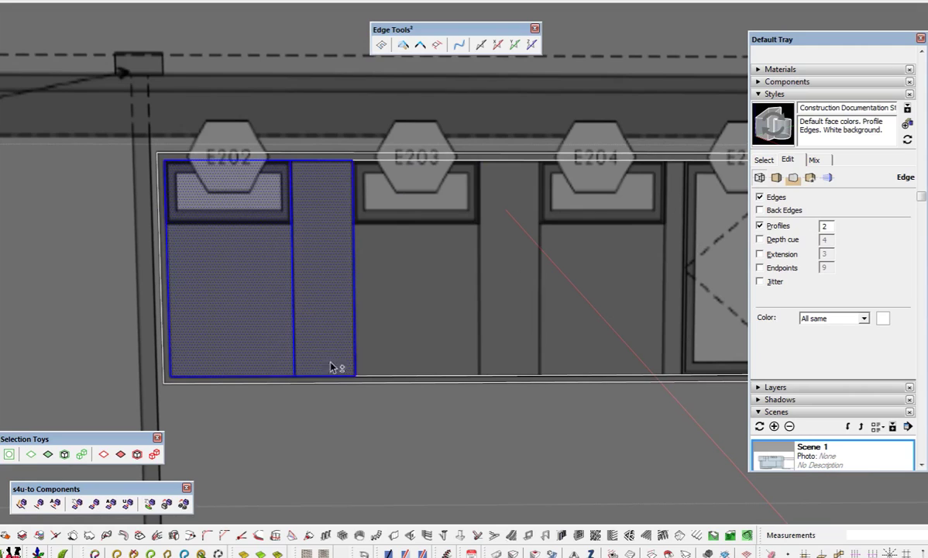
key("m")
left_click(353, 376)
left_click(356, 371)
left_click(358, 372)
left_click(547, 367)
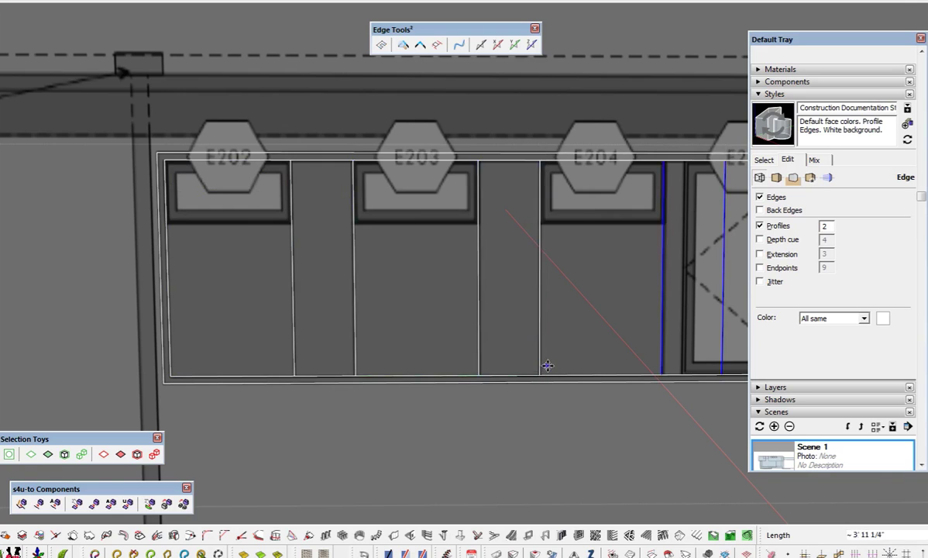
- Delete the surplus copied edge across window E205 and split off the narrow mullion between E204 and E205, about 5 5/8" wide
middle_click_drag(546, 367, 356, 387, "shift")
key("space")
left_click(536, 283)
key("t")
left_click(474, 316)
left_click(495, 319)
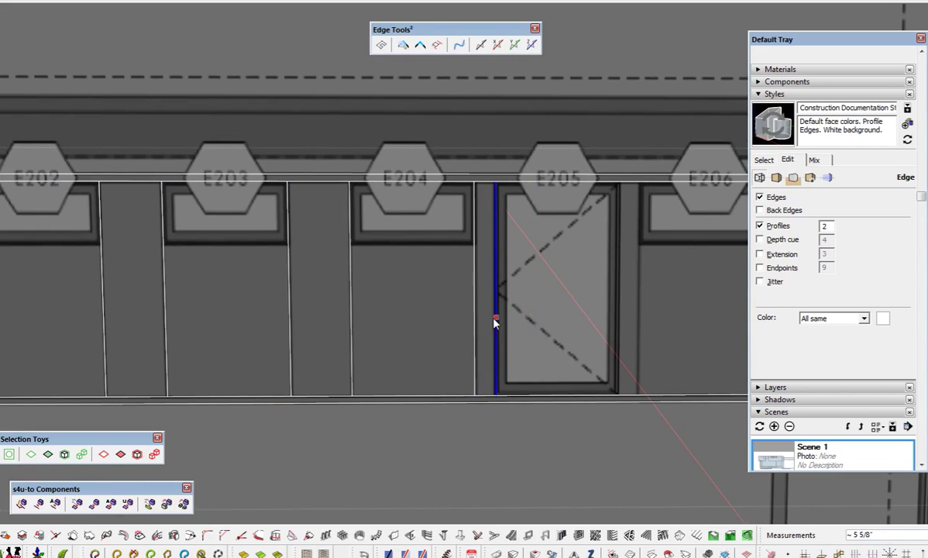
- Copy the narrow mullion about 3' 1 3/16" to the other side of window E205
double_click(489, 333)
key("m")
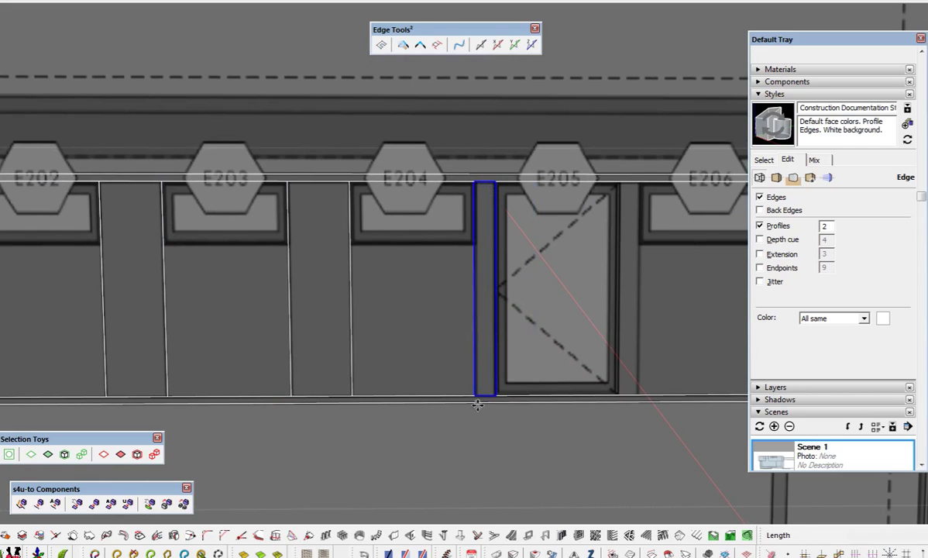
left_click(477, 398)
key("ctrl")
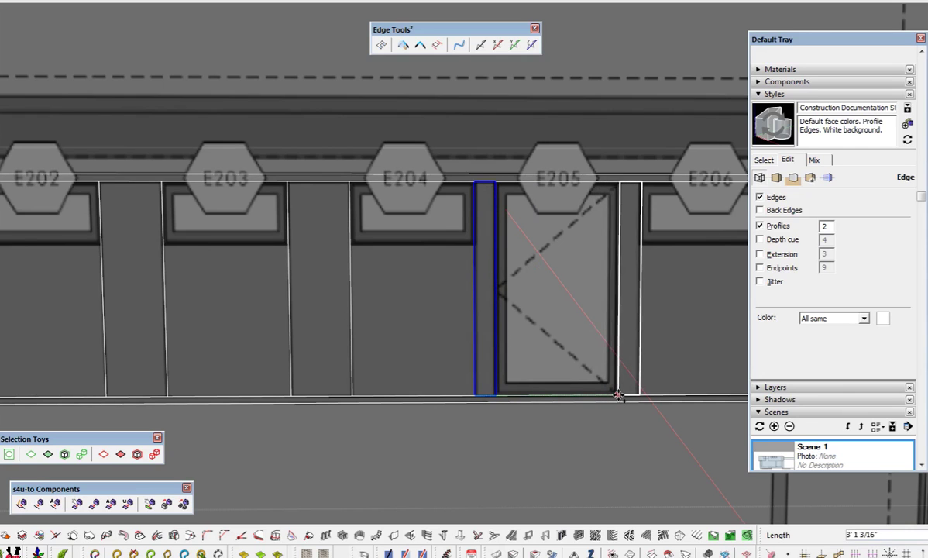
left_click(616, 396)
- Draw a rectangle over window E202's frame in the upper part of its bay
middle_click_drag(615, 393, 763, 391, "shift")
middle_click_drag(120, 187, 285, 235, "shift")
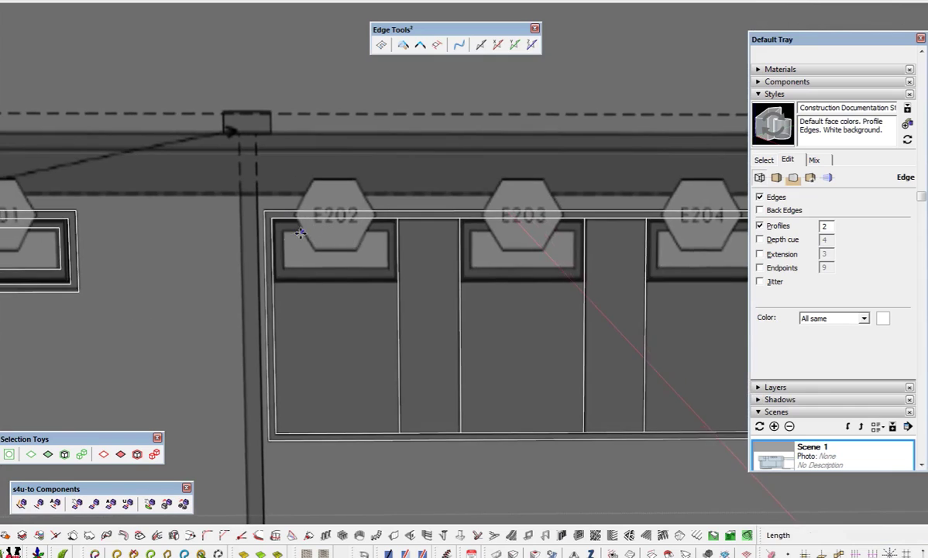
scroll(285, 235, "up", 3)
key("q")
left_click(257, 198)
left_click(489, 312)
scroll(329, 302, "down", 2)
scroll(329, 299, "up", 3)
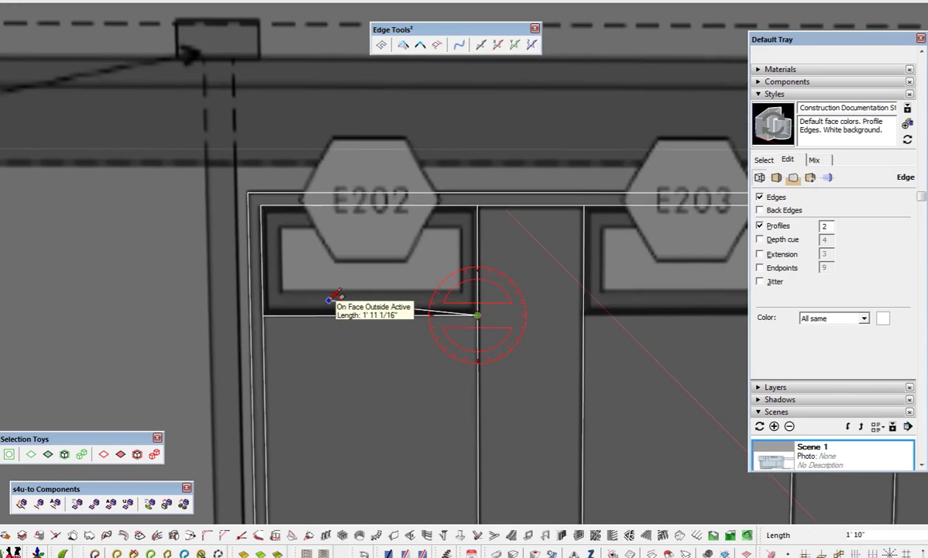
- Offset window E202's face inward about 2 7/8" and move the new outline's bottom edge to match the glass
key("f")
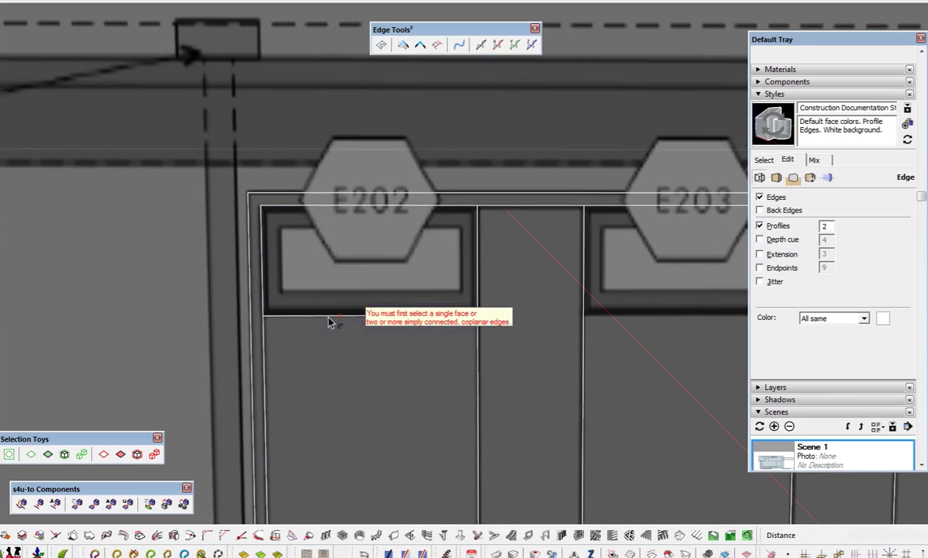
left_click(334, 314)
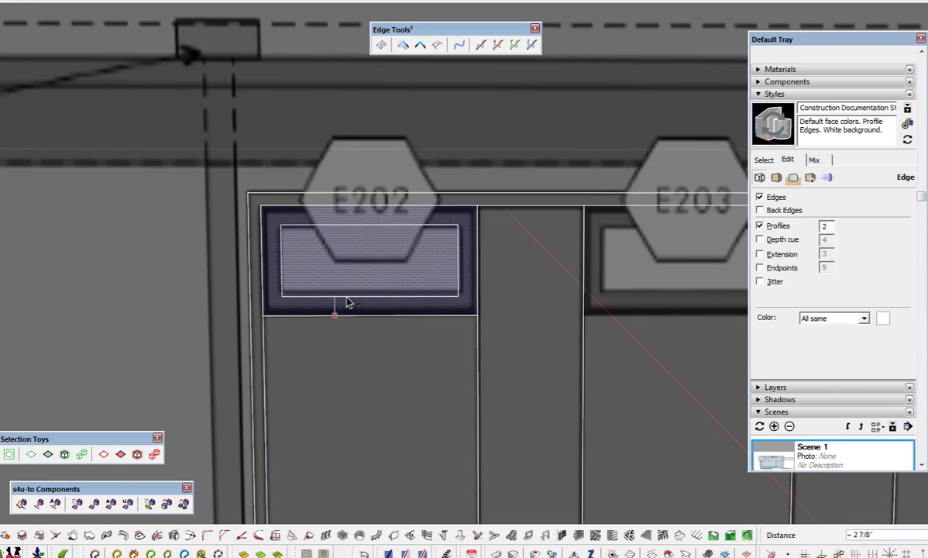
left_click(348, 304)
key("m")
left_click(366, 295)
left_click(369, 291)
- Copy window E202's frame and glass outlines about 3' 11 1/4" sideways onto window E203
key("space")
double_click(343, 303)
left_click(346, 283, "shift")
key("m")
left_click(264, 313)
key("ctrl")
scroll(264, 313, "down", 3)
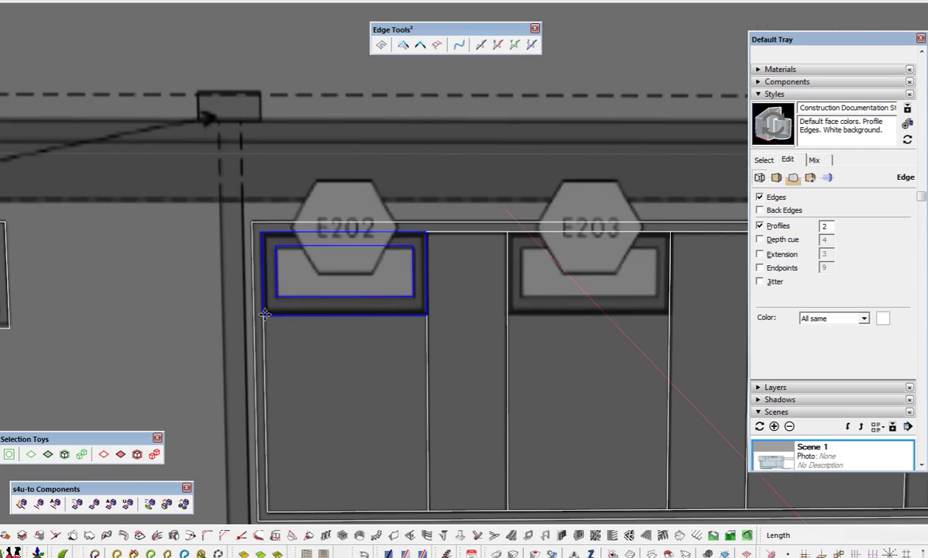
scroll(495, 314, "up", 4)
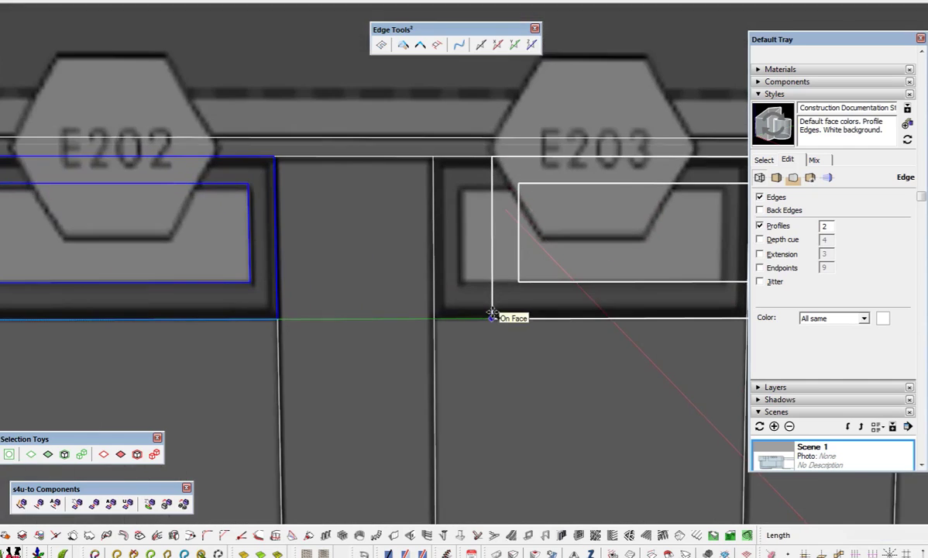
left_click(434, 315)
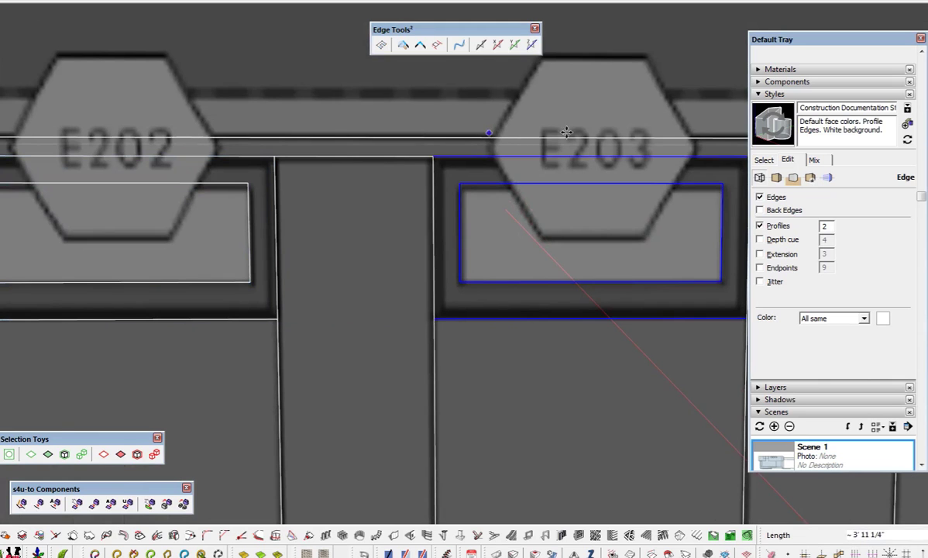
- Open the Materials browser at its material selection view
scroll(361, 225, "down", 5)
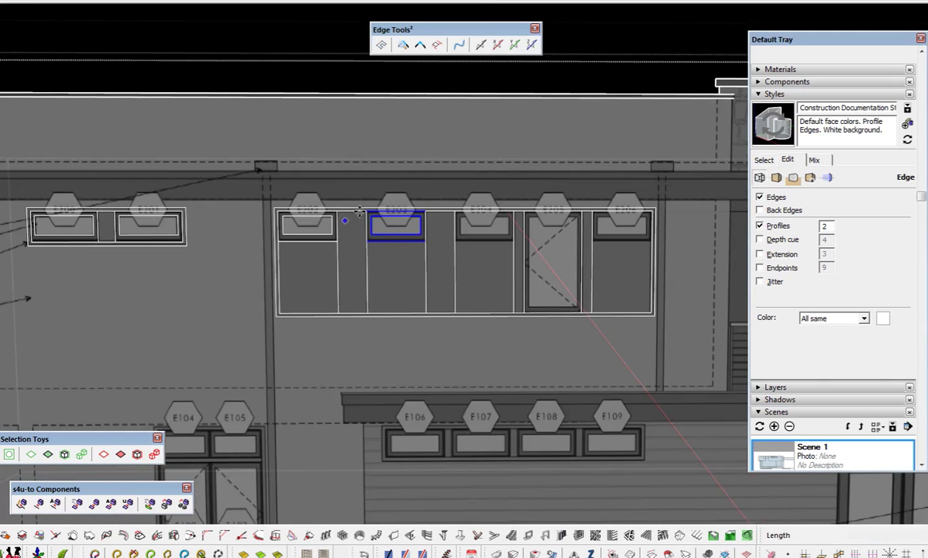
scroll(822, 398, "down", 5)
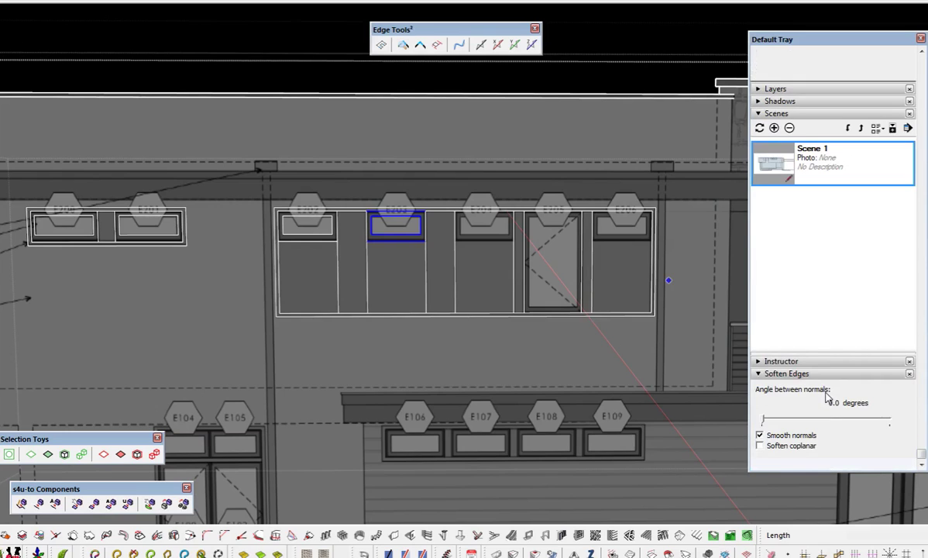
scroll(823, 128, "up", 5)
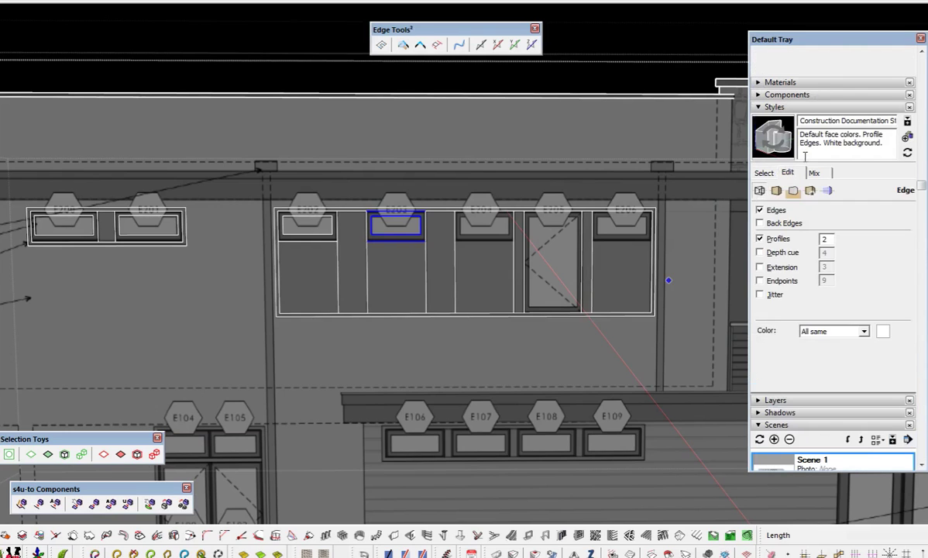
left_click(807, 83)
left_click(764, 147)
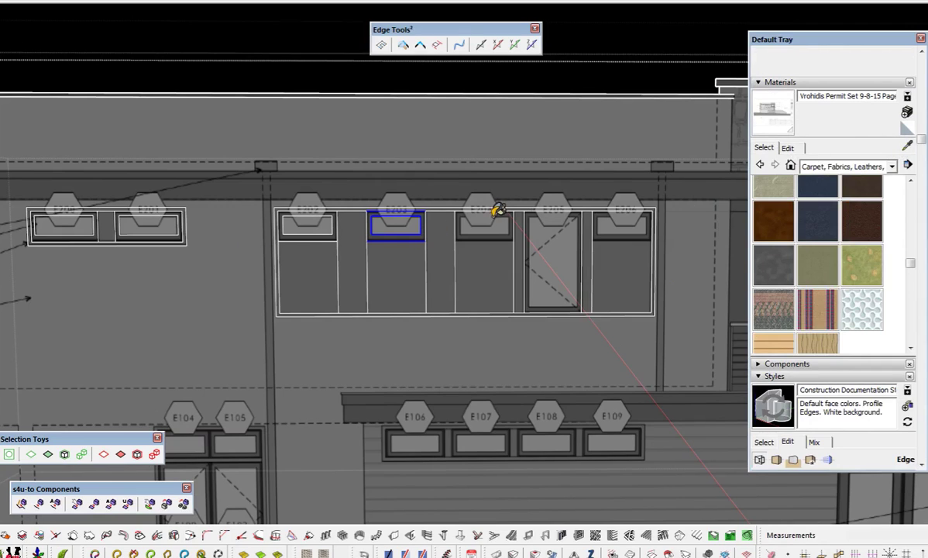
- Separate window E203's glass into its own face and select that face
scroll(409, 234, "up", 5)
key("space")
left_click(373, 221)
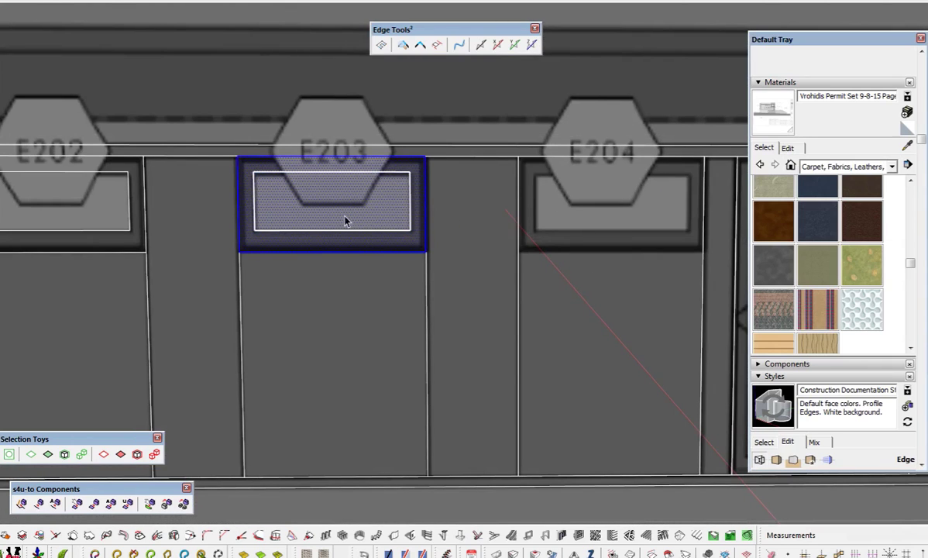
left_click(299, 230)
left_click(281, 218)
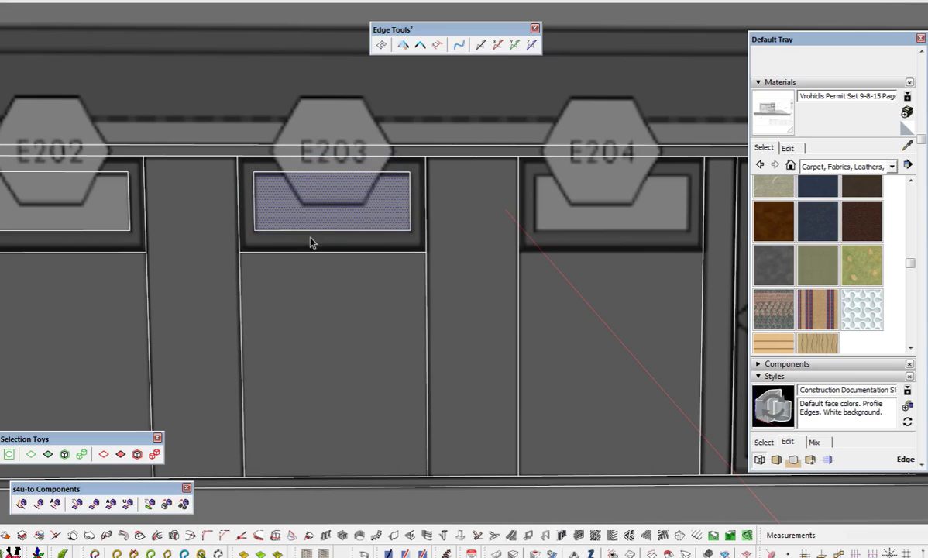
- Select window E203's frame and glass with their bounding edges and copy them onto window E204
double_click(304, 214)
triple_click(314, 244)
key("m")
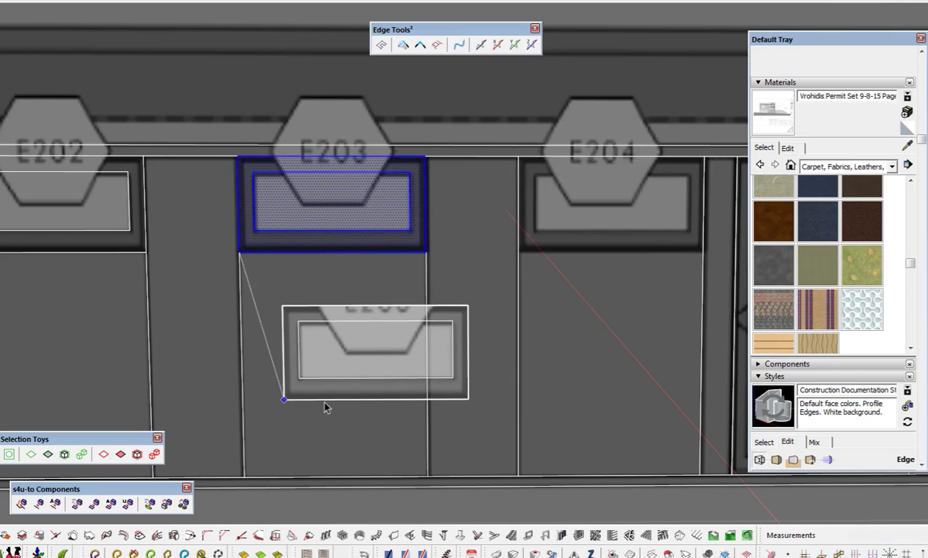
key("o")
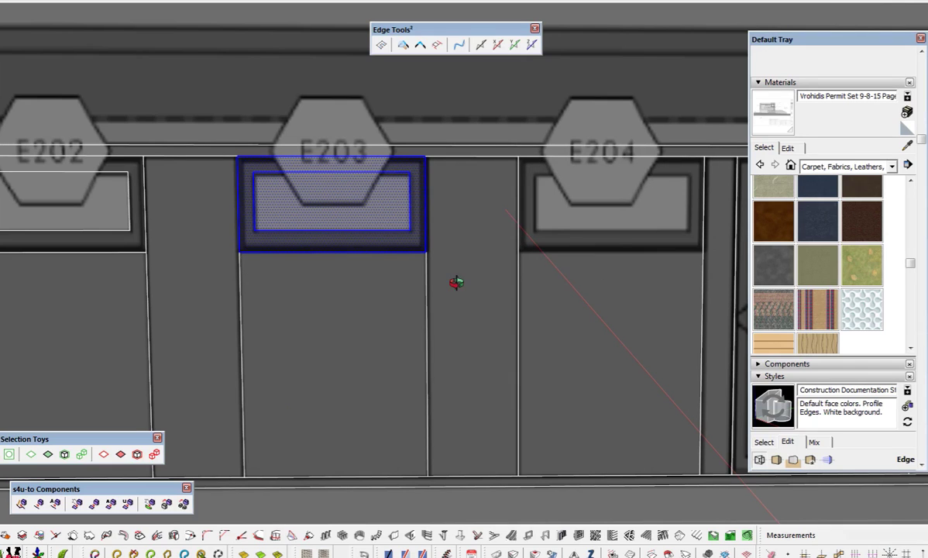
left_click_drag(470, 326, 426, 344)
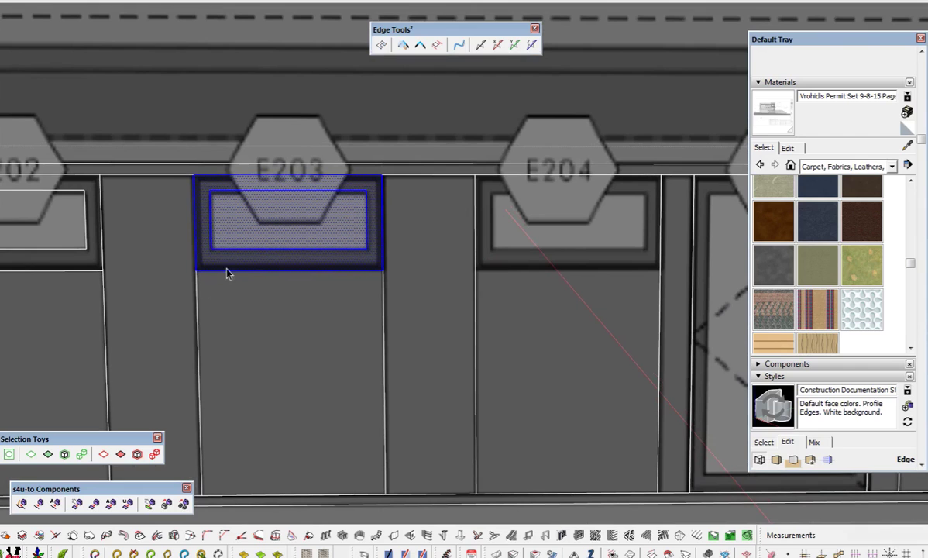
key("m")
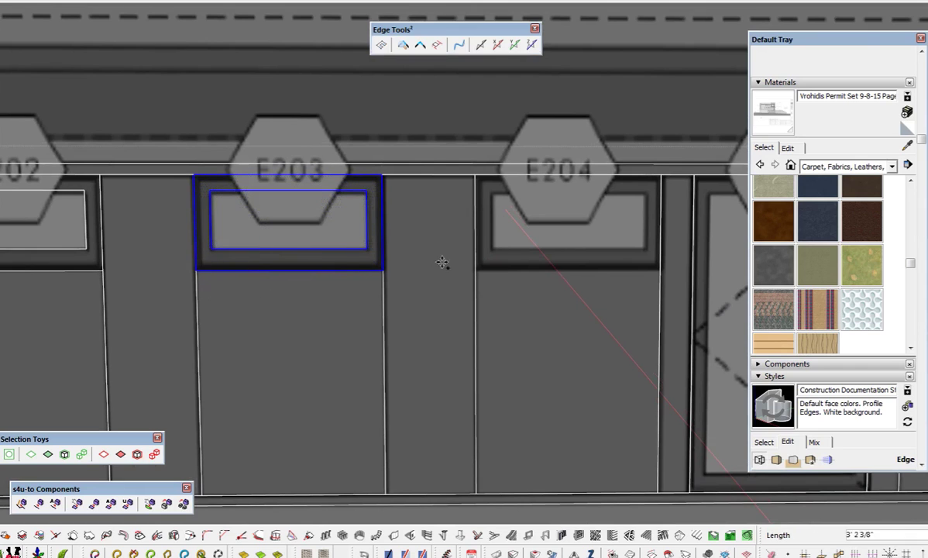
key("space")
left_click(545, 223)
left_click(546, 225)
middle_click_drag(536, 258, 393, 268, "shift")
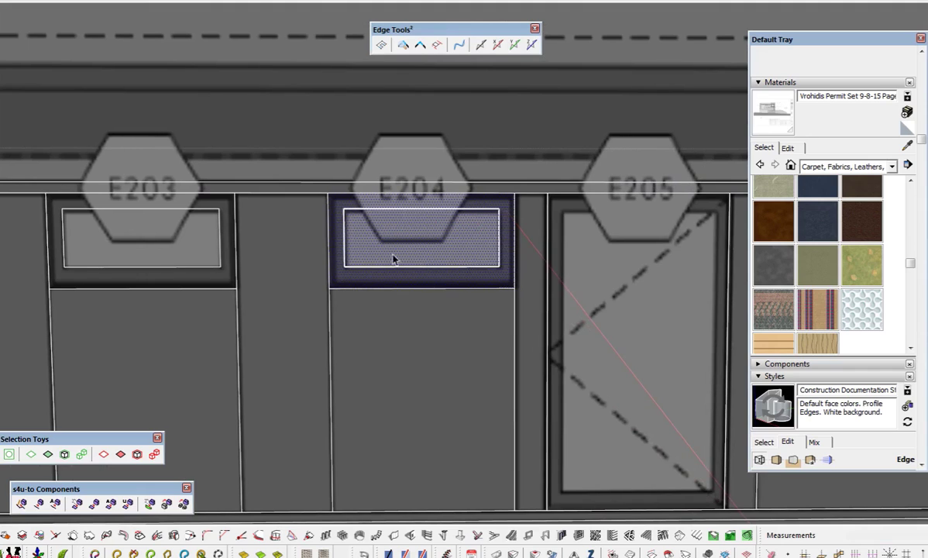
- Select the frame and glass outlines of windows E202, E203 and E204 and generate separate glass faces inside them
scroll(403, 247, "down", 3)
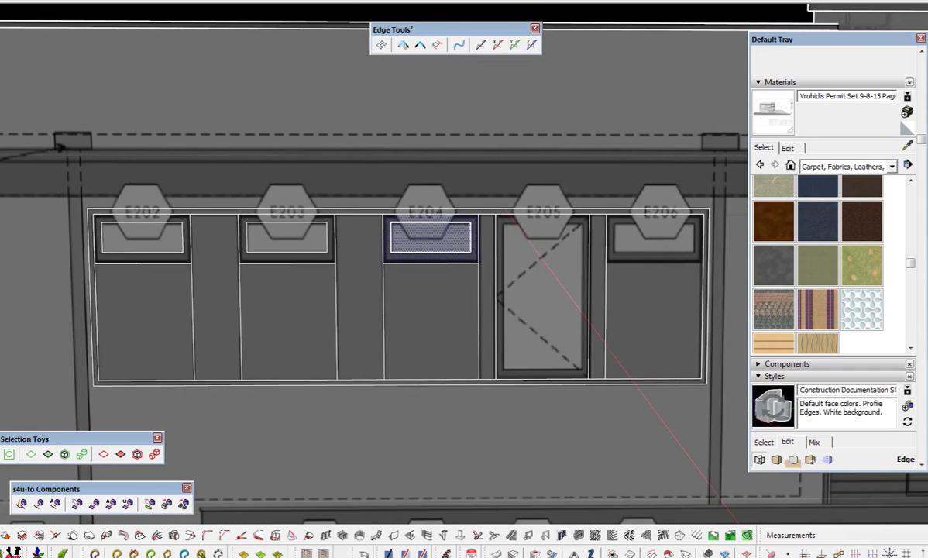
left_click_drag(292, 101, 290, 72)
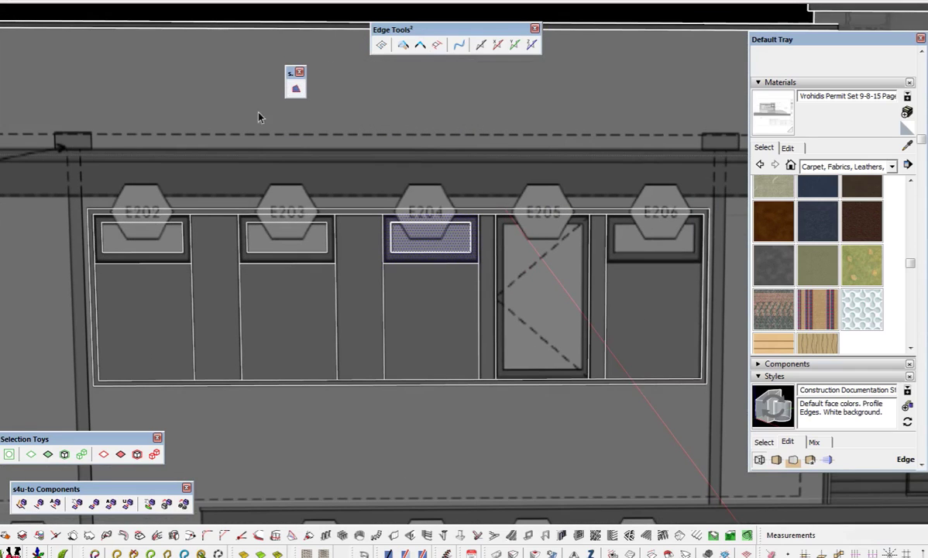
left_click_drag(57, 184, 522, 291)
left_click(293, 89)
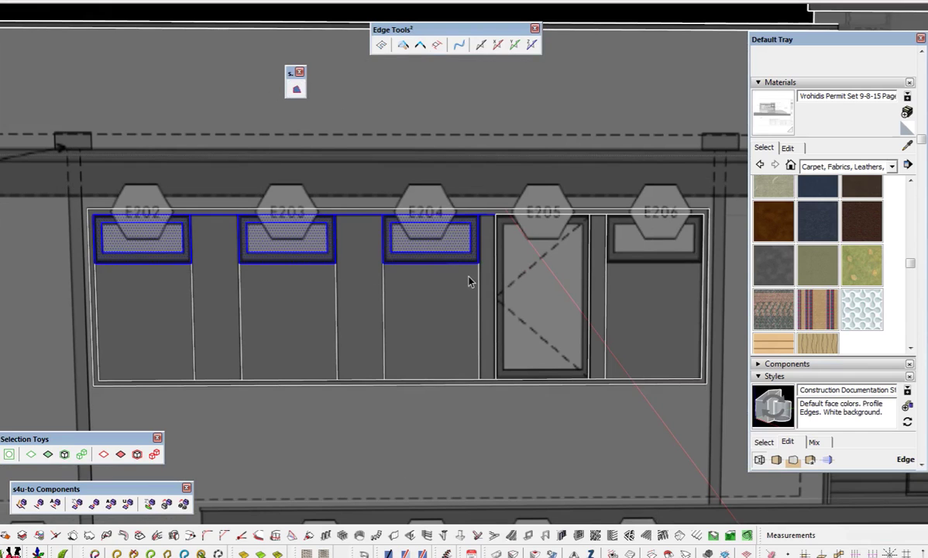
scroll(436, 241, "up", 2)
scroll(435, 245, "up", 1)
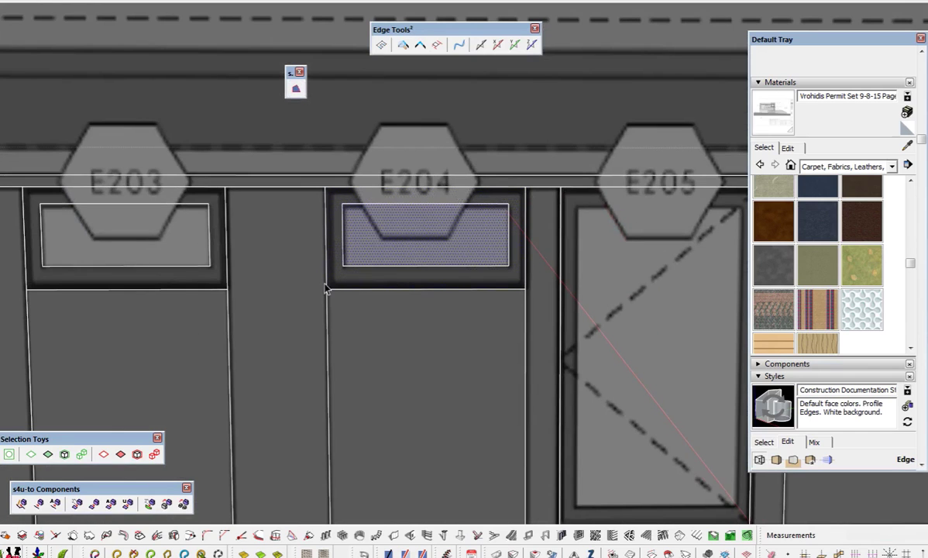
scroll(176, 250, "down", 2)
scroll(473, 280, "down", 1)
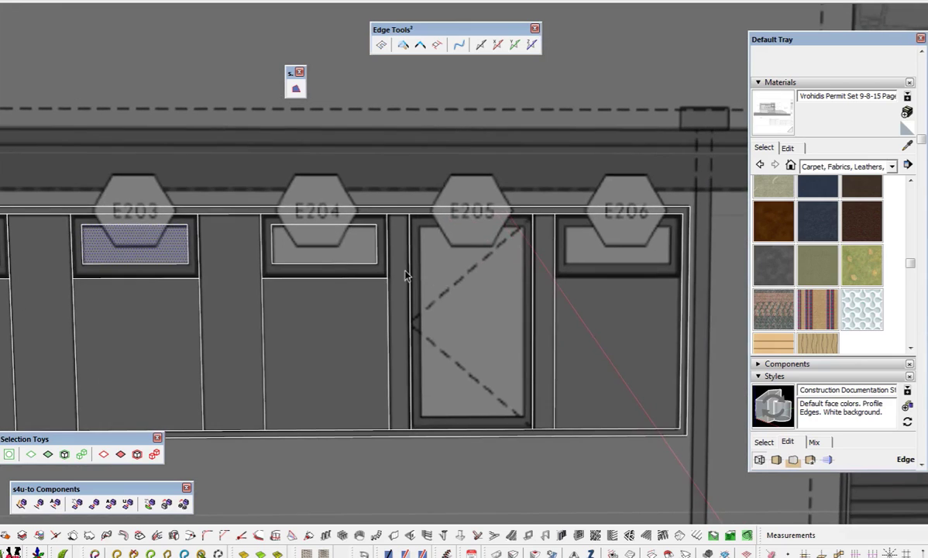
- Copy window E204's frame and glass outlines along the same height onto window E206
scroll(328, 258, "up", 1)
left_click(280, 258)
left_click(282, 278, "shift")
left_click(306, 233, "shift")
left_click(284, 272, "shift")
key("m")
key("ctrl")
left_click(226, 285)
scroll(226, 284, "down", 1)
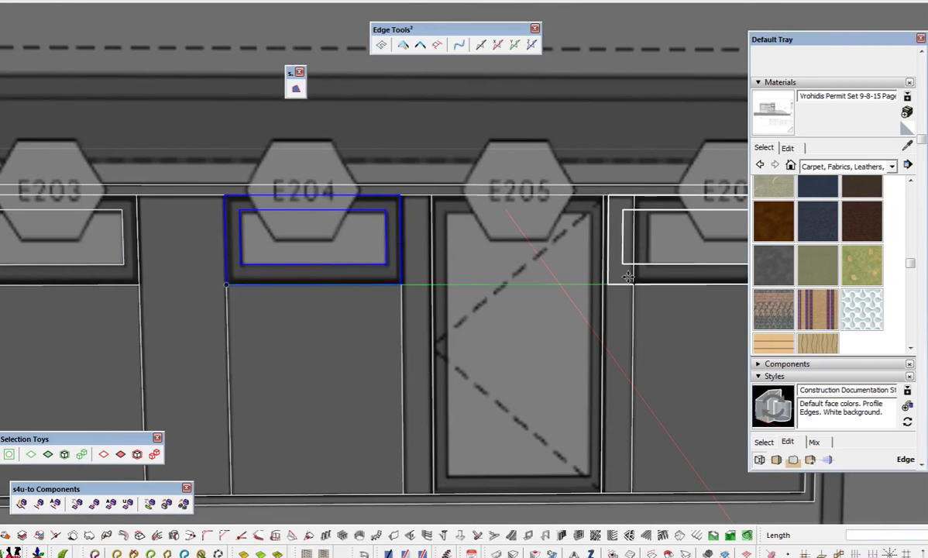
left_click(605, 304)
middle_click_drag(605, 304, 514, 276, "shift")
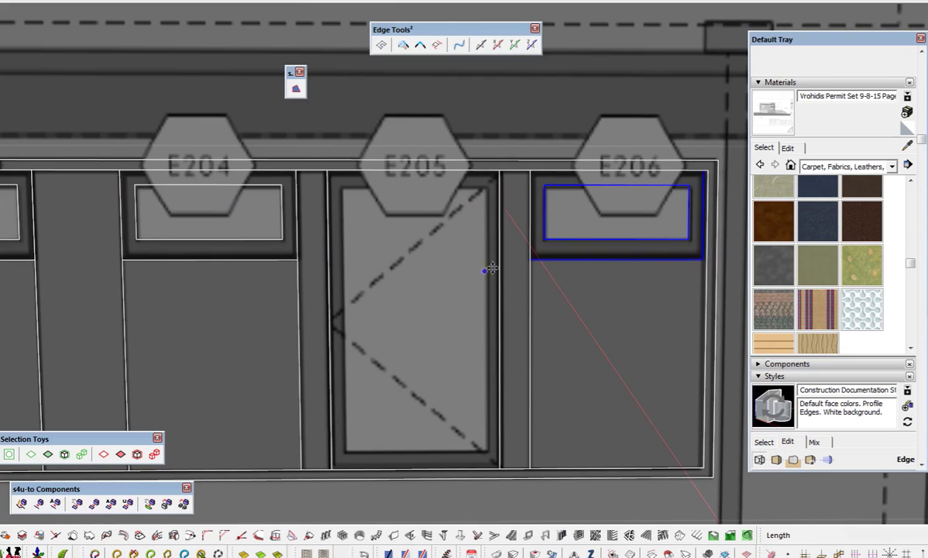
- Offset window E205's face inward about 2 1/4" to outline its glass
key("f")
left_click(490, 267)
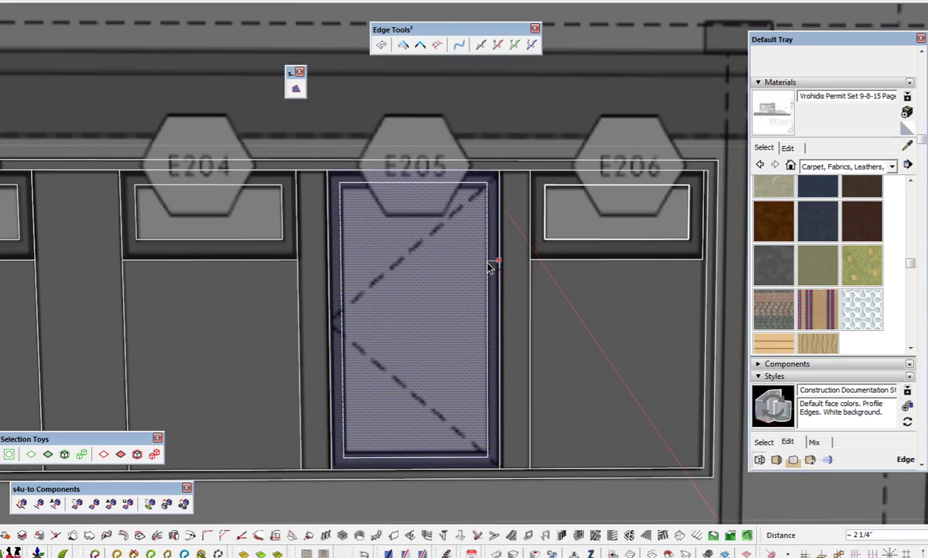
key("Escape")
- Select the traced windows E202 to E206, generate their missing glass faces and clear the selection
scroll(449, 288, "down", 3)
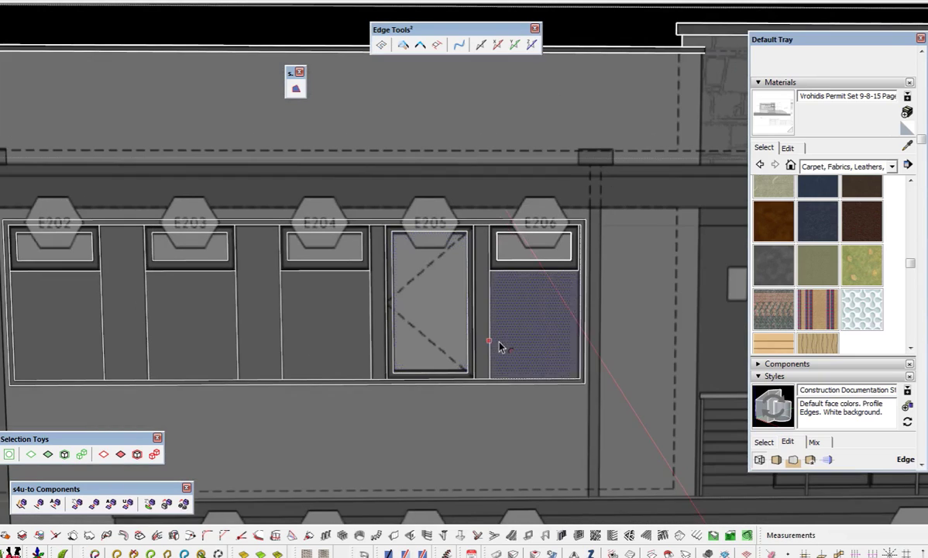
middle_click_drag(468, 341, 405, 332, "shift")
left_click_drag(199, 183, 541, 380)
scroll(302, 259, "down", 2)
key("ctrl+t")
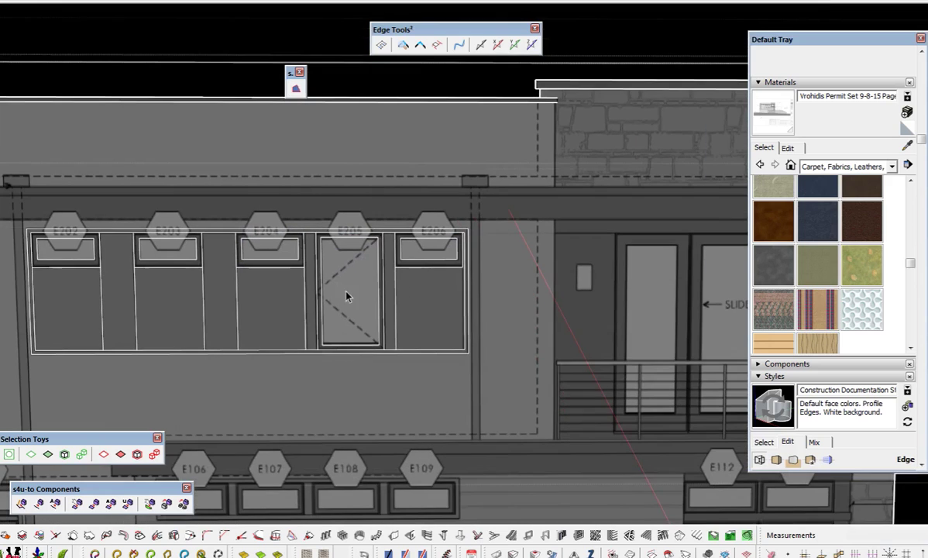
- Draw a rotated rectangle about 5' 3/16" by 6' 5 3/16" around the E102 to E105 door and transom unit
scroll(380, 302, "down", 5)
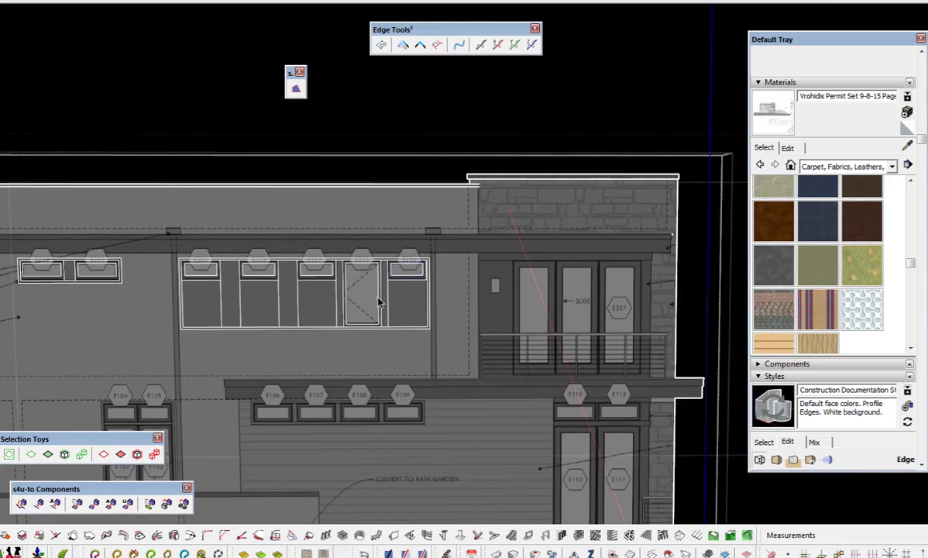
scroll(488, 309, "up", 3)
scroll(541, 383, "down", 1)
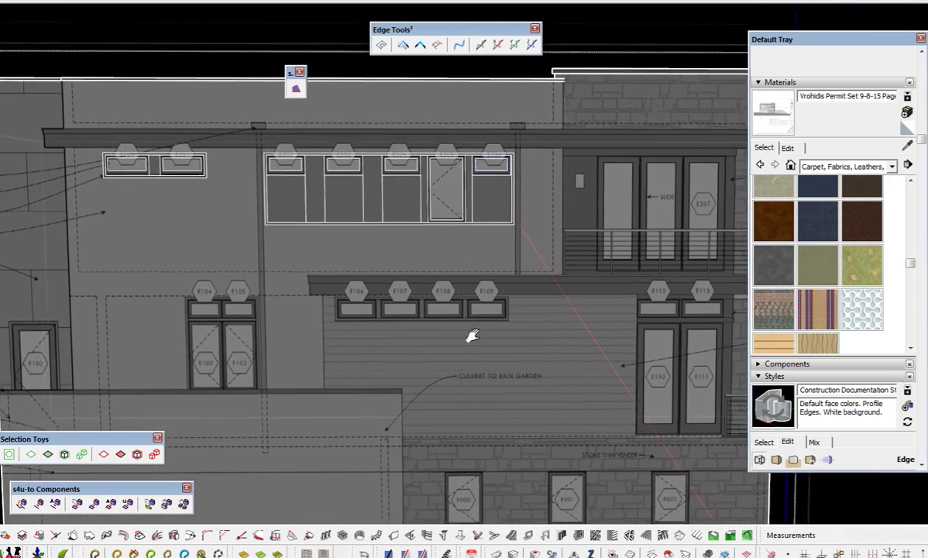
scroll(304, 311, "up", 3)
scroll(304, 310, "up", 4)
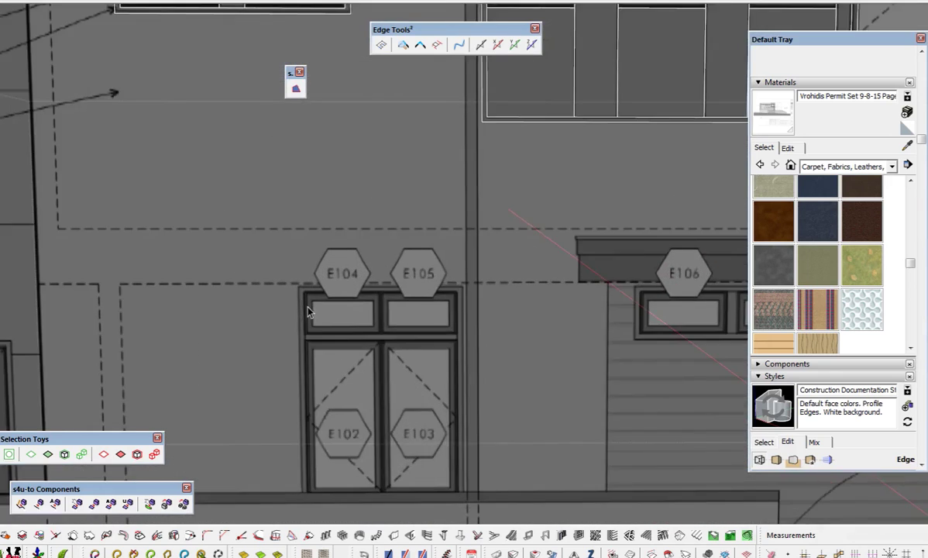
key("q")
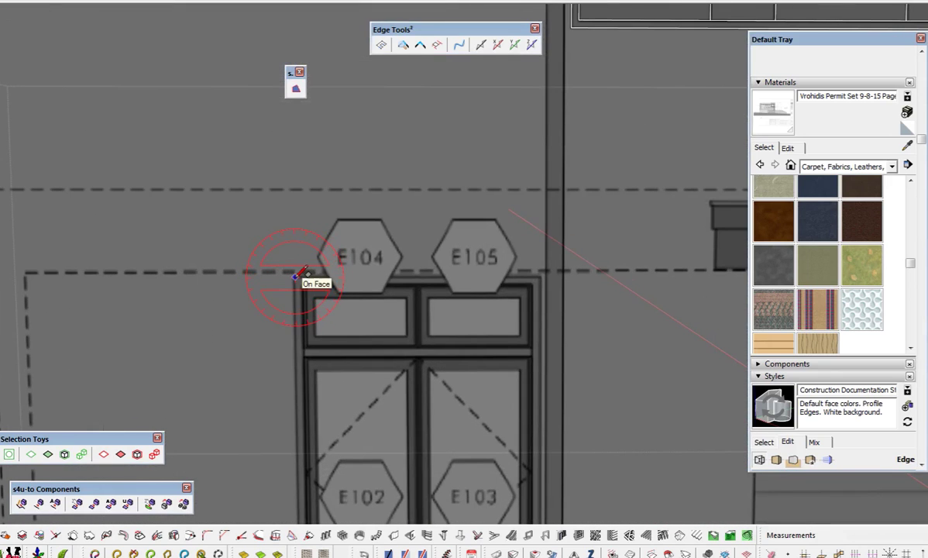
left_click(293, 276)
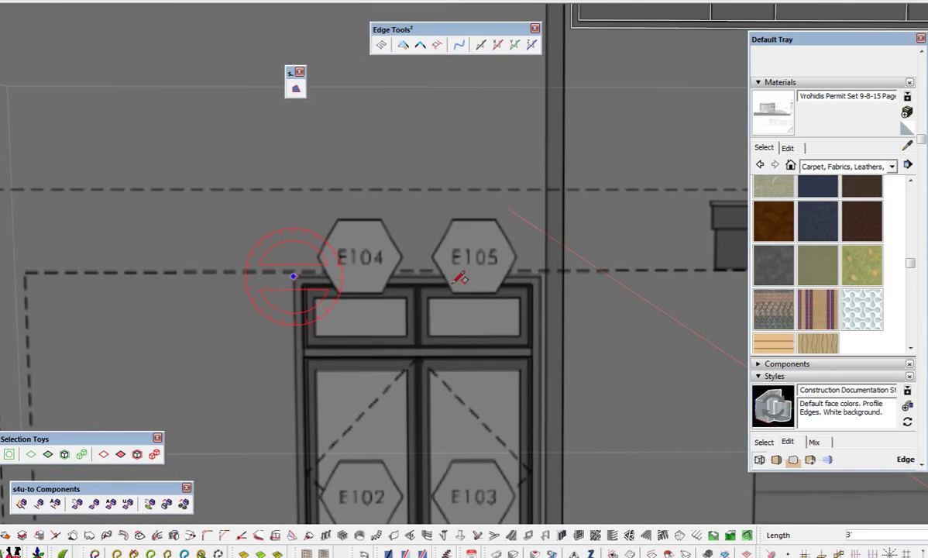
left_click(540, 275)
middle_click_drag(519, 523, 528, 318, "shift")
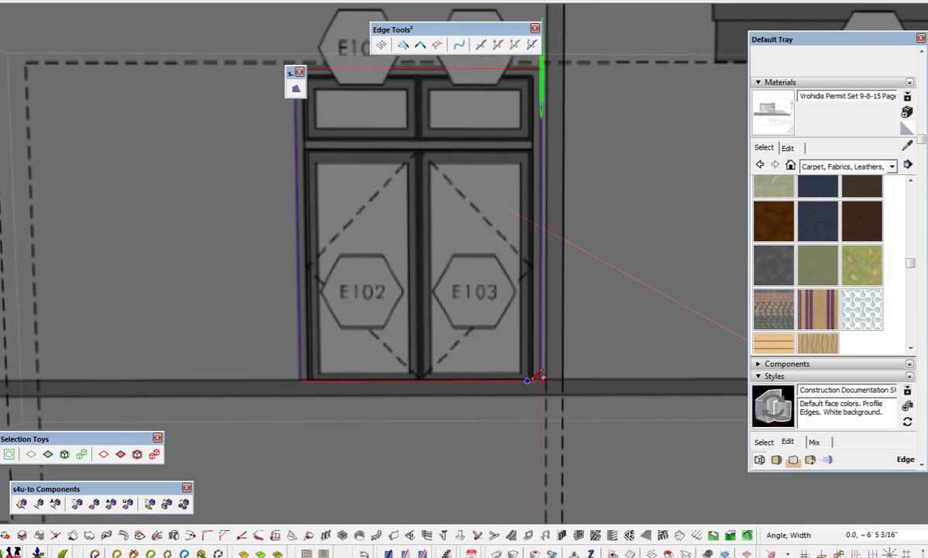
scroll(321, 425, "down", 4)
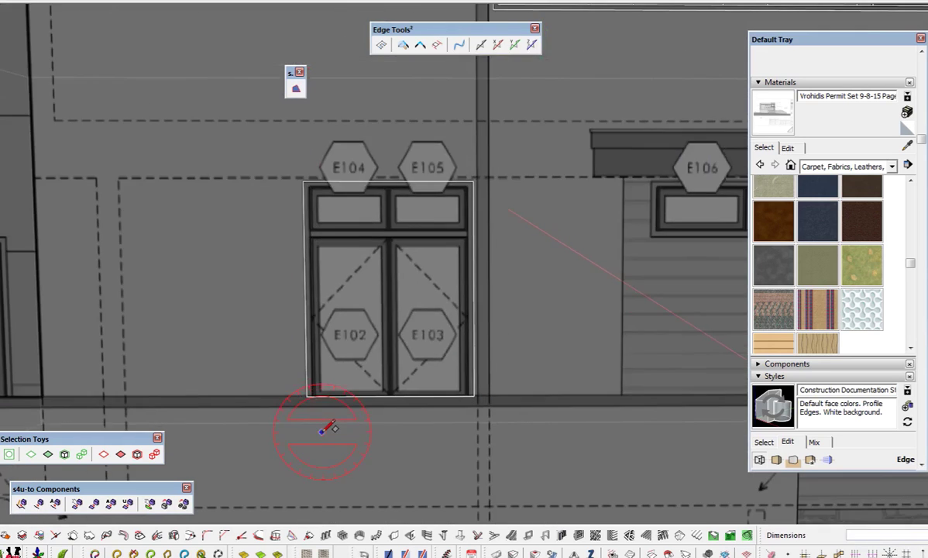
- Offset the E102 to E105 unit's face inward to the inner edge of its outer trim
scroll(357, 218, "up", 6)
scroll(294, 279, "up", 2)
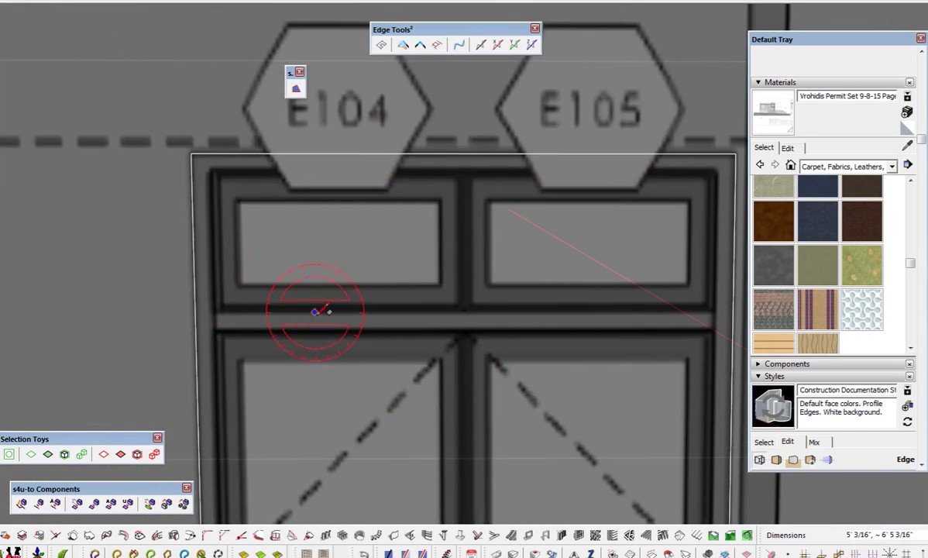
left_click(194, 256)
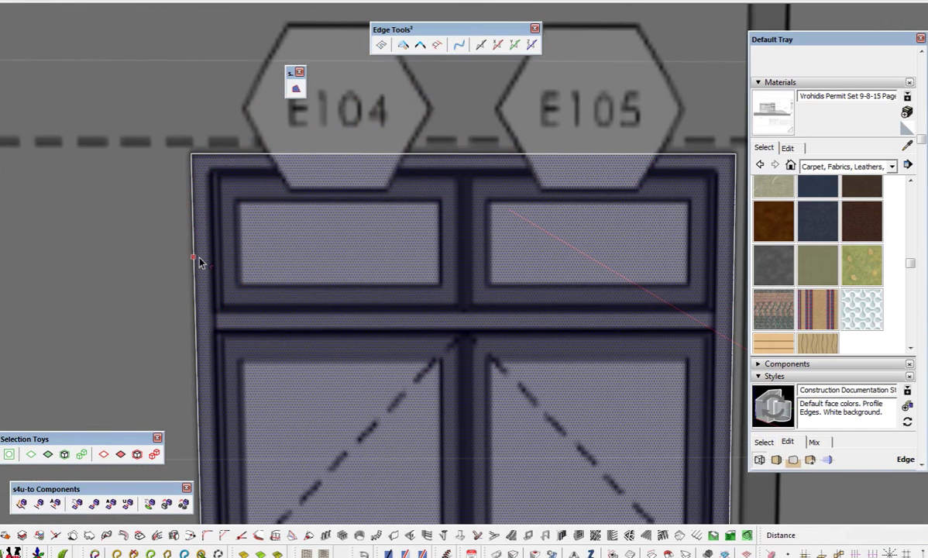
left_click(214, 266)
scroll(263, 282, "up", 1)
scroll(430, 195, "down", 3)
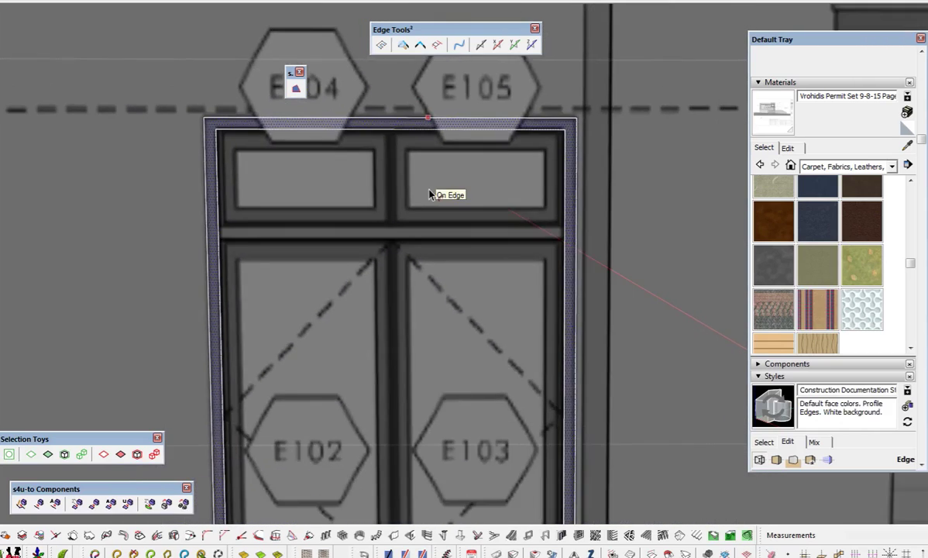
scroll(431, 194, "down", 1)
scroll(377, 147, "up", 1)
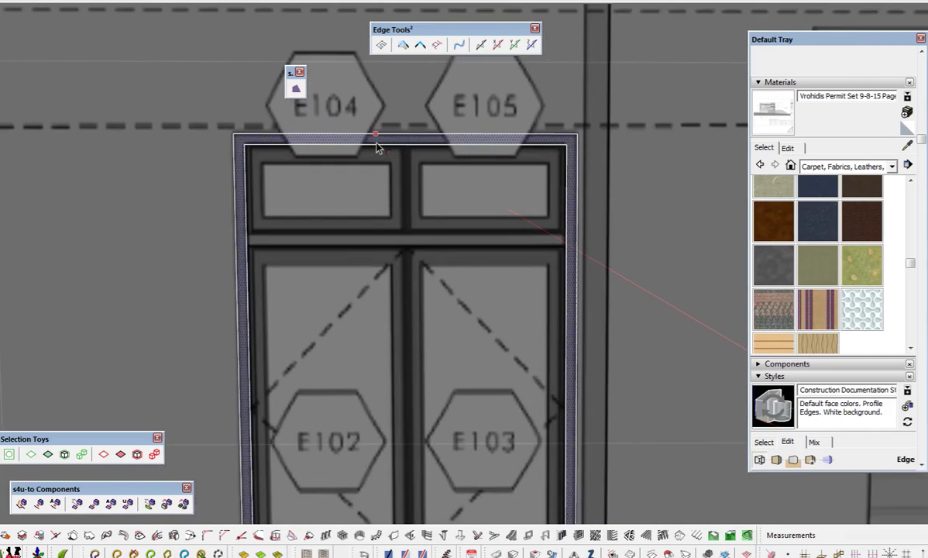
- Copy the inner top edge down to the transom's bottom and the inner side edge to the divider between E104 and E105
left_click(408, 144)
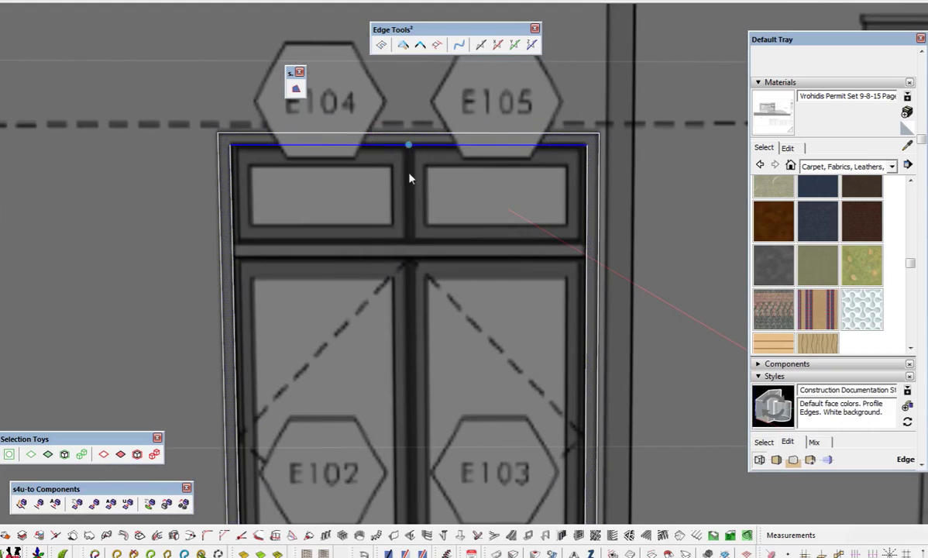
left_click(422, 247)
left_click(230, 194)
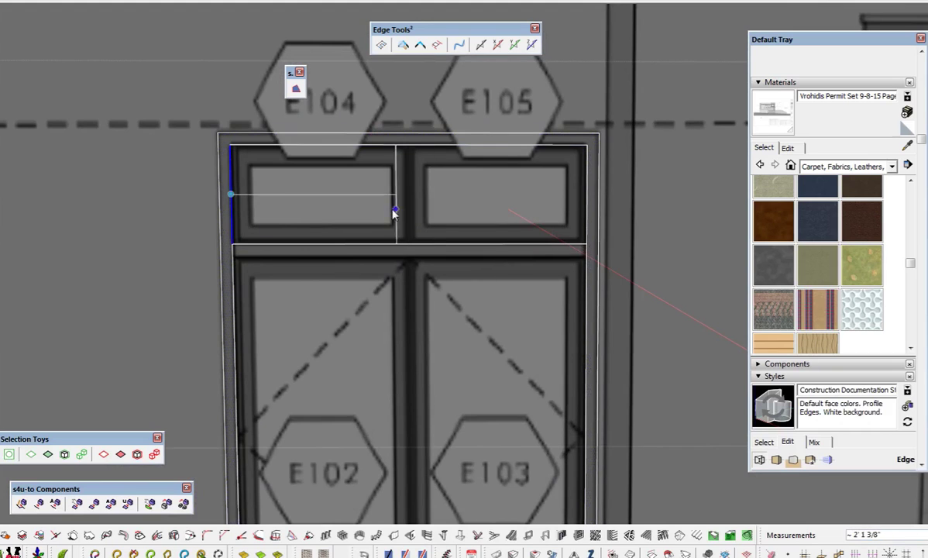
left_click(409, 211)
- Offset the E104 and E105 transom faces inward to outline their glass
scroll(403, 214, "up", 2)
key("f")
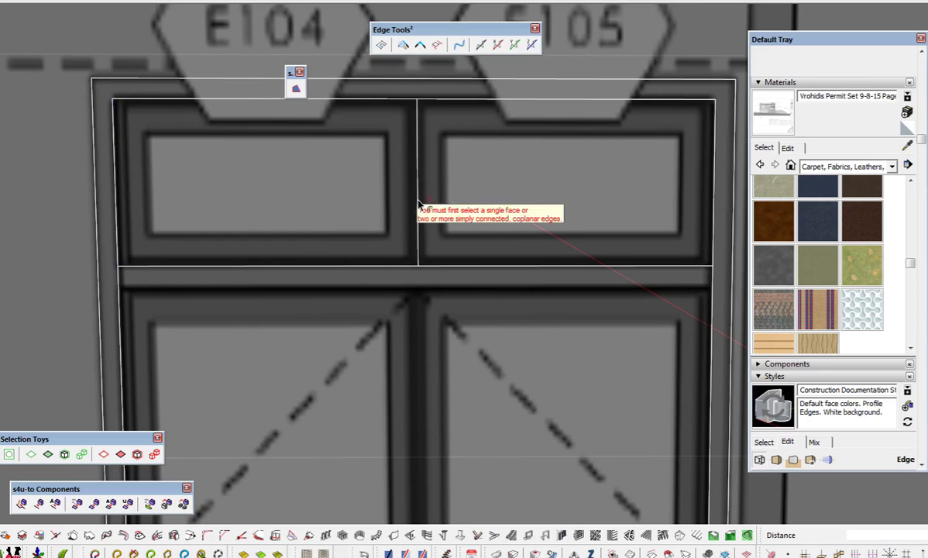
left_click(414, 200)
left_click(387, 203)
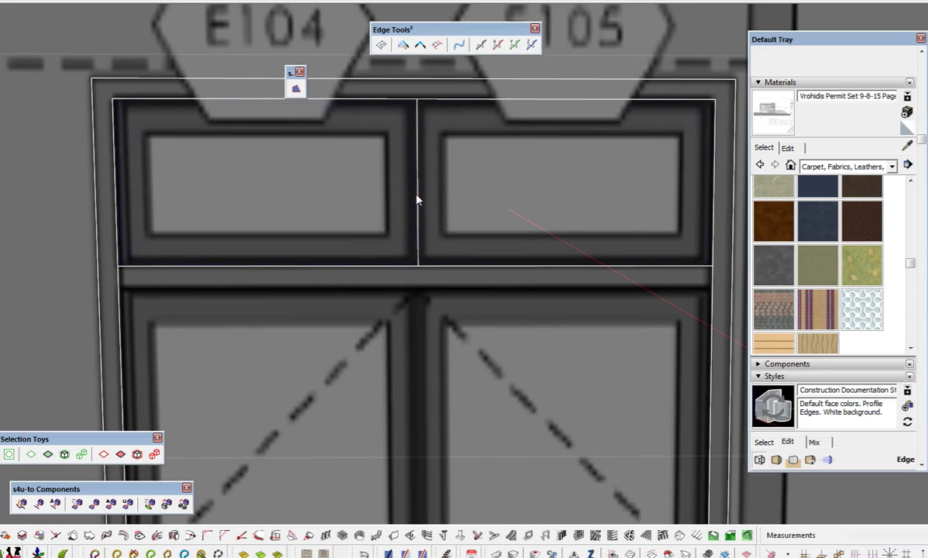
left_click(415, 194)
left_click(419, 210)
double_click(436, 207)
scroll(234, 267, "down", 1)
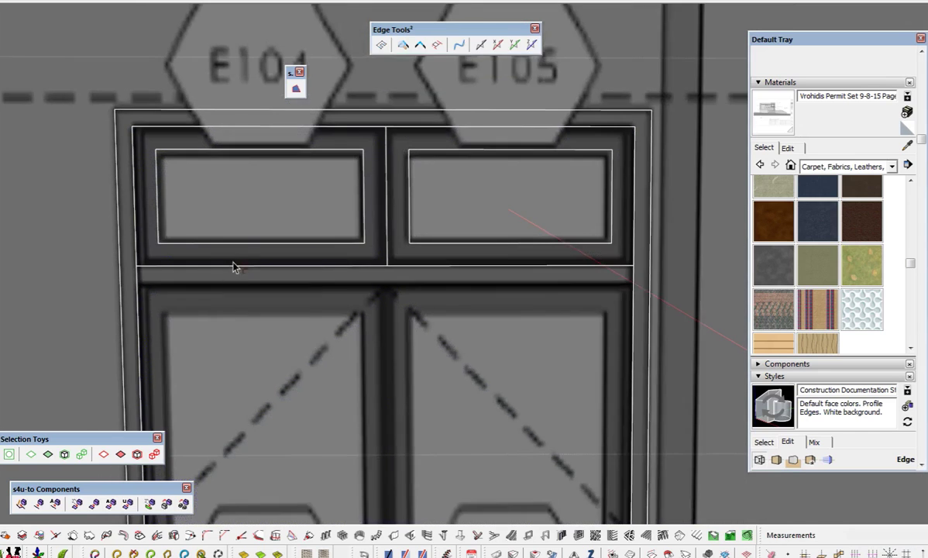
- Draw a rotated rectangle about 12' 1/16" by 1' 8 1/4" around the E106 to E109 window band
scroll(233, 267, "down", 7)
middle_click_drag(515, 338, 274, 336, "shift")
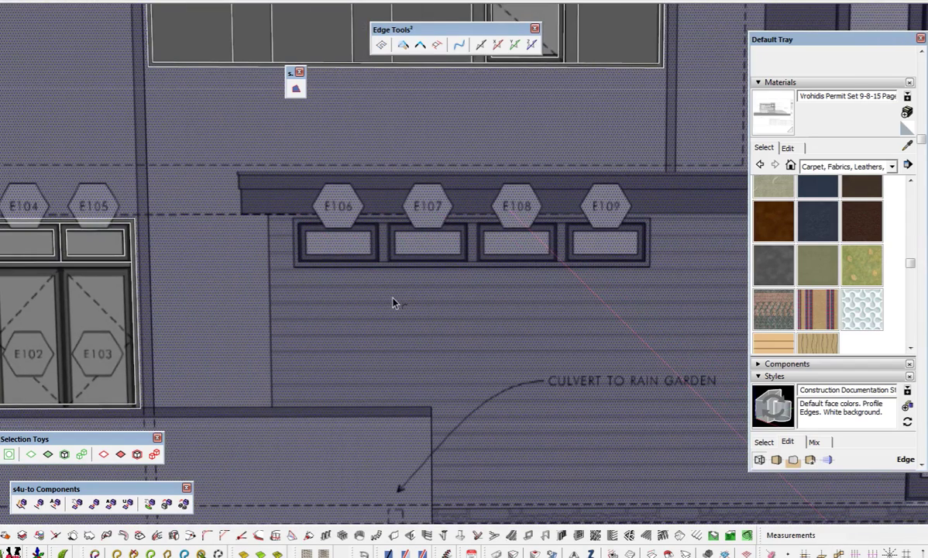
left_click(291, 216)
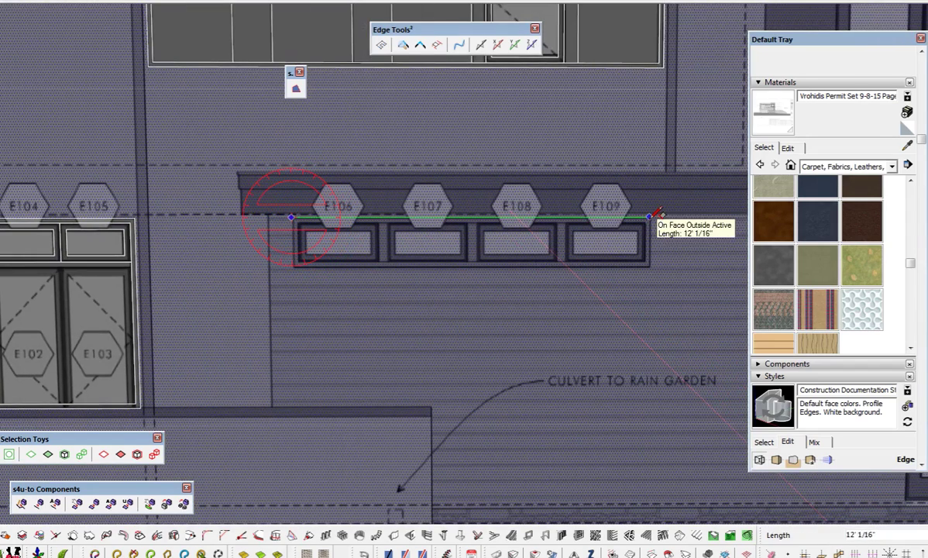
left_click(652, 254)
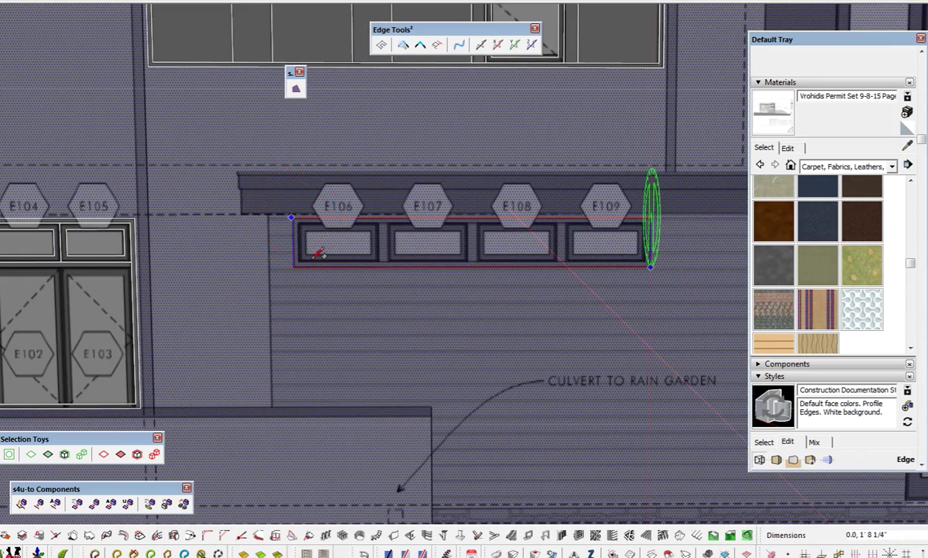
- Offset the E106 to E109 band's face inward to the inner edge of its outer trim
scroll(314, 254, "up", 3)
scroll(316, 252, "up", 2)
key("space")
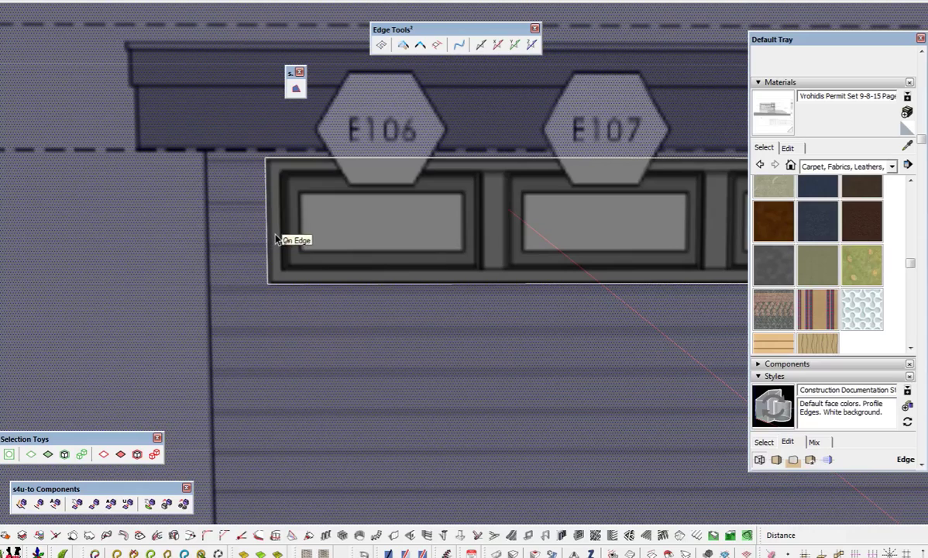
scroll(277, 228, "up", 2)
left_click(272, 258)
middle_click_drag(515, 263, 288, 289, "shift")
key("space")
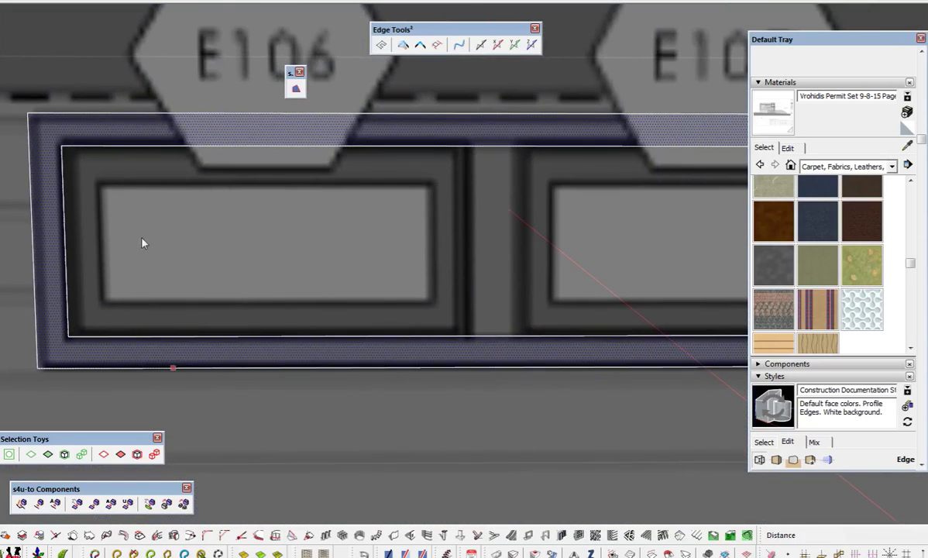
- Copy the band's inner side edge to both sides of the E106/E107 mullion, making it about 3 3/4" wide
left_click(66, 284)
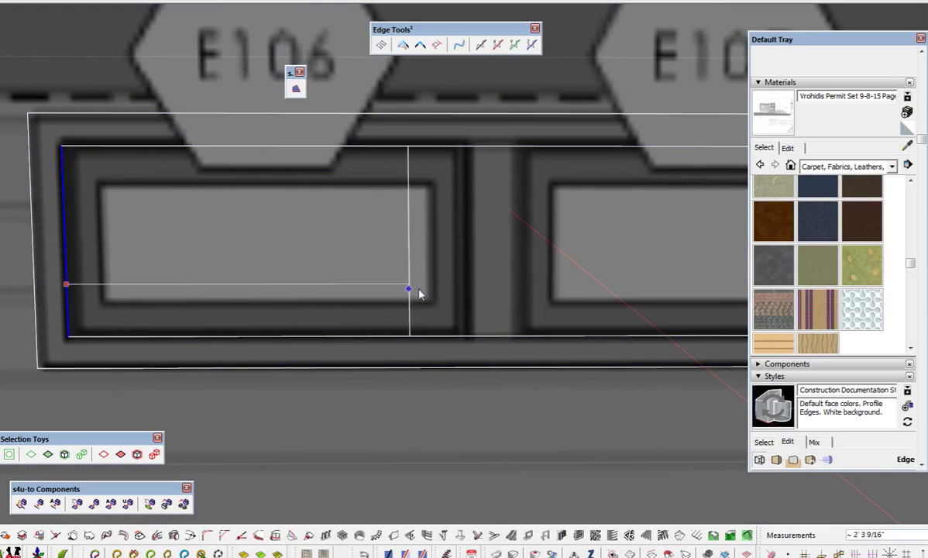
left_click(474, 272)
left_click(473, 253)
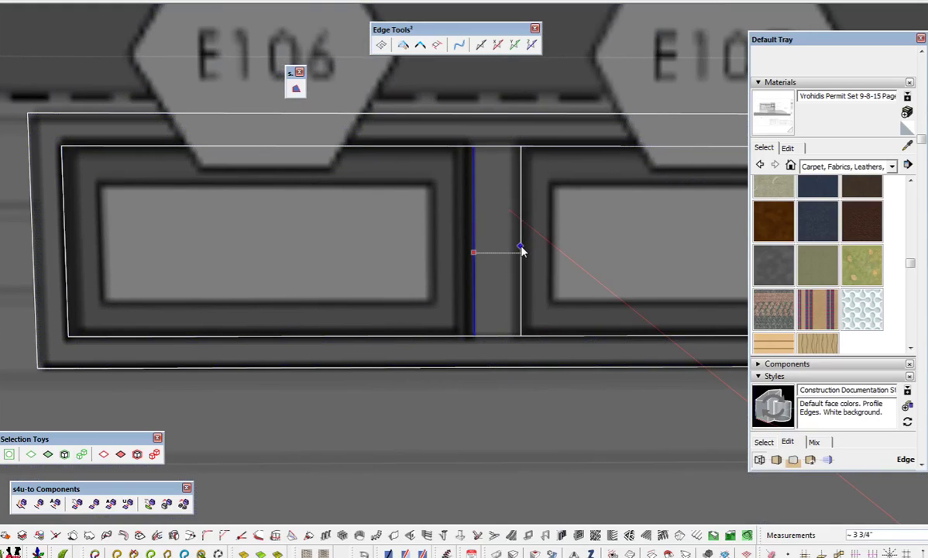
- Copy the E106/E107 mullion to the E107/E108 and E108/E109 positions, spacing the copies about 2' 11 3/8" and 2' 11 11/16" apart
double_click(492, 300)
middle_click_drag(512, 314, 251, 269, "shift")
key("m")
scroll(243, 293, "down", 3)
left_click(243, 293)
key("ctrl")
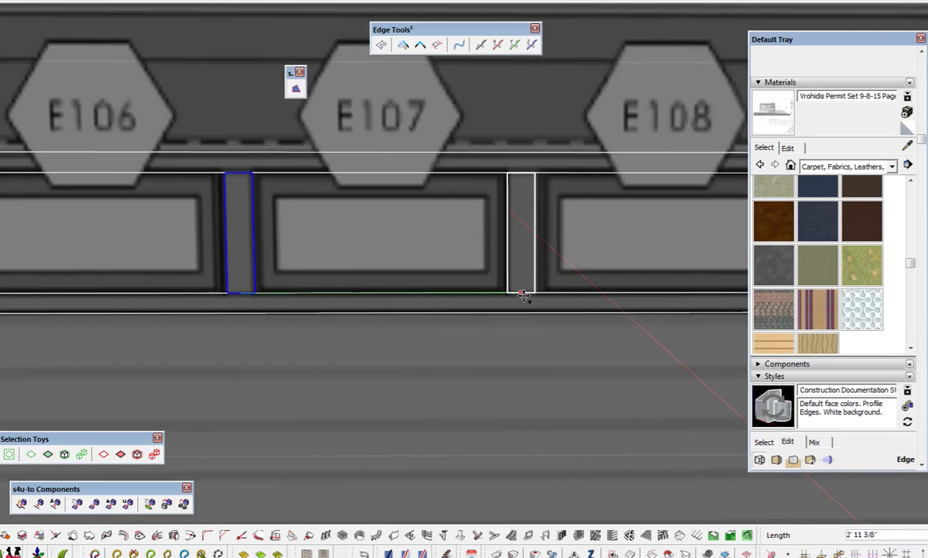
left_click(522, 294)
middle_click_drag(523, 294, 352, 310, "shift")
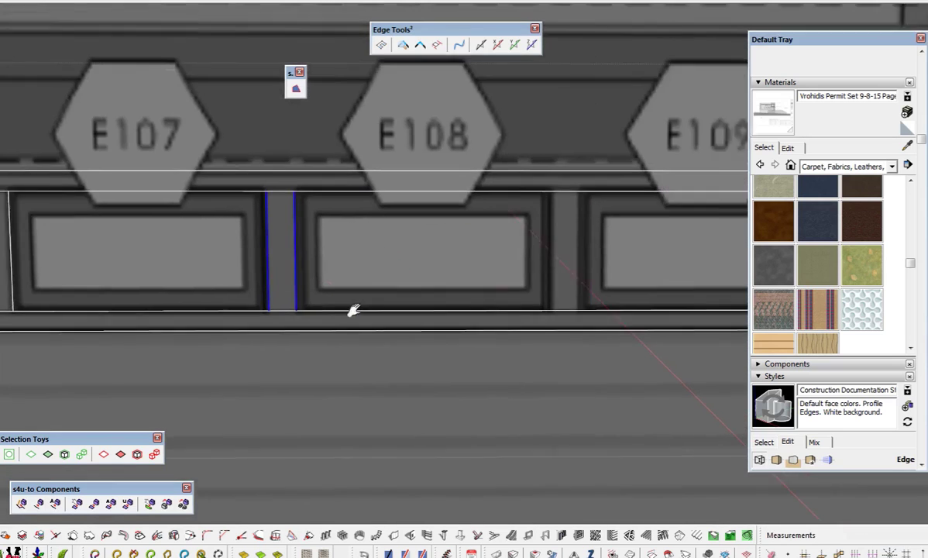
left_click(258, 311)
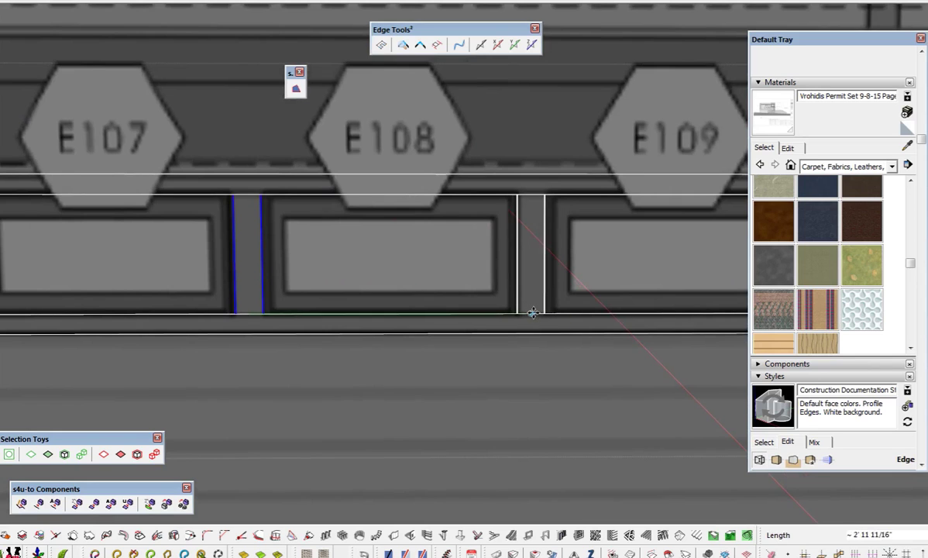
left_click(533, 313)
- Offset the E106 and E107 window faces inward to outline their glass
scroll(533, 313, "down", 4)
scroll(339, 311, "up", 2)
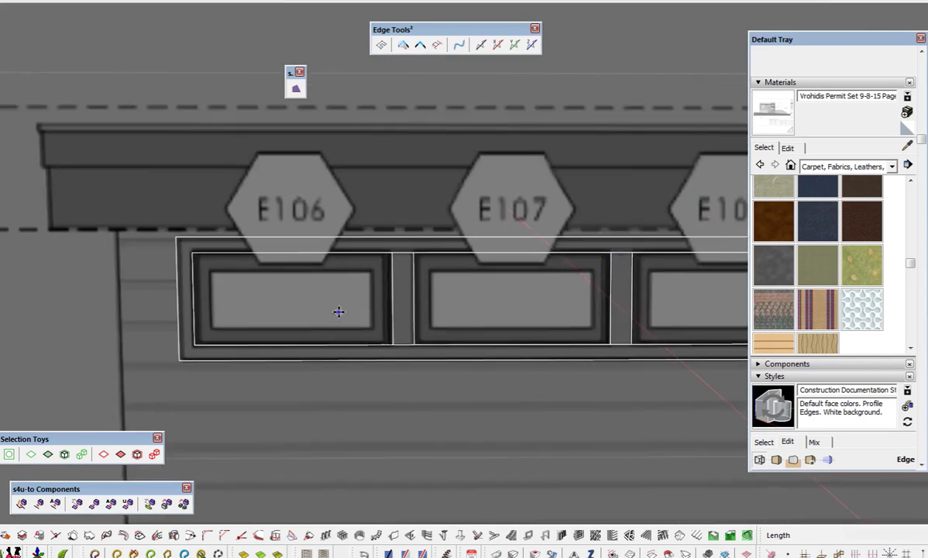
scroll(339, 312, "up", 1)
key("space")
left_click(368, 321)
key("f")
left_click(397, 323)
left_click(380, 329)
key("space")
middle_click_drag(362, 326, 178, 336, "shift")
left_click(390, 314)
key("f")
left_click(440, 323)
- Offset the E108 and E109 window faces inward to outline their glass
key("space")
left_click(609, 328)
key("f")
middle_click_drag(669, 321, 391, 342, "shift")
left_click(555, 342)
key("space")
left_click(650, 326)
key("f")
left_click(410, 362)
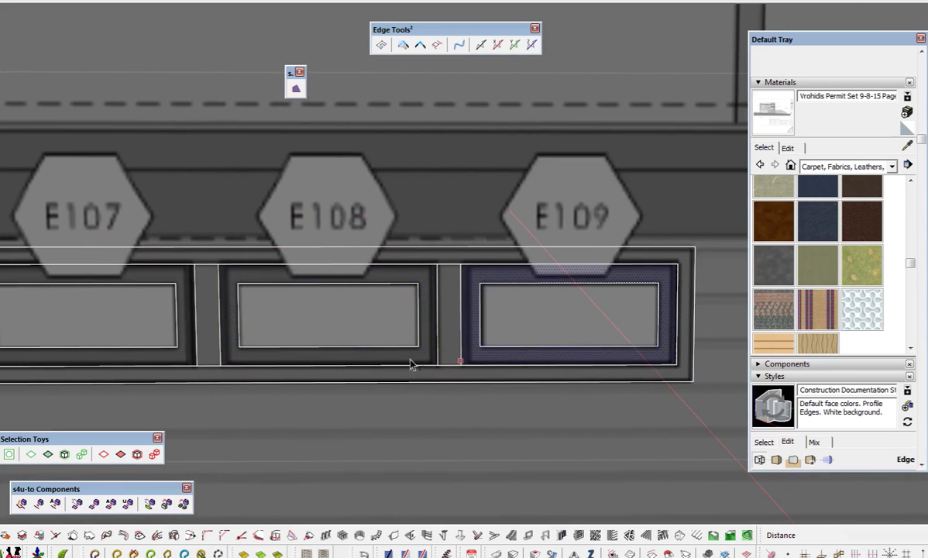
- Draw a rotated rectangle about 6' 3/16" long around the E112 and E113 transoms
scroll(374, 319, "down", 5)
middle_click_drag(534, 341, 400, 326, "shift")
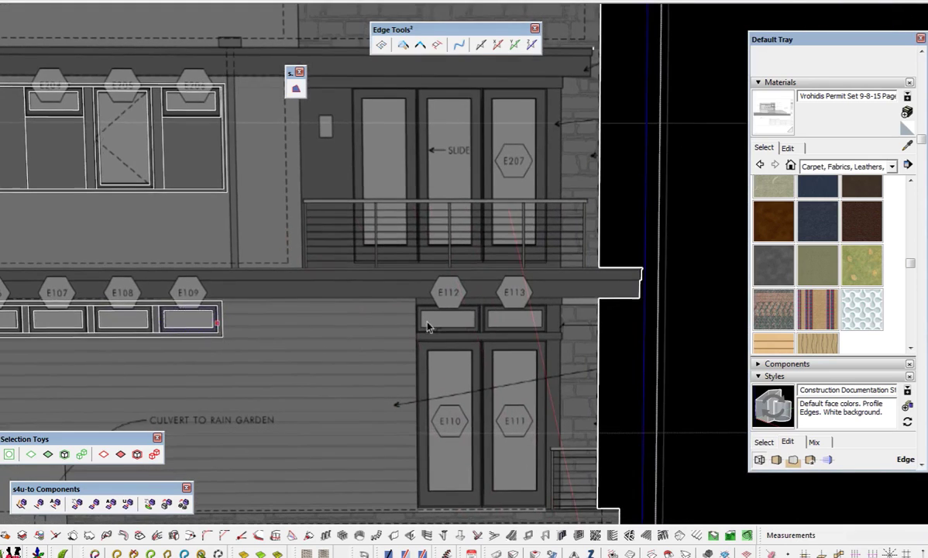
scroll(498, 327, "up", 6)
key("q")
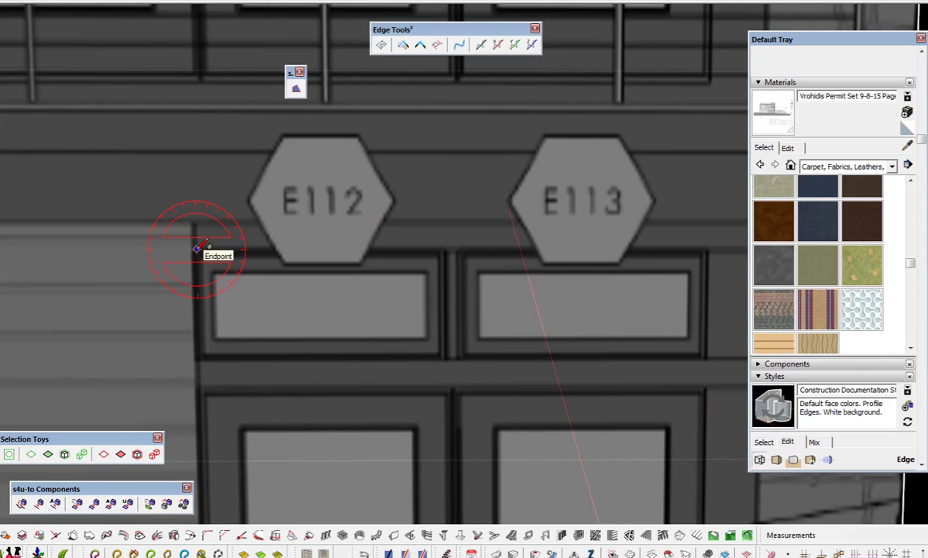
left_click(192, 249)
left_click(708, 248)
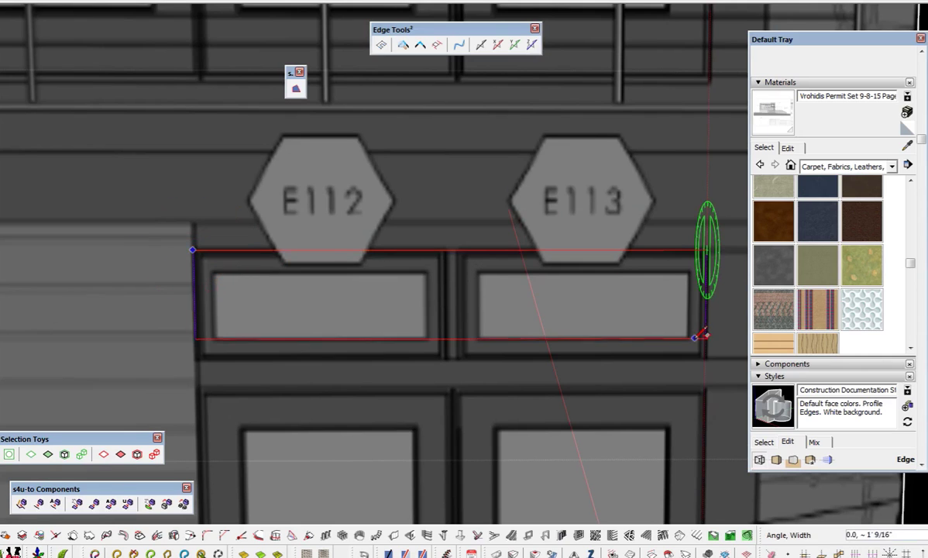
scroll(708, 357, "up", 3)
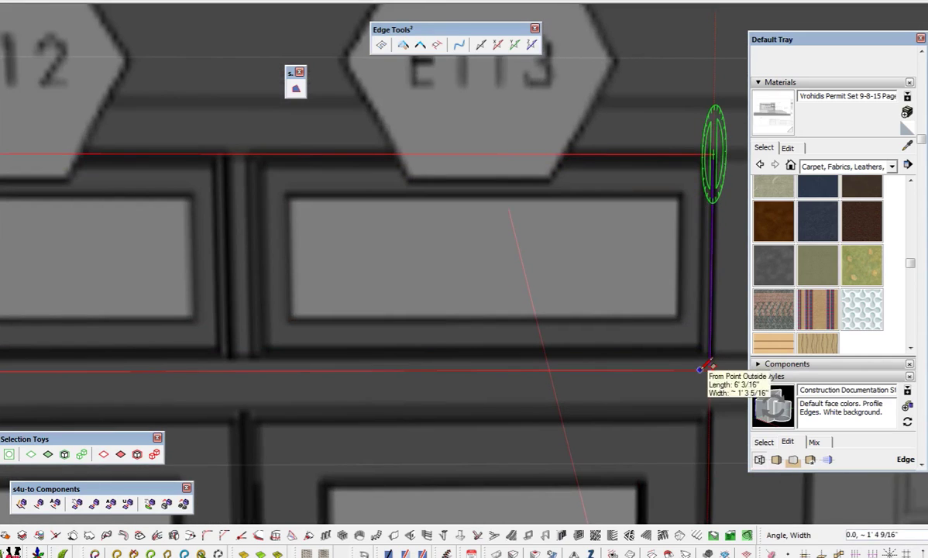
scroll(708, 356, "down", 3)
scroll(175, 372, "down", 1)
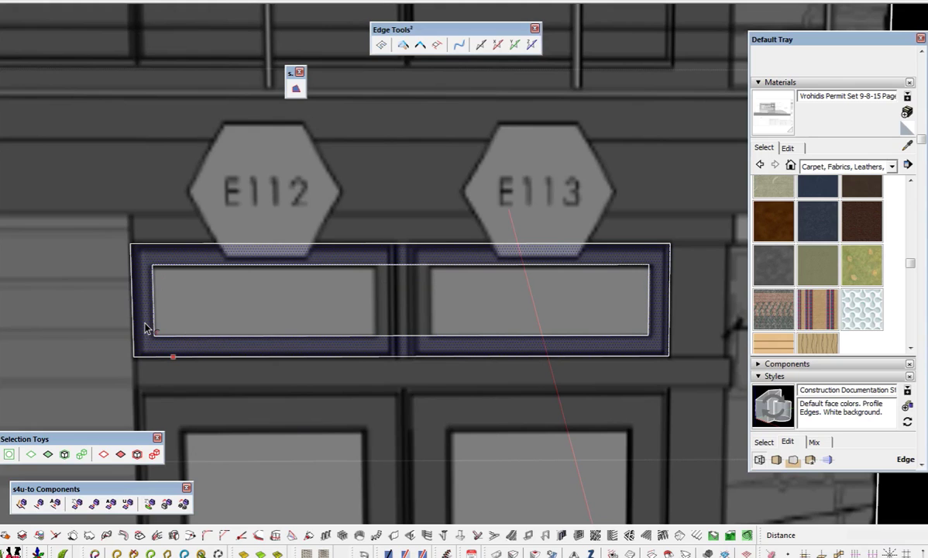
- Copy the E112 transom's outer side edge to both sides of the mullion between E112 and E113
scroll(147, 328, "up", 3)
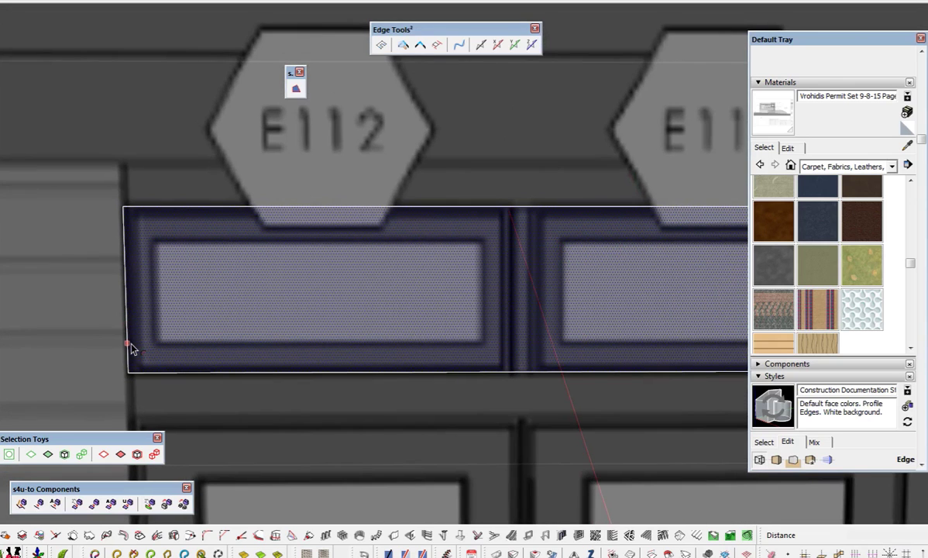
left_click(124, 302)
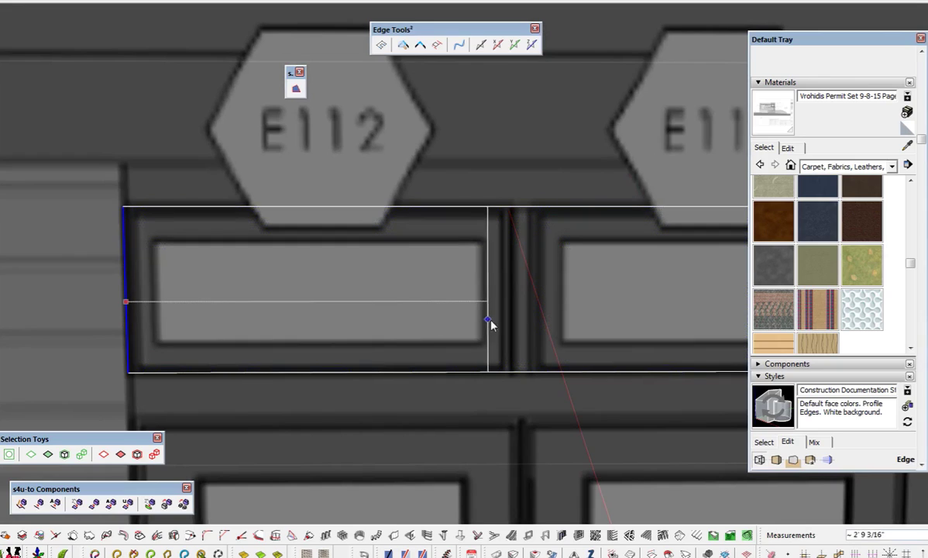
left_click(508, 329)
left_click(507, 330)
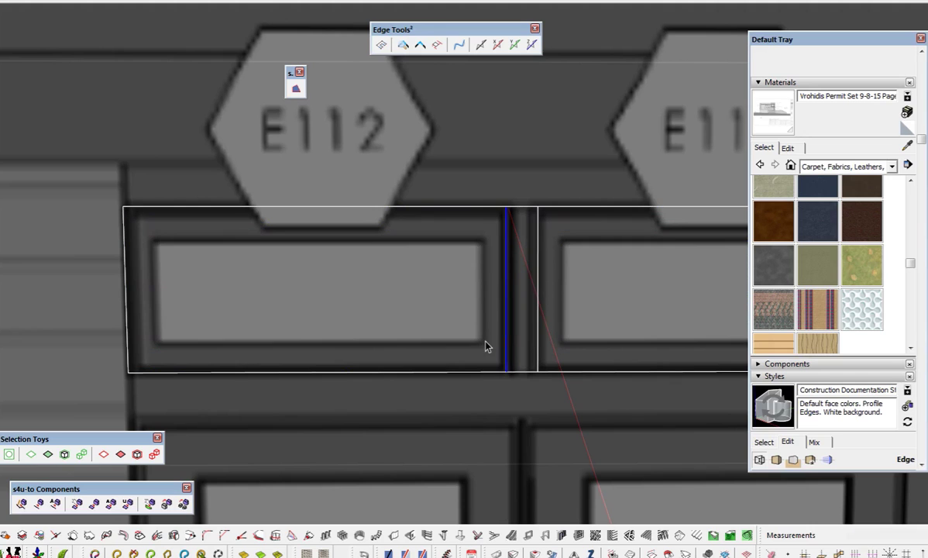
key("Escape")
- Offset the E112 and E113 transom faces inward to outline their glass
left_click(506, 342)
left_click(497, 345)
scroll(348, 372, "down", 8)
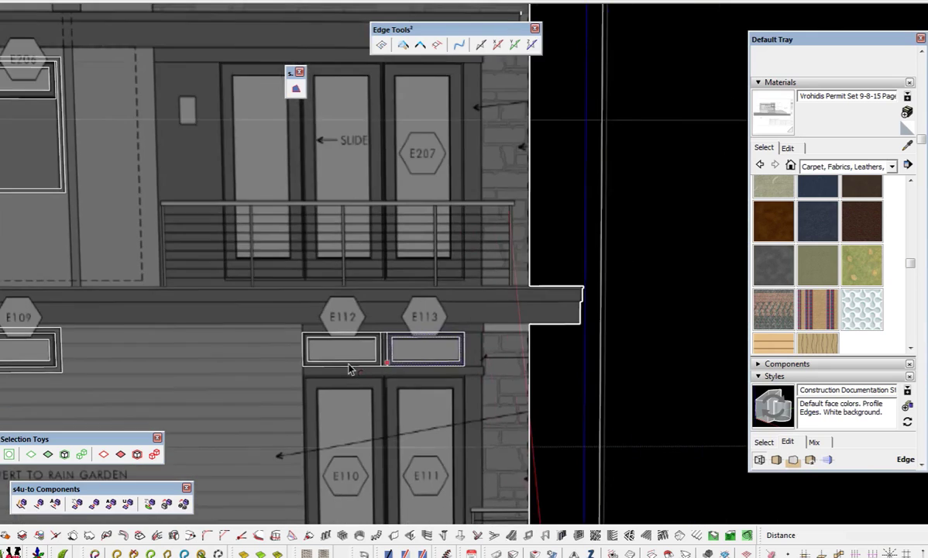
- Examine the whole elevation for traced windows and for doors and windows that still lack outlines
scroll(349, 369, "down", 2)
middle_click_drag(288, 425, 499, 393, "shift")
middle_click_drag(358, 327, 573, 276, "shift")
scroll(415, 335, "down", 2)
scroll(415, 334, "down", 2)
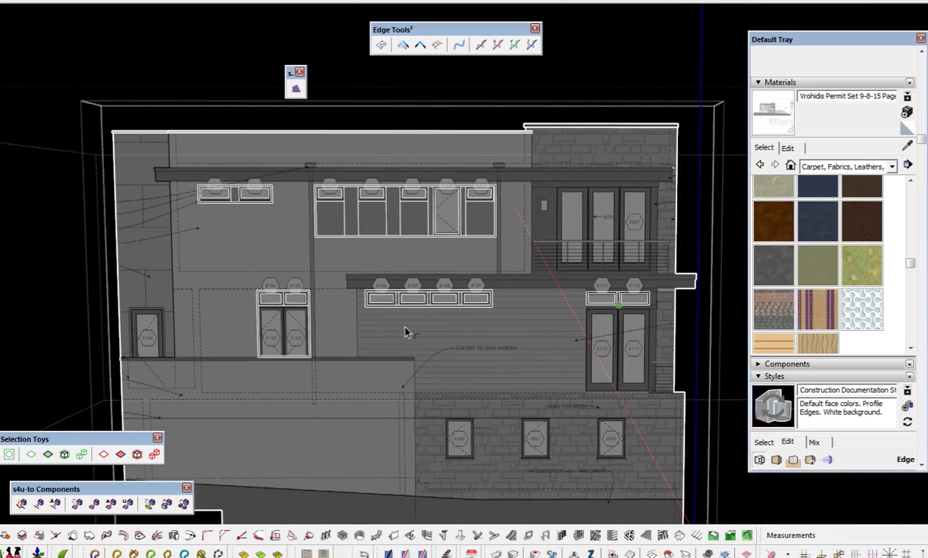
scroll(160, 233, "up", 2)
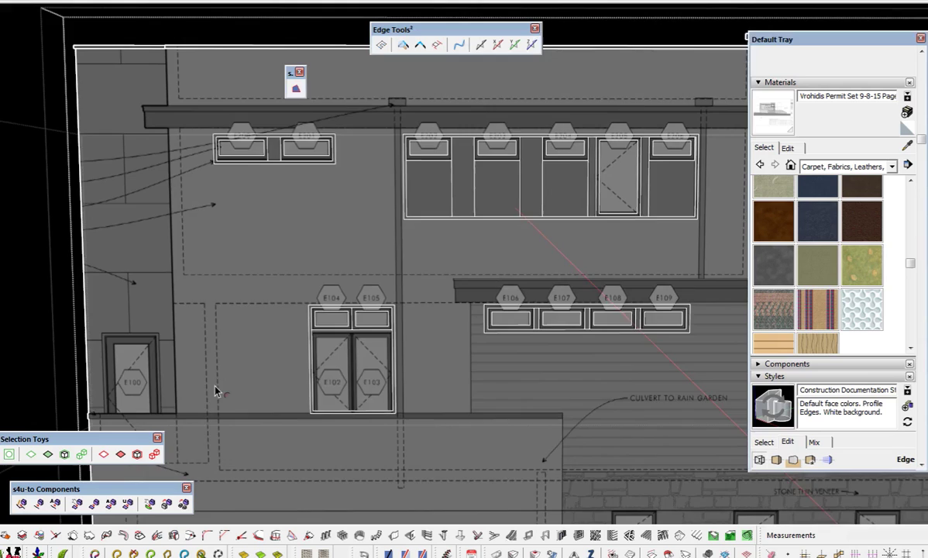
middle_click_drag(217, 391, 211, 312, "shift")
scroll(99, 355, "up", 1)
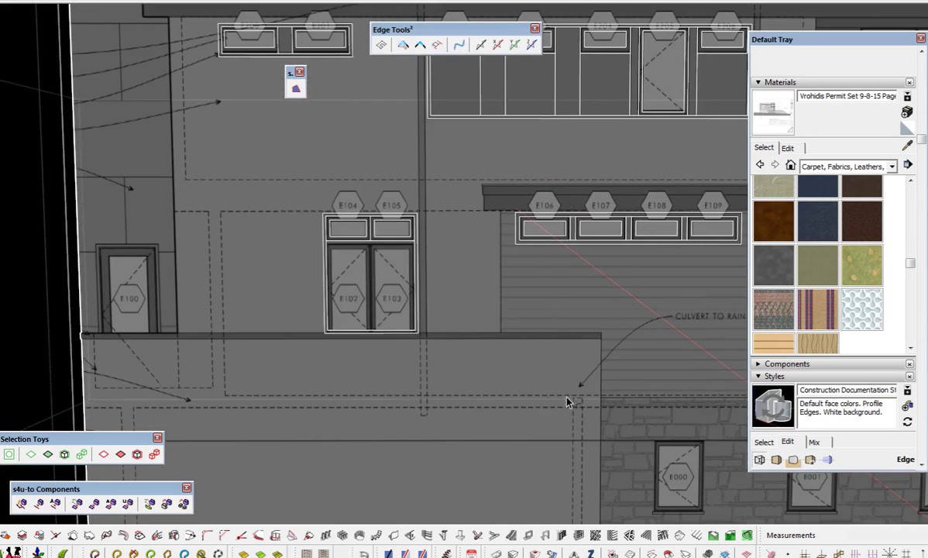
middle_click_drag(566, 403, 249, 286, "shift")
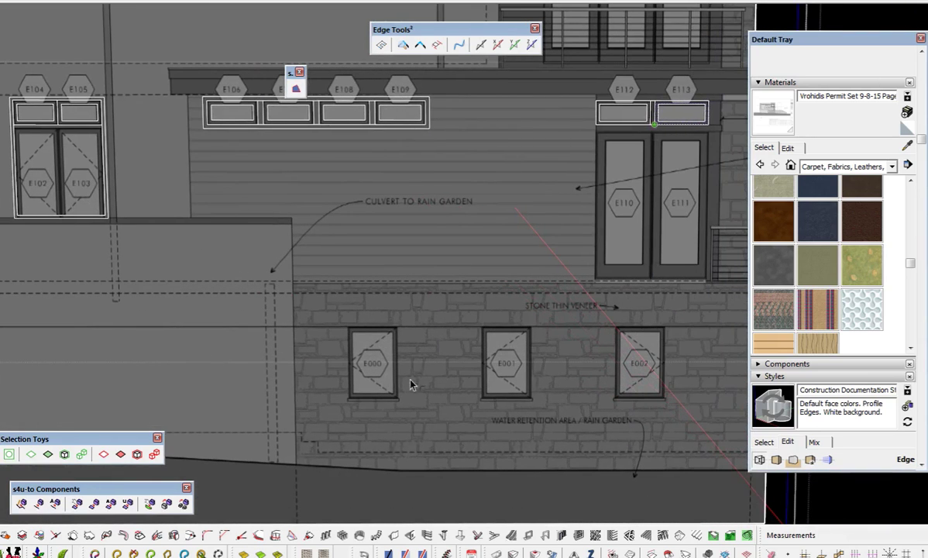
mouse_move(422, 420)
middle_mouse_down("shift")
mouse_move(491, 441)
mouse_move(629, 543)
middle_mouse_up("shift")
scroll(352, 408, "down", 1)
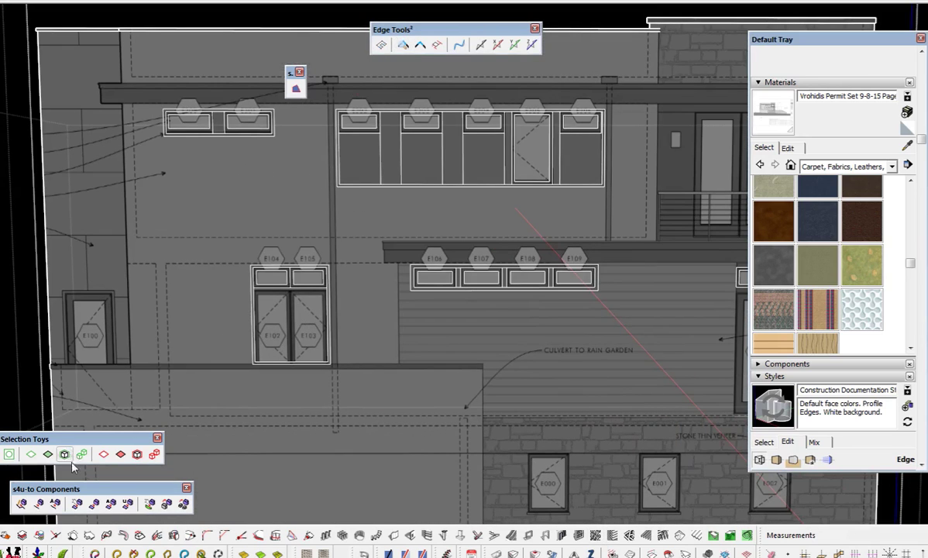
- Move the floating s4u-to Components toolbar to just above the elevation's E200 and E201 windows
left_click_drag(82, 489, 155, 54)
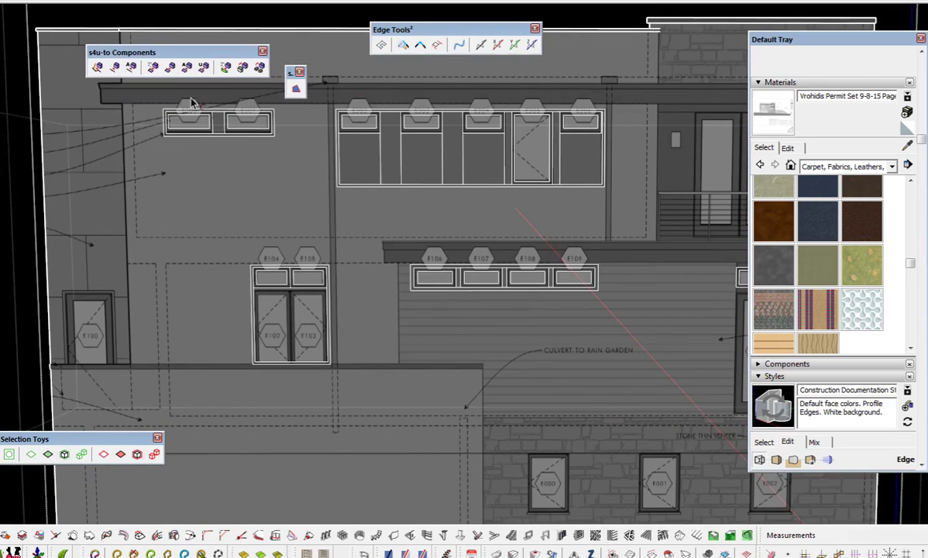
middle_click_drag(184, 98, 260, 200, "shift")
scroll(289, 222, "up", 6)
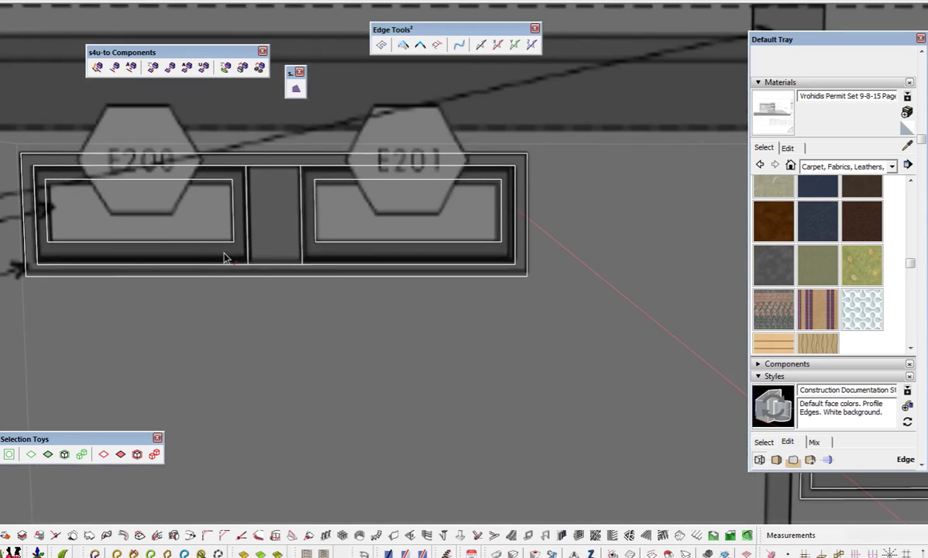
middle_click_drag(213, 258, 276, 297, "shift")
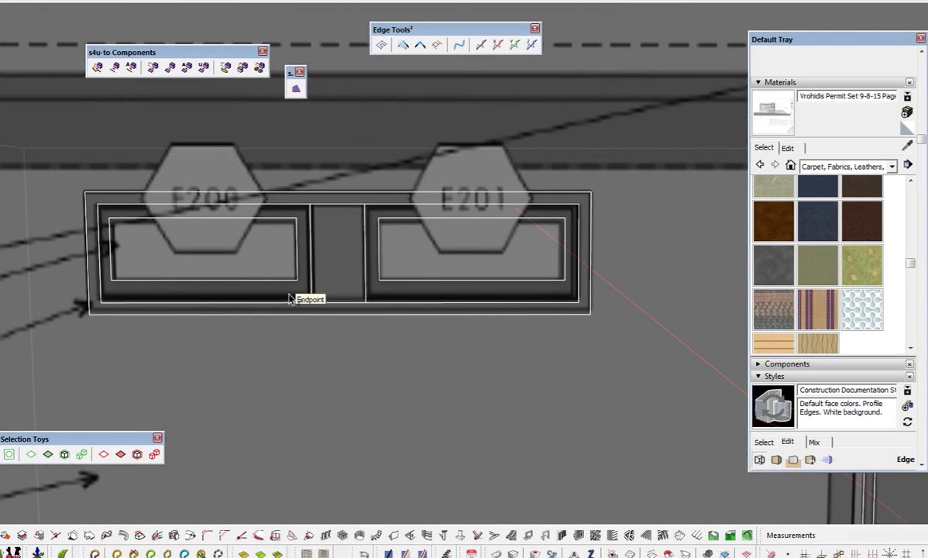
scroll(124, 245, "down", 5)
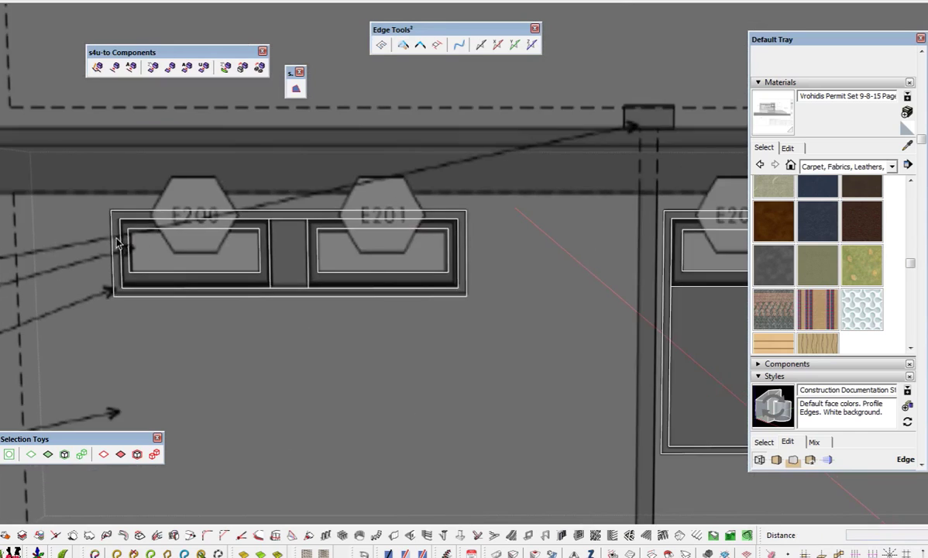
scroll(120, 246, "down", 5)
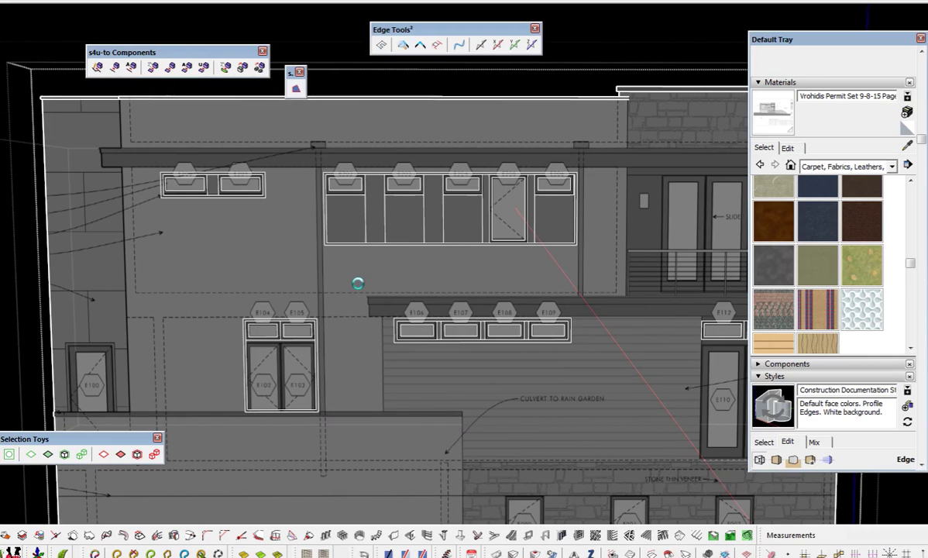
scroll(356, 289, "up", 10)
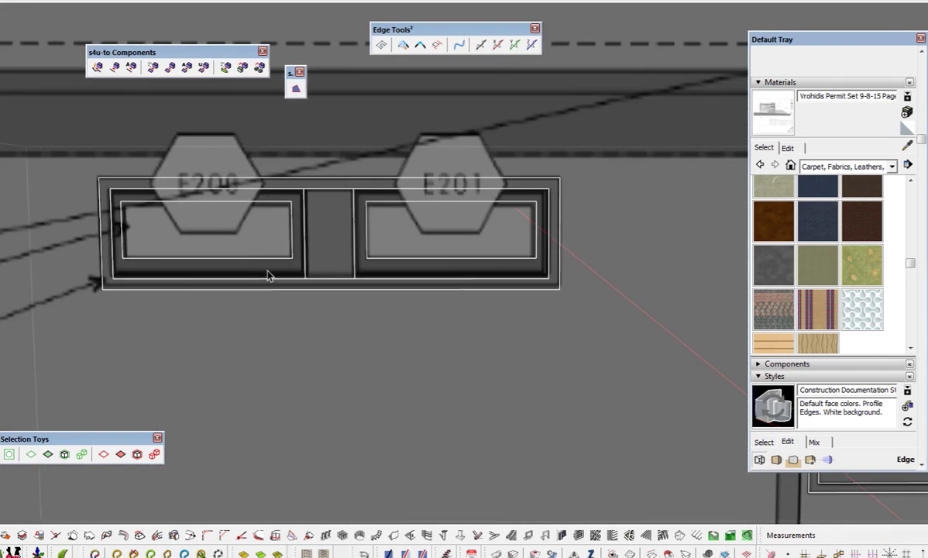
- Group the frame and glass faces of the E200 transom, and those of the E201 transom, as separate groups
scroll(268, 276, "up", 3)
left_click(275, 271)
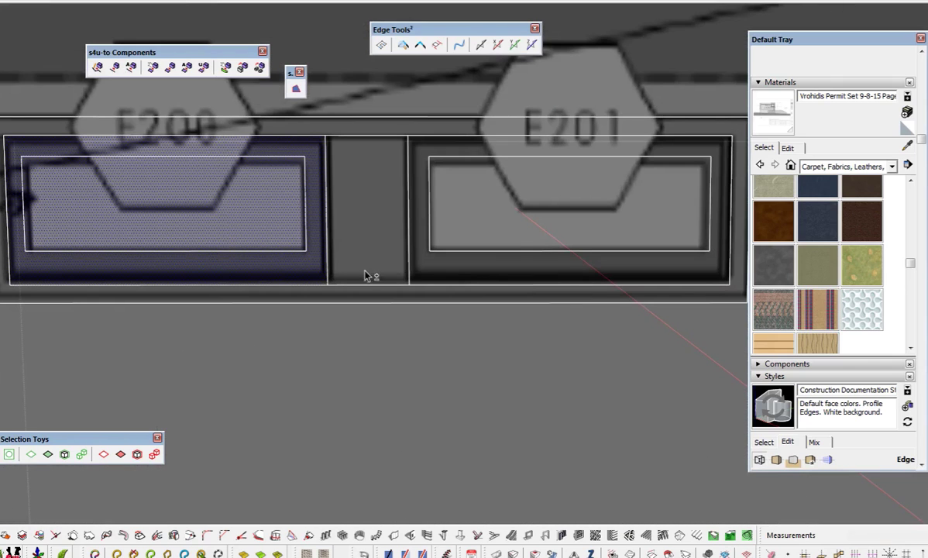
left_click(274, 234)
left_click(498, 273)
left_click(488, 236)
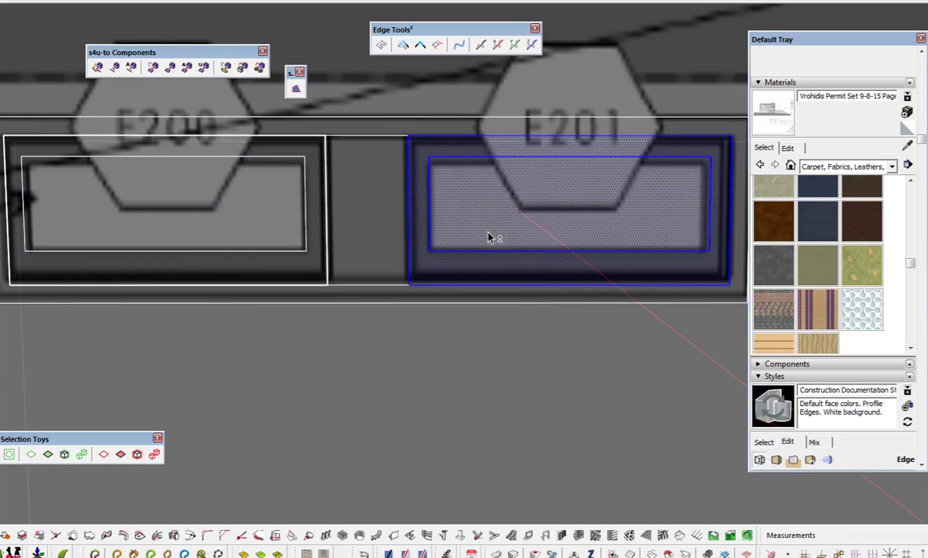
- Group the E202 transom's frame and glass, and make a separate group of the E203 transom
scroll(470, 261, "down", 5)
middle_click_drag(464, 261, 195, 285, "shift")
scroll(408, 263, "up", 3)
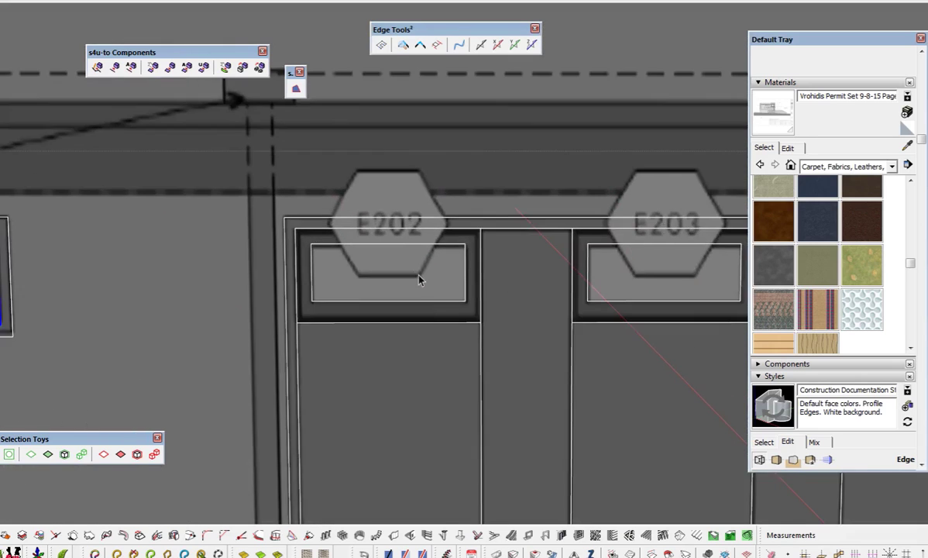
left_click(437, 292)
left_click(437, 292)
middle_click_drag(552, 315, 408, 321, "shift")
left_click(413, 318)
- Group the frame and glass of the E204 and E206 transoms, each as its own group
scroll(434, 283, "down", 2)
middle_click_drag(697, 311, 441, 313, "shift")
left_click(441, 319)
scroll(256, 264, "down", 3)
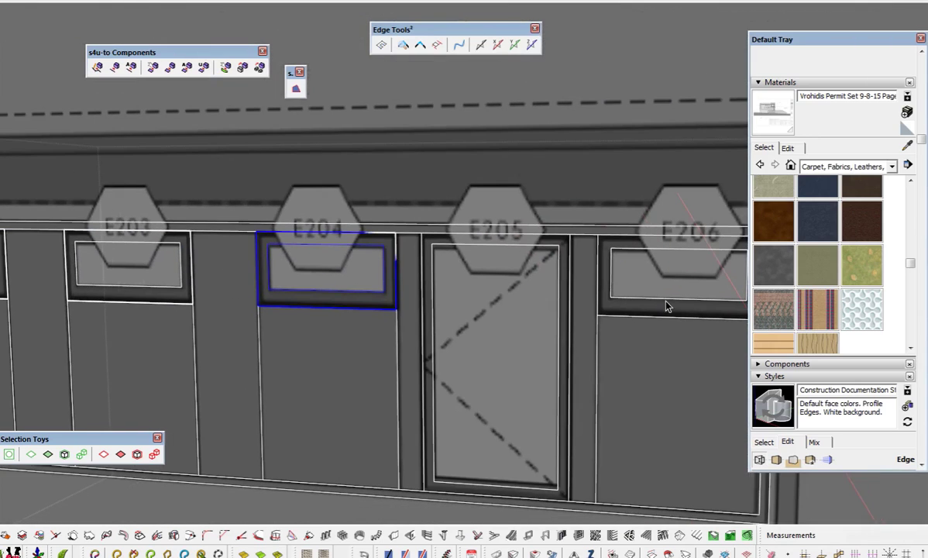
left_click(669, 303)
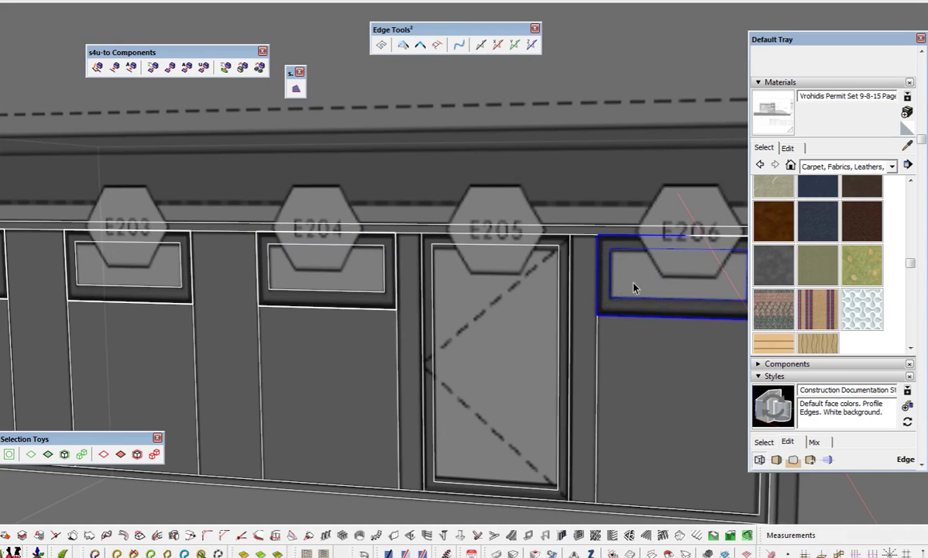
- Check the E204, E203 and E202 transom groups by selecting each one individually
scroll(513, 293, "down", 2)
scroll(838, 104, "up", 3)
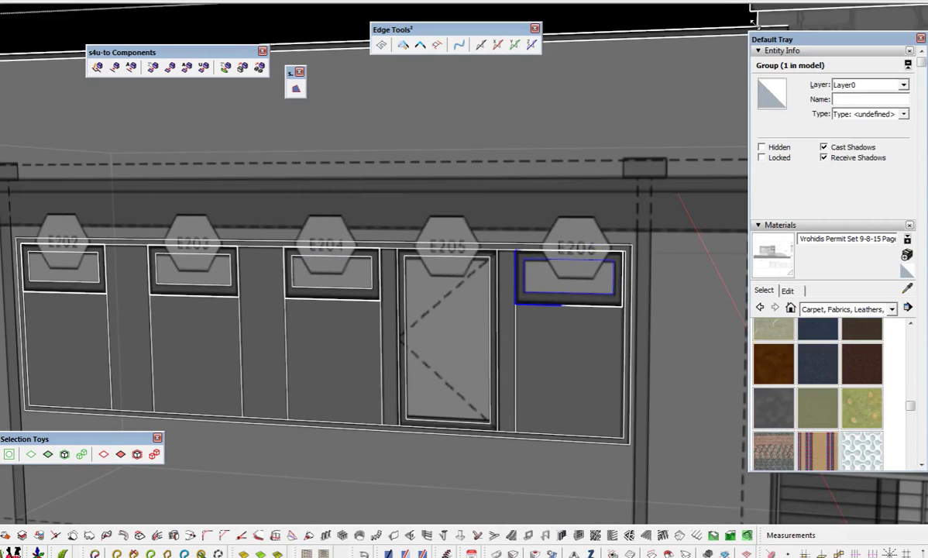
left_click(333, 276)
left_click(183, 281)
left_click(65, 273)
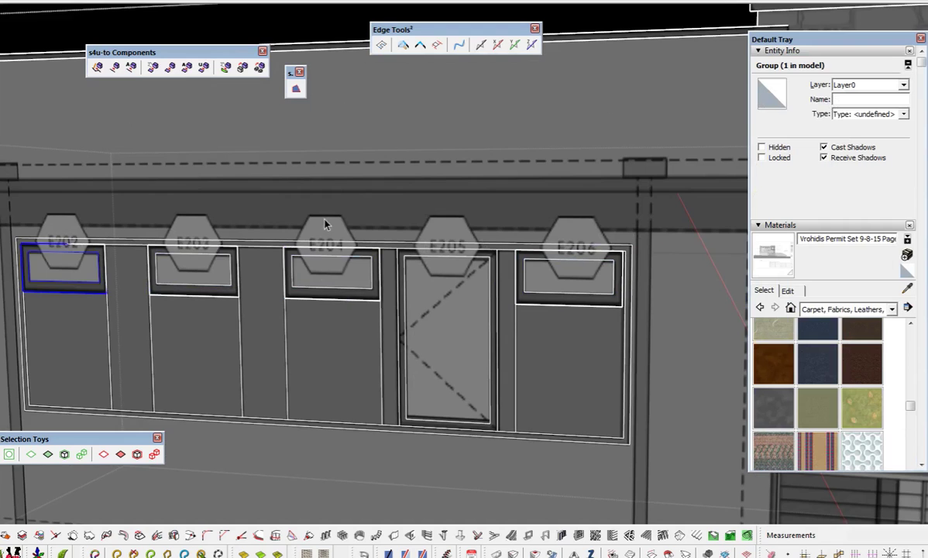
- Group the frame and glass of the E109 transom, and separately those of the E108 transom
scroll(330, 272, "down", 2)
middle_click_drag(415, 322, 313, 167, "shift")
scroll(375, 421, "up", 4)
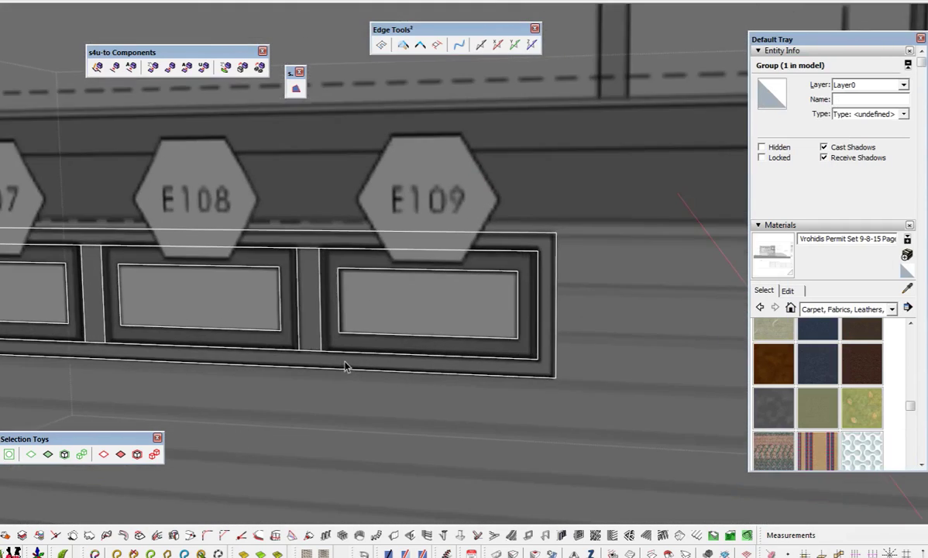
left_click(332, 326)
middle_click_drag(308, 369, 555, 391, "shift")
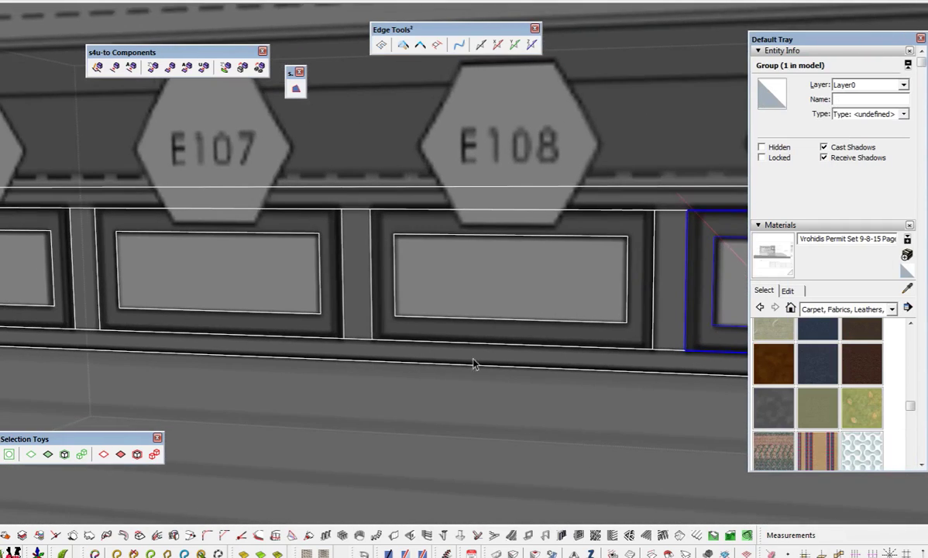
left_click(437, 336)
left_click(439, 279)
- Make separate groups of the E107 and E106 transoms, each containing its frame and glass faces
middle_click_drag(308, 382, 524, 348, "shift")
left_click(511, 327)
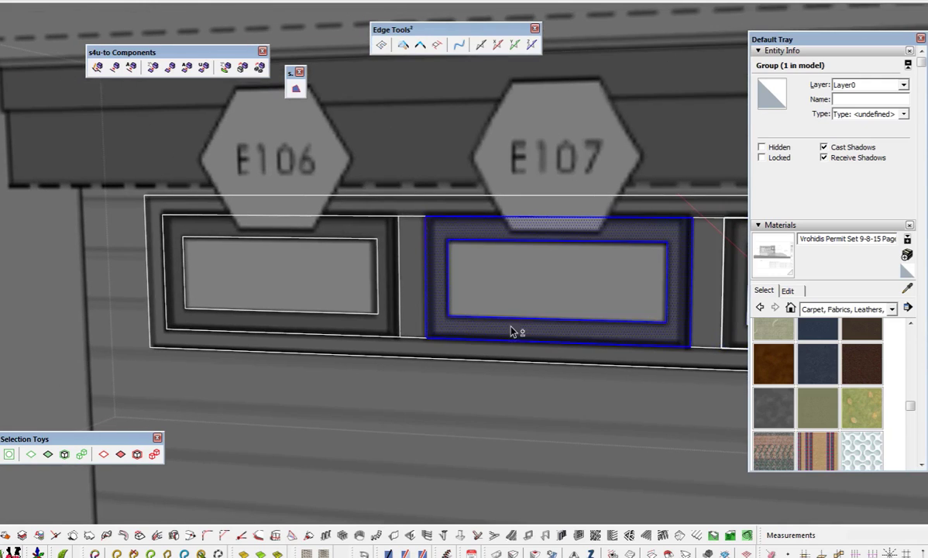
left_click(378, 328)
double_click(353, 298)
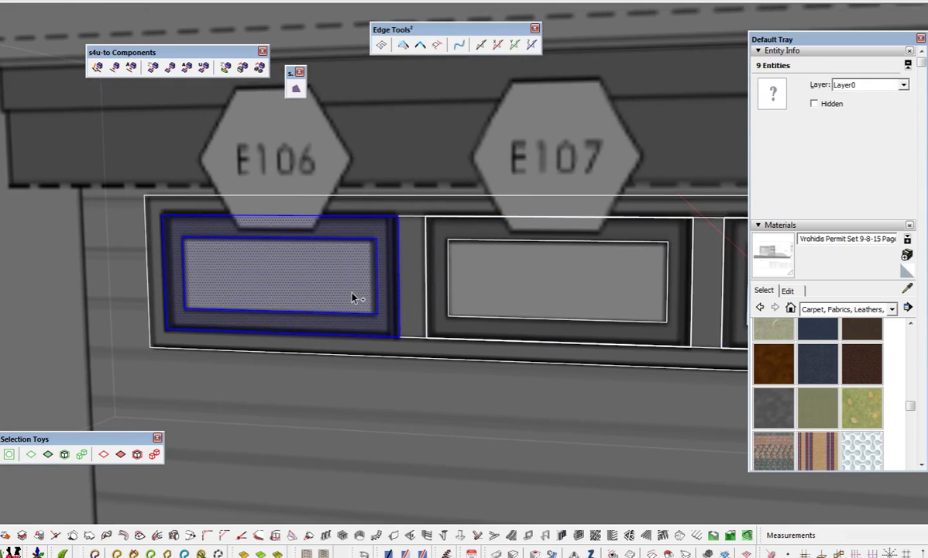
scroll(354, 298, "down", 6)
key("Escape")
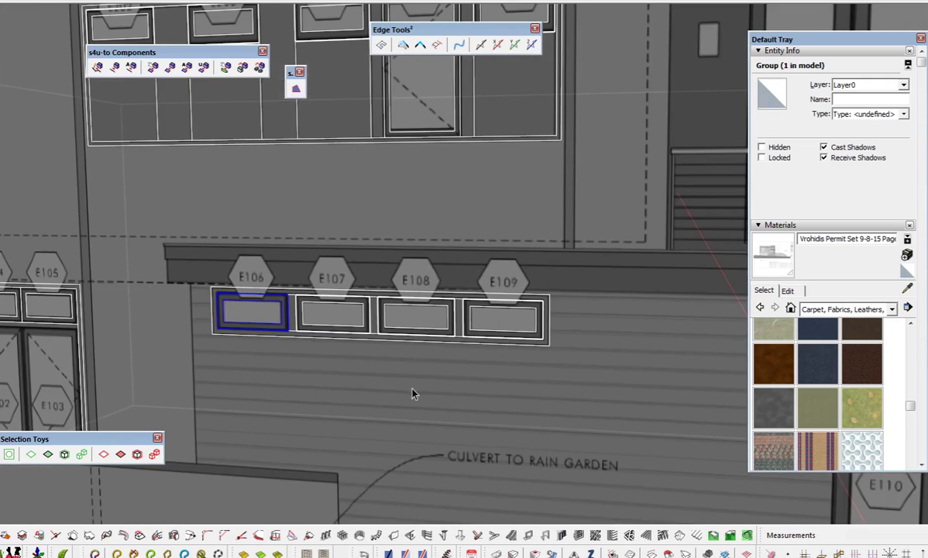
- Group the E104 transom's frame and glass, and group the E105 transom separately above the double doors
middle_click_drag(243, 353, 332, 332, "shift")
scroll(332, 332, "up", 5)
double_click(336, 279)
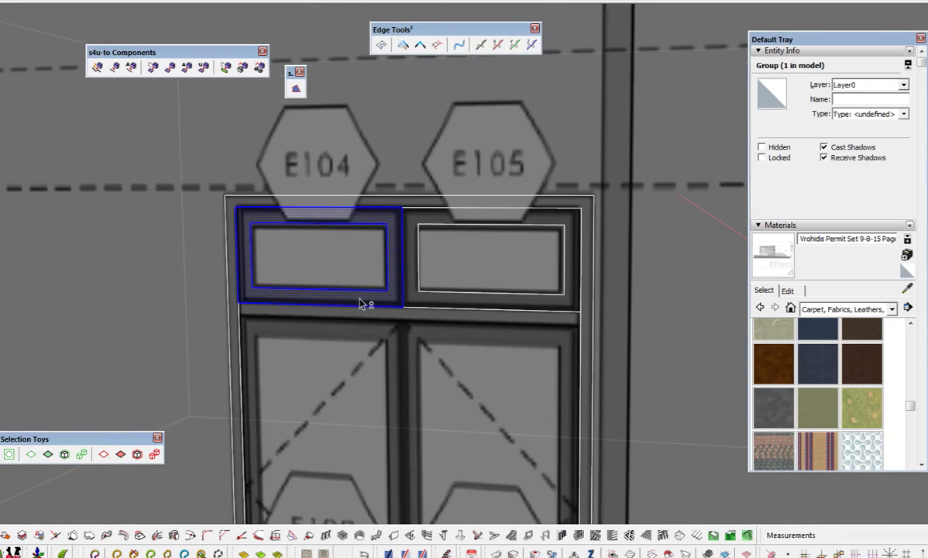
key("Escape")
left_click(500, 267)
scroll(243, 287, "down", 3)
scroll(153, 302, "down", 3)
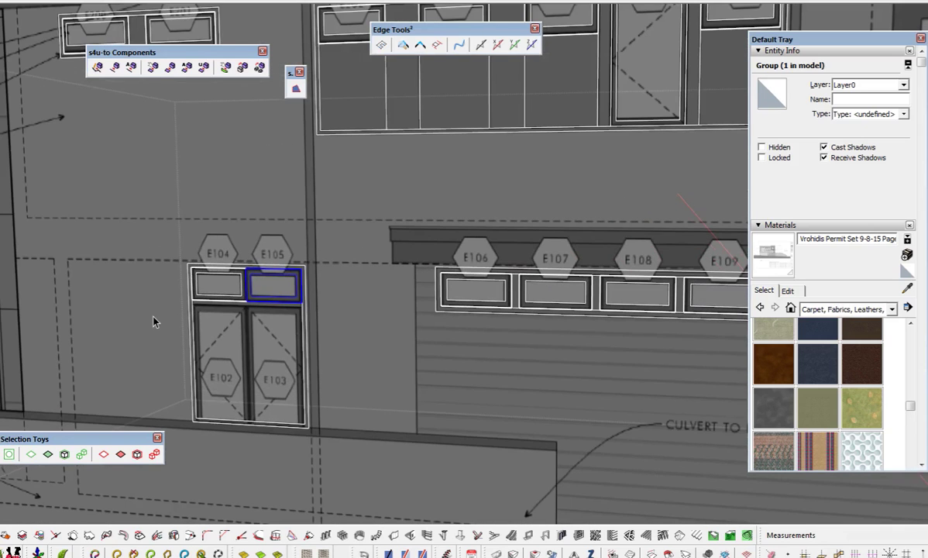
- Undo the individual transom groupings made across the elevation
scroll(153, 322, "down", 1)
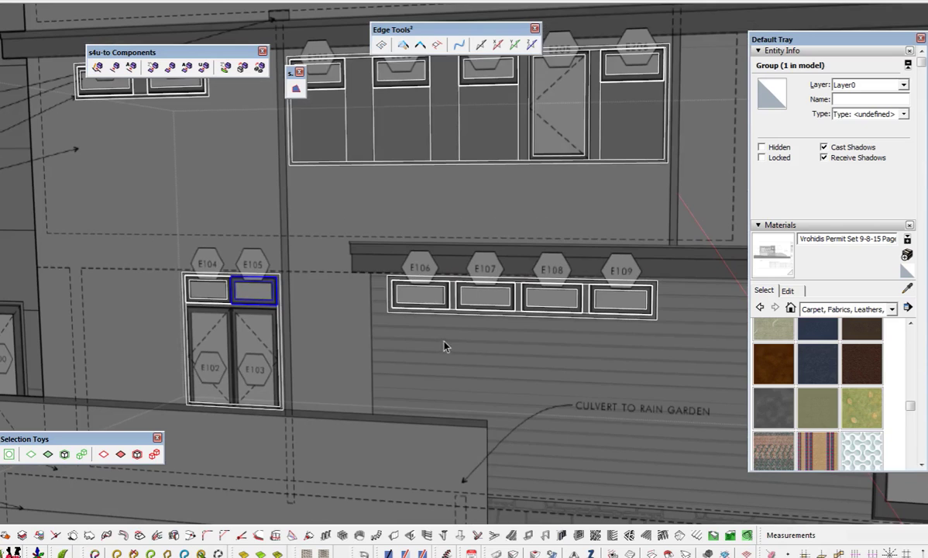
scroll(447, 345, "down", 2)
key("ctrl+z")
key("ctrl+z")
key("ctrl+z")
key("ctrl+z")
key("ctrl+z")
key("ctrl+z")
key("ctrl+z")
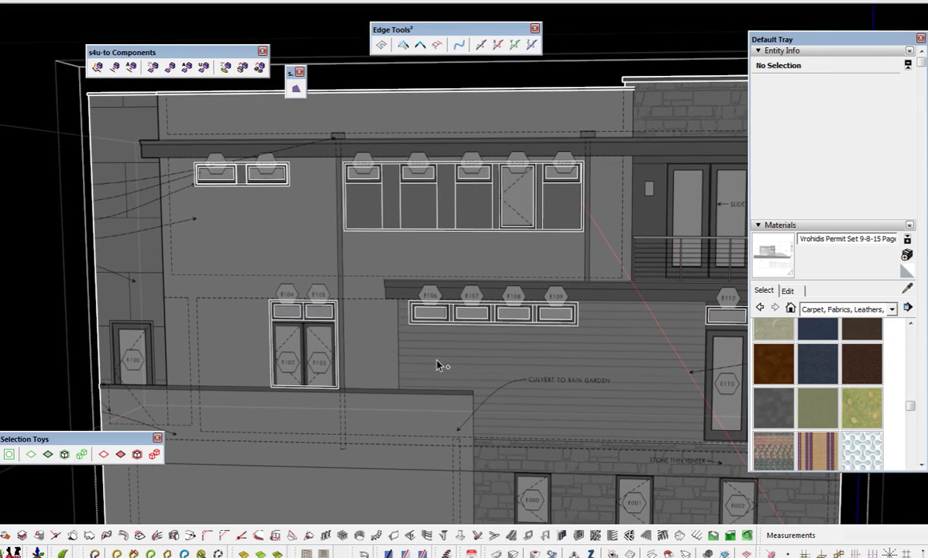
- Select all the traced window and door outlines on the elevation and bring up the Face(s) to Group(s) options for them
scroll(238, 225, "down", 2)
middle_click_drag(458, 356, 393, 323, "shift")
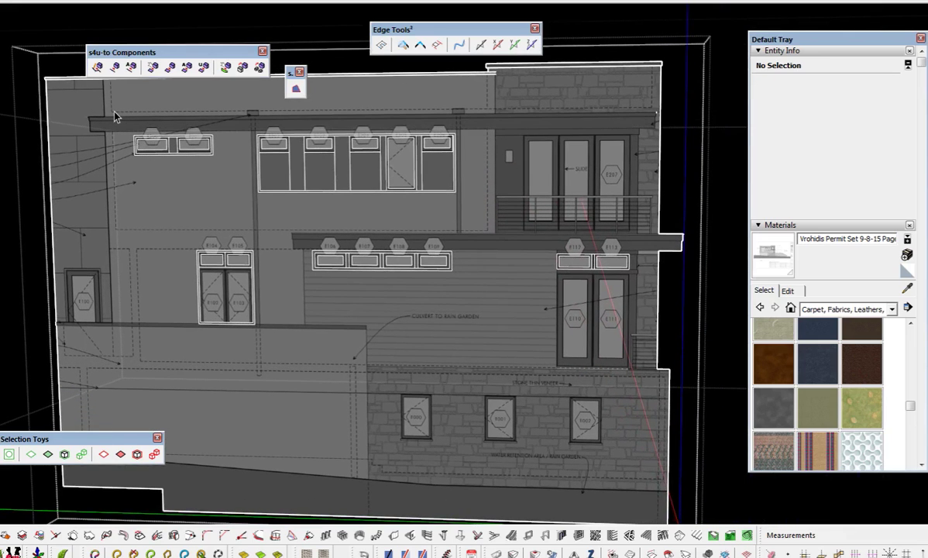
left_click_drag(114, 116, 601, 359)
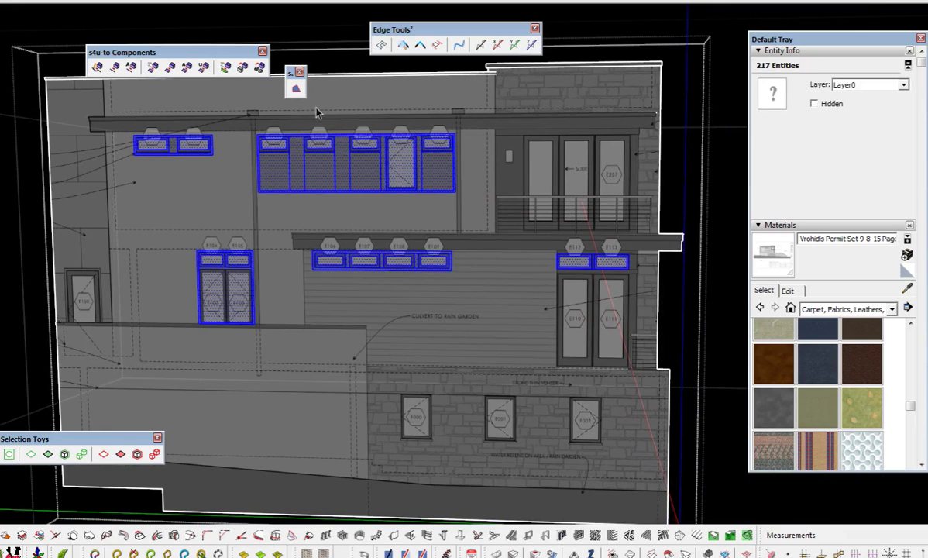
right_click(373, 178)
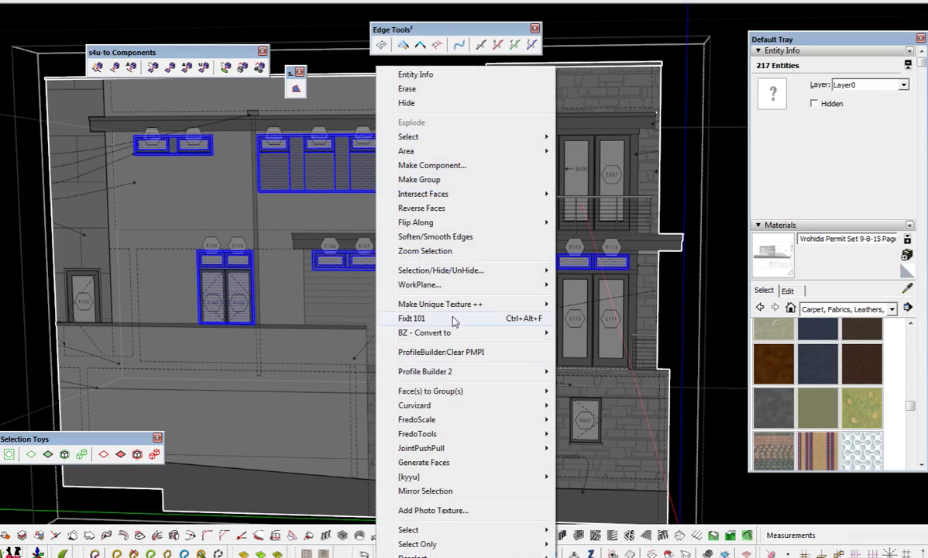
mouse_move(456, 394)
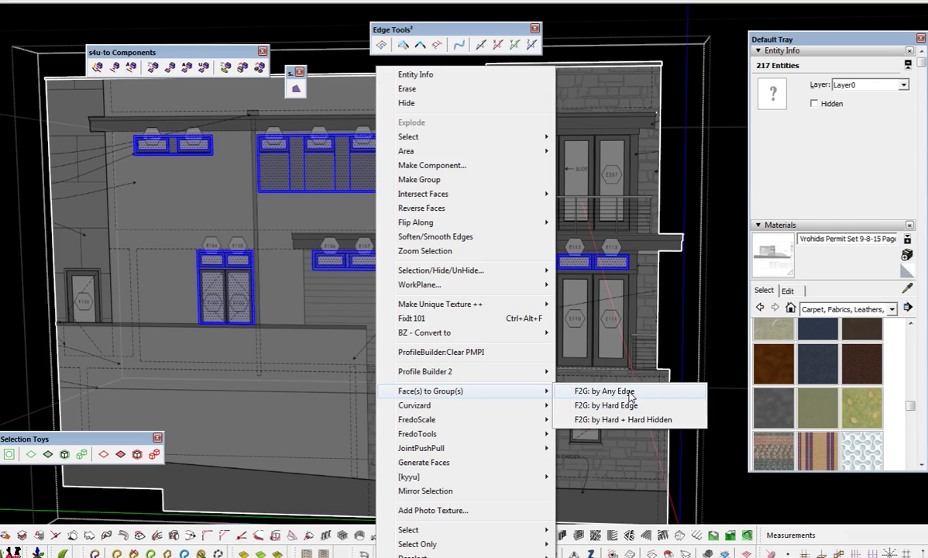
- Split the selected window faces into separate groups with Face(s) to Group(s) by any edge
left_click(604, 391)
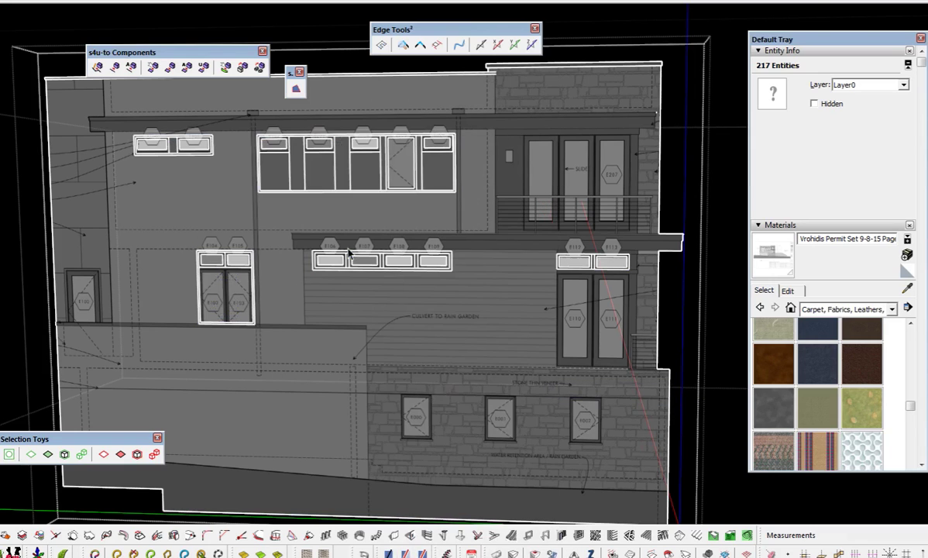
scroll(224, 267, "up", 5)
scroll(223, 270, "up", 2)
left_click(190, 267)
left_click(227, 271)
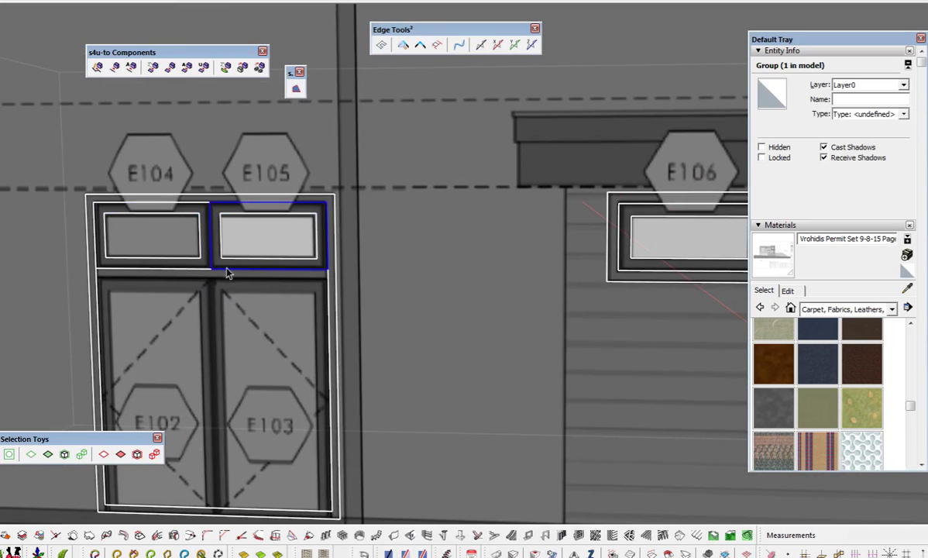
- Examine the glass, sash and frame groups of the E105 transom window, opening them individually
double_click(227, 268)
scroll(228, 270, "down", 3)
middle_click_drag(228, 269, 377, 283)
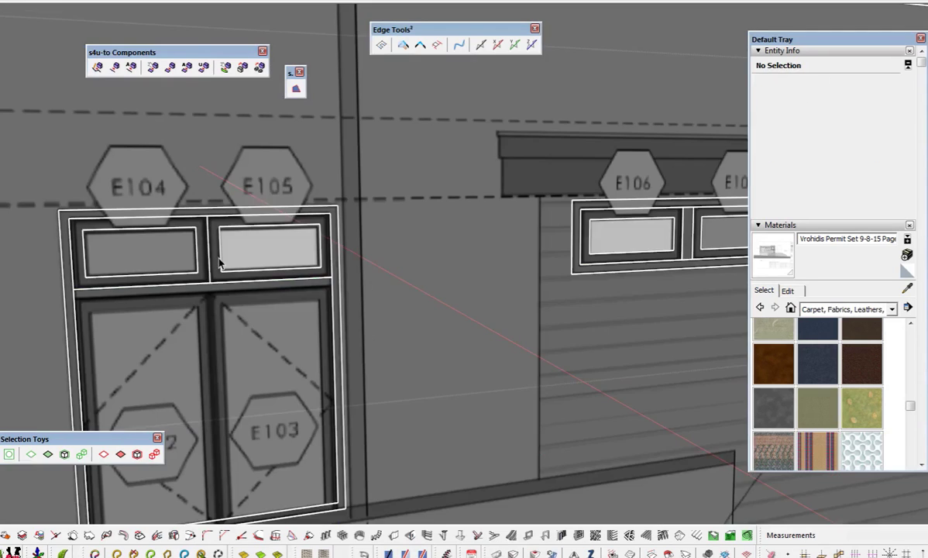
scroll(237, 260, "up", 3)
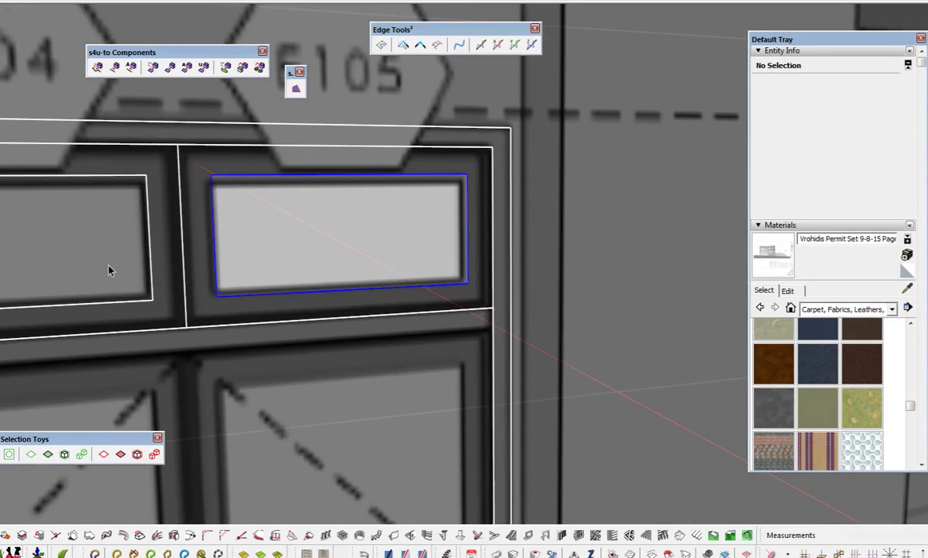
left_click(211, 302)
scroll(254, 240, "down", 5)
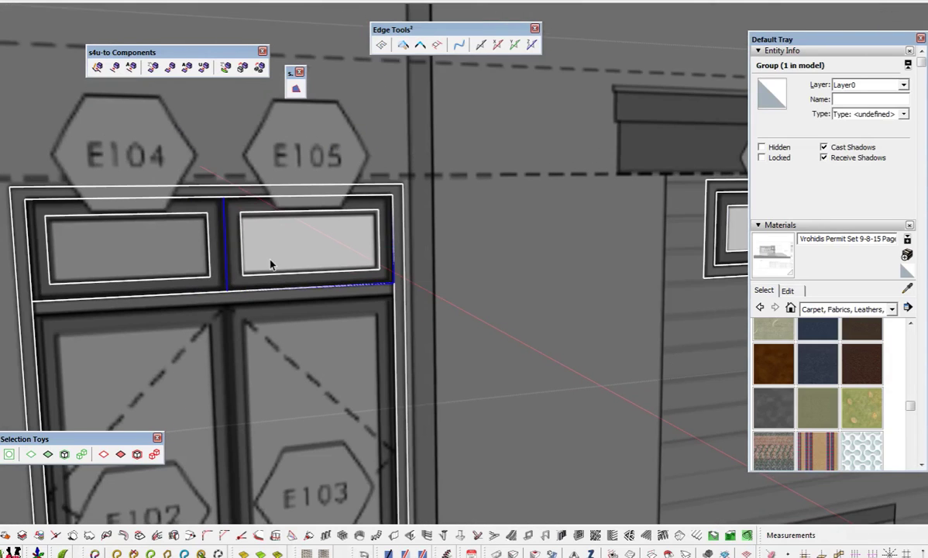
left_click(270, 285)
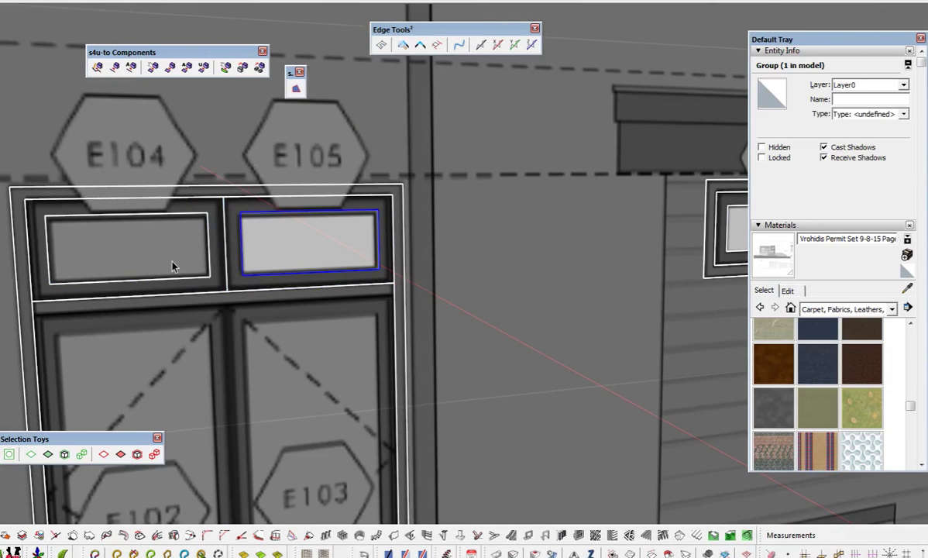
scroll(172, 265, "down", 3)
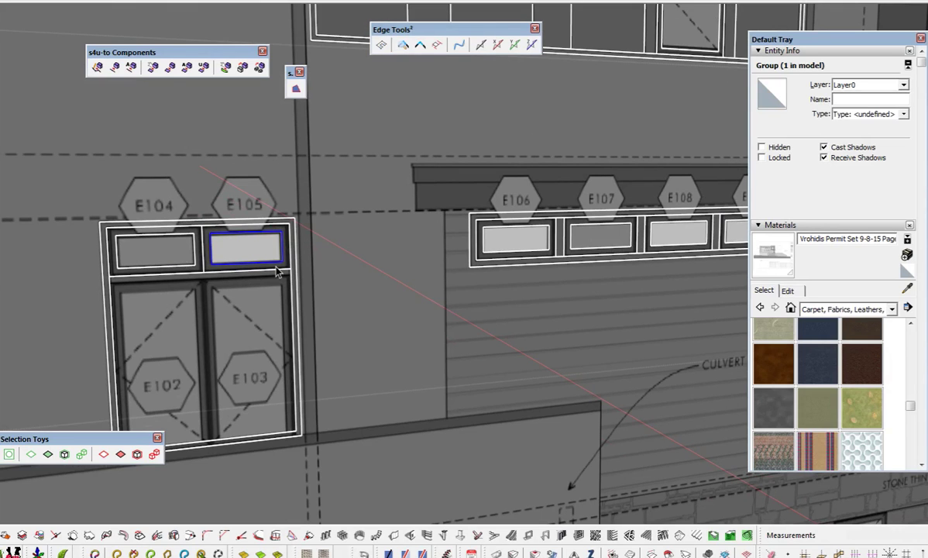
scroll(205, 271, "up", 5)
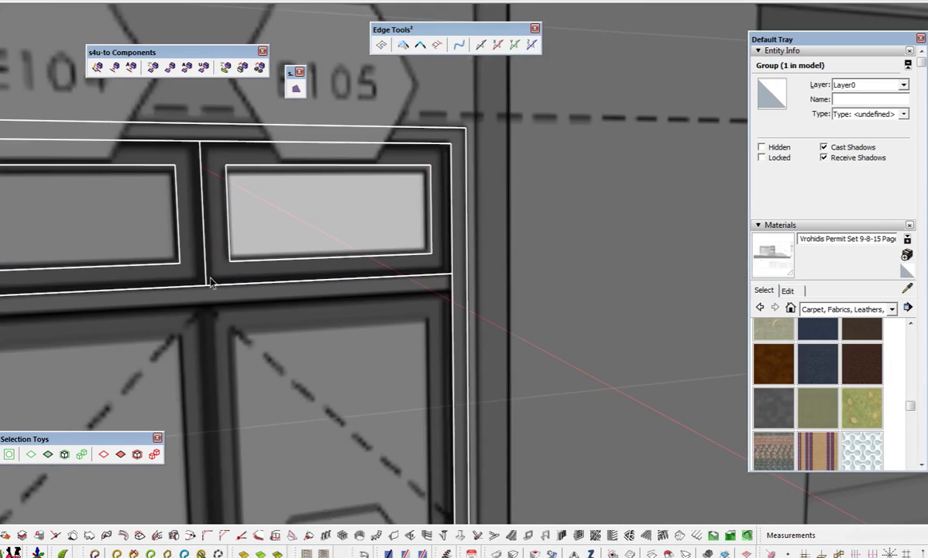
double_click(217, 259)
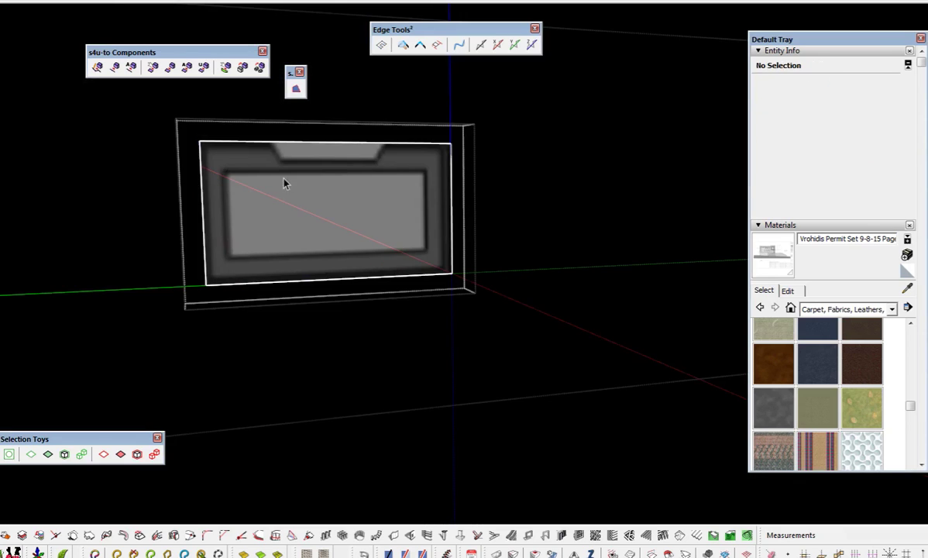
middle_click_drag(288, 229, 323, 269)
scroll(287, 182, "up", 5)
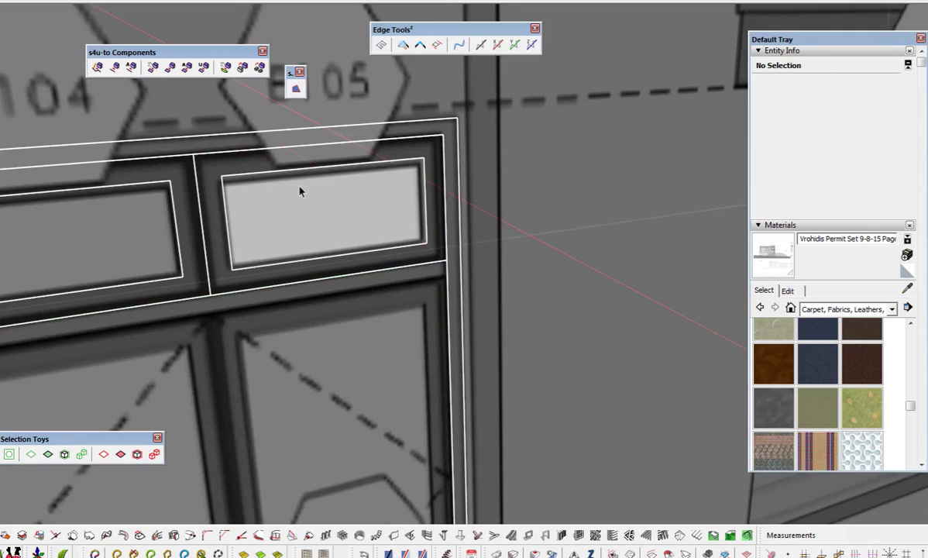
left_click(249, 278)
double_click(248, 282)
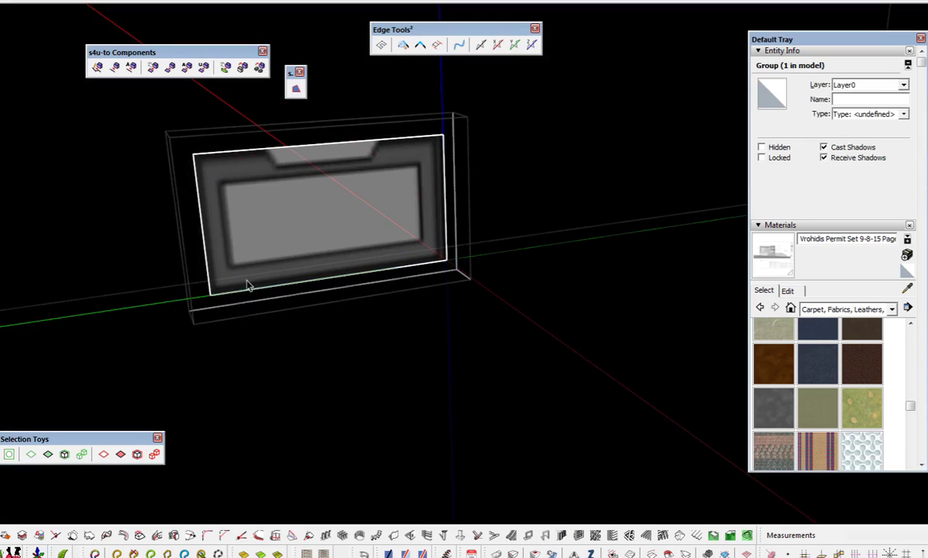
left_click(241, 248)
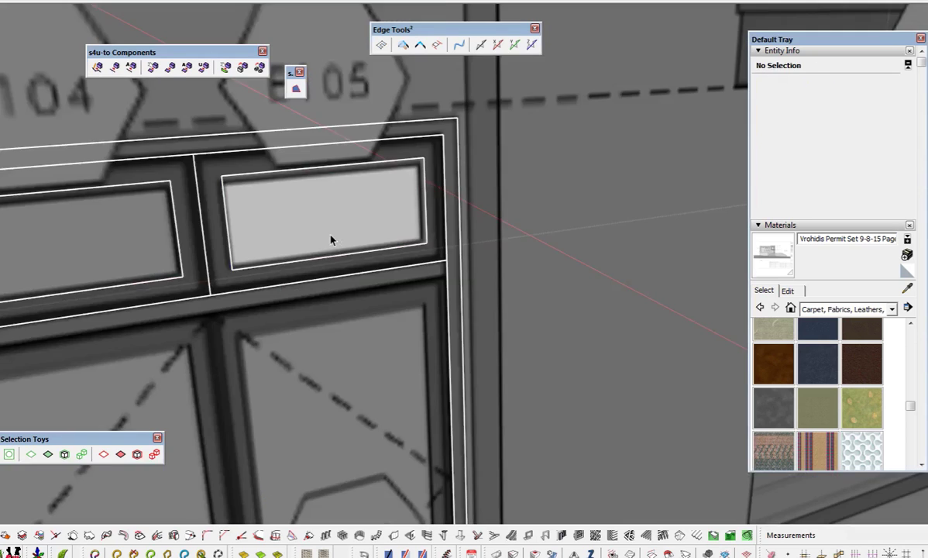
- Examine the outer frame group and neighbouring panel groups of the upper E202–E206 window strip individually
scroll(310, 219, "down", 6)
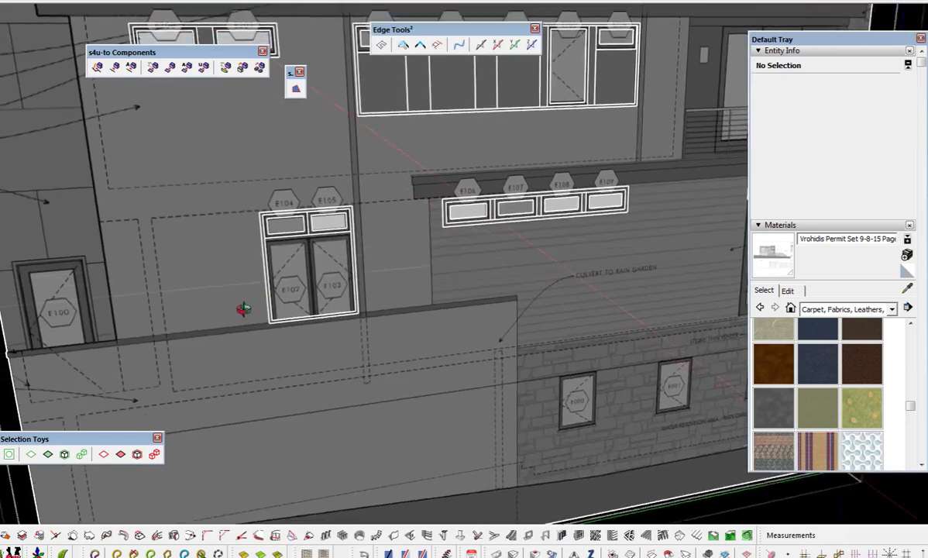
middle_click_drag(244, 309, 183, 279)
middle_click_drag(329, 251, 294, 438, "shift")
scroll(335, 263, "up", 5)
scroll(339, 307, "up", 2)
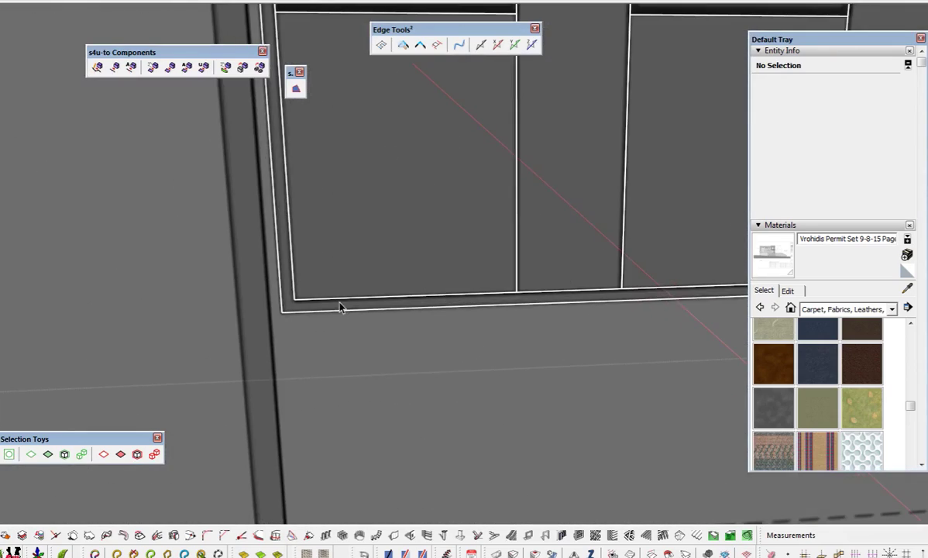
left_click(261, 313)
scroll(264, 314, "down", 3)
scroll(560, 317, "up", 3)
scroll(318, 326, "up", 4)
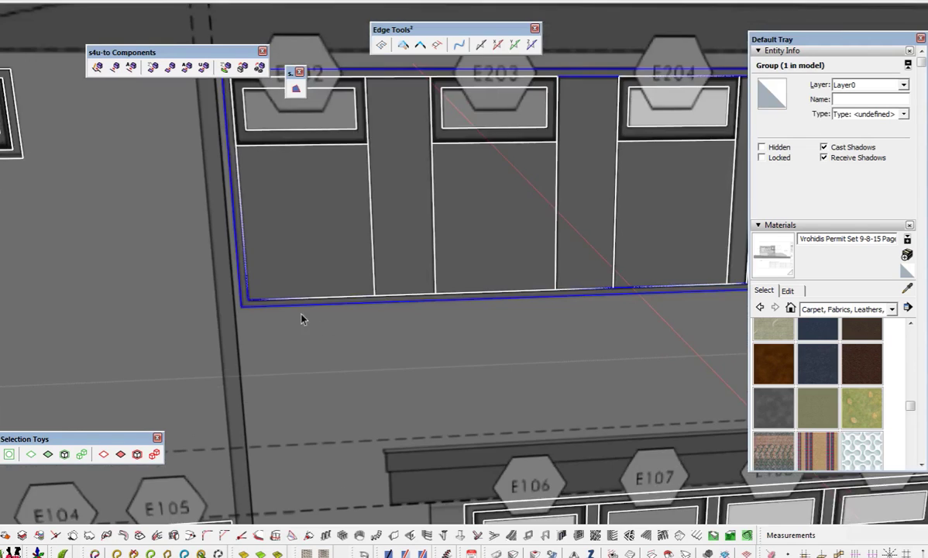
double_click(290, 304)
middle_click_drag(291, 303, 526, 201)
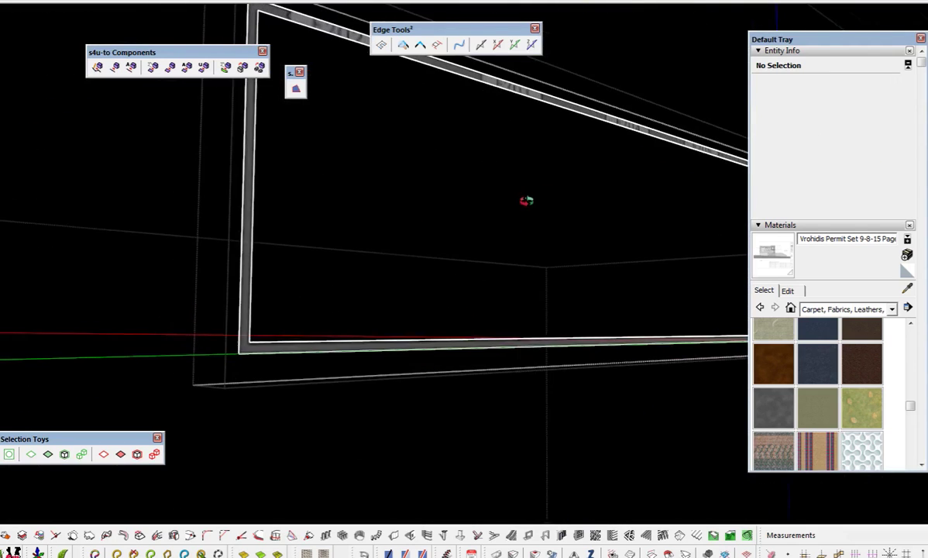
key("Escape")
scroll(547, 286, "down", 3)
double_click(393, 221)
key("Escape")
left_click(488, 264)
double_click(511, 271)
key("Escape")
double_click(575, 247)
key("Escape")
scroll(483, 276, "down", 3)
middle_click_drag(527, 313, 314, 347)
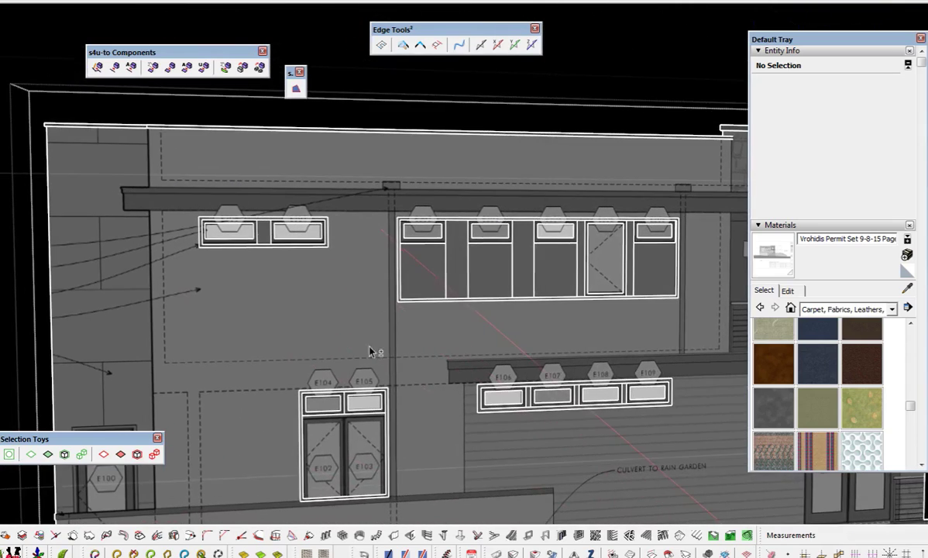
- Group the four panels between windows E202 to E206 together and open the new group for editing
scroll(534, 299, "up", 6)
scroll(534, 301, "up", 2)
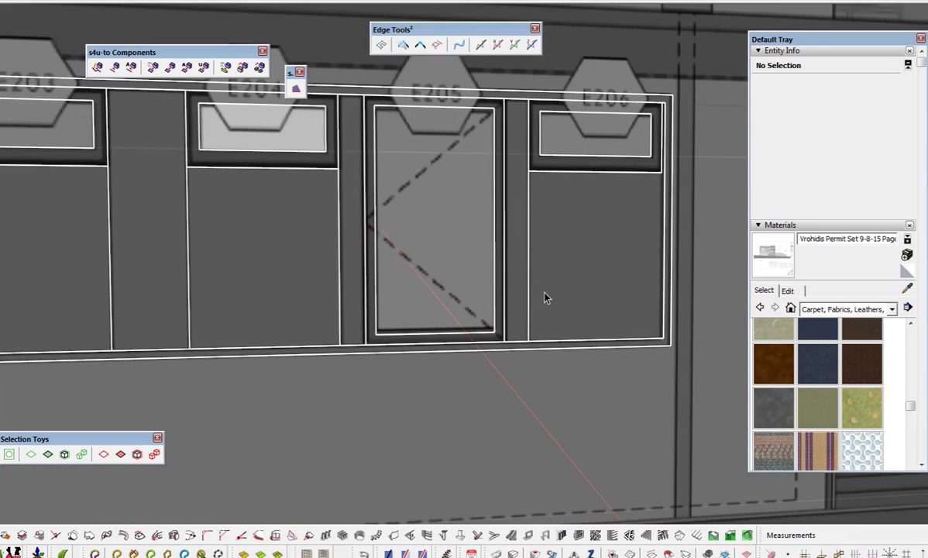
scroll(544, 296, "down", 1)
middle_click_drag(313, 364, 577, 225)
left_click(509, 300)
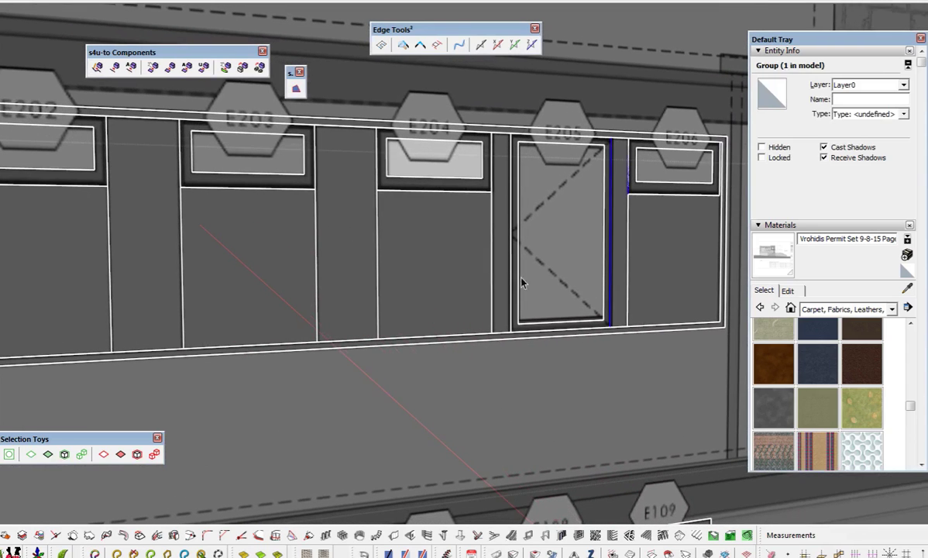
left_click(501, 249, "shift")
left_click(354, 264, "shift")
left_click(169, 275, "shift")
key("i")
middle_click_drag(344, 302, 376, 194)
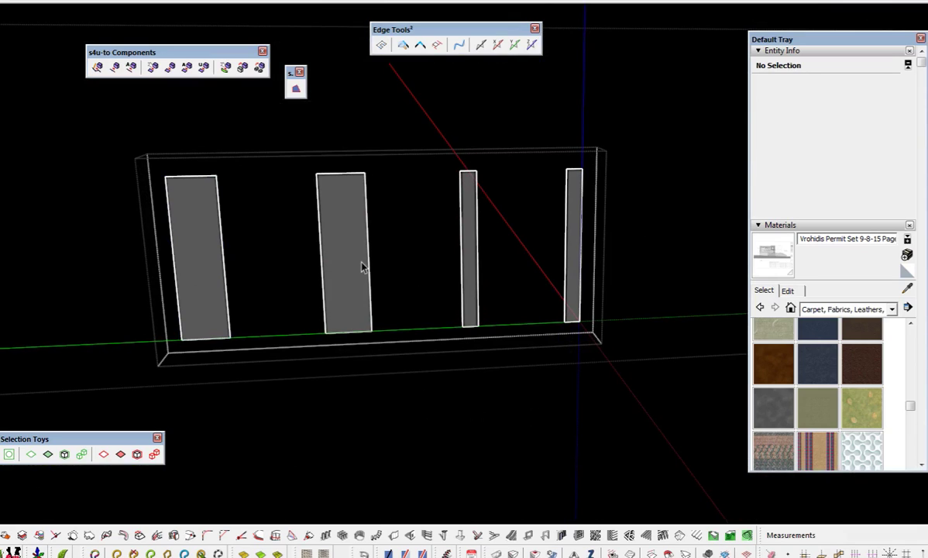
- Try converting the four panel groups into components that share one definition
left_click(468, 256)
left_click(574, 263)
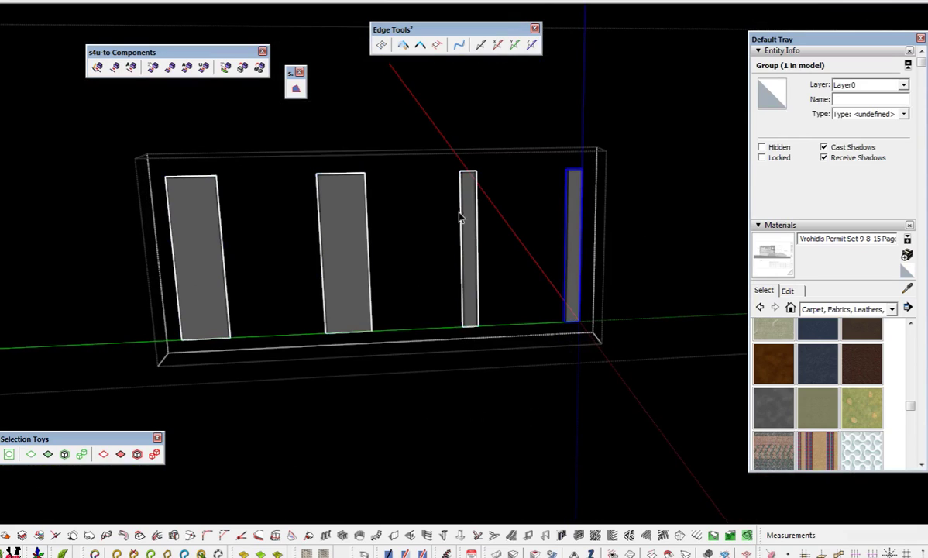
left_click_drag(87, 131, 613, 378)
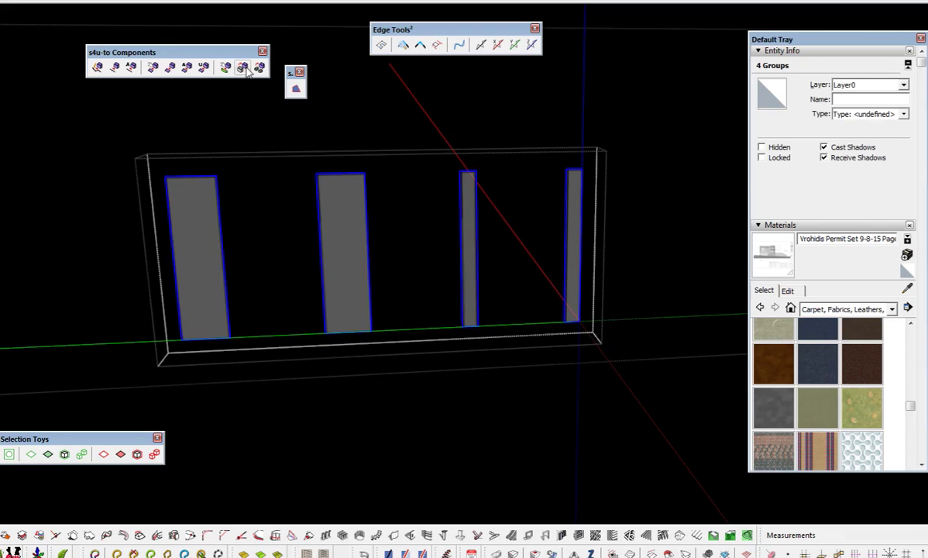
left_click(243, 68)
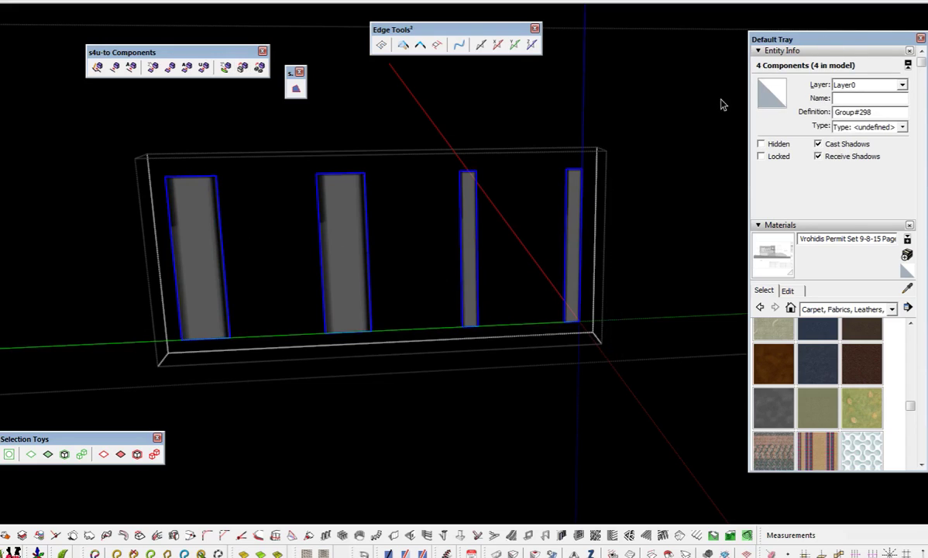
middle_click_drag(649, 232, 676, 255, "shift")
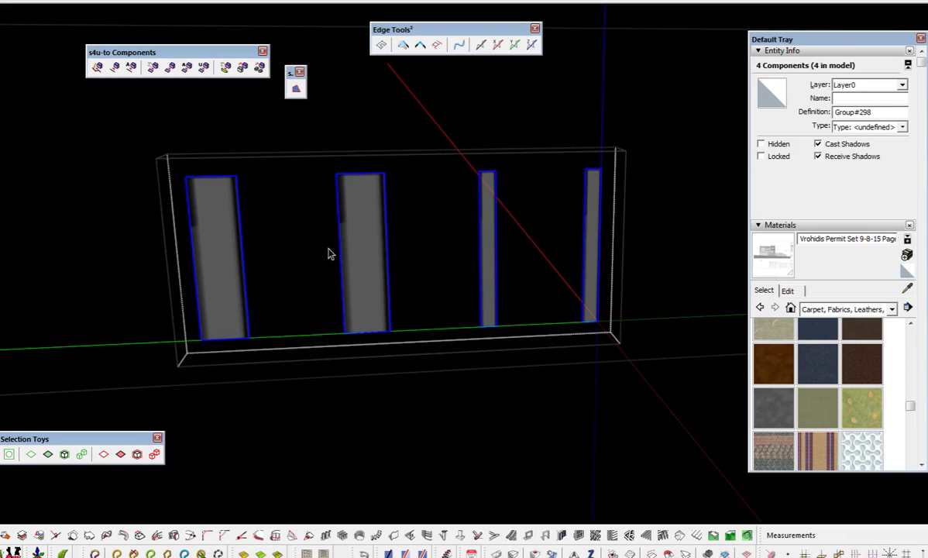
key("ctrl+t")
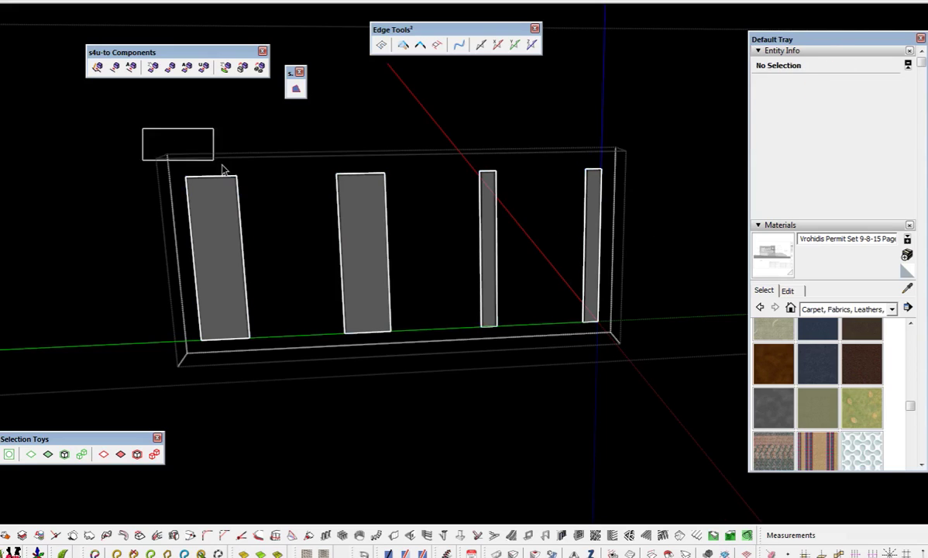
- Check the four panel groups individually, and convert them all into components sharing a single definition
left_click_drag(144, 129, 700, 358)
left_click(489, 271)
left_click(593, 250)
left_click(372, 250)
left_click(224, 238)
left_click_drag(148, 124, 666, 391)
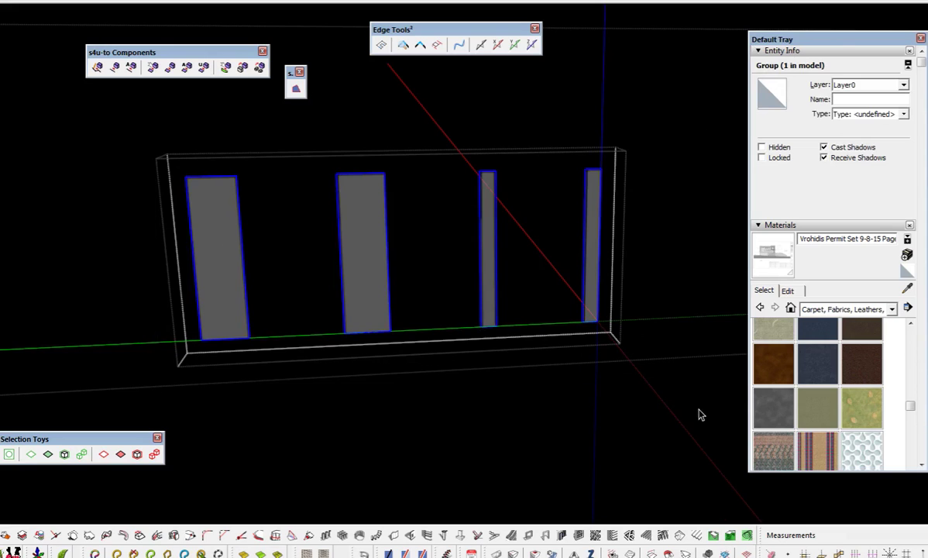
left_click(241, 67)
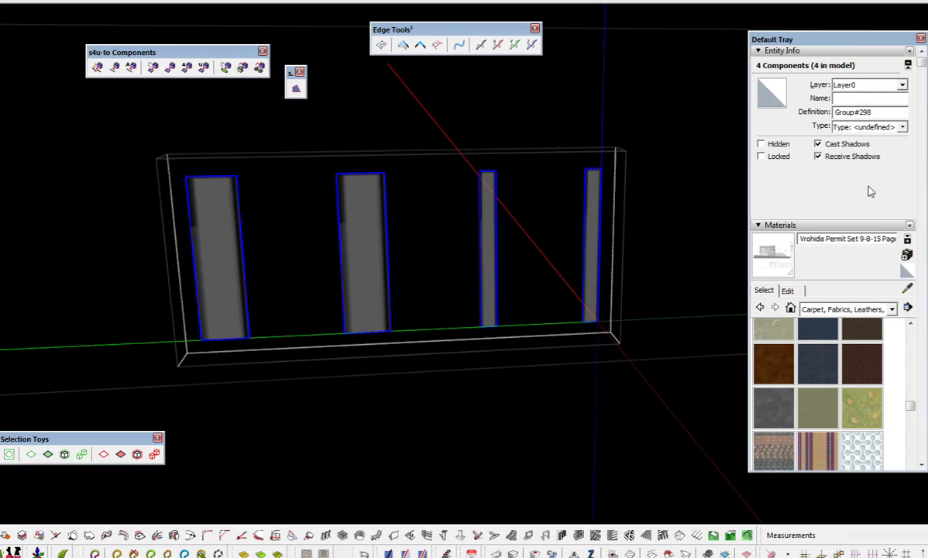
- Try a Push/Pull of about 1 3/16" on the second panel component's face to test its linked copies
middle_click_drag(338, 240, 390, 184)
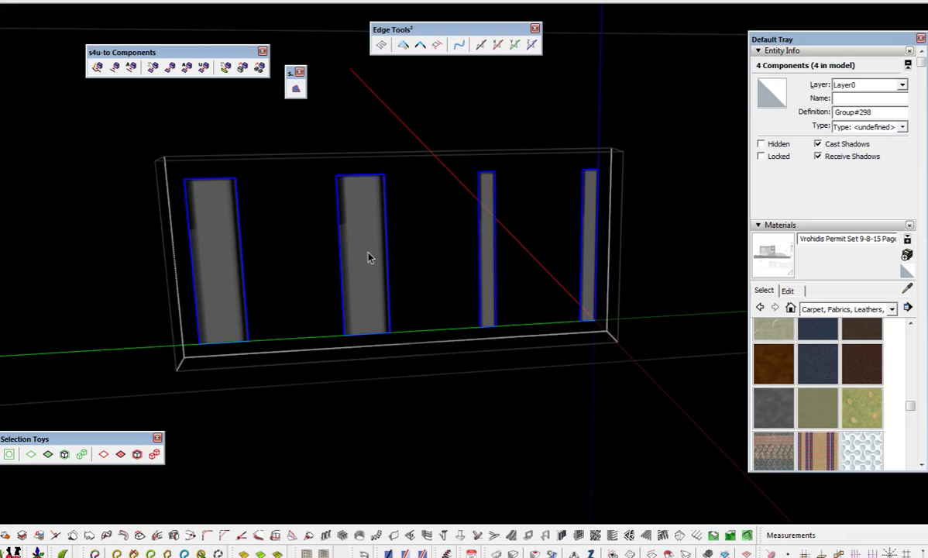
middle_click_drag(385, 314, 487, 352)
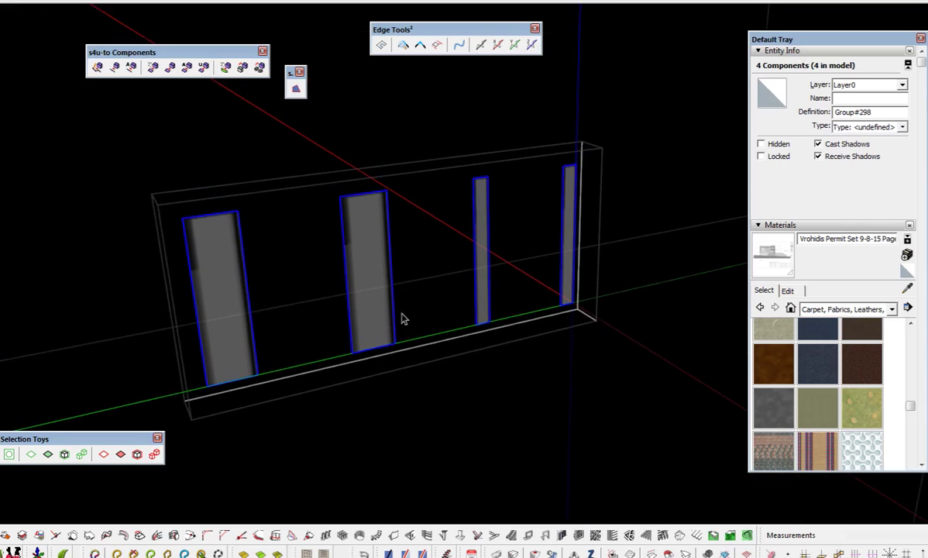
double_click(376, 242)
scroll(368, 261, "up", 4)
key("p")
left_click(378, 336)
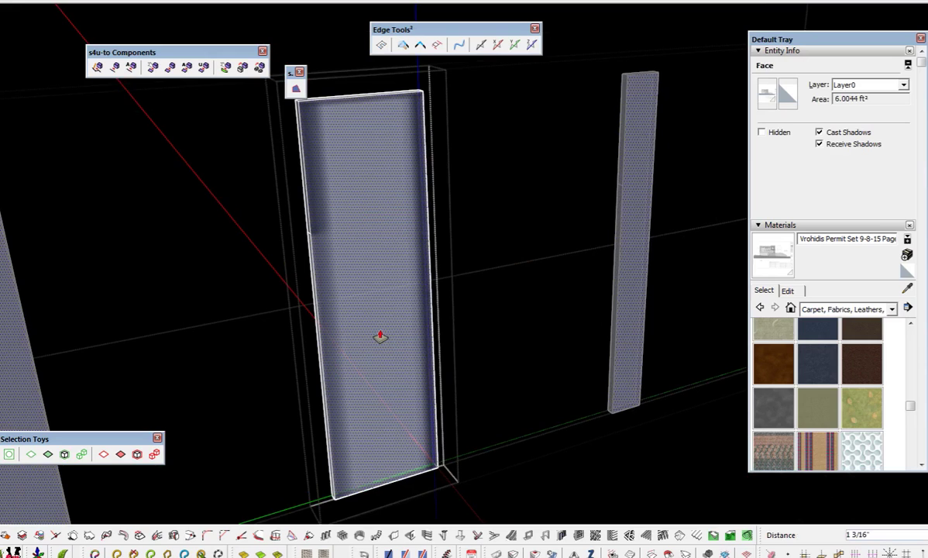
scroll(375, 166, "down", 3)
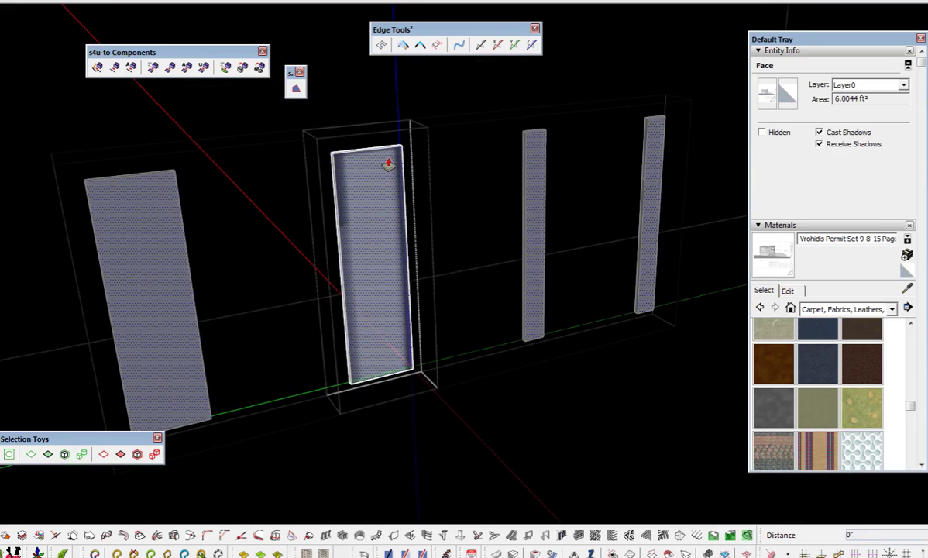
scroll(388, 162, "up", 2)
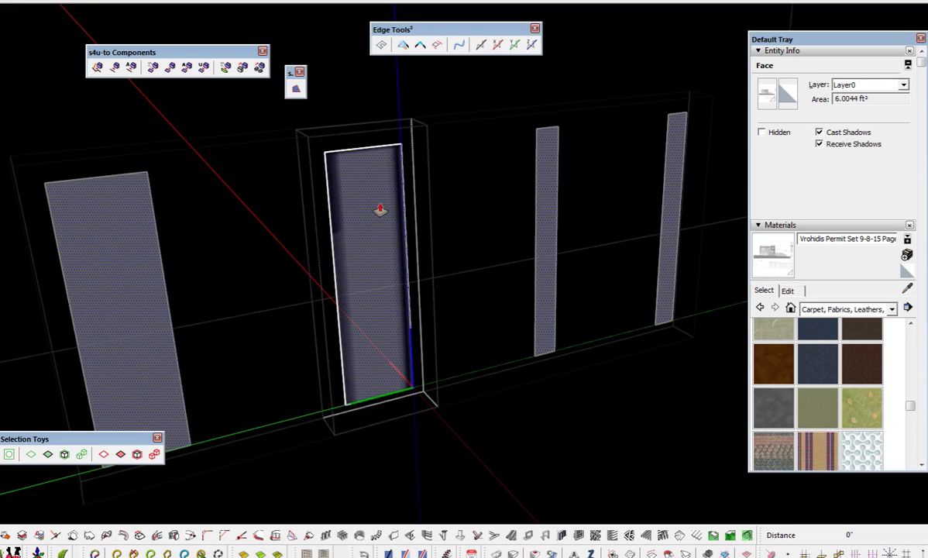
scroll(415, 327, "down", 2)
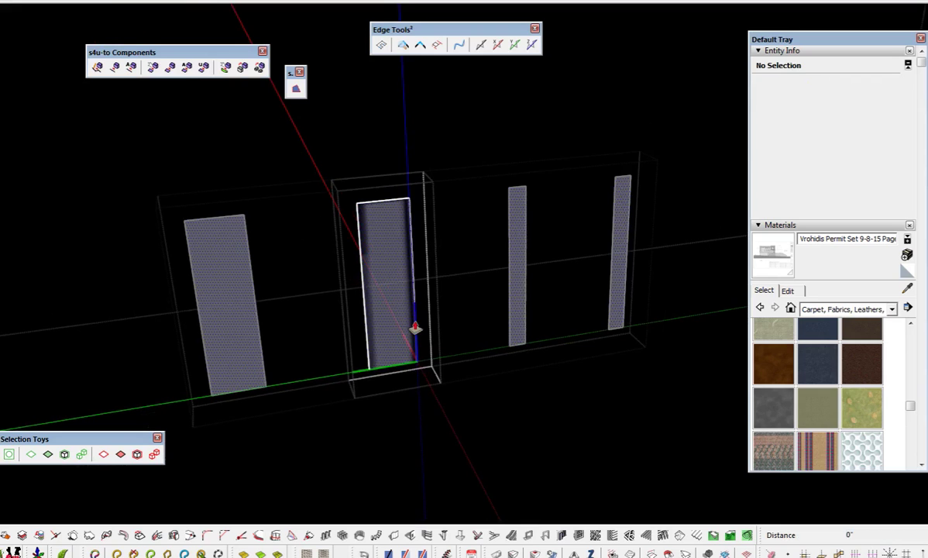
middle_click_drag(492, 309, 298, 278)
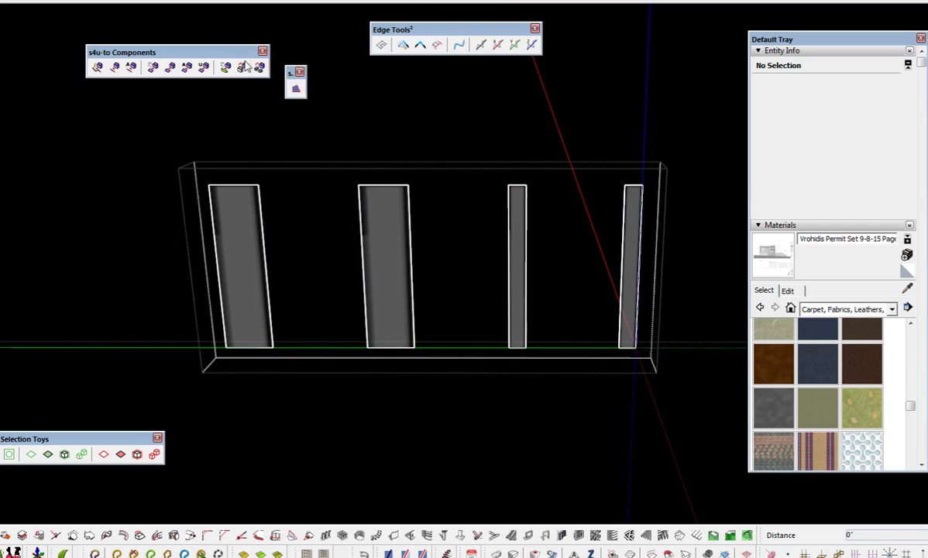
middle_click_drag(377, 251, 420, 288, "shift")
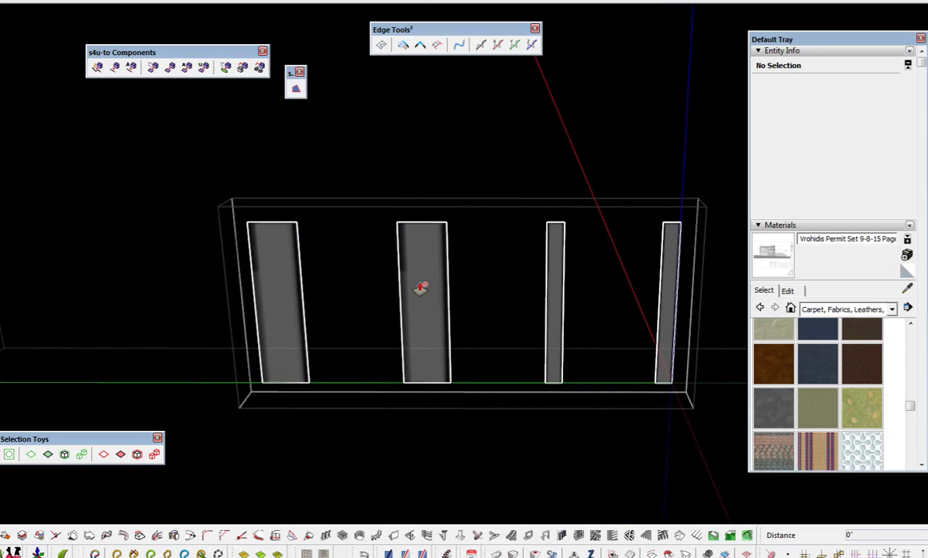
- Leave the panel component and undo the Push/Pull test on the four panels
scroll(418, 288, "down", 3)
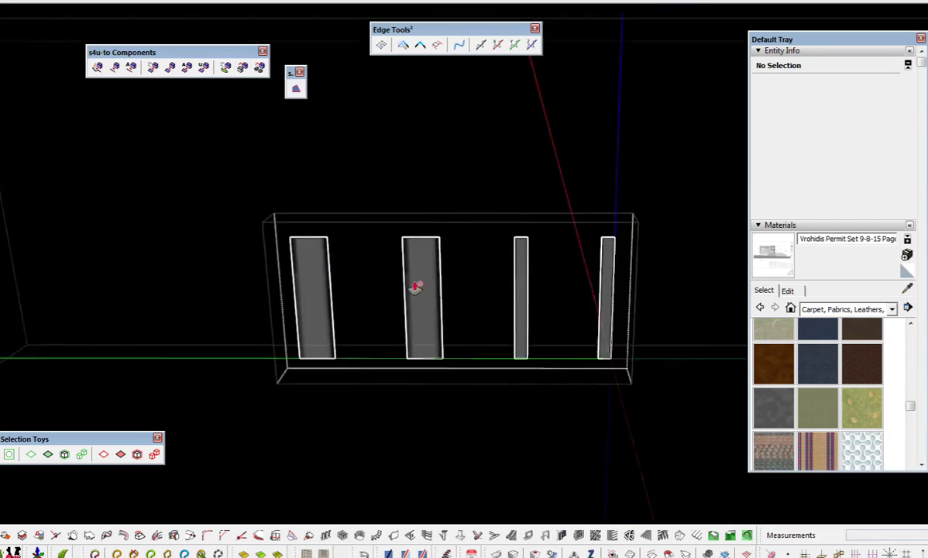
key("h")
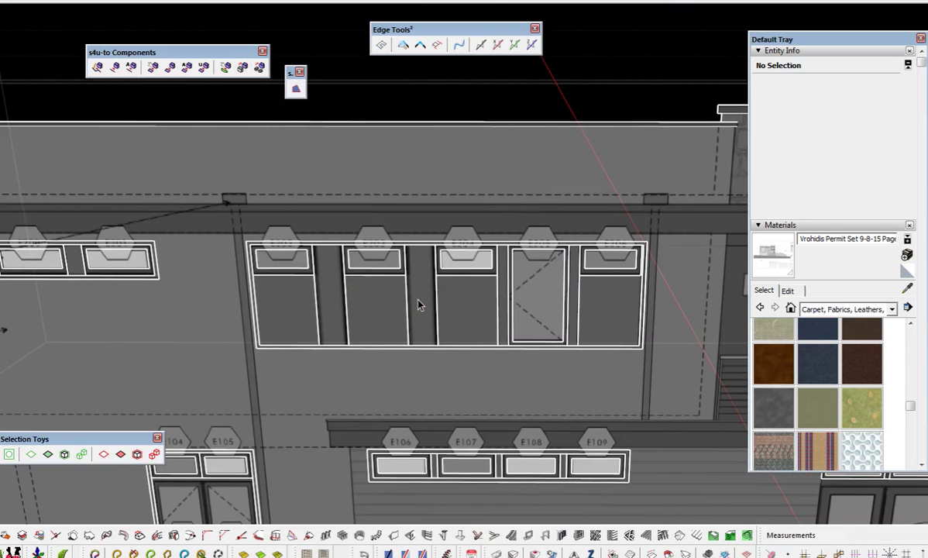
key("ctrl+z")
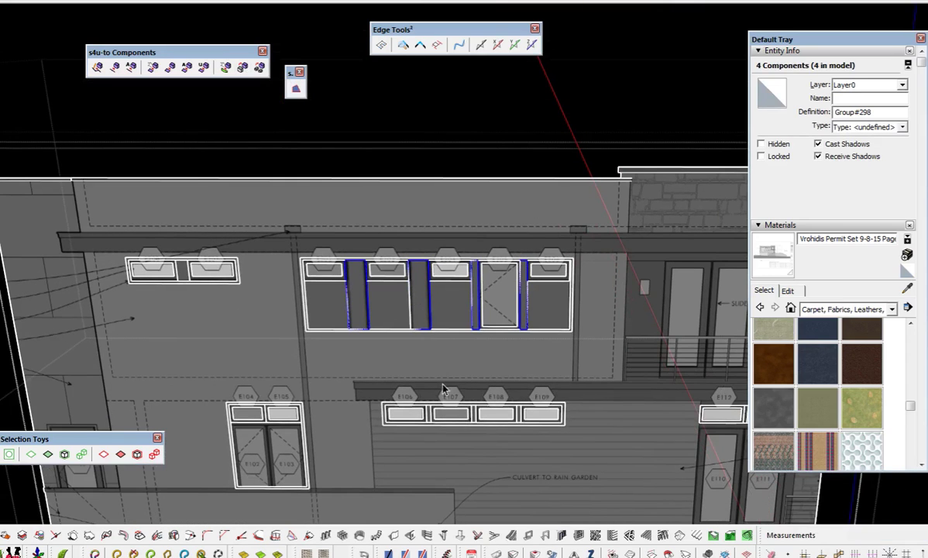
scroll(379, 322, "down", 3)
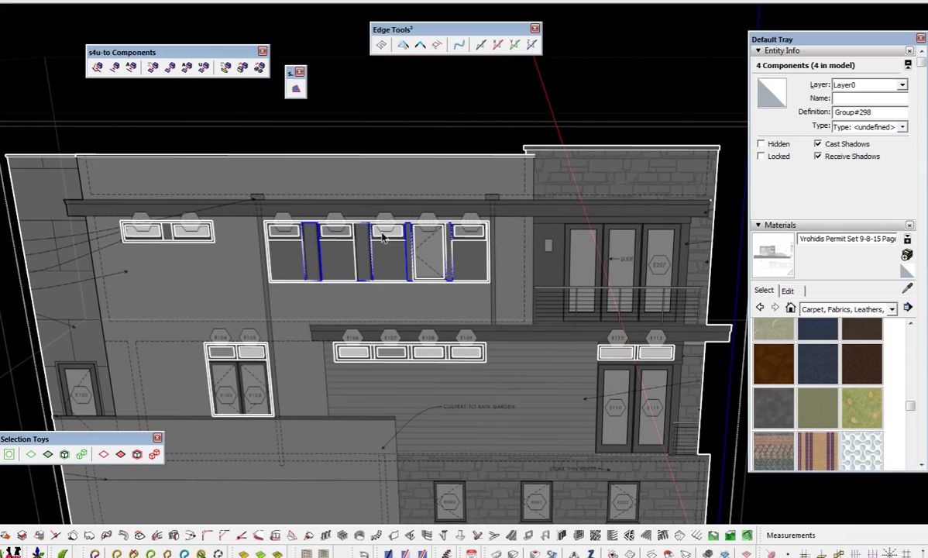
- Open the first panel component between E202 and E203 for editing and try a Push/Pull on its face
scroll(358, 240, "up", 5)
middle_click_drag(311, 261, 348, 276)
double_click(313, 323)
triple_click(313, 323)
scroll(348, 226, "up", 3)
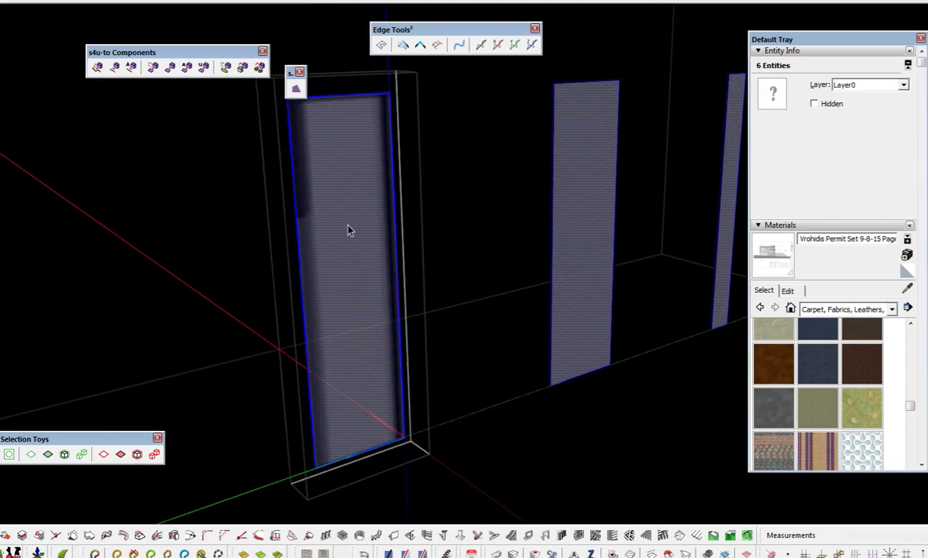
key("Escape")
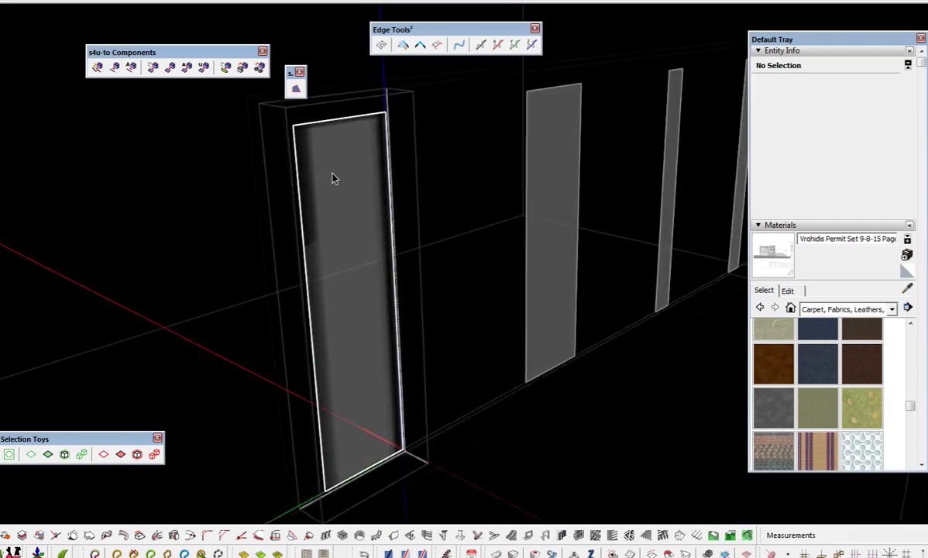
key("p")
left_click_drag(314, 206, 314, 295)
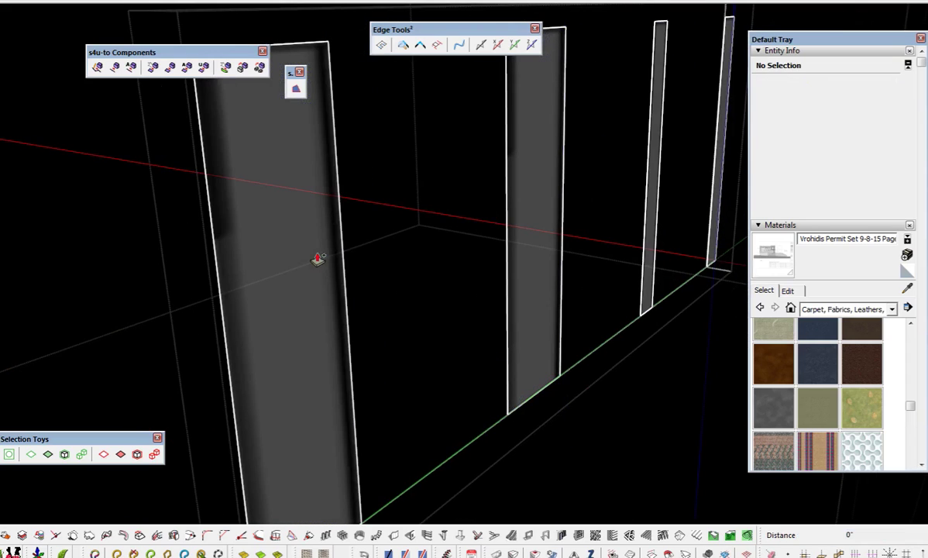
key("space")
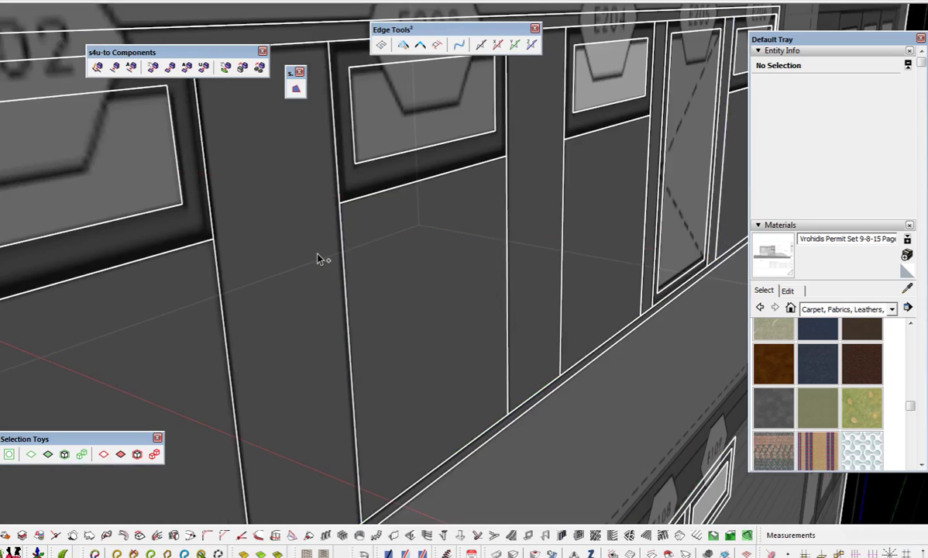
- Try a Push/Pull of about 4 5/8" on the panel group between E202 and E203 and examine its side faces
left_click(317, 256)
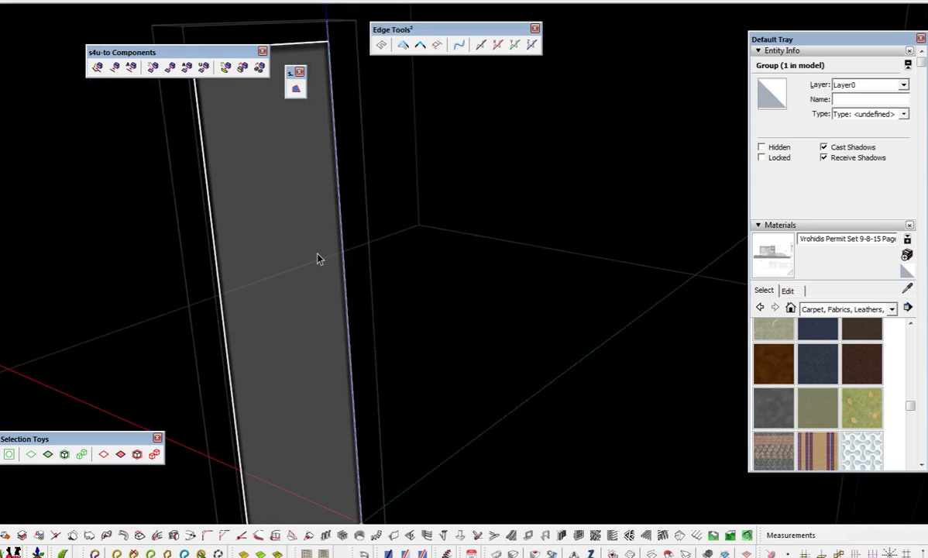
key("p")
left_click_drag(300, 279, 316, 285)
scroll(232, 250, "up", 2)
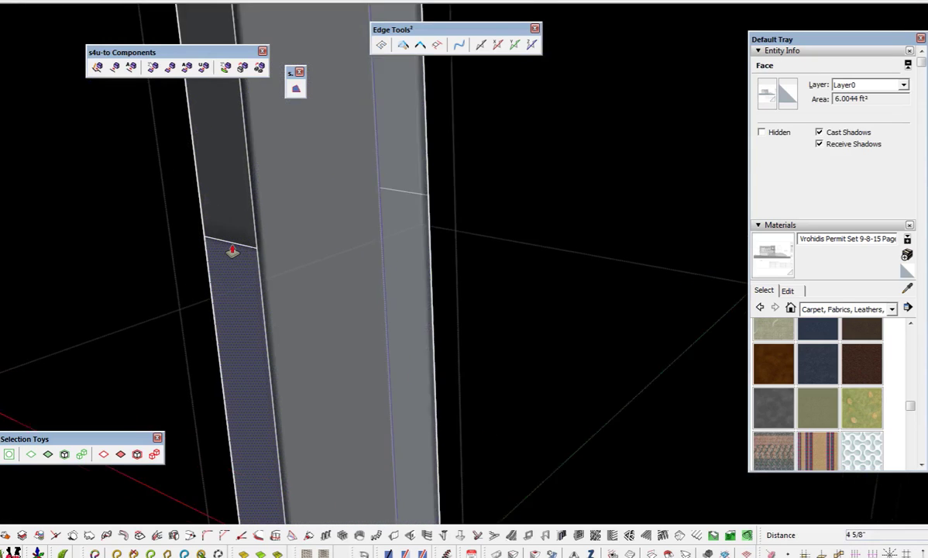
scroll(233, 250, "up", 3)
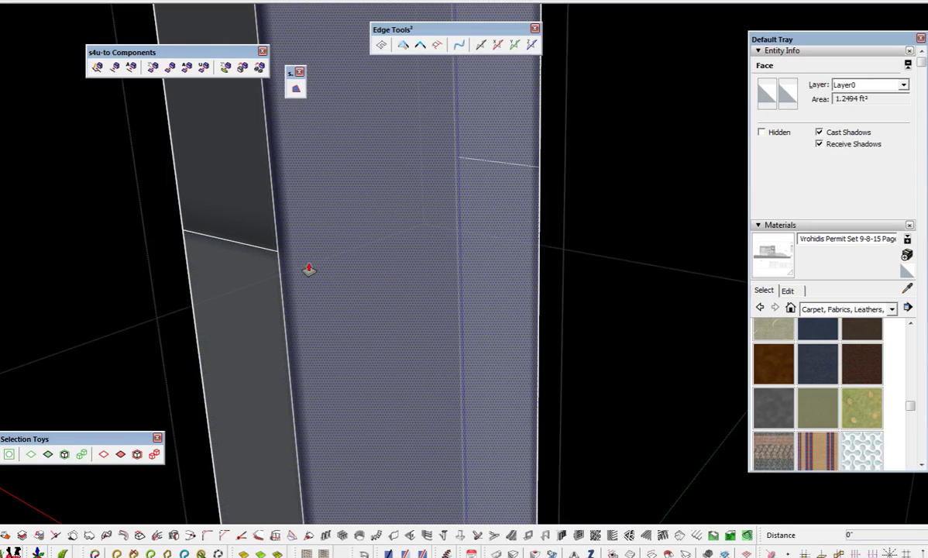
middle_click_drag(309, 269, 16, 246)
scroll(257, 192, "down", 3)
scroll(257, 193, "down", 5)
scroll(230, 179, "up", 3)
middle_click_drag(327, 211, 341, 225)
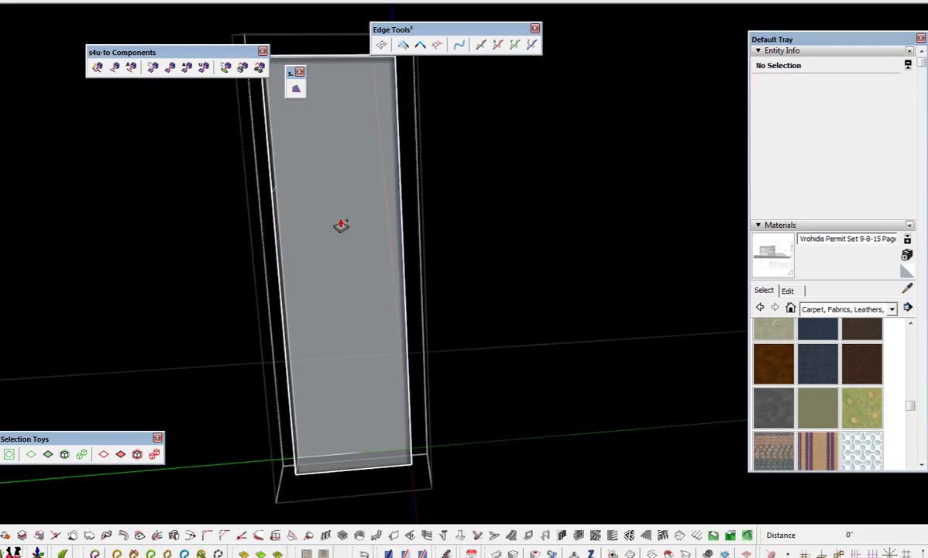
- Undo the test extrusion and the conversion of the traced window faces into groups
scroll(341, 224, "down", 5)
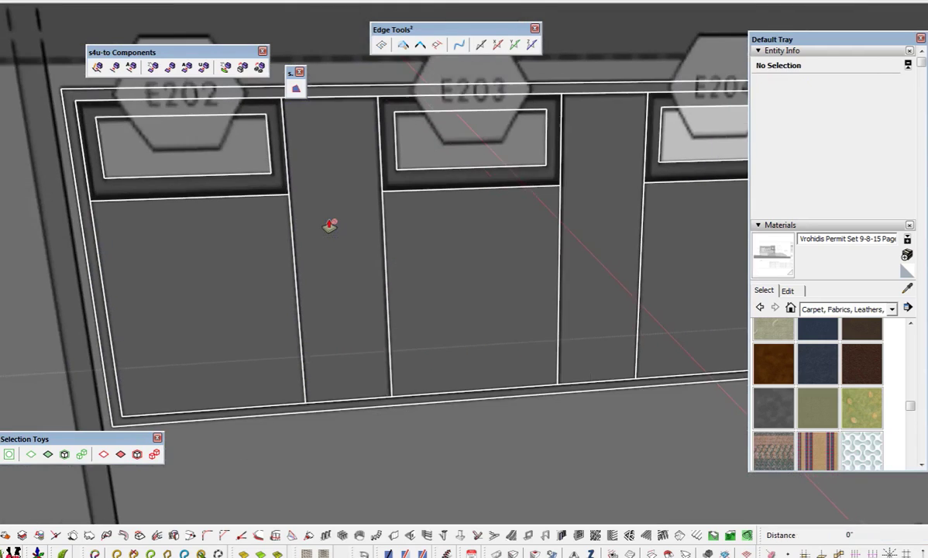
scroll(327, 224, "down", 5)
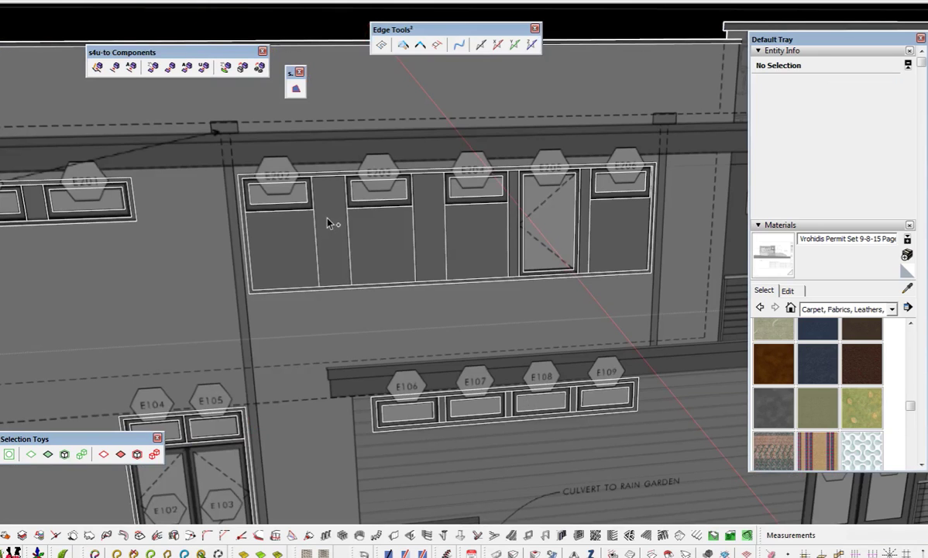
scroll(326, 217, "down", 2)
scroll(375, 231, "down", 3)
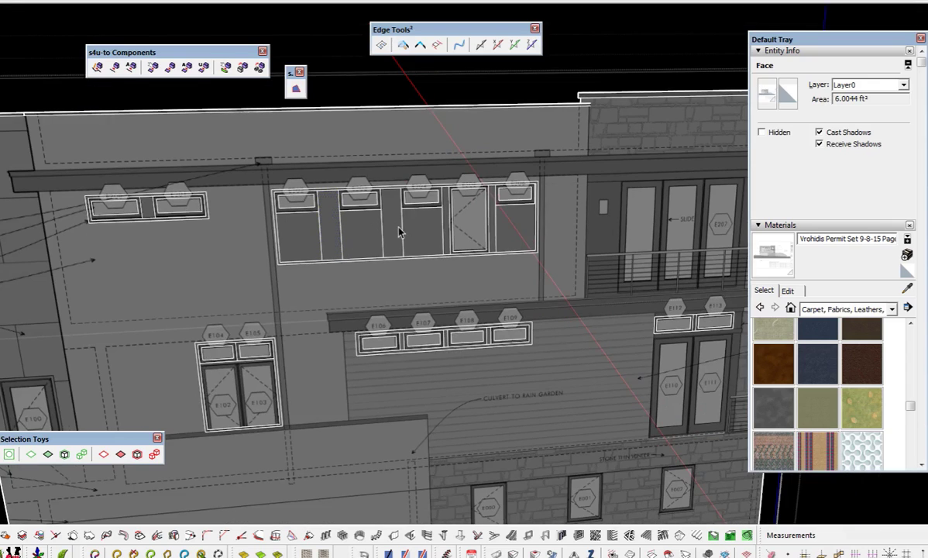
- Display the vertices of all traced window geometry with the vertex editing tool and examine the panel corners around E202 to E204
left_click(375, 270)
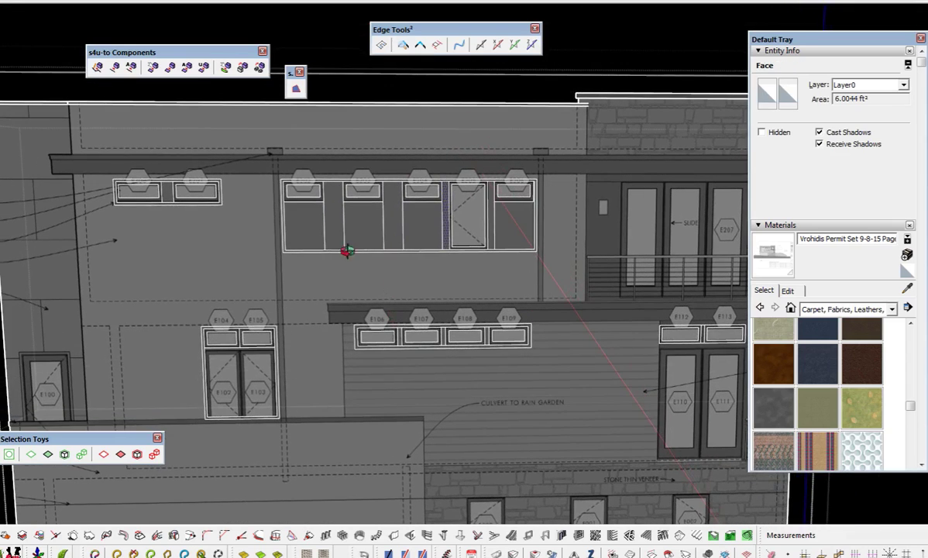
left_click_drag(606, 417, 672, 437)
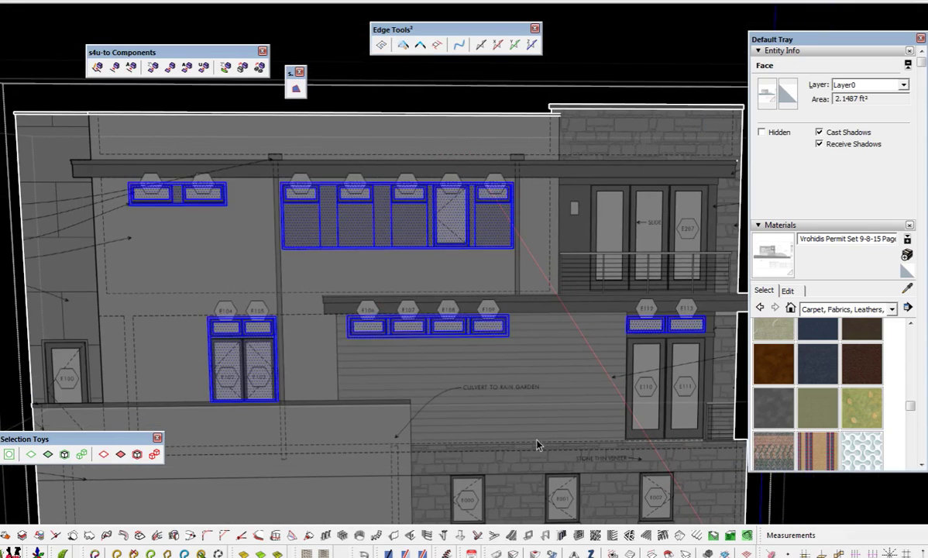
middle_click_drag(505, 420, 469, 384, "shift")
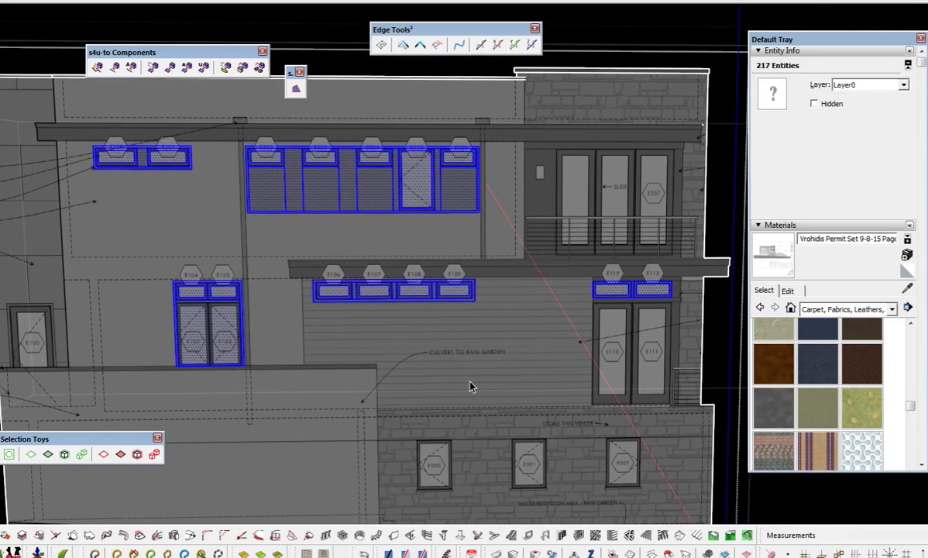
key("v")
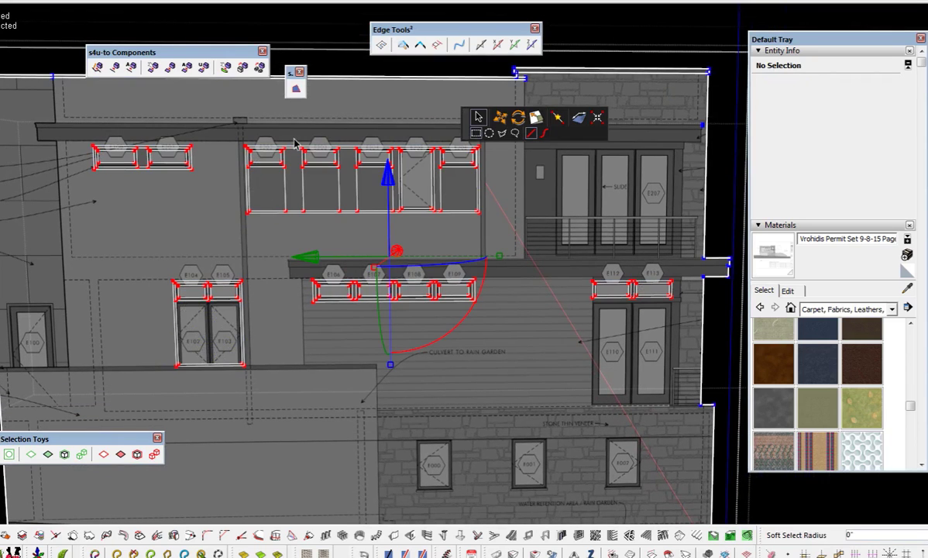
scroll(294, 143, "up", 10)
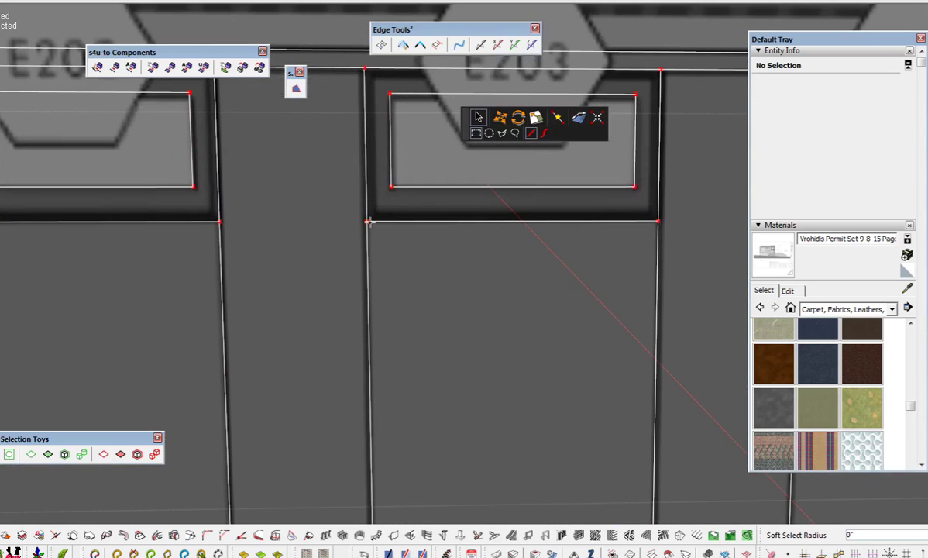
scroll(340, 207, "down", 2)
mouse_move(340, 206)
middle_mouse_down()
mouse_move(578, 316)
mouse_move(313, 302)
middle_mouse_up()
scroll(308, 245, "up", 1)
scroll(309, 245, "down", 6)
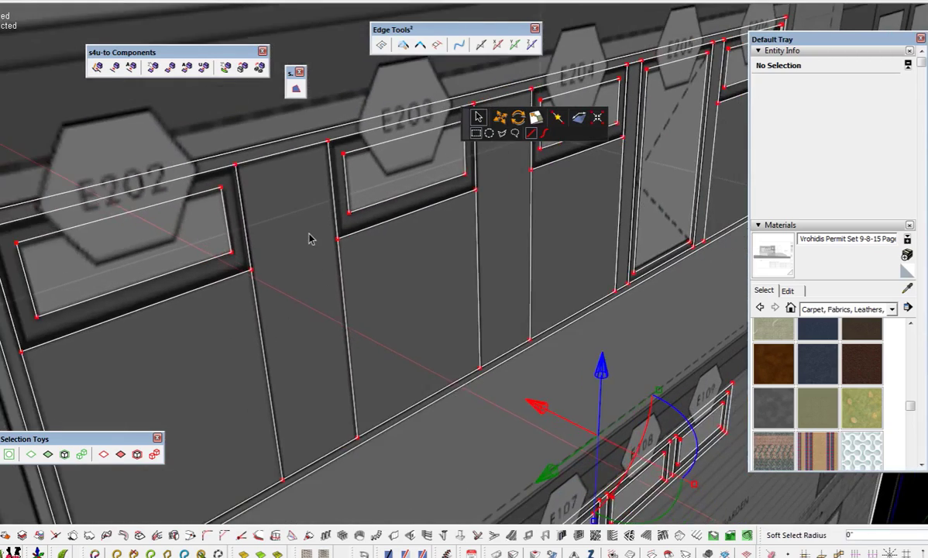
- Select all the traced window geometry and convert every face into its own group with F2G: by Any Edge
key("ctrl+a")
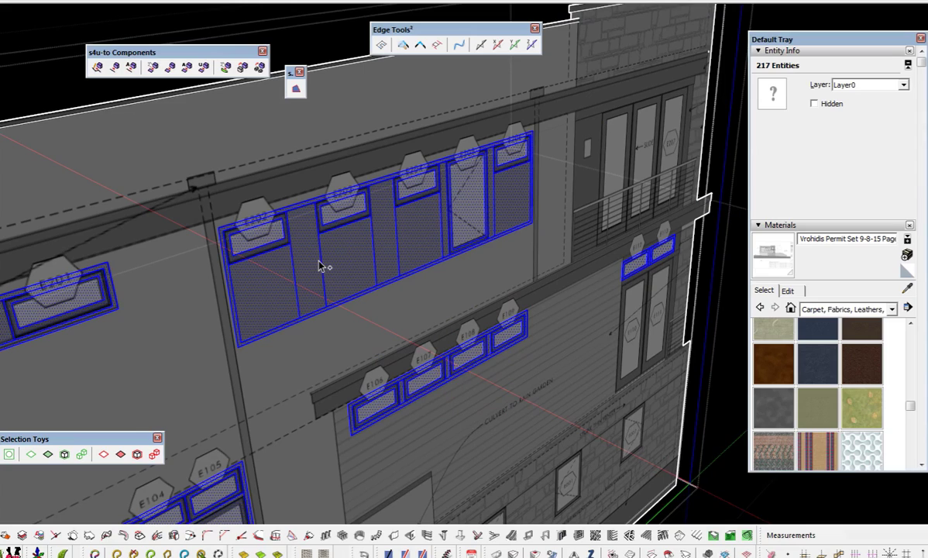
left_click(316, 261)
middle_click_drag(377, 313, 166, 218)
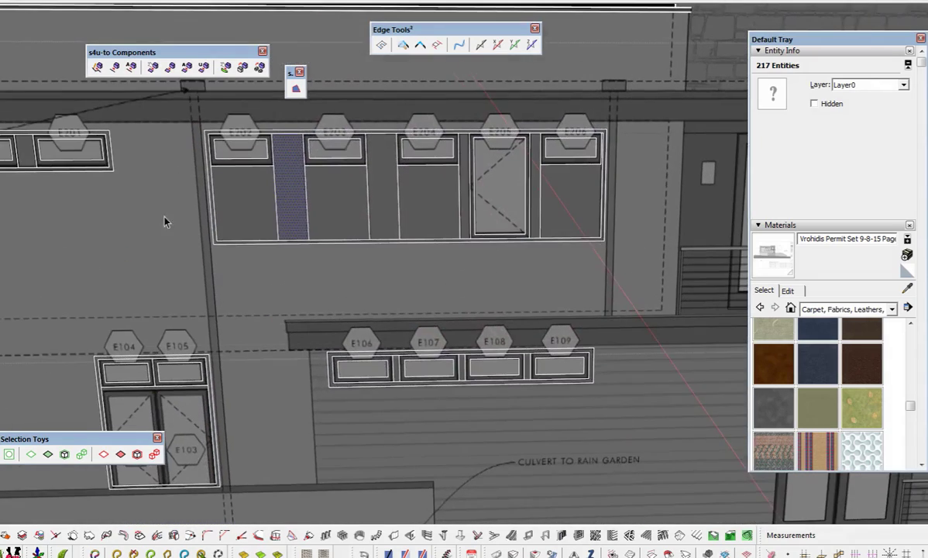
scroll(257, 230, "down", 4)
scroll(261, 222, "down", 1)
left_click_drag(76, 157, 598, 395)
scroll(325, 195, "up", 5)
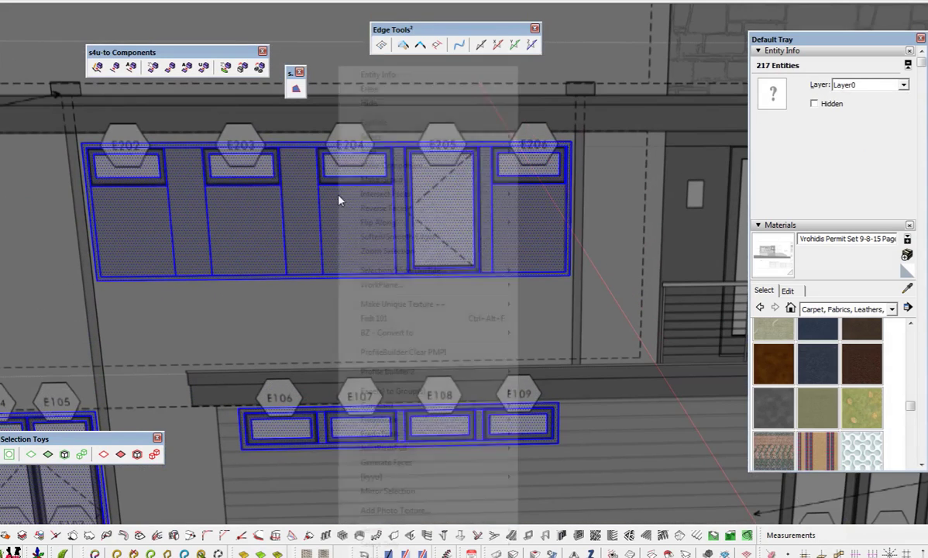
right_click(337, 199)
mouse_move(434, 396)
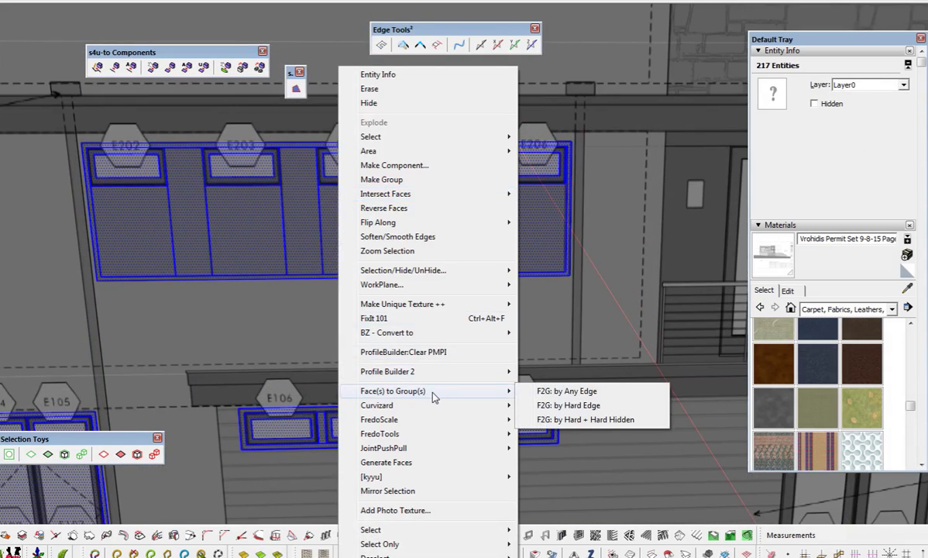
left_click(561, 391)
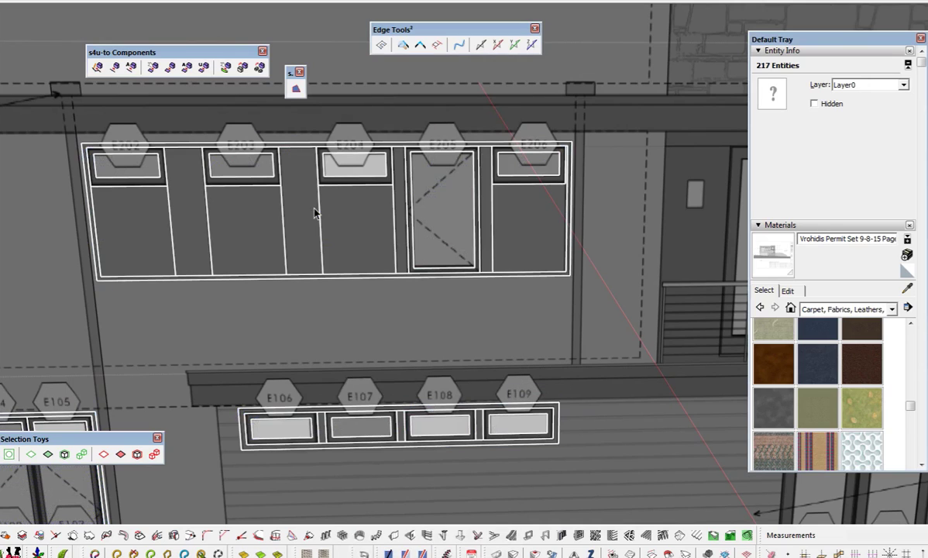
- Open several panel groups in the E202 to E206 window band one at a time and examine the vertices along their edges
left_click(238, 191)
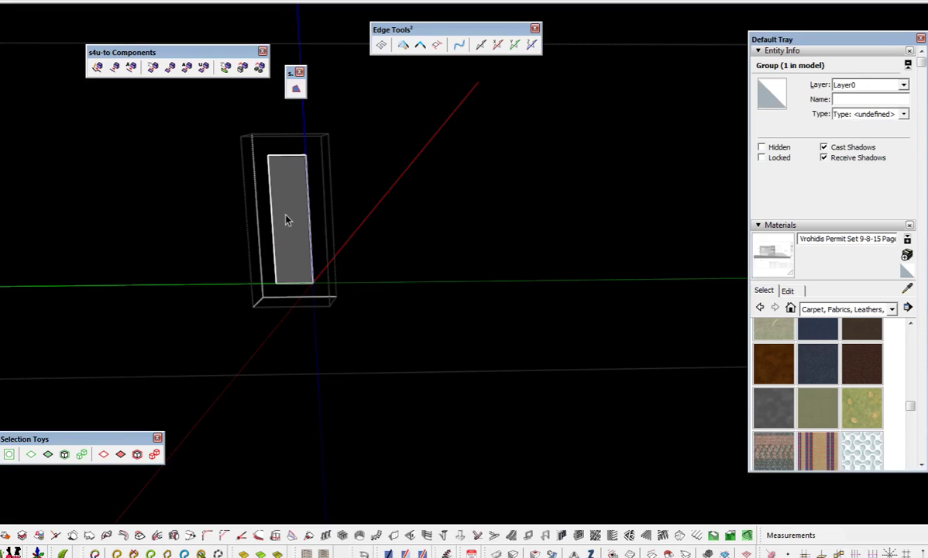
double_click(286, 220)
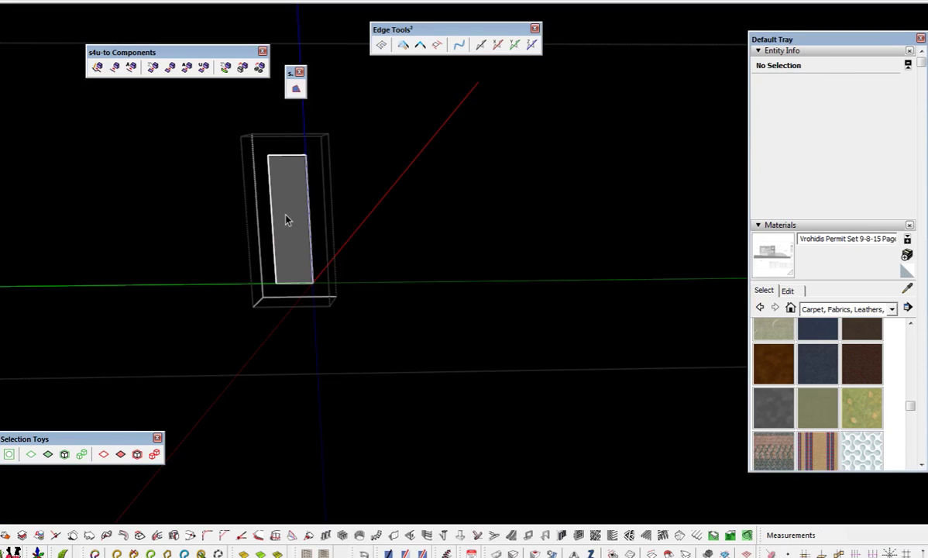
key("v")
scroll(283, 199, "up", 4)
key("space")
key("v")
double_click(391, 225)
key("space")
double_click(417, 250)
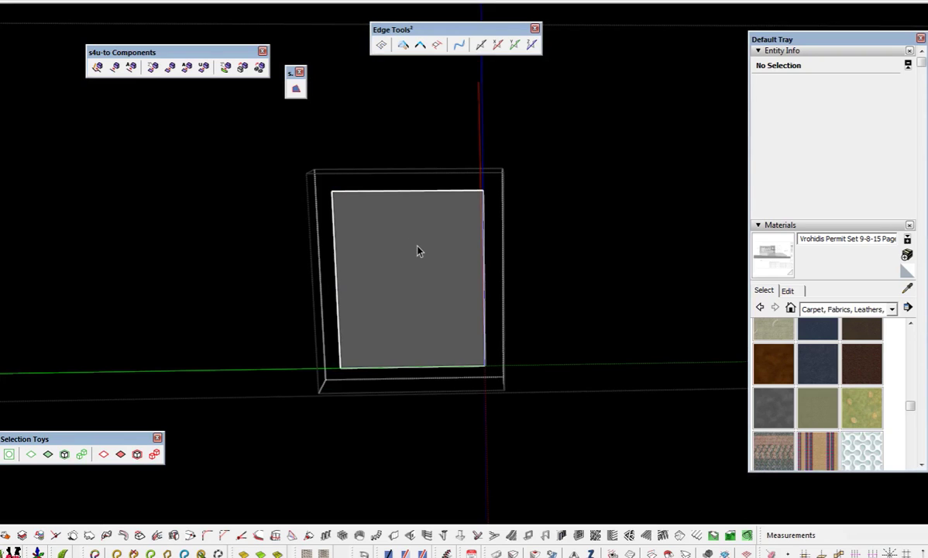
key("Escape")
double_click(515, 238)
key("v")
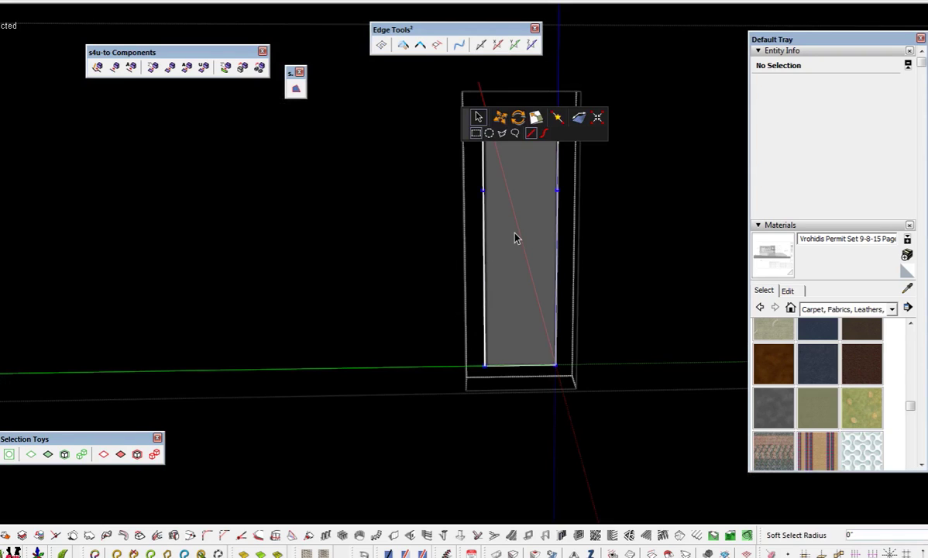
key("Escape")
- Open the outer frame group around windows E200 and E201, examine its vertices, and return to the full elevation
scroll(504, 233, "down", 2)
middle_click_drag(317, 259, 536, 244, "shift")
scroll(300, 180, "up", 5)
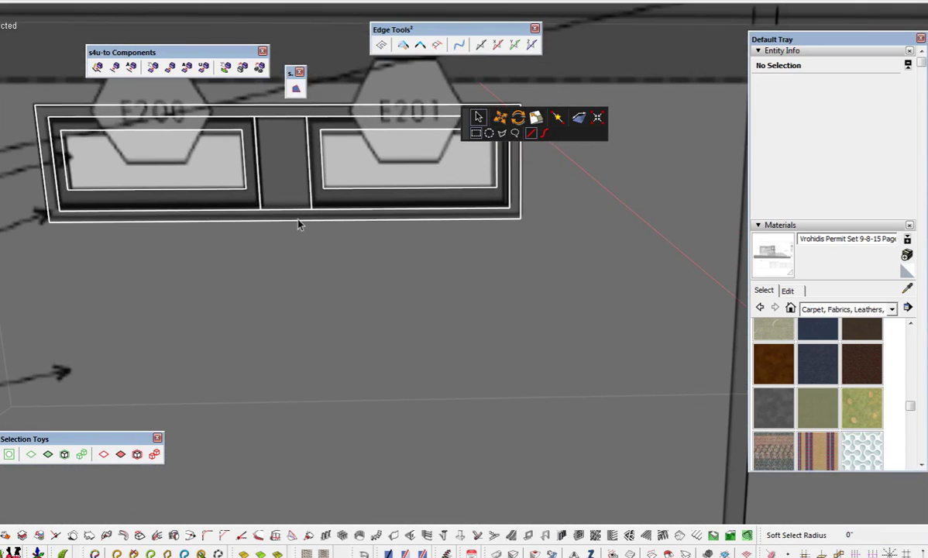
key("space")
left_click(301, 222)
double_click(300, 223)
key("v")
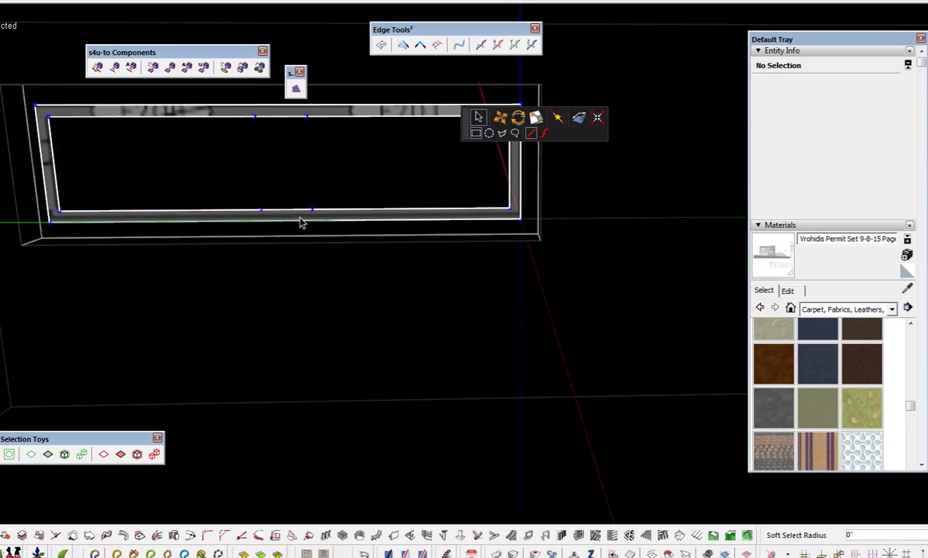
scroll(203, 116, "down", 6)
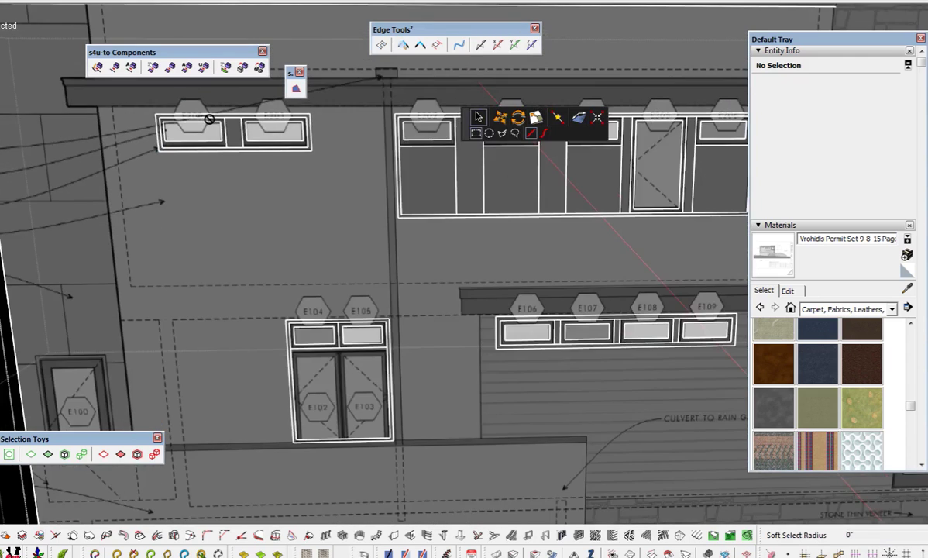
scroll(209, 119, "down", 5)
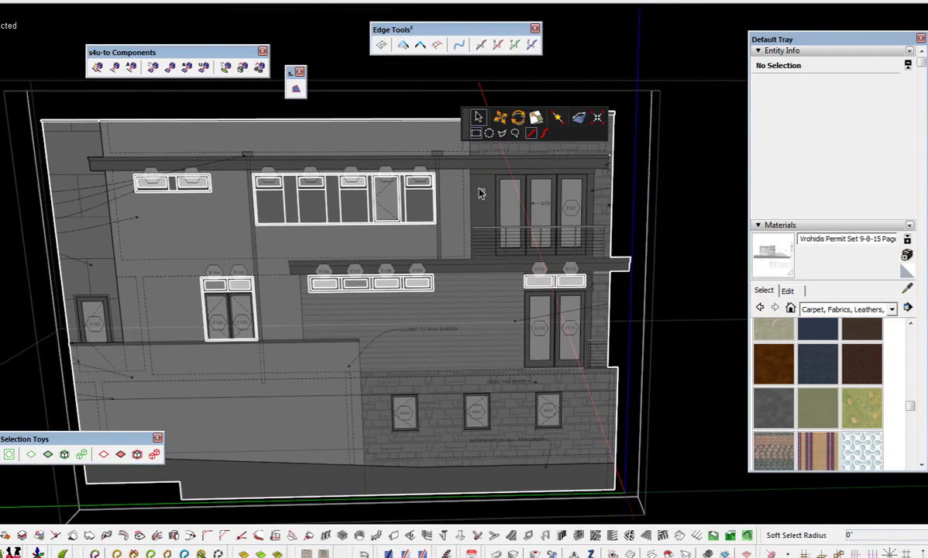
middle_click_drag(182, 170, 209, 124)
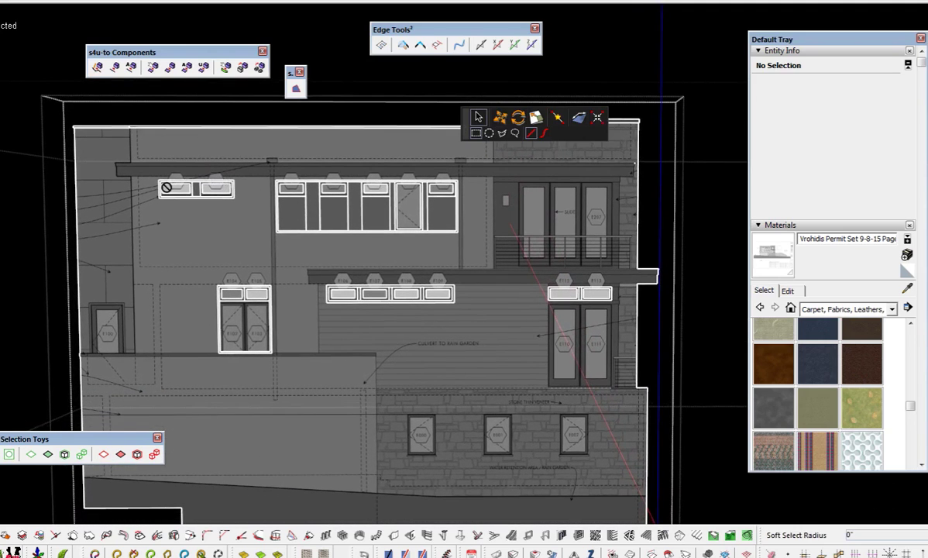
- Select all the traced window geometry on the elevation and turn each face into its own group with the s4u to Components tools
middle_click_drag(186, 193, 160, 187, "shift")
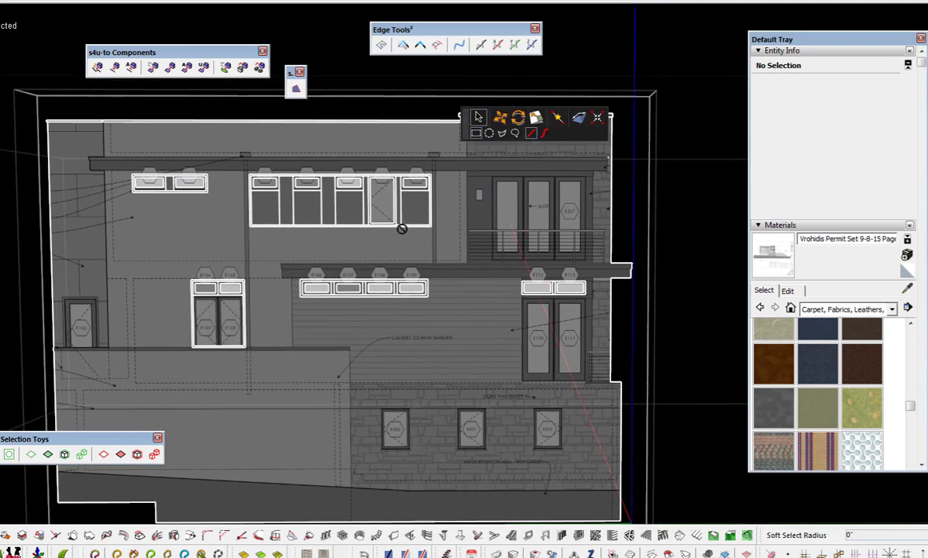
key("space")
left_click_drag(97, 133, 568, 358)
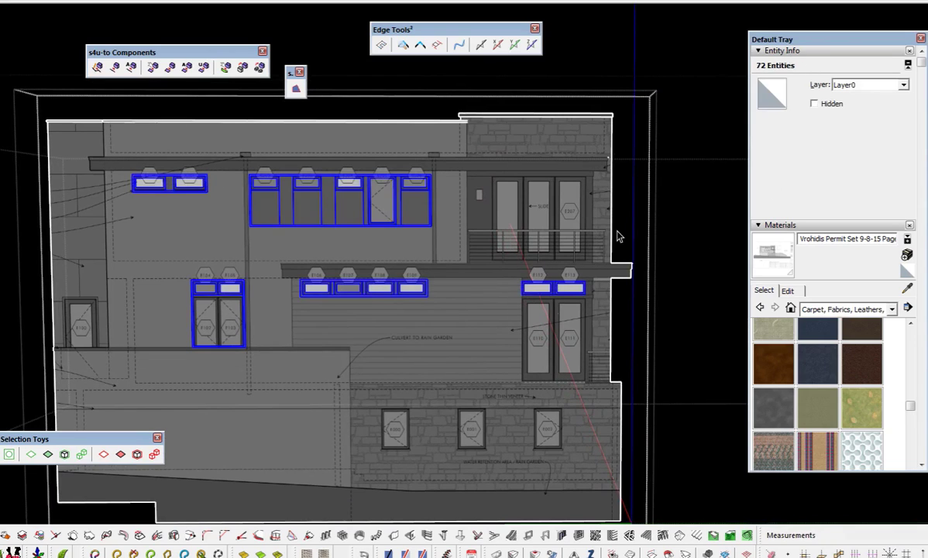
left_click_drag(93, 439, 189, 14)
left_click(171, 67)
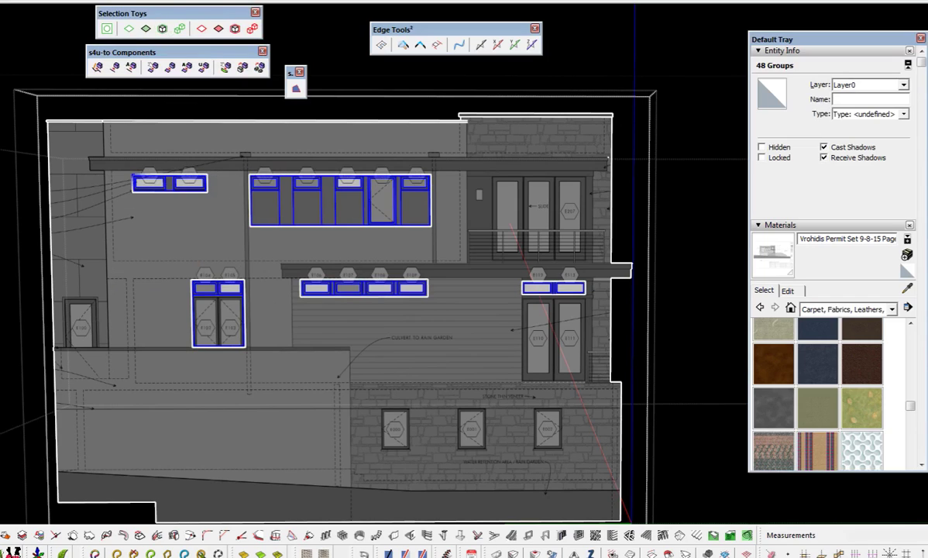
- Run Remove Lonely Vertices on all the selected window groups with the action set to Remove
left_click_drag(8, 10, 20, 99)
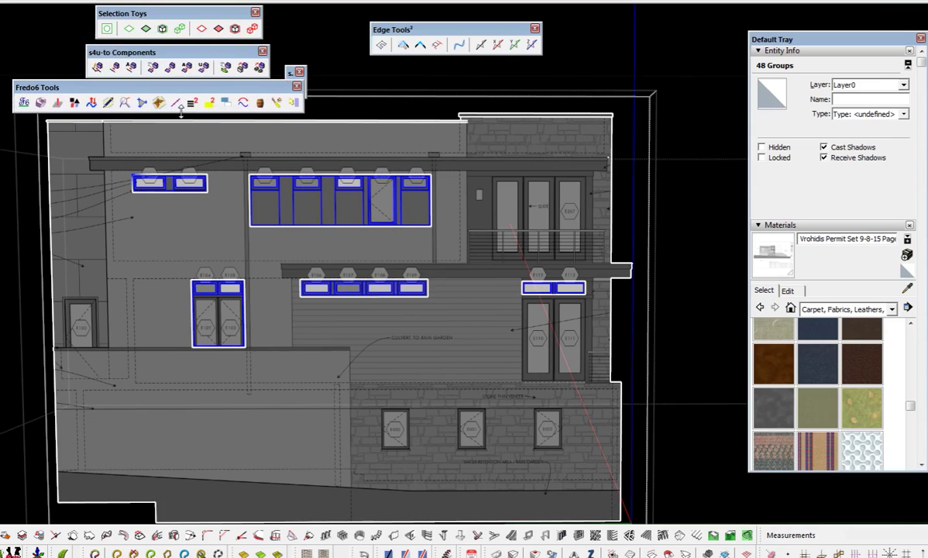
left_click_drag(289, 41, 289, 19)
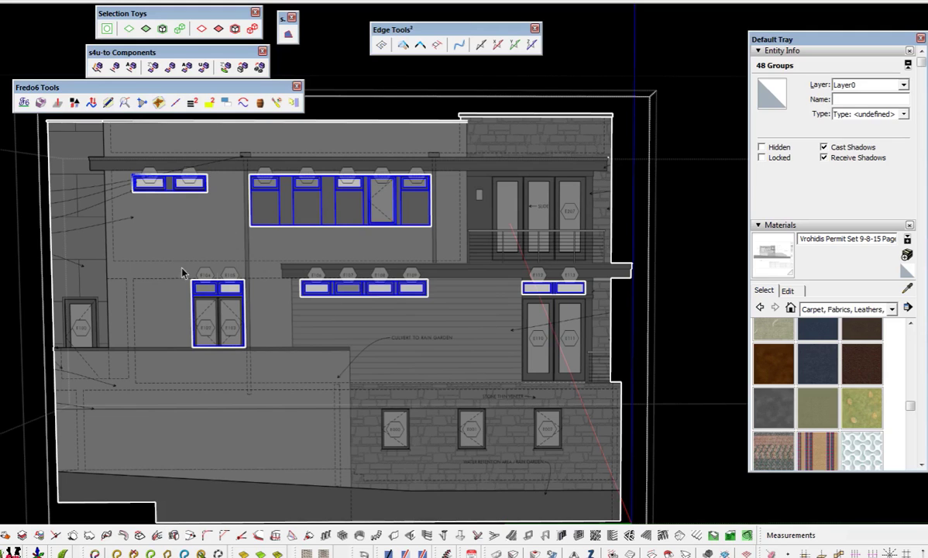
scroll(320, 212, "up", 3)
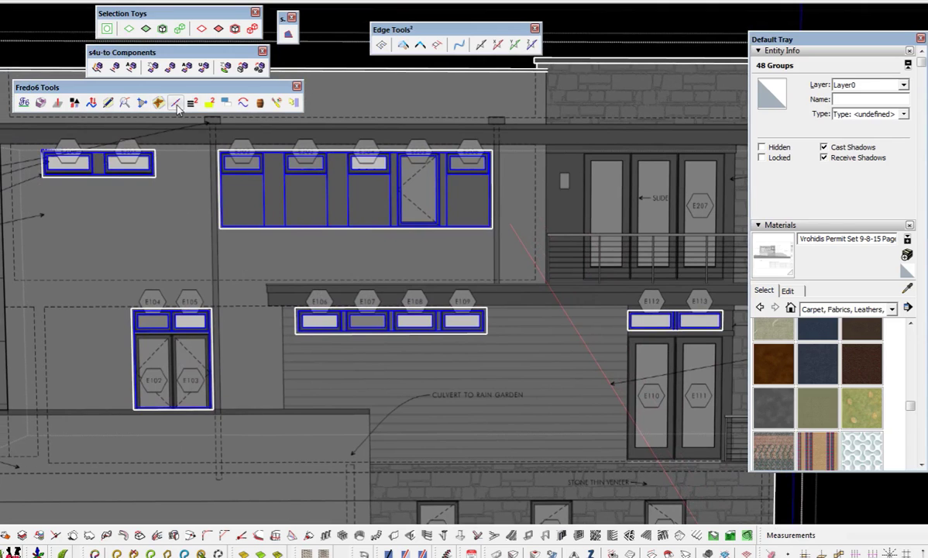
scroll(256, 163, "up", 6)
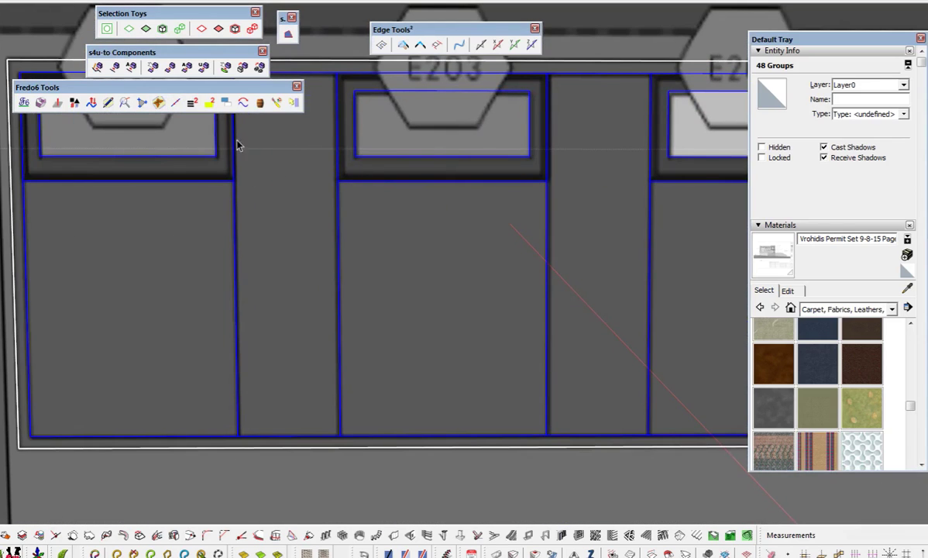
scroll(265, 218, "down", 2)
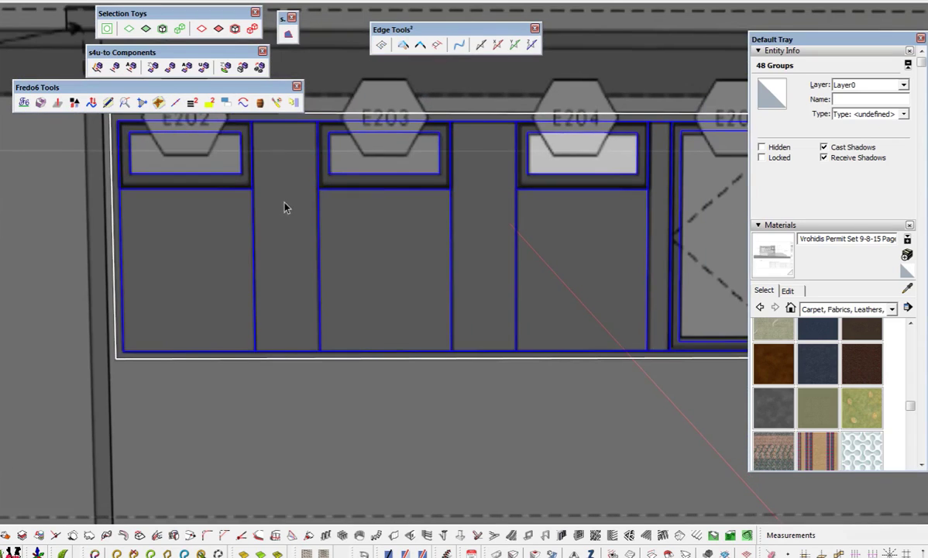
scroll(255, 233, "up", 5)
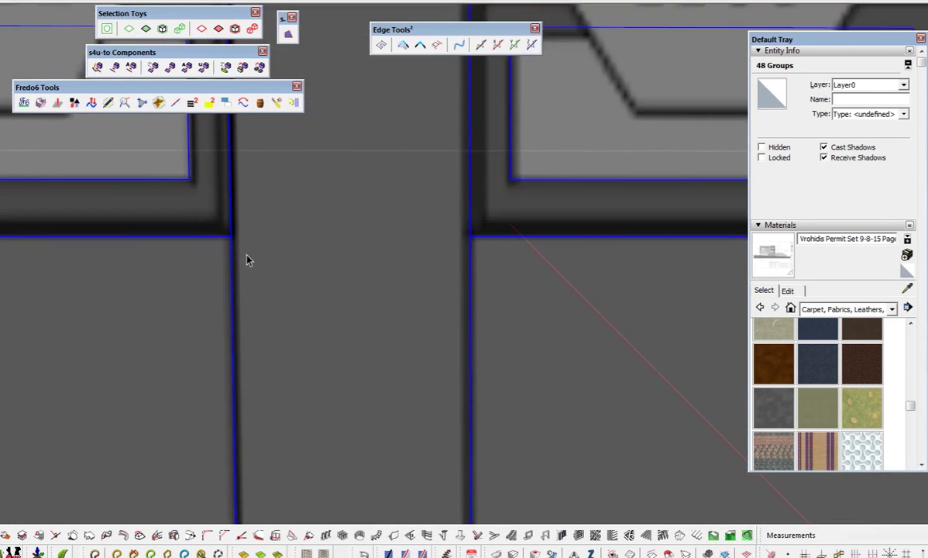
scroll(313, 165, "down", 4)
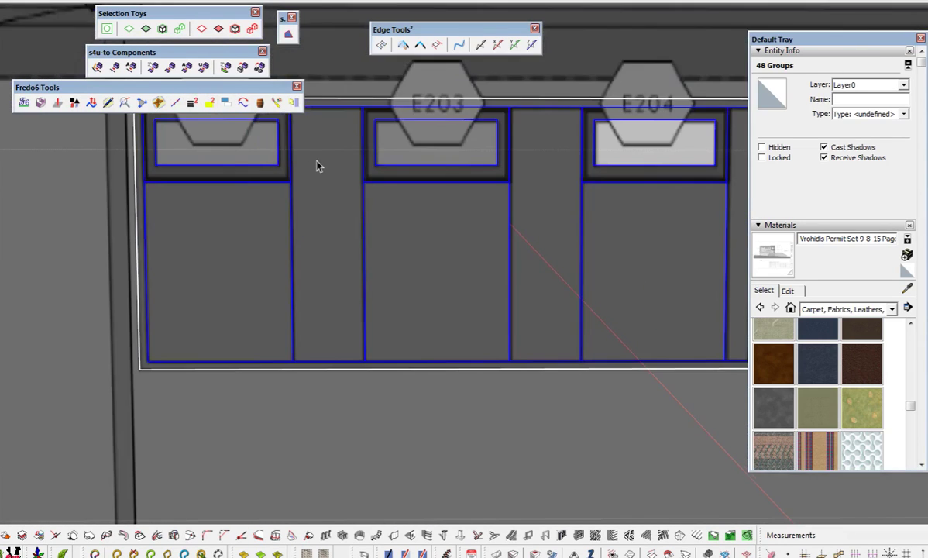
scroll(220, 155, "down", 3)
scroll(205, 143, "down", 4)
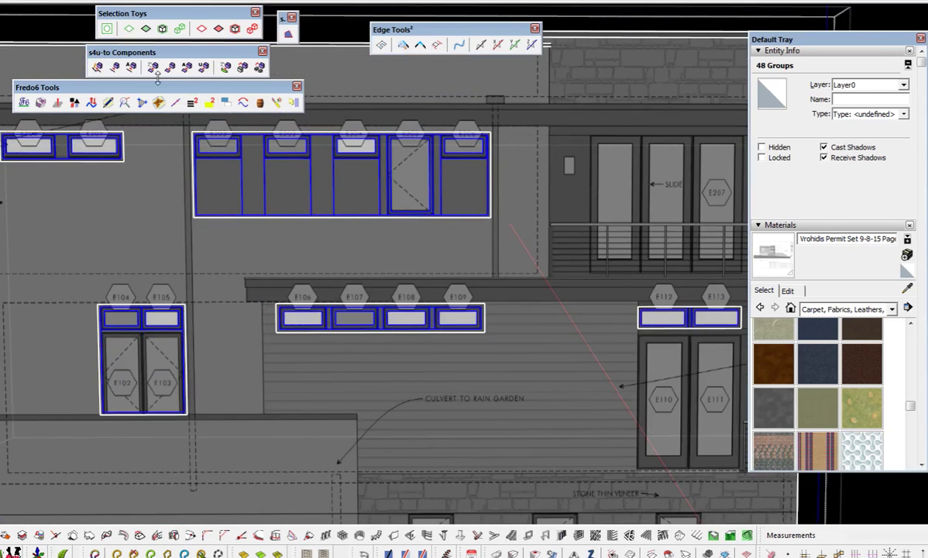
scroll(260, 239, "down", 1)
left_click(158, 101)
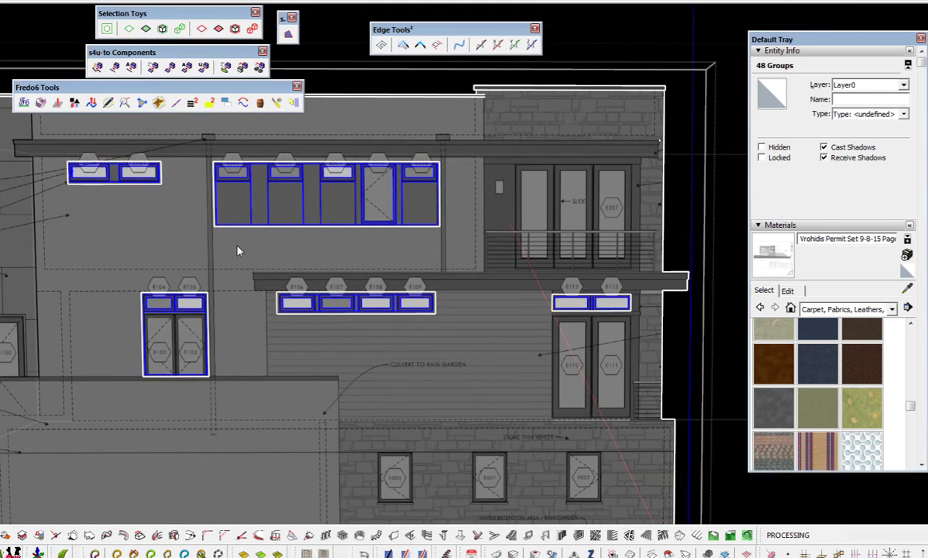
left_click_drag(436, 223, 364, 64)
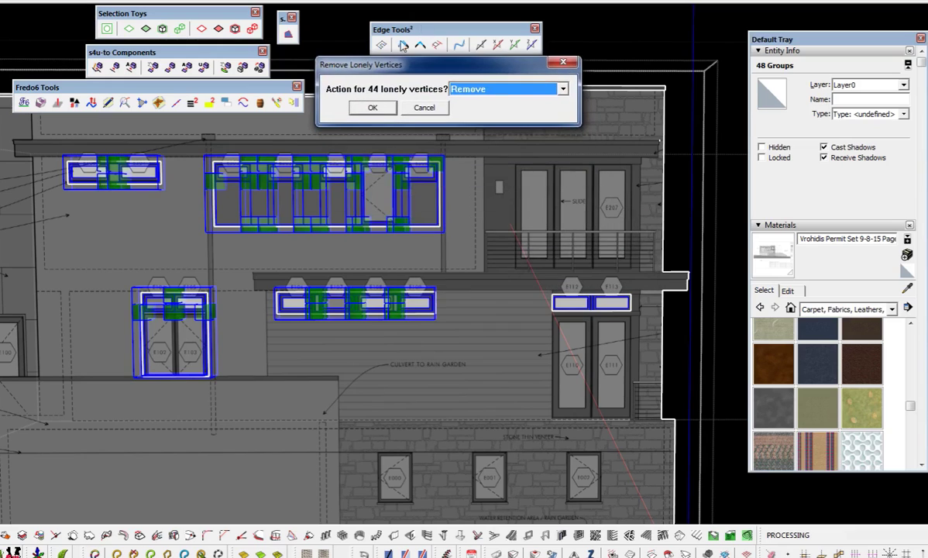
left_click(376, 111)
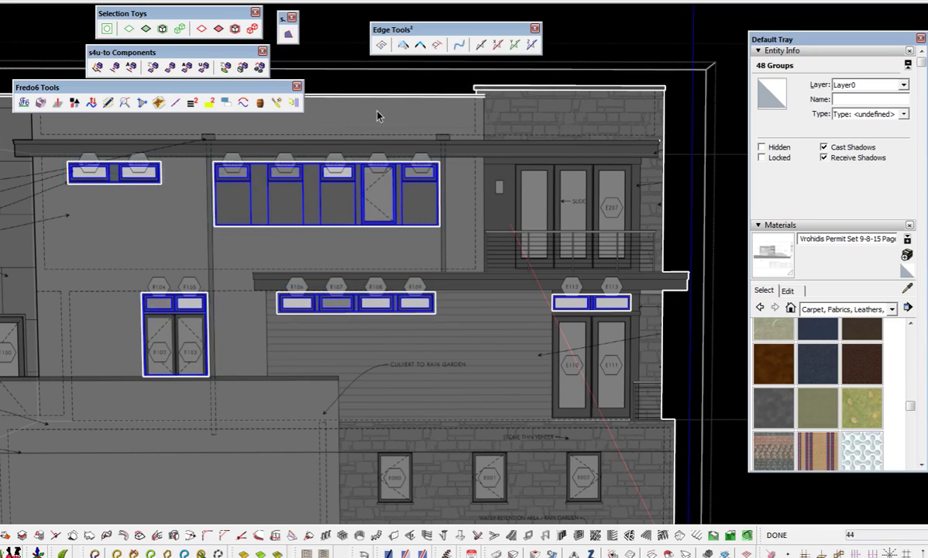
- Open a narrow panel group in the E202 to E206 window band, try extruding its face about 1' 4 13/16", and inspect the sides
mouse_move(305, 223)
middle_mouse_down()
mouse_move(354, 230)
mouse_move(531, 303)
middle_mouse_up()
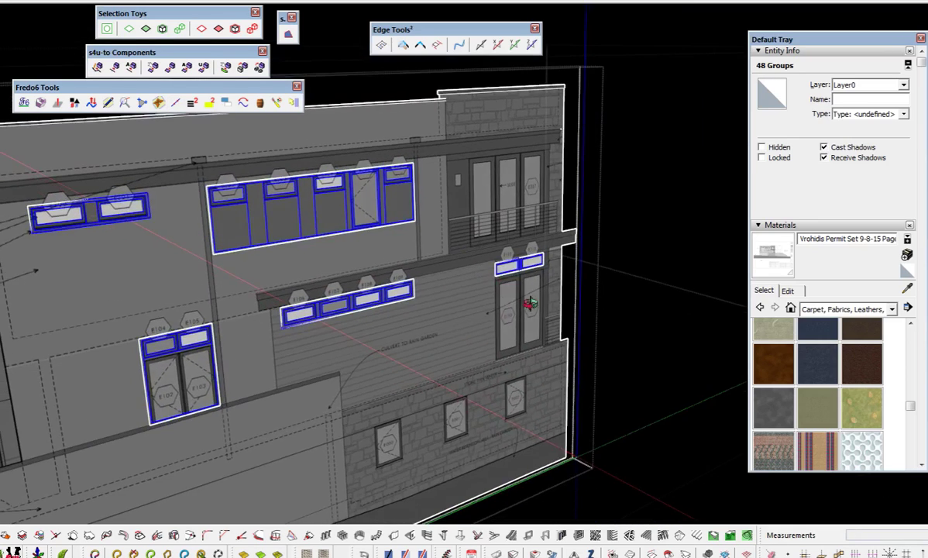
scroll(211, 180, "up", 6)
double_click(271, 228)
double_click(292, 230)
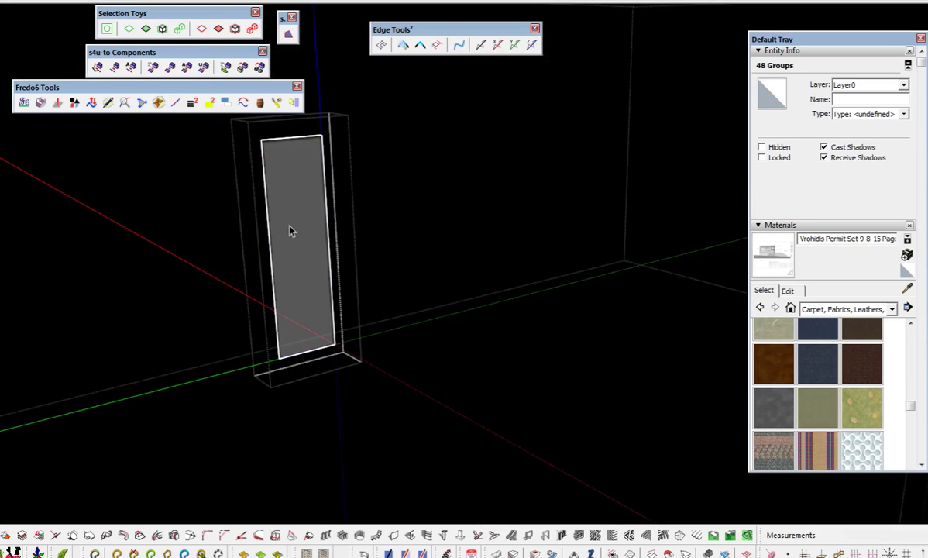
key("p")
left_click_drag(314, 247, 327, 257)
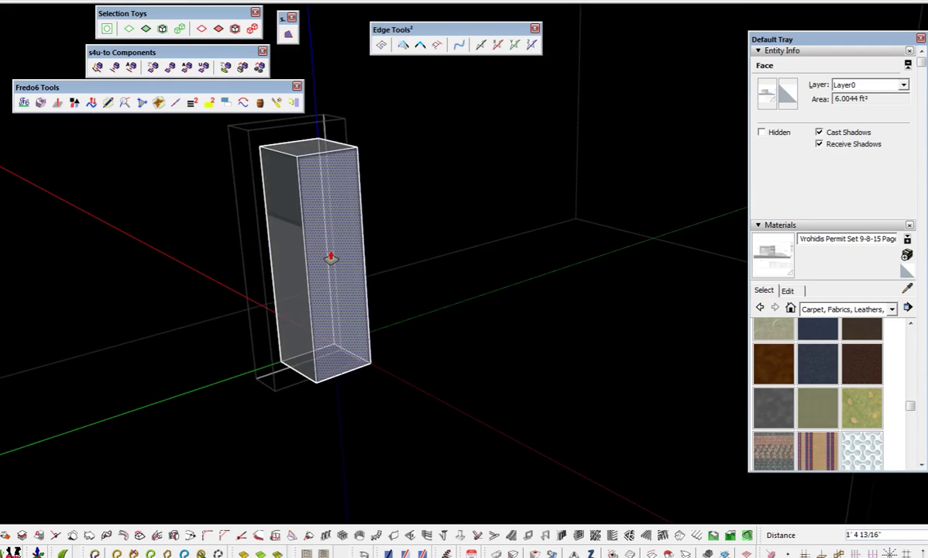
scroll(321, 263, "up", 3)
key("p")
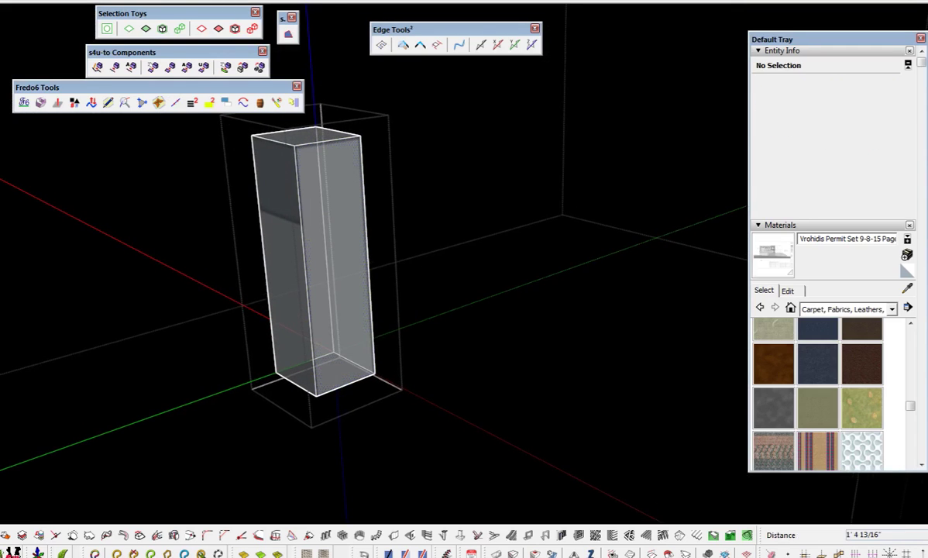
middle_click_drag(292, 209, 405, 313)
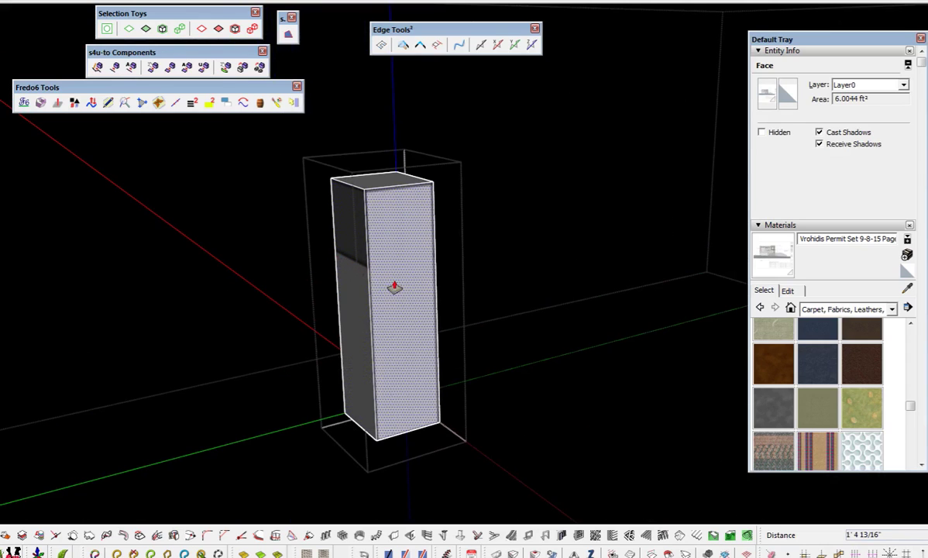
middle_click_drag(326, 346, 382, 145)
middle_click_drag(429, 373, 412, 311)
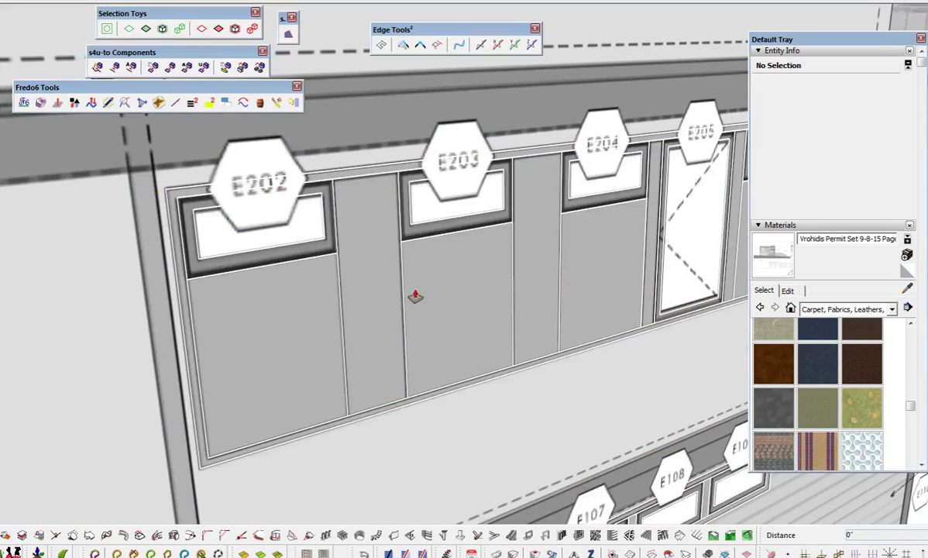
- Return to the full elevation and select the glass and frame groups of window E200 together
scroll(197, 309, "up", 3)
scroll(197, 310, "down", 10)
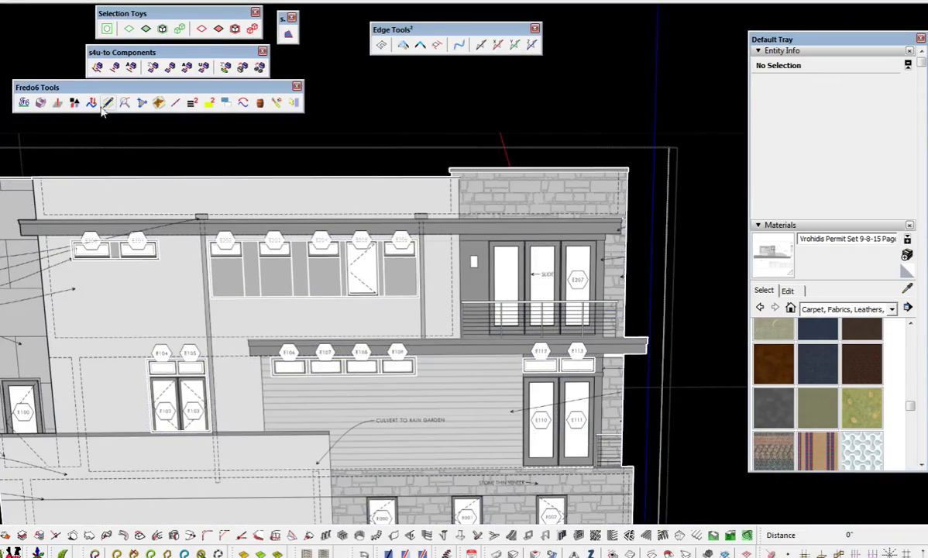
left_click(192, 103)
middle_click_drag(280, 346, 323, 282, "shift")
left_click(352, 375)
middle_click_drag(353, 375, 368, 315, "shift")
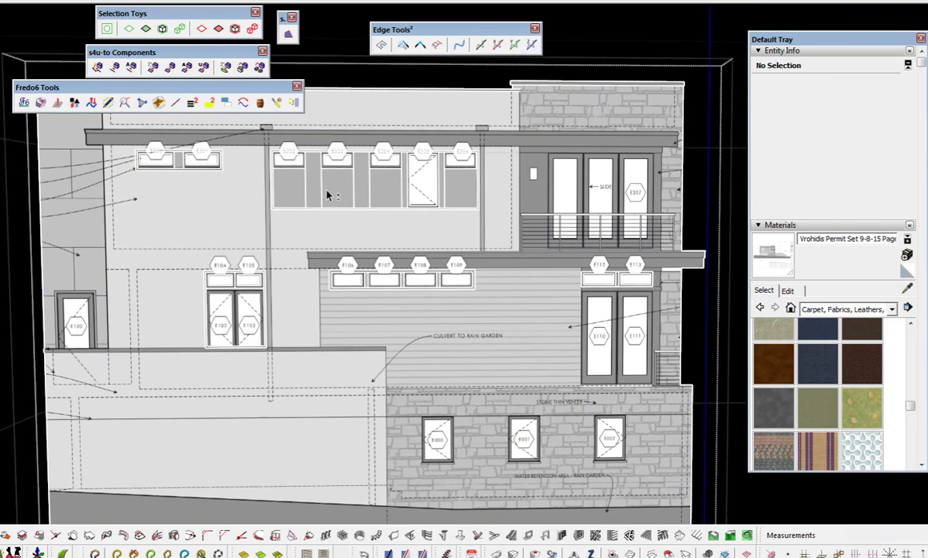
middle_click_drag(327, 195, 336, 282, "shift")
scroll(190, 246, "up", 10)
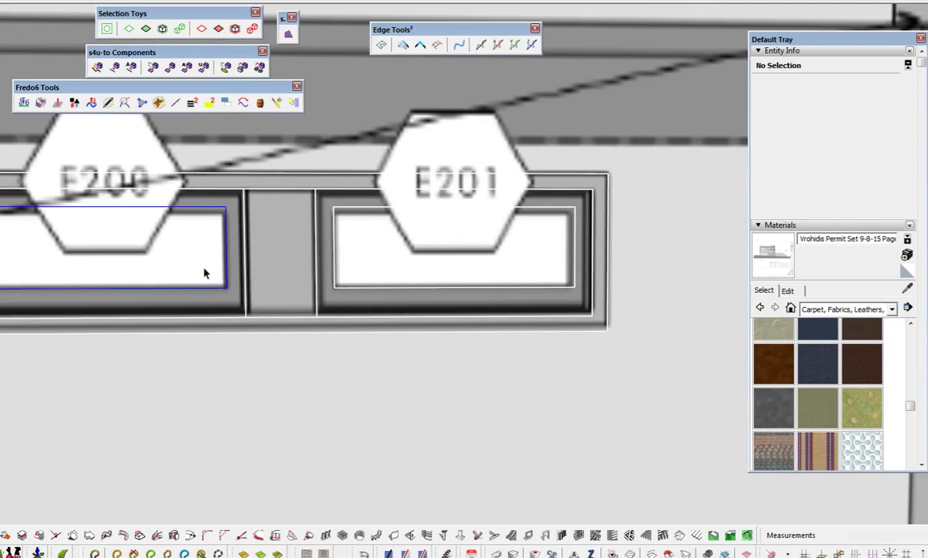
left_click(203, 275)
middle_click_drag(189, 280, 146, 265, "shift")
scroll(146, 265, "down", 2)
left_click(145, 264, "shift")
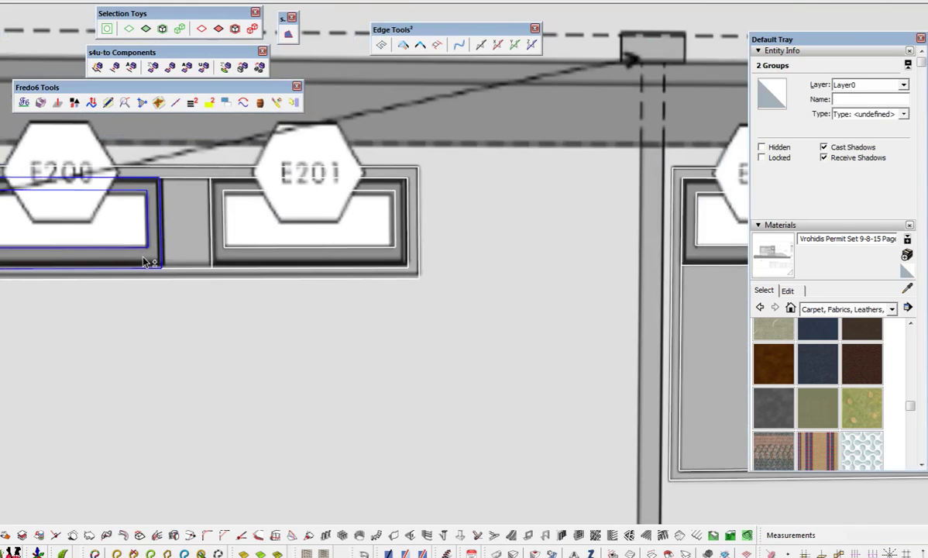
scroll(145, 264, "down", 2)
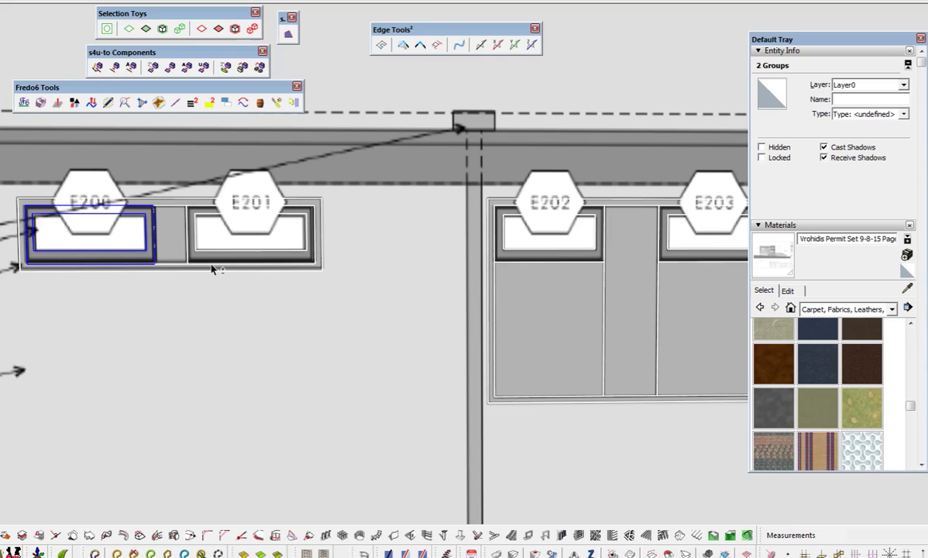
- Pick the upper-storey window groups from E201 across to E206 one at a time to examine their separate frames
left_click(222, 245)
left_click(575, 246)
middle_click_drag(644, 275, 524, 245, "shift")
left_click(500, 242)
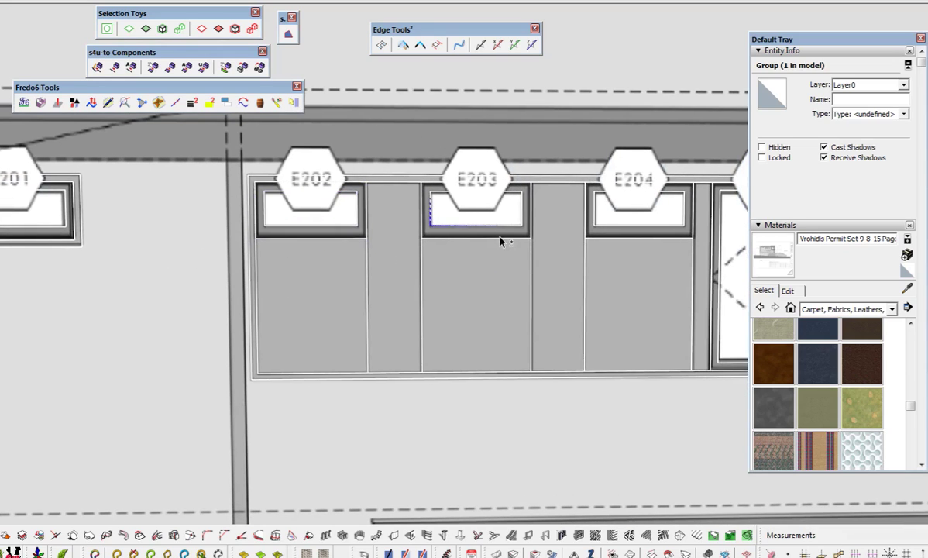
left_click(631, 239)
middle_click_drag(631, 238, 287, 252, "shift")
left_click(537, 235)
middle_click_drag(484, 253, 129, 240, "shift")
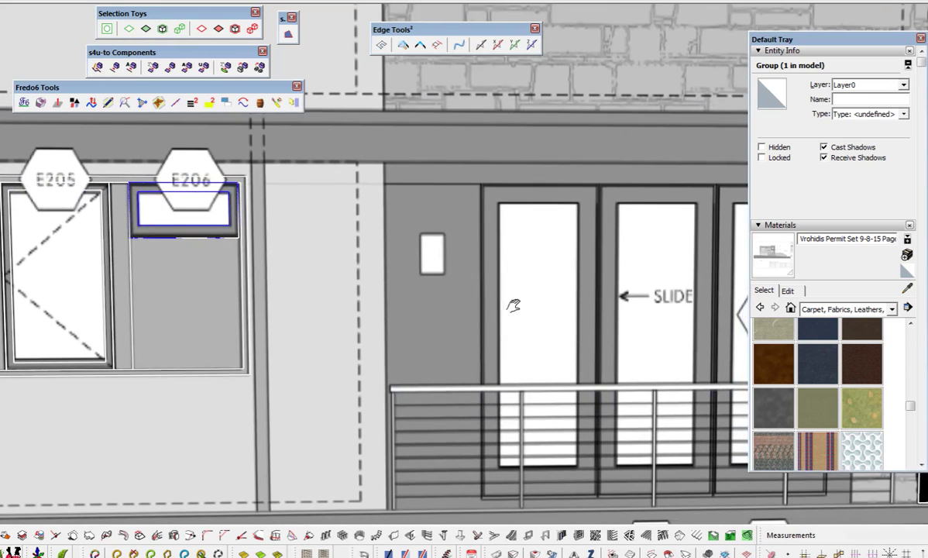
- Pick the groups of windows E112 and E113 and of E109 back to E106 one at a time to examine them
middle_click_drag(524, 307, 478, 70, "shift")
left_click(639, 372)
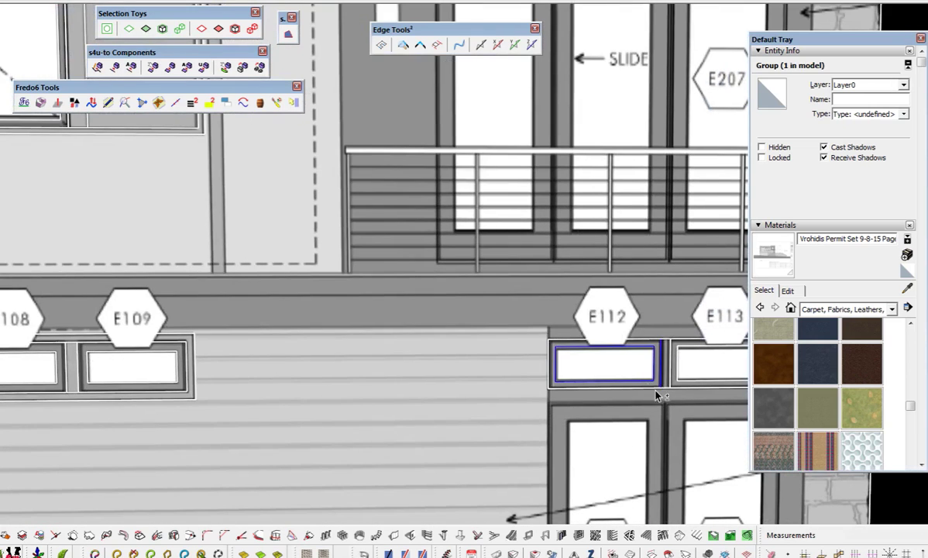
left_click(703, 383)
scroll(628, 362, "down", 4)
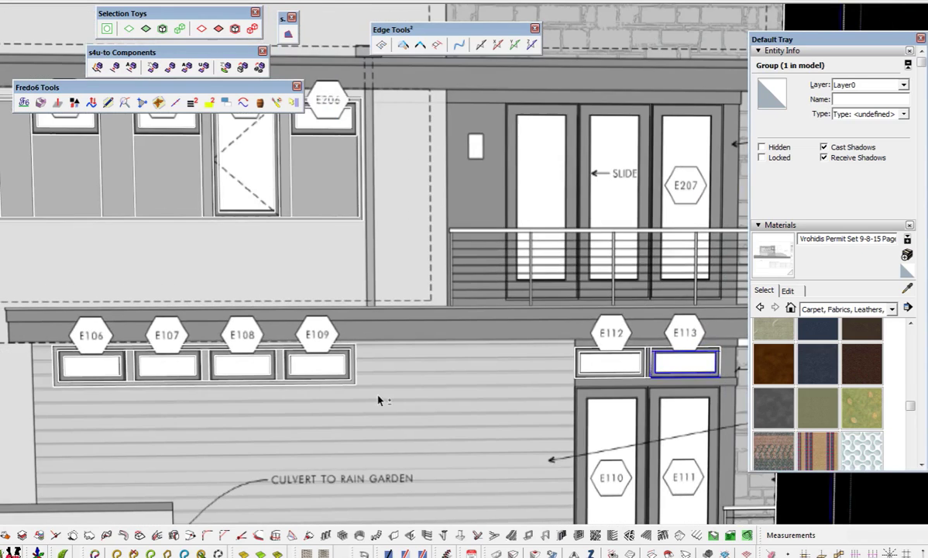
middle_click_drag(289, 387, 526, 389, "shift")
scroll(534, 384, "up", 7)
left_click(543, 385)
scroll(547, 381, "down", 3)
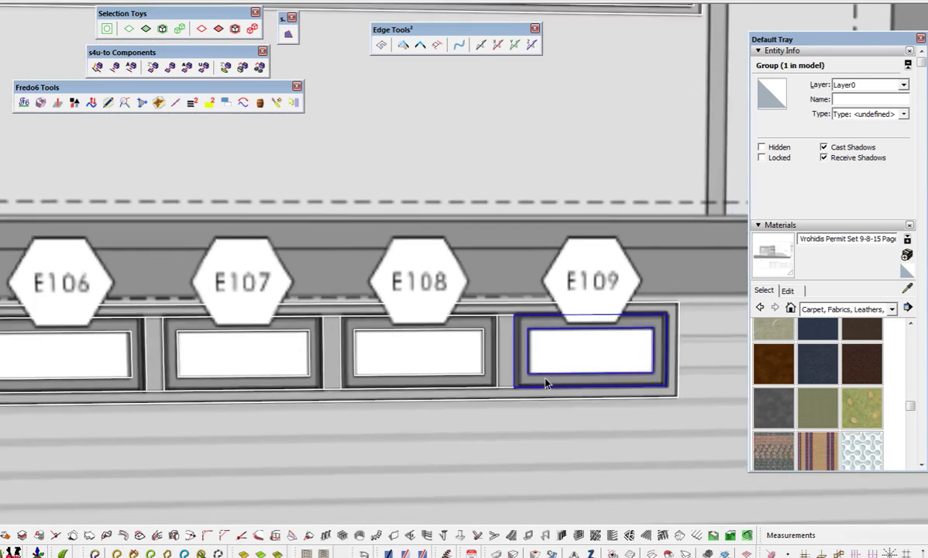
left_click(428, 379)
left_click(307, 385)
left_click(153, 384)
scroll(188, 387, "down", 5)
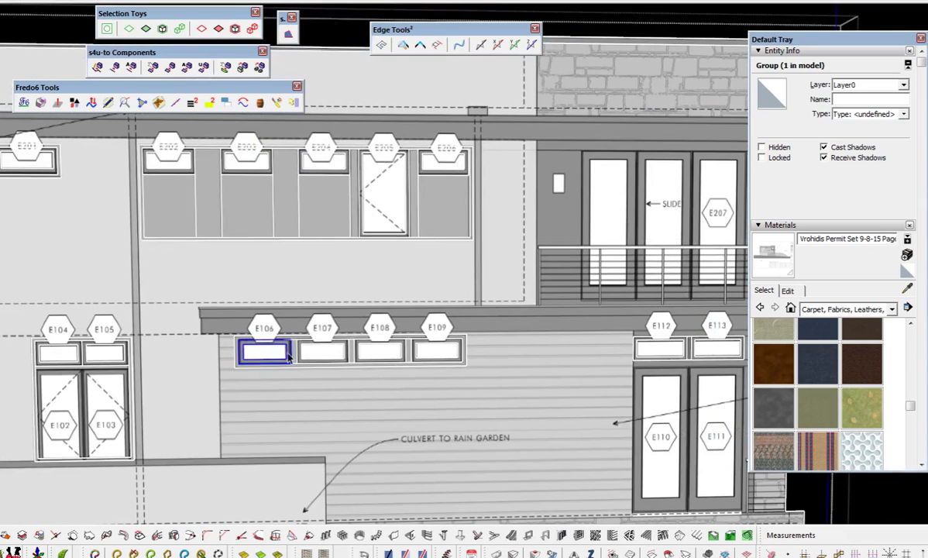
- Pick the glass group of window E104 and the frame group of window E105 to examine how they are separated
middle_click_drag(27, 435, 213, 399, "shift")
scroll(225, 387, "up", 4)
scroll(252, 365, "up", 2)
left_click(277, 348)
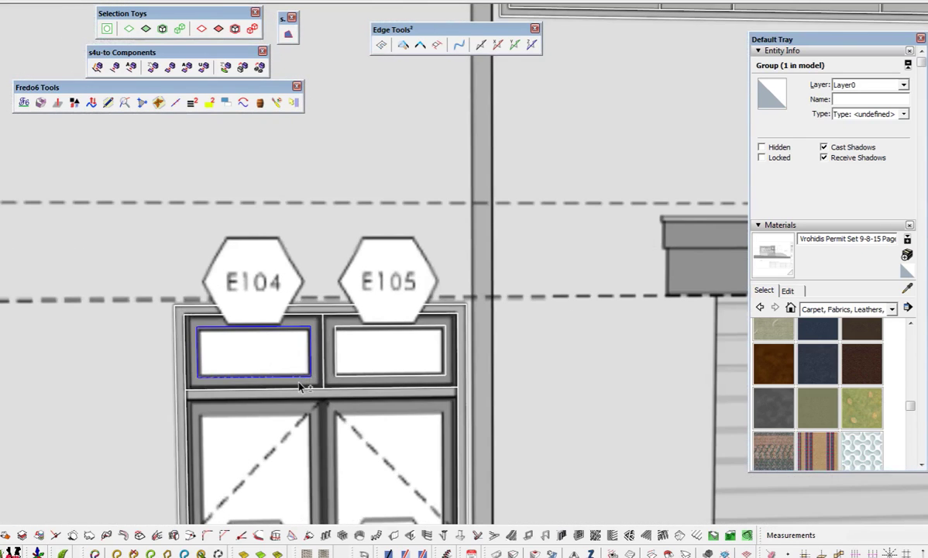
left_click(374, 377)
left_click(371, 383)
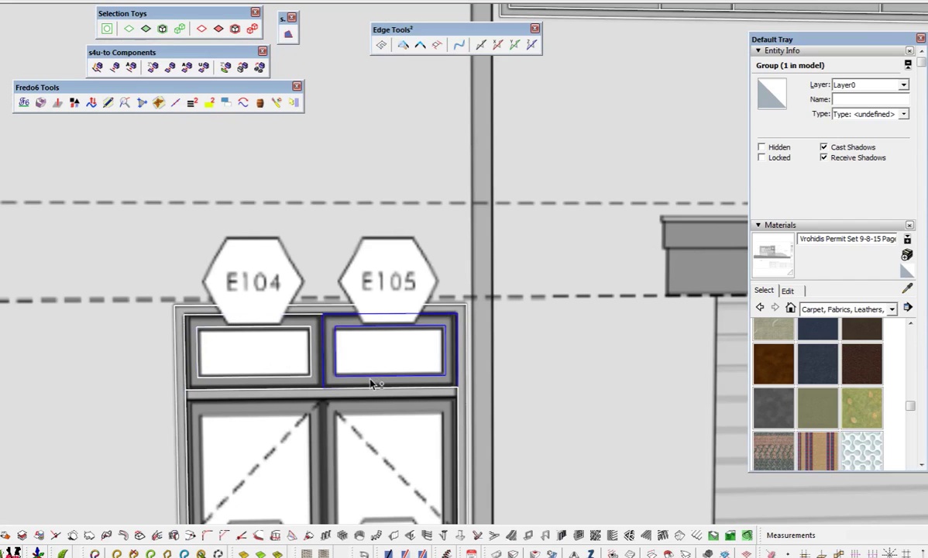
scroll(374, 383, "down", 3)
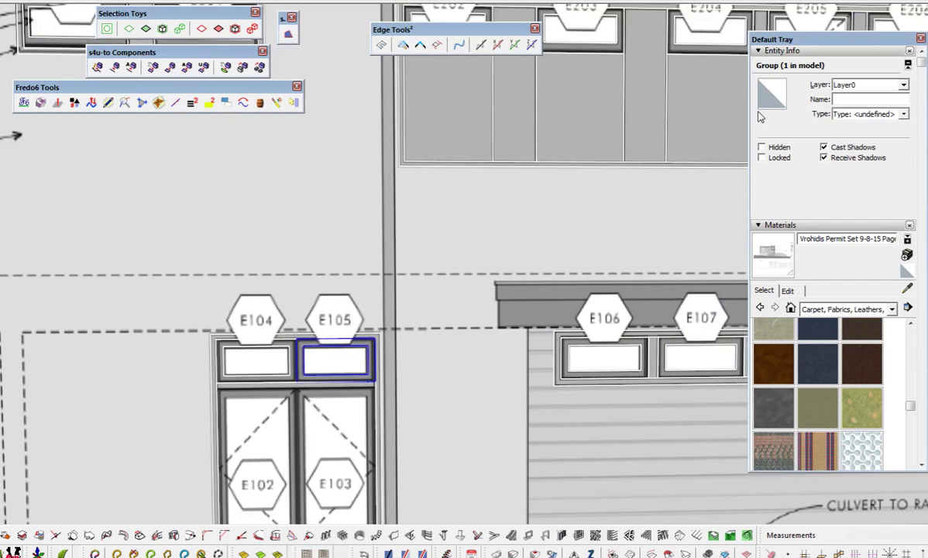
- Select the window groups of E104 through E109 and of E112 and E113 together along the lower storey
left_click(259, 348)
left_click(360, 377, "ctrl")
left_click(612, 378, "ctrl")
left_click(673, 377, "ctrl")
scroll(649, 387, "down", 5)
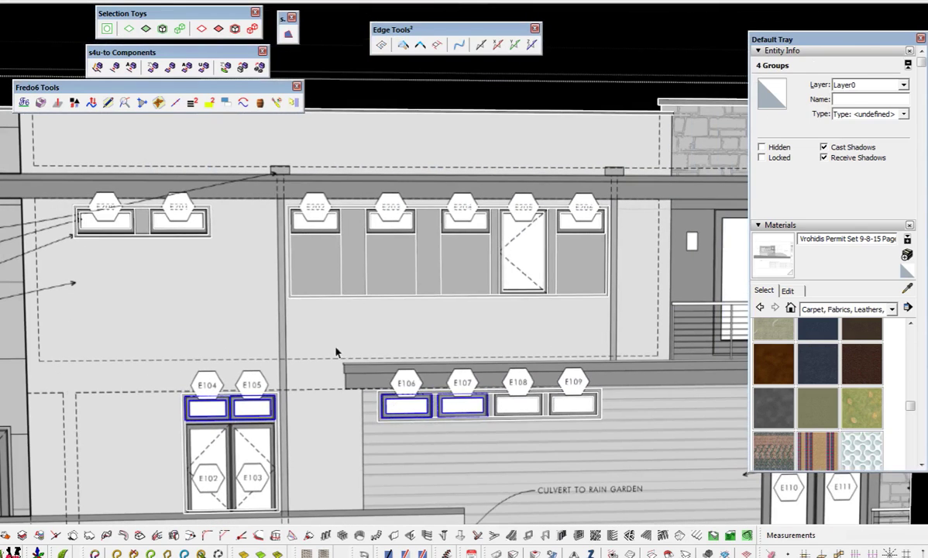
middle_click_drag(586, 416, 397, 405, "shift")
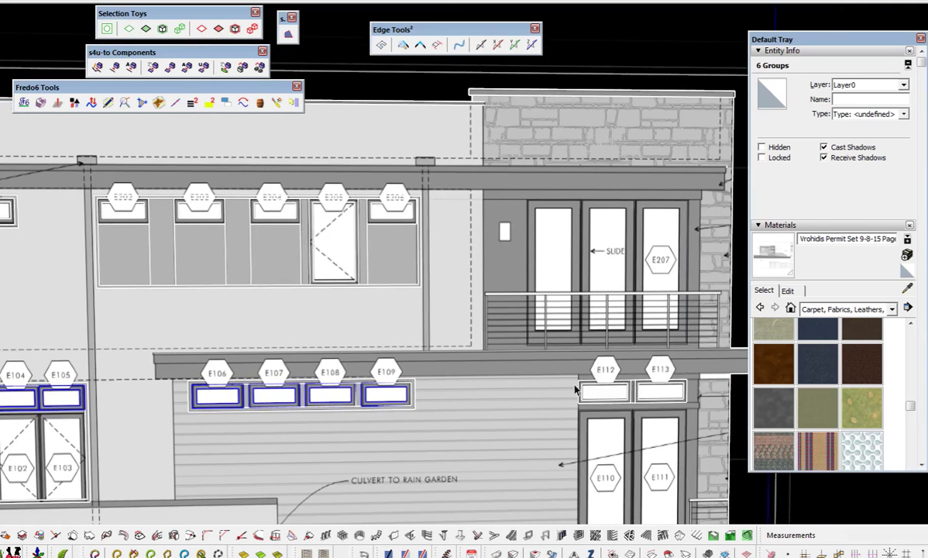
left_click(612, 399, "ctrl")
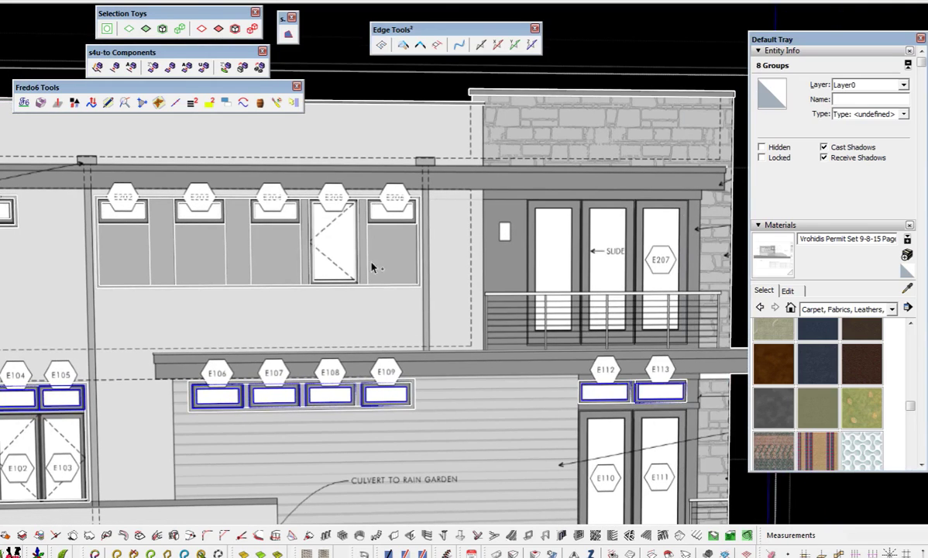
- Add the upper-storey window groups from E206 back to E200 to the selection, leaving out door E205
left_click(372, 207, "ctrl")
left_click(270, 222, "ctrl")
left_click(194, 213, "ctrl")
left_click(118, 213, "ctrl")
middle_click_drag(108, 232, 176, 214, "shift")
left_click(177, 192, "ctrl")
left_click(103, 191, "ctrl")
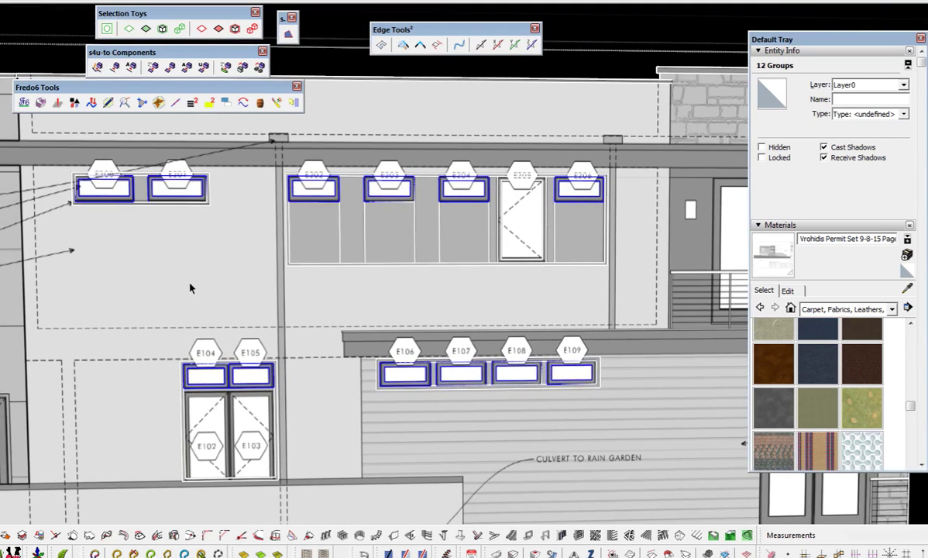
- Try to convert the selected window groups into instances of one shared component
scroll(453, 311, "down", 2)
scroll(453, 312, "up", 4)
scroll(453, 311, "down", 2)
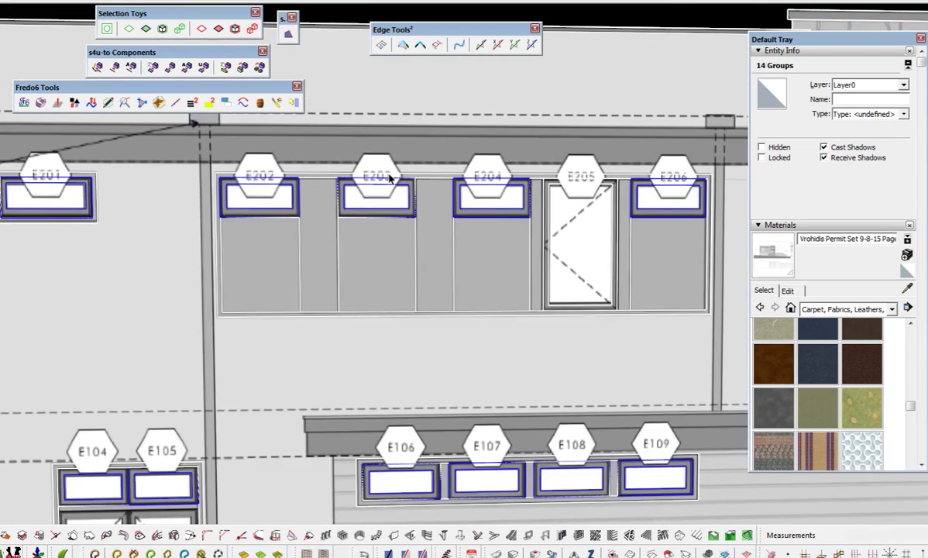
left_click(242, 68)
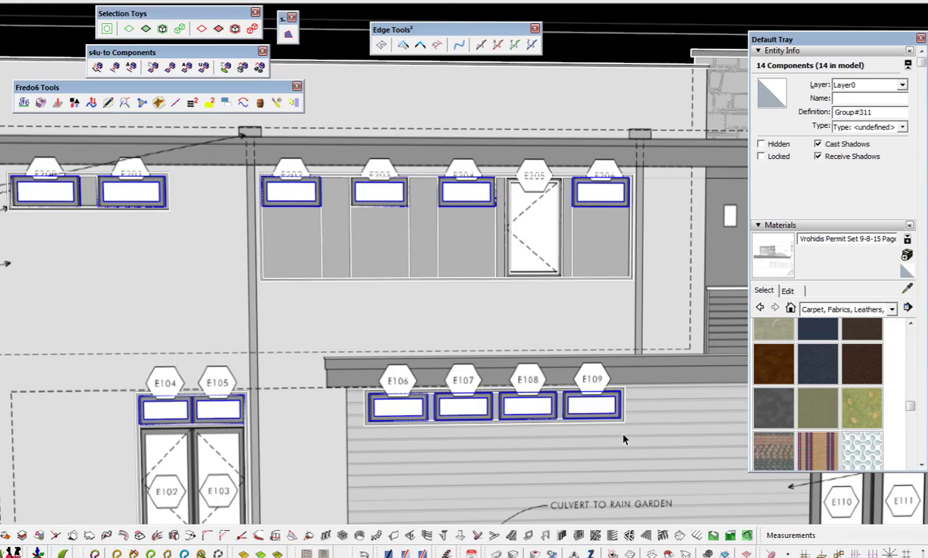
- Pick the groups of windows E112 and E113 singly and together to examine how glass and frame overlap
scroll(696, 384, "up", 7)
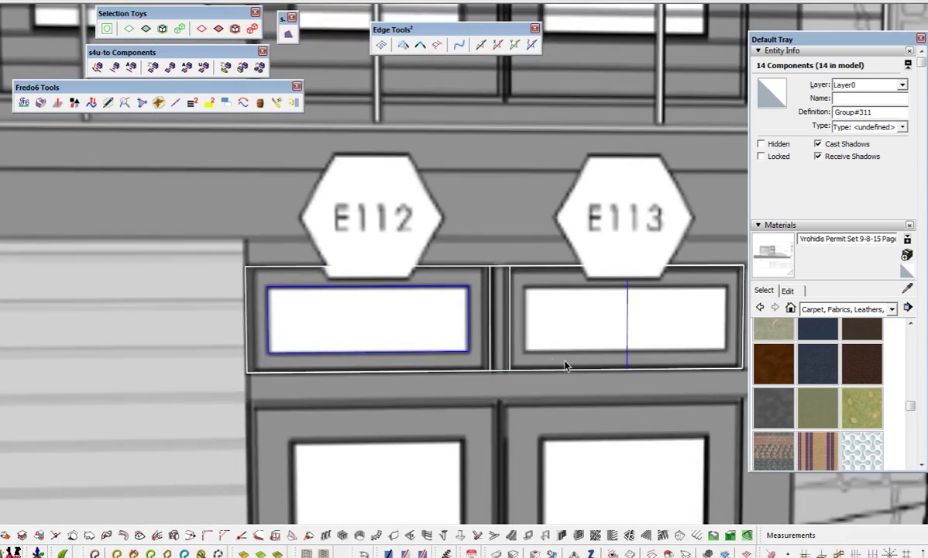
scroll(542, 363, "up", 2)
left_click(523, 364)
scroll(522, 367, "down", 2)
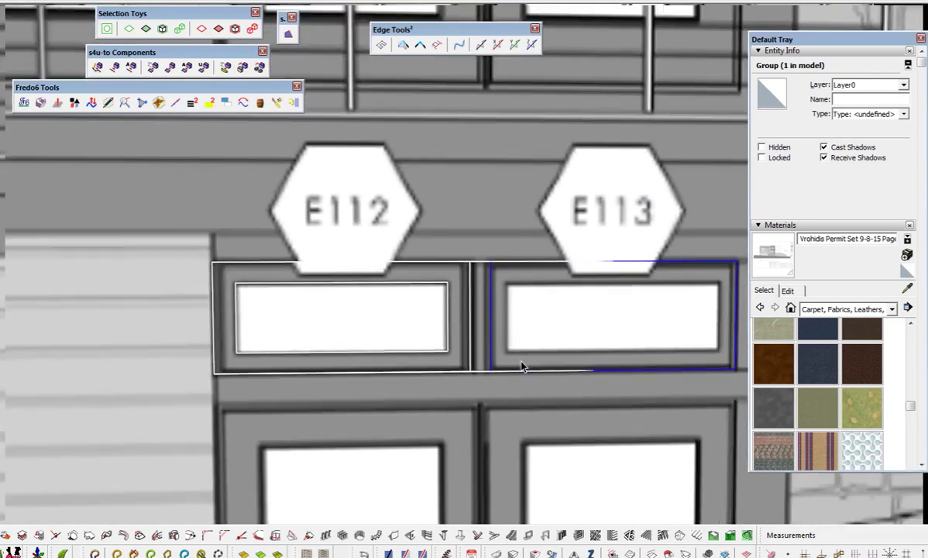
scroll(522, 367, "down", 5)
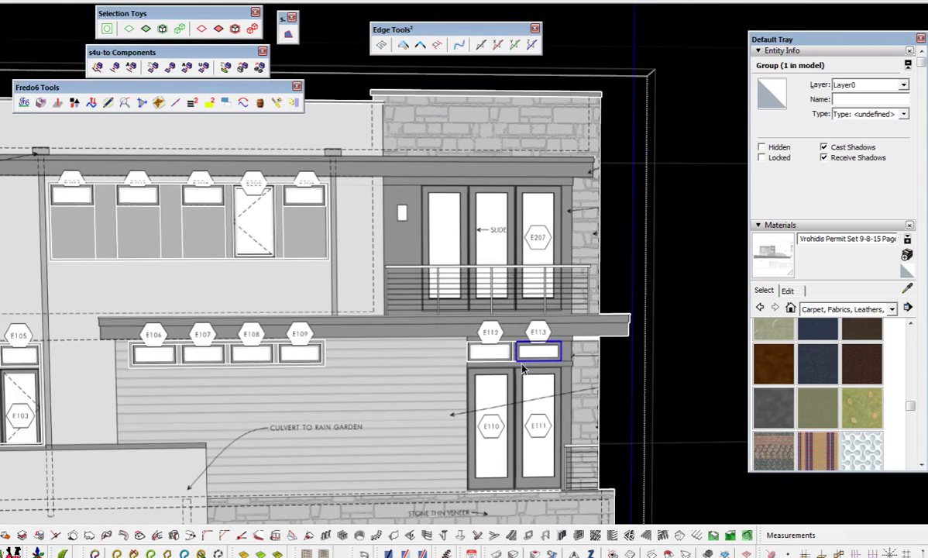
scroll(531, 367, "up", 5)
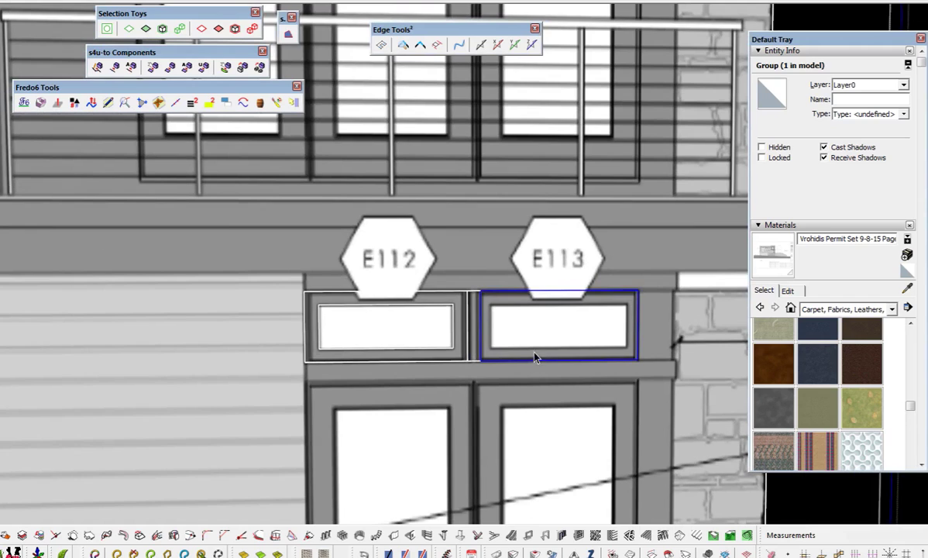
left_click(450, 354)
left_click(572, 354, "shift")
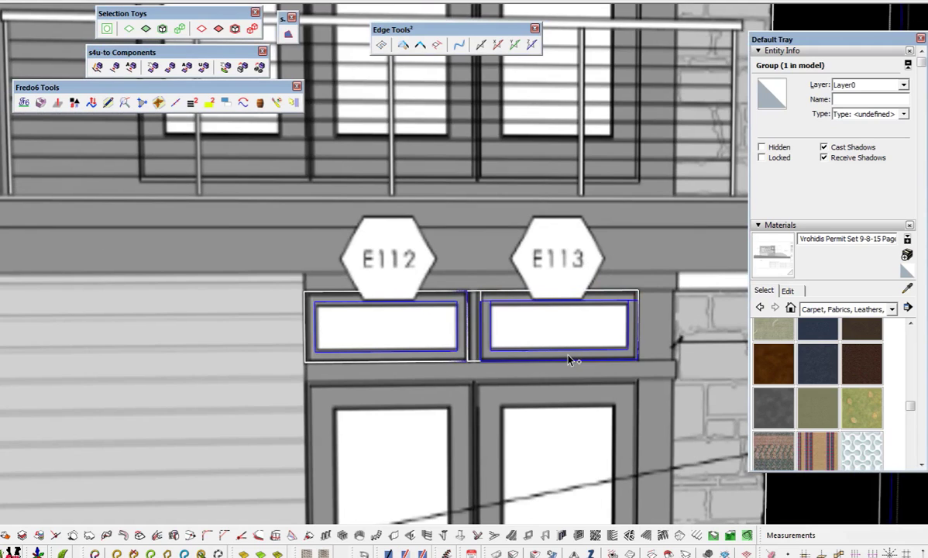
scroll(569, 352, "up", 3)
left_click(444, 291)
left_click(425, 249)
scroll(551, 295, "down", 5)
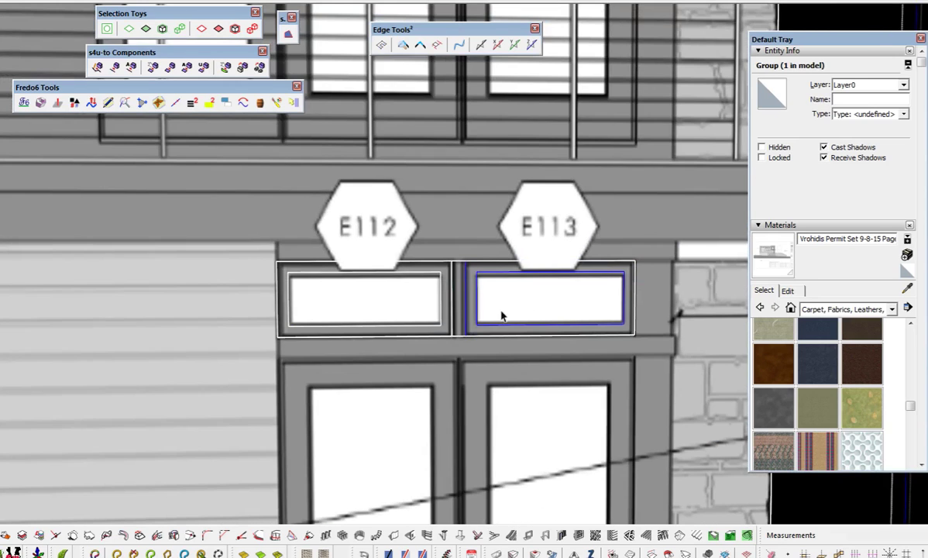
- Select the matching groups of windows E112 and E113 together
left_click(406, 306, "shift")
scroll(550, 306, "down", 3)
scroll(431, 321, "up", 4)
left_click(439, 322)
left_click(633, 320, "shift")
scroll(622, 314, "down", 5)
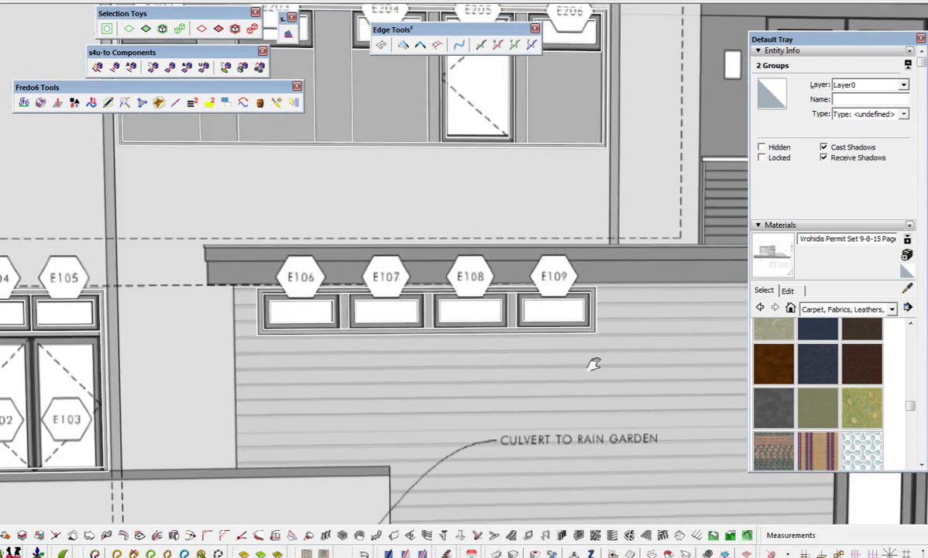
- Add the groups of windows E109 back to E104 and of upper windows E206 back to E200, except E205, to the selection
scroll(540, 314, "up", 1)
left_click_drag(540, 314, 15, 306)
scroll(474, 402, "down", 2)
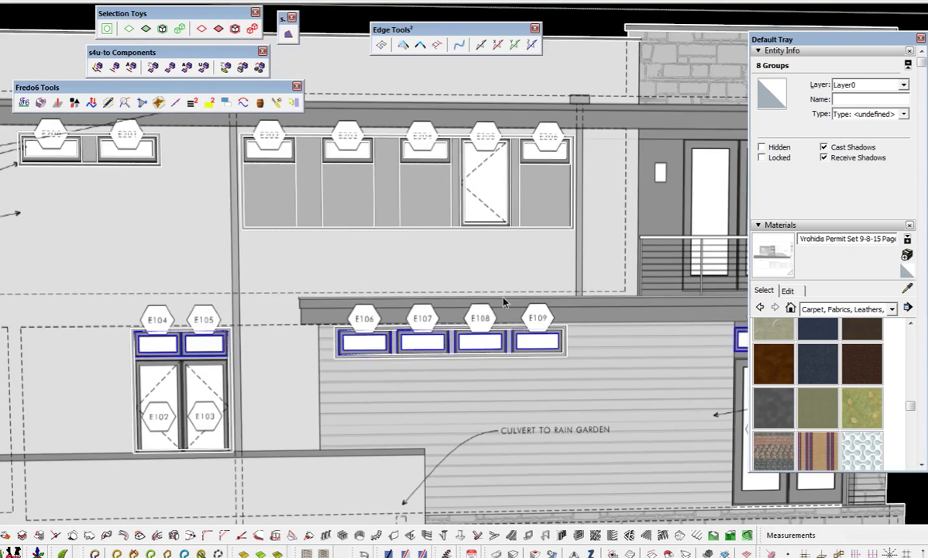
mouse_move(546, 162)
left_mouse_down()
mouse_move(356, 155)
mouse_move(130, 164)
mouse_move(35, 148)
left_mouse_up()
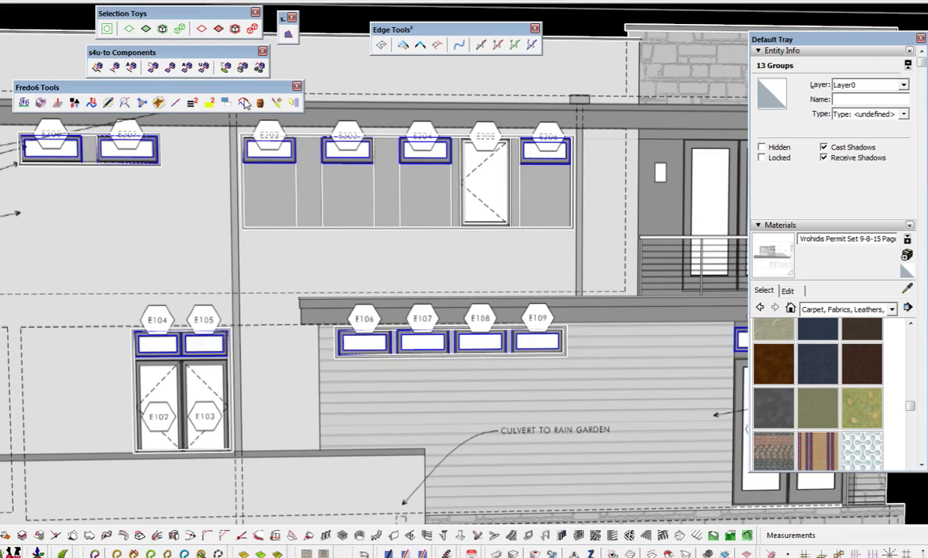
- Convert the reselected window groups into instances of one component and view the elevation at an angle
key("g")
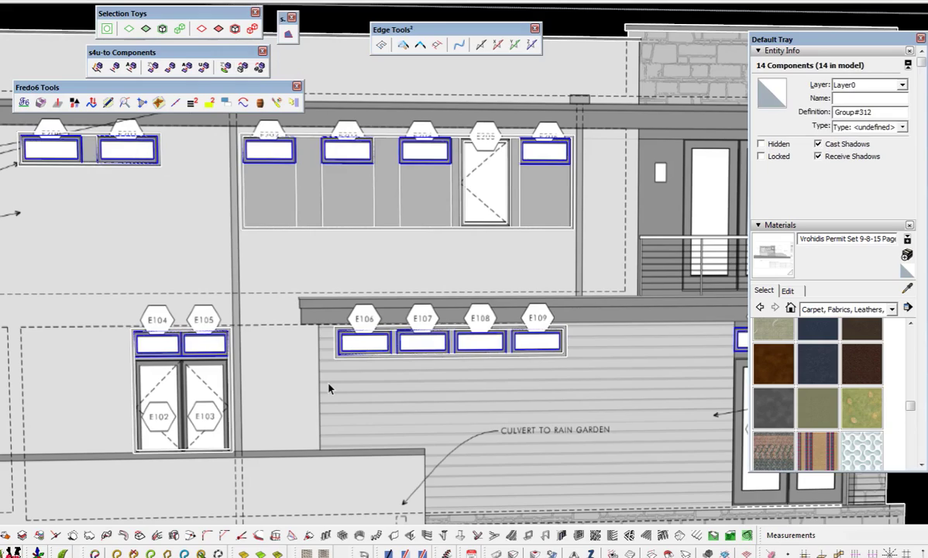
scroll(476, 369, "down", 6)
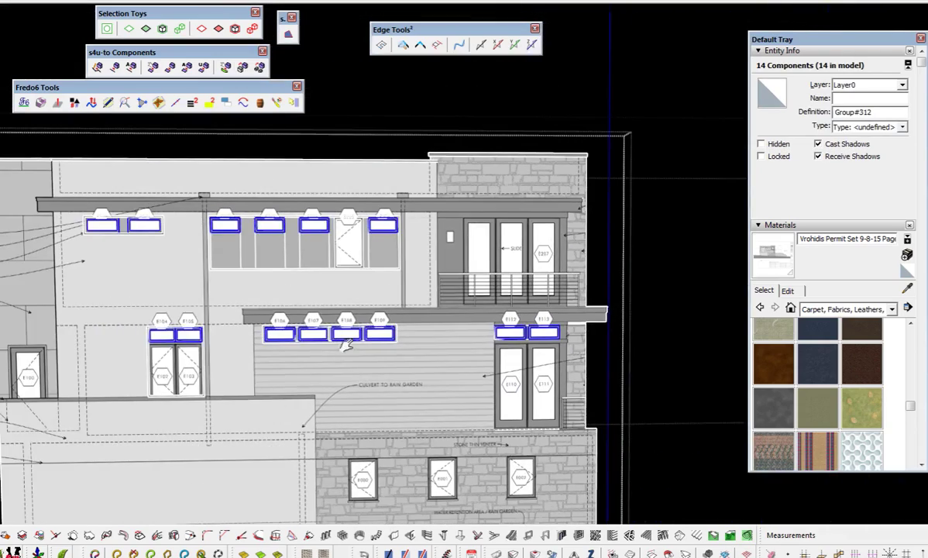
middle_click_drag(475, 369, 598, 349)
scroll(450, 280, "up", 5)
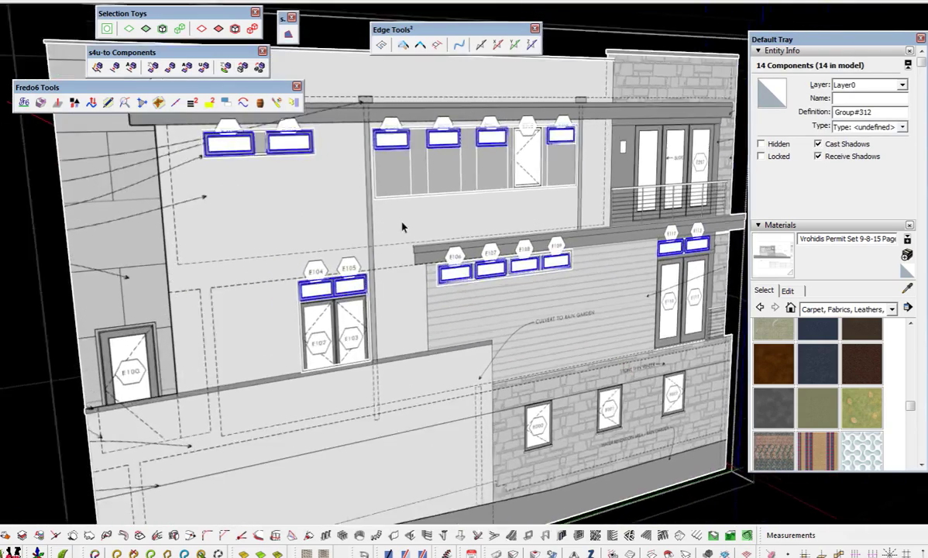
scroll(433, 302, "down", 3)
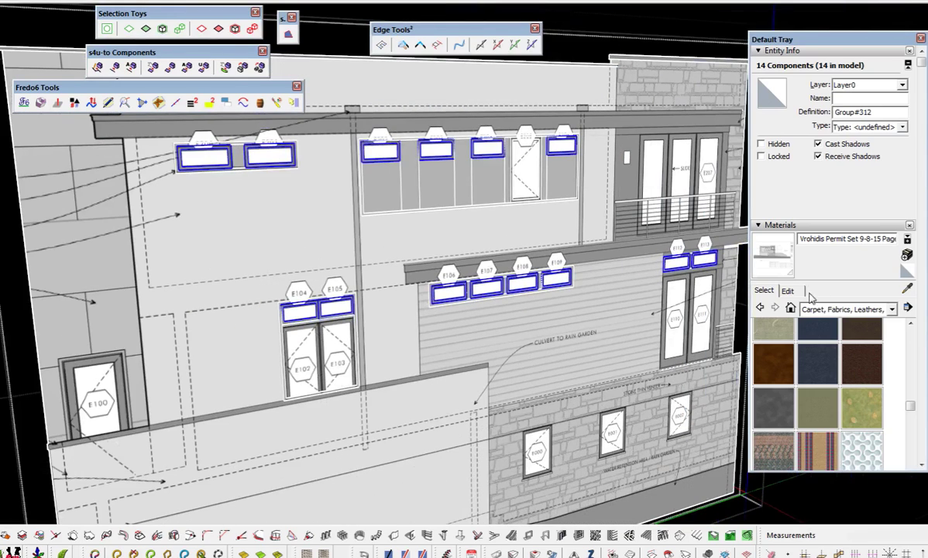
- Switch the material library to Colors and choose the white Color M00
scroll(836, 356, "up", 5)
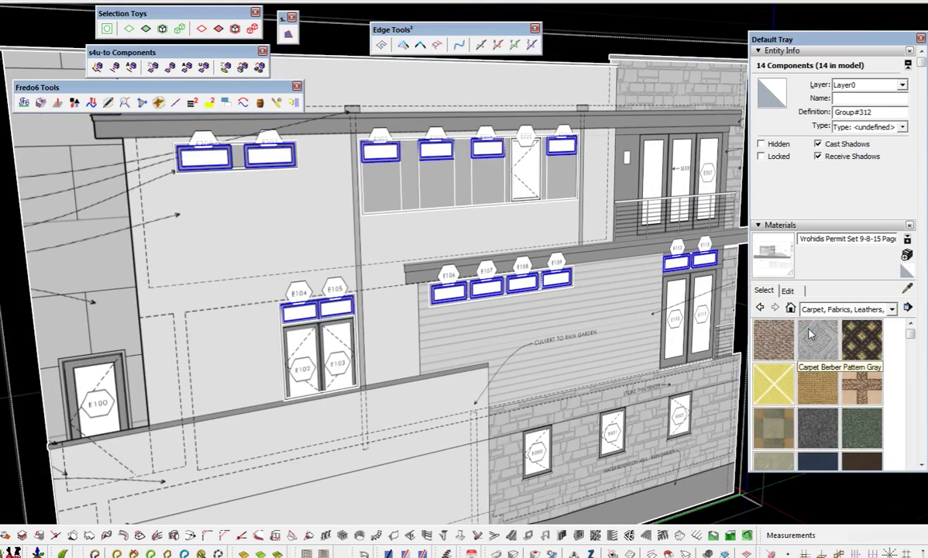
left_click(827, 309)
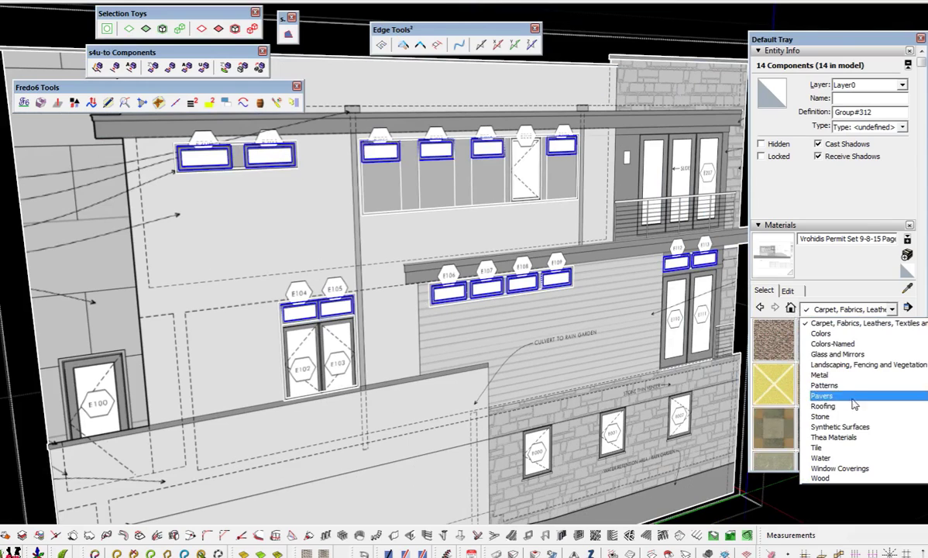
left_click(835, 336)
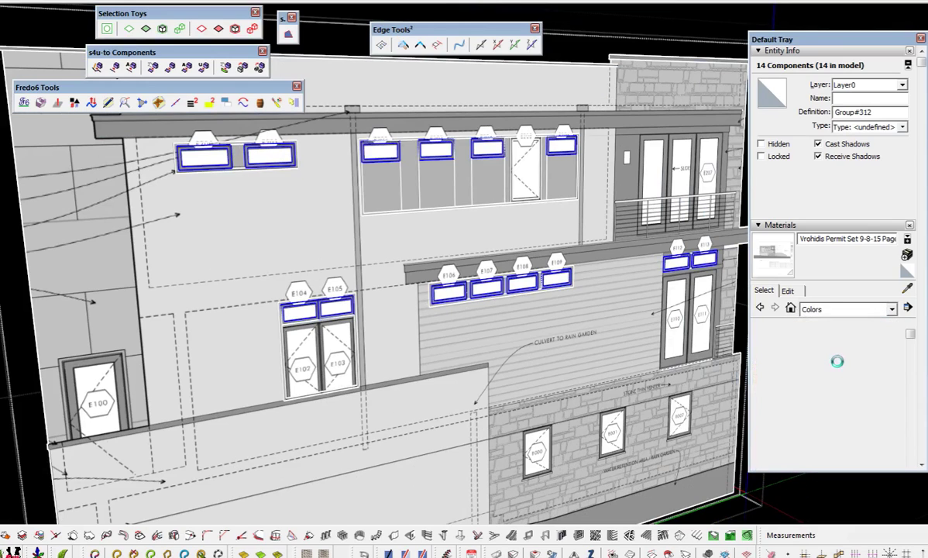
left_click(835, 341)
scroll(913, 337, "down", 10)
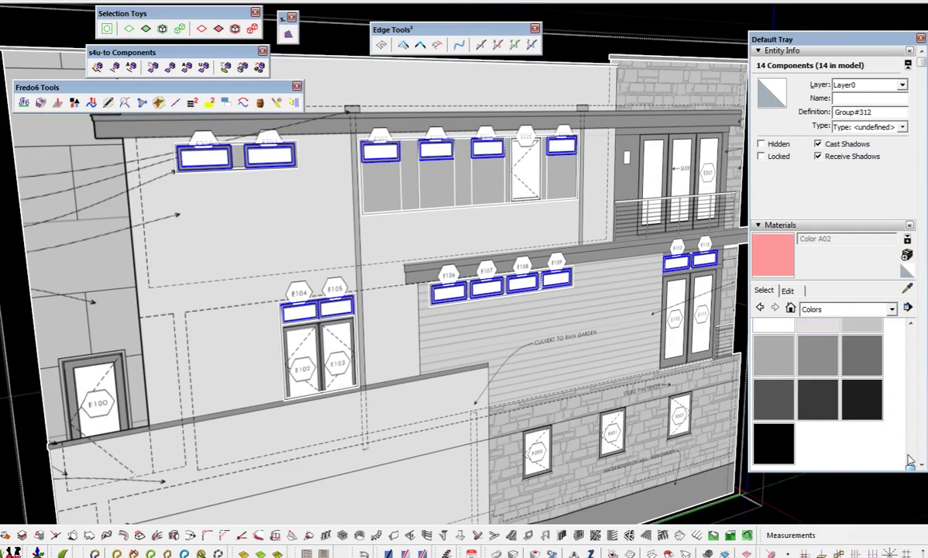
left_click(773, 325)
scroll(470, 304, "down", 1)
- Open the component at window E106 for editing and paint its face with Color M00
scroll(473, 294, "up", 5)
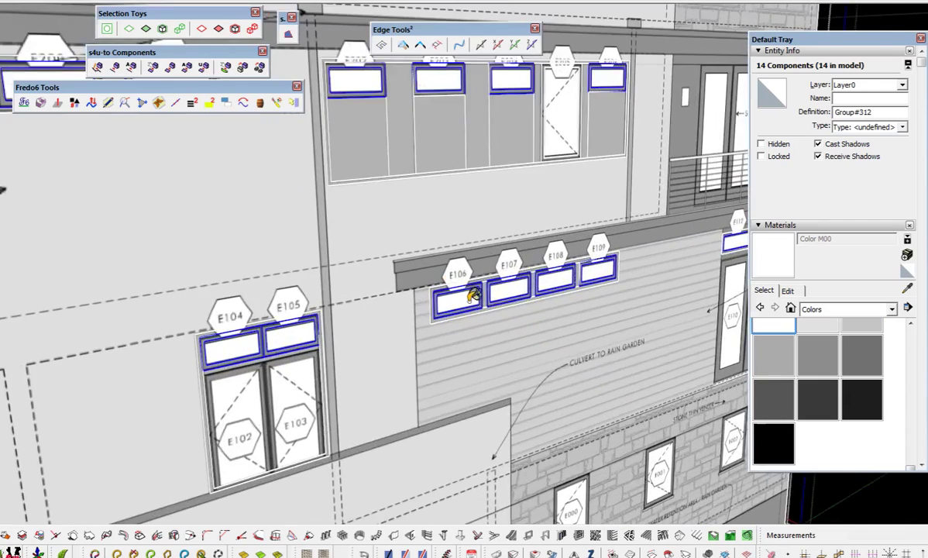
key("space")
double_click(465, 302)
scroll(466, 304, "up", 6)
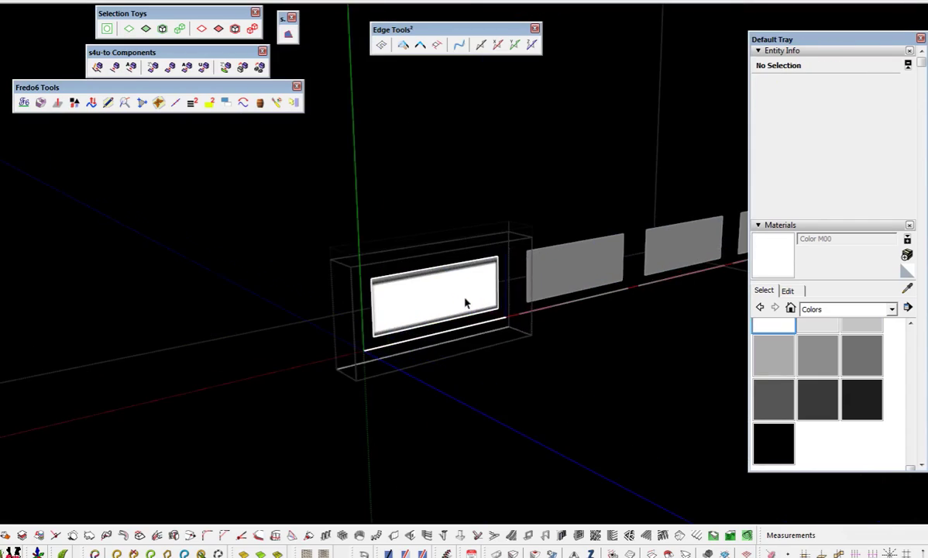
triple_click(492, 326)
key("b")
left_click(495, 326)
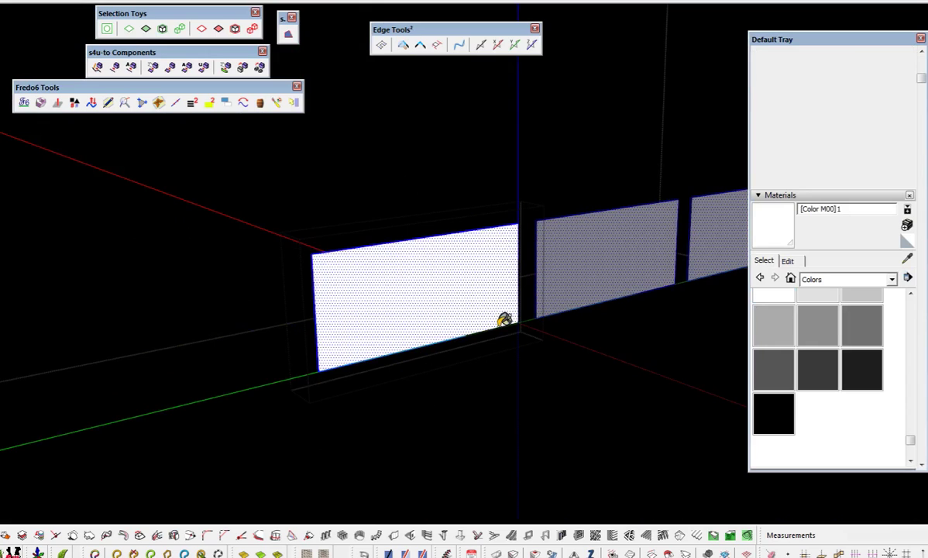
middle_click_drag(494, 326, 496, 326)
key("Escape")
key("space")
- Offset the painted window face inward into a glass pane and a surrounding frame, and select each part in turn
left_click(439, 298)
middle_click_drag(445, 303, 439, 283)
left_click(458, 320)
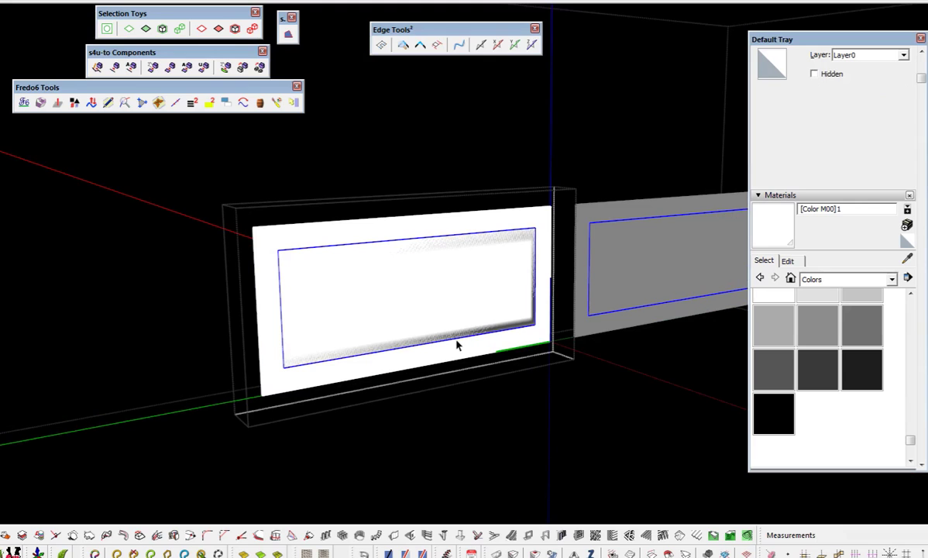
left_click(457, 346)
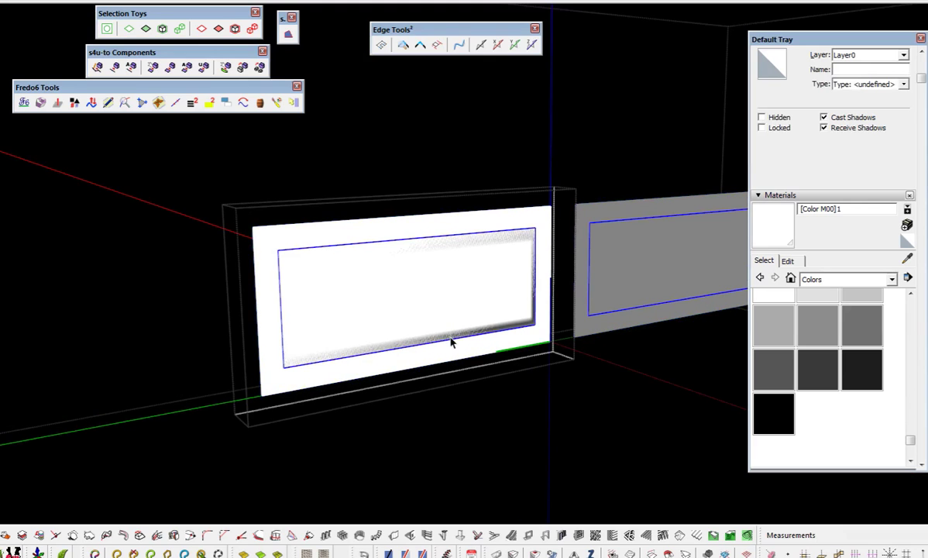
key("x")
left_click(437, 322)
left_click(451, 351)
left_click(440, 322)
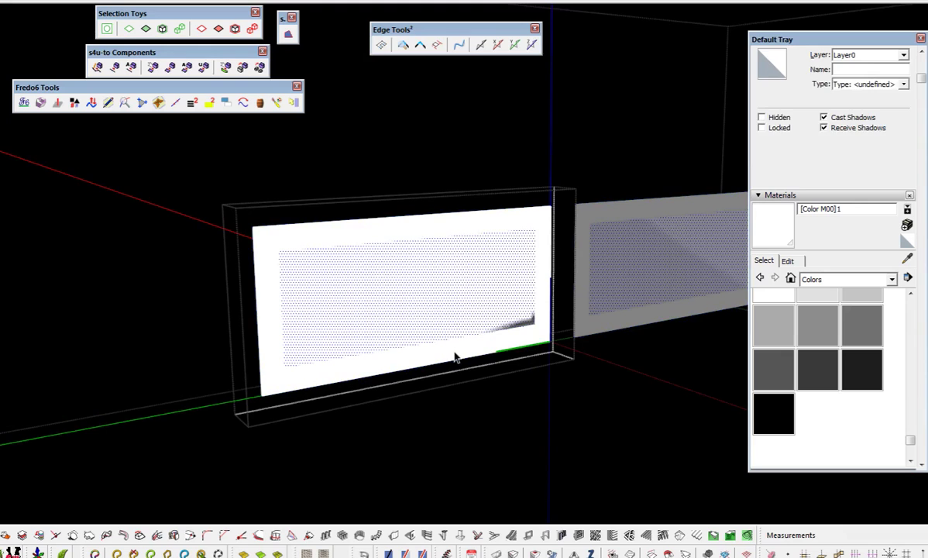
left_click(456, 358)
left_click(457, 351)
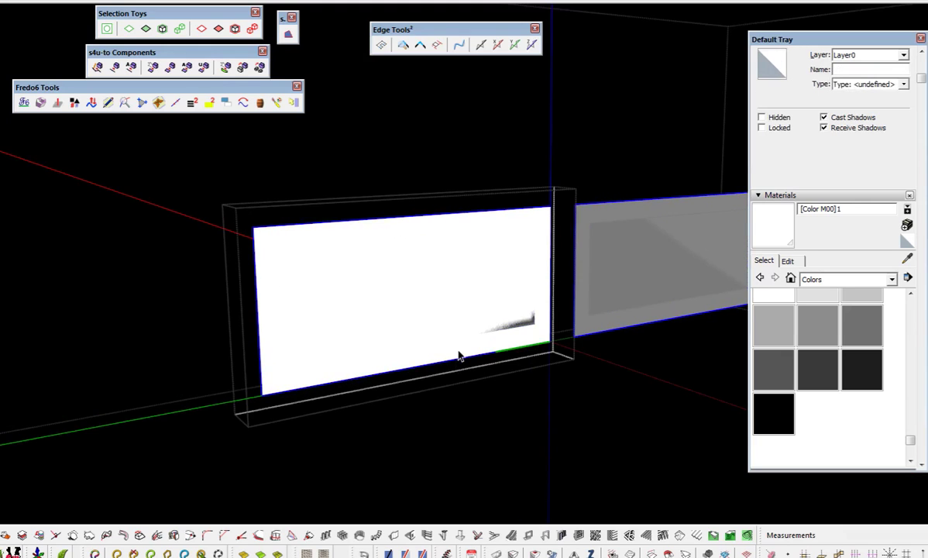
- Push/Pull the frame face around the glass pane outward by about 1 3/16"
mouse_move(457, 356)
middle_mouse_down()
mouse_move(473, 344)
mouse_move(607, 314)
middle_mouse_up()
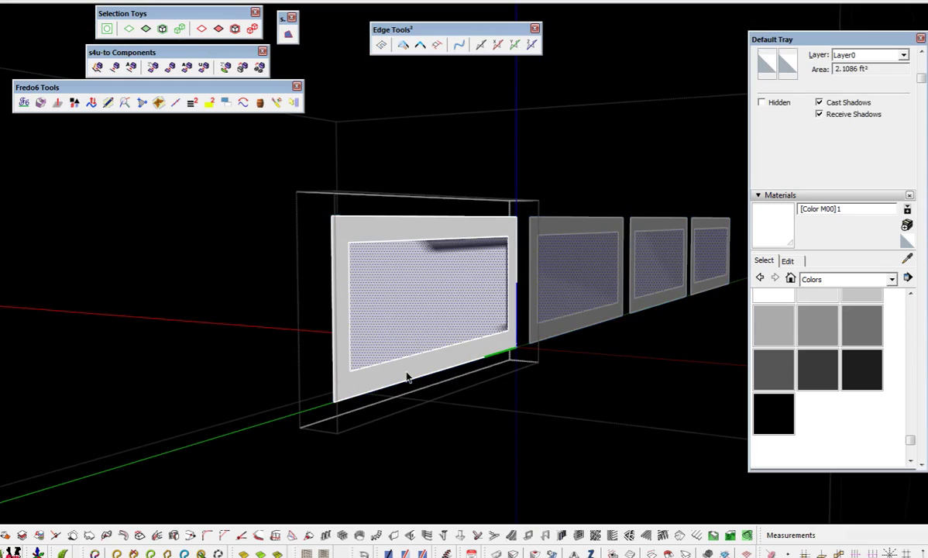
scroll(407, 376, "up", 3)
left_click(399, 366)
left_click(387, 341)
key("p")
middle_click_drag(431, 348, 427, 372)
left_click(426, 372)
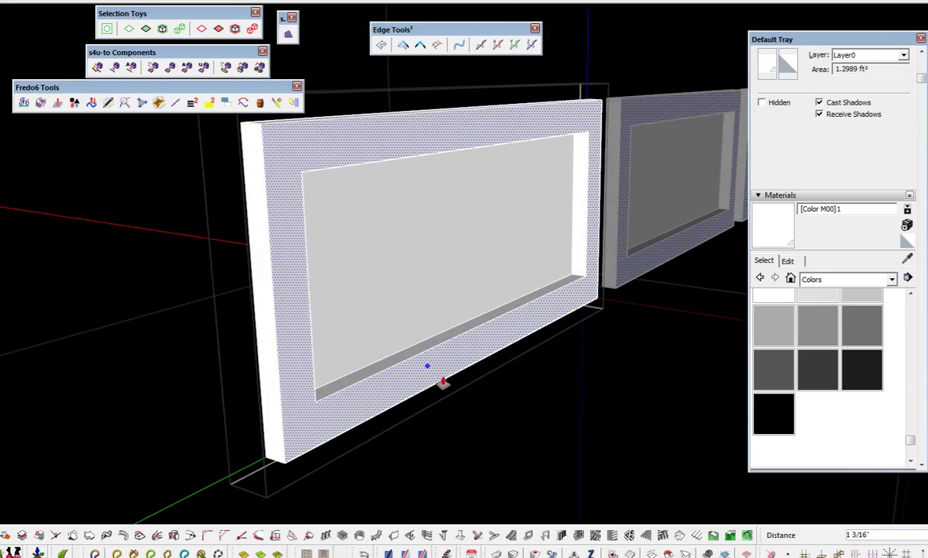
- Push/Pull the narrow ring just inside the window frame by 3/4"
scroll(451, 362, "up", 3)
left_click(519, 331)
left_click(541, 264)
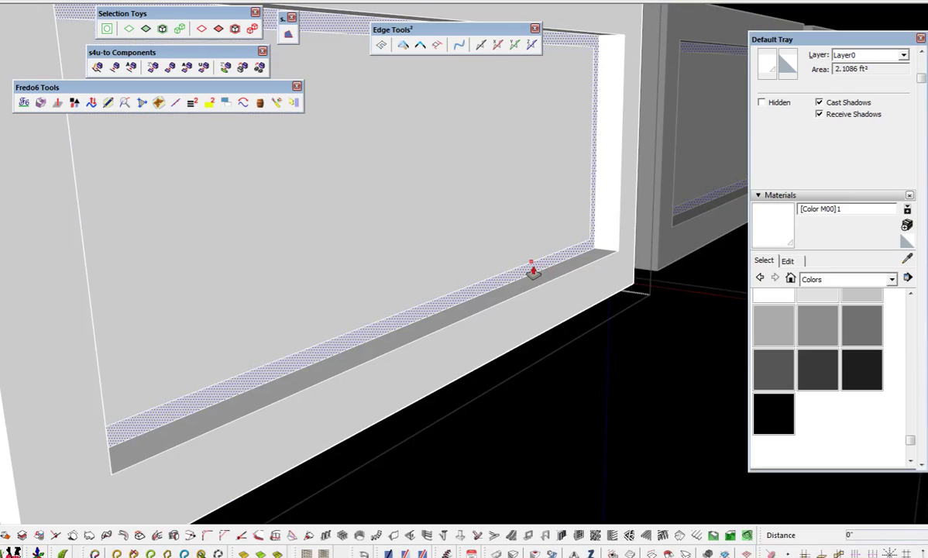
type("3/4")
key("Return")
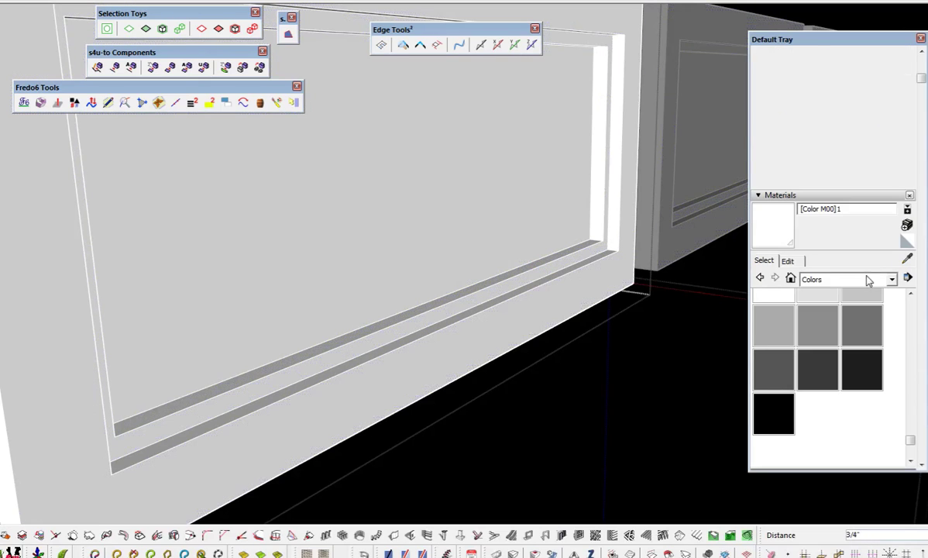
- Paint the window's glass pane with Translucent Glass Gray from the Glass and Mirrors materials
left_click(869, 280)
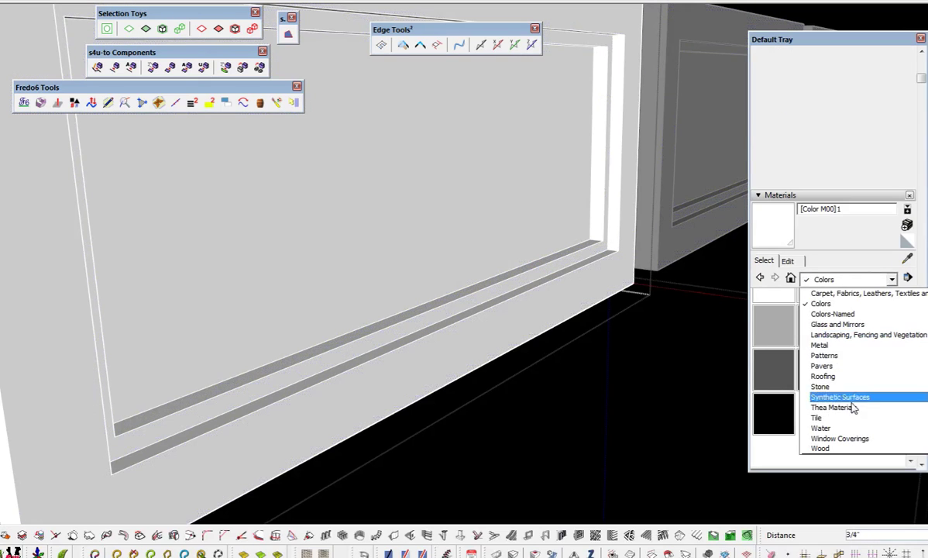
left_click(838, 325)
left_click(817, 395)
left_click(393, 312)
scroll(391, 306, "down", 6)
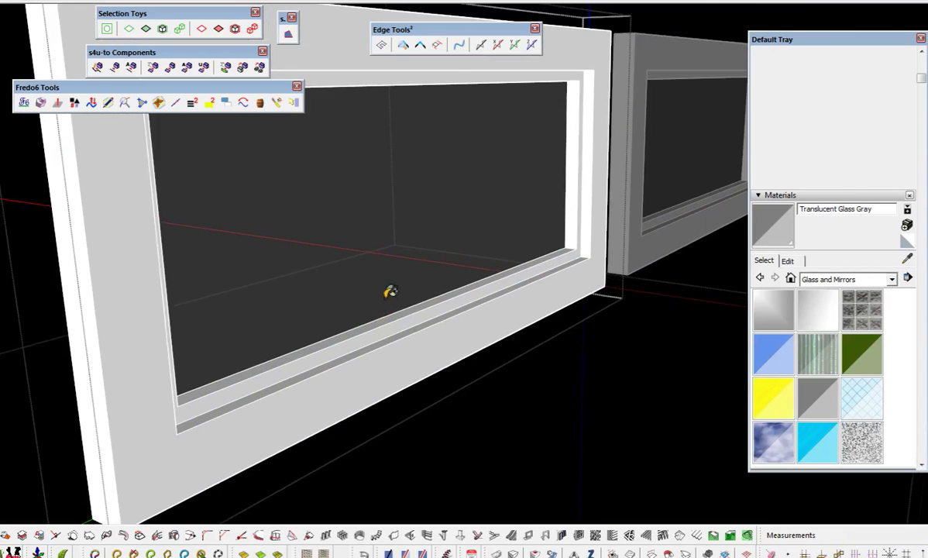
middle_click_drag(383, 289, 353, 273)
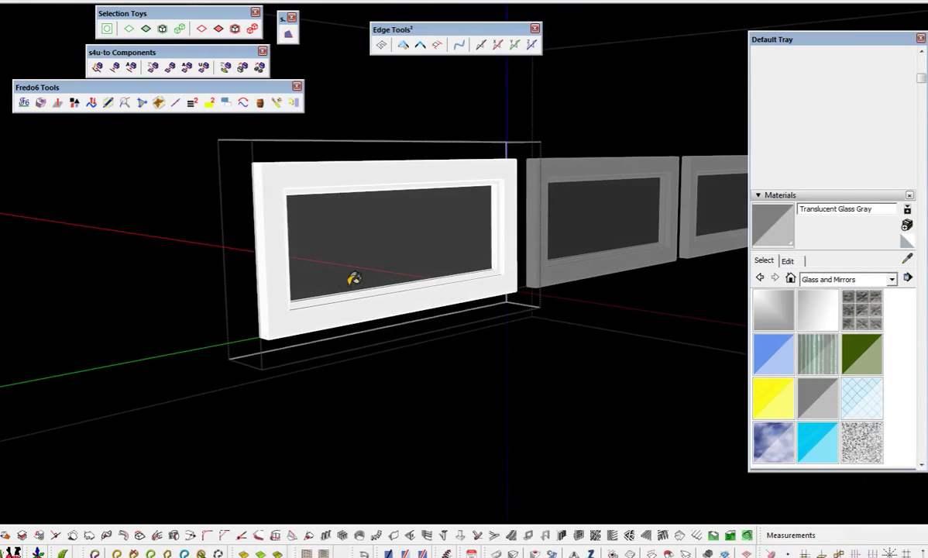
- Bevel the inner and outer edges of the window's front frame face with a 1/8" offset
scroll(342, 323, "up", 3)
triple_click(342, 316)
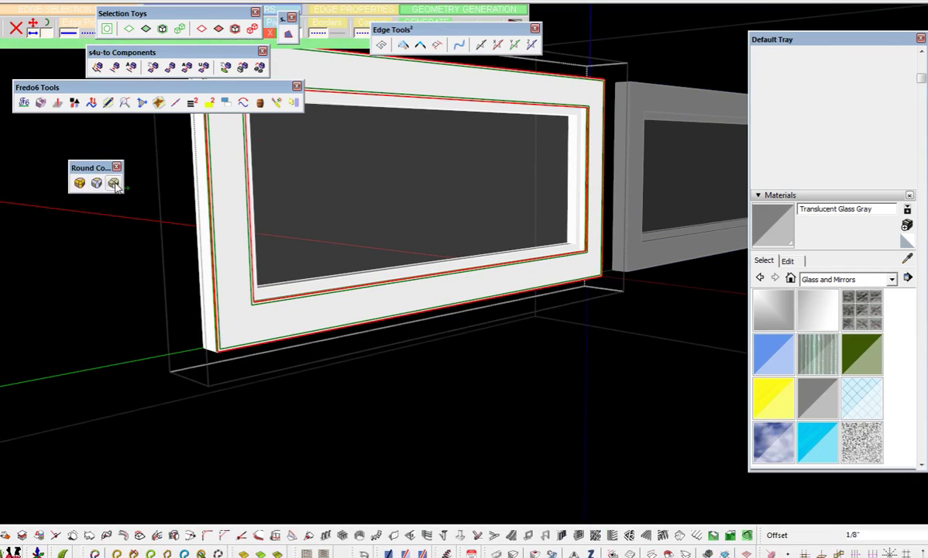
left_click(502, 442)
middle_click_drag(421, 285, 431, 366)
scroll(516, 265, "up", 5)
scroll(429, 240, "down", 3)
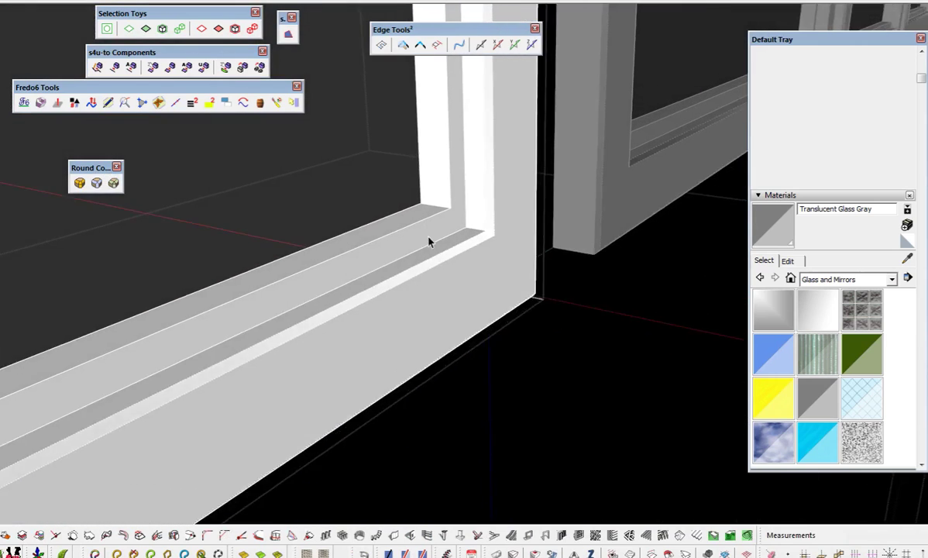
mouse_move(424, 238)
middle_mouse_down()
mouse_move(379, 238)
mouse_move(346, 343)
middle_mouse_up()
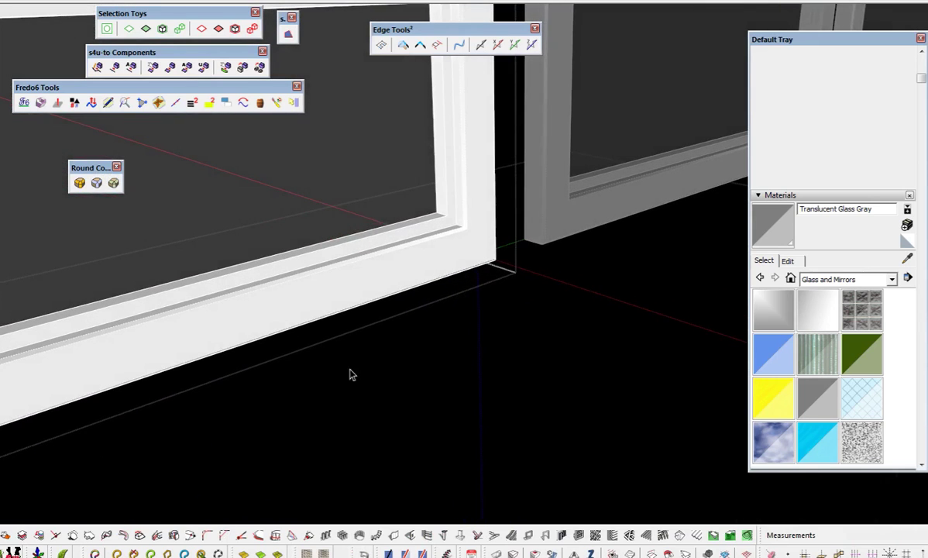
- Try to bevel the inner ring's edges around the glass by 1/8" and delete the face covering the pane
left_click(445, 222)
middle_click_drag(445, 222, 352, 103, "shift")
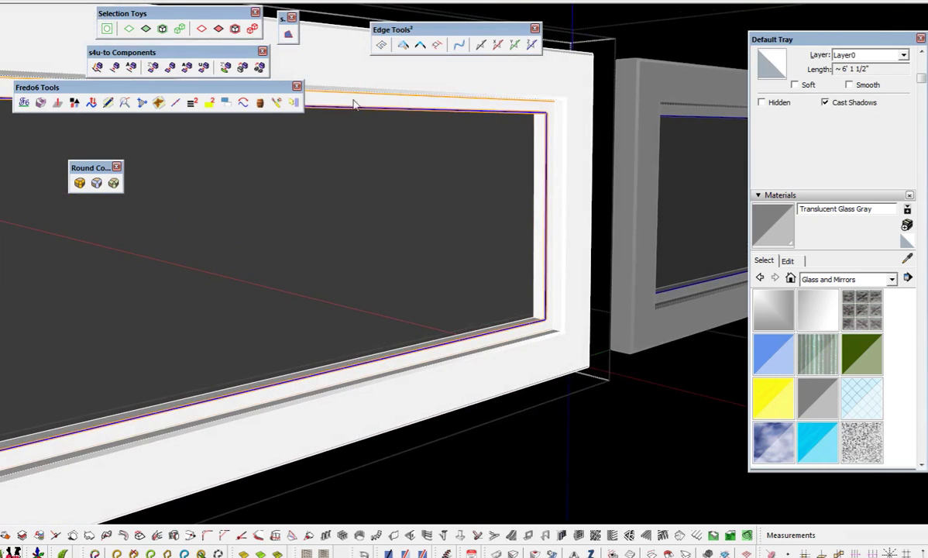
left_click(113, 183)
left_click(563, 426)
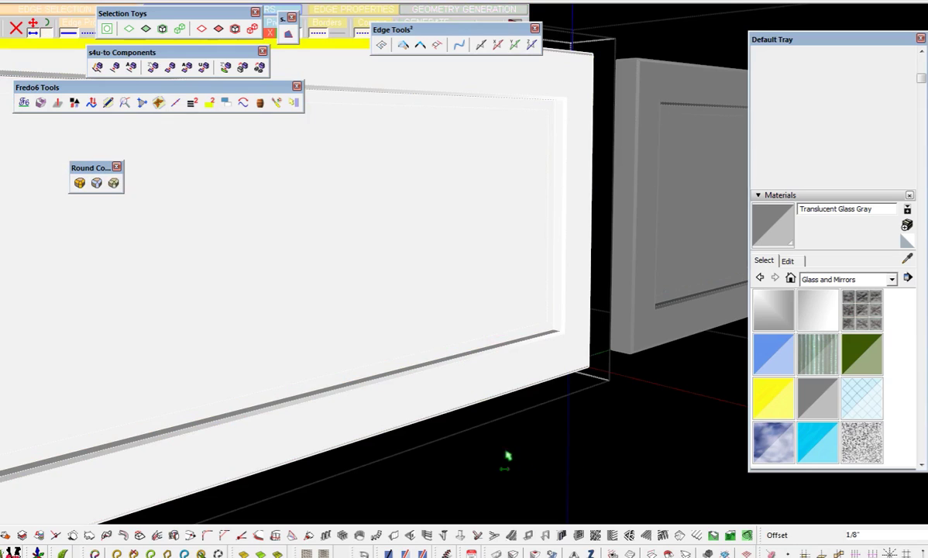
key("space")
left_click(452, 245)
key("Delete")
- Try deleting geometry at the inner ring's lower corner and undo back to the ring's unbeveled edges
middle_click_drag(513, 336, 464, 338)
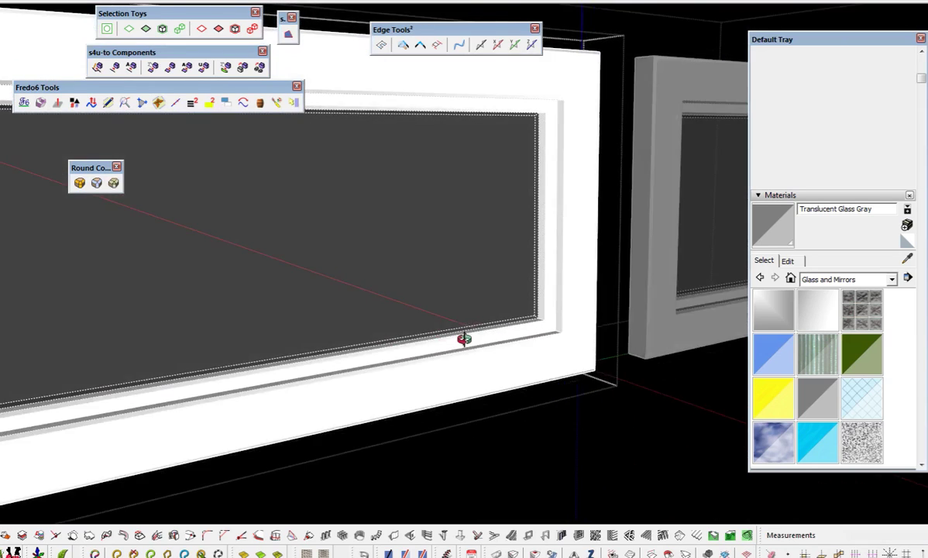
scroll(549, 329, "up", 7)
middle_click_drag(566, 296, 499, 491)
key("Delete")
key("ctrl+z")
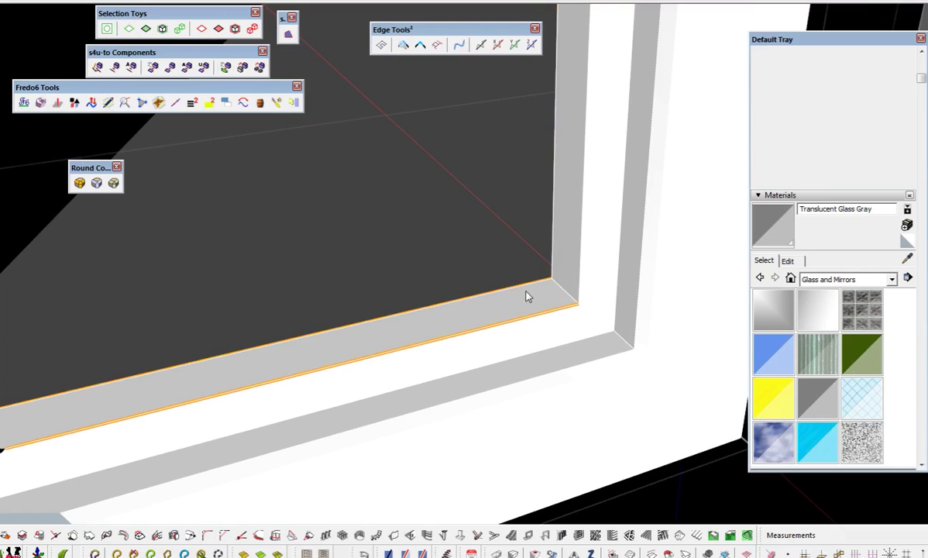
- Bevel the front edge loop of the inner ring around the glass with a 1/8" offset
left_click(569, 311)
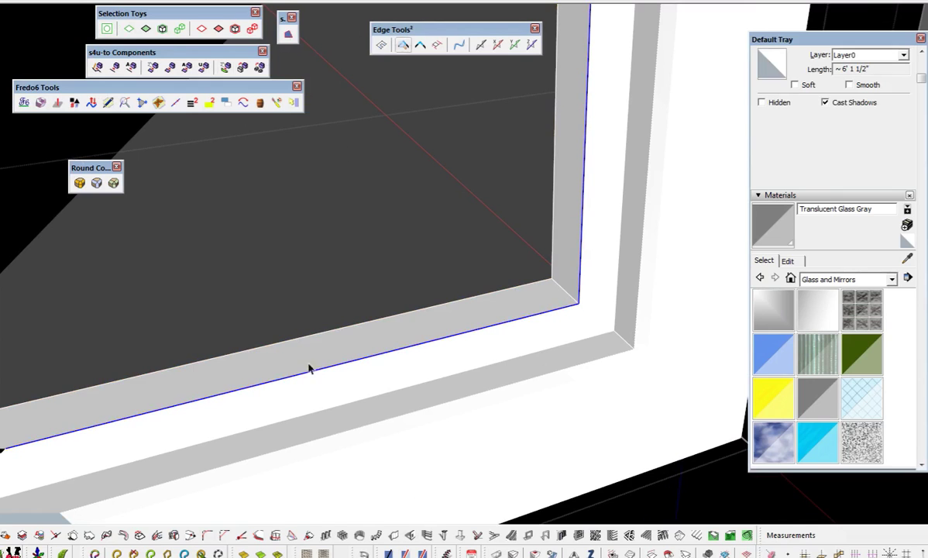
left_click(80, 184)
left_click(691, 508)
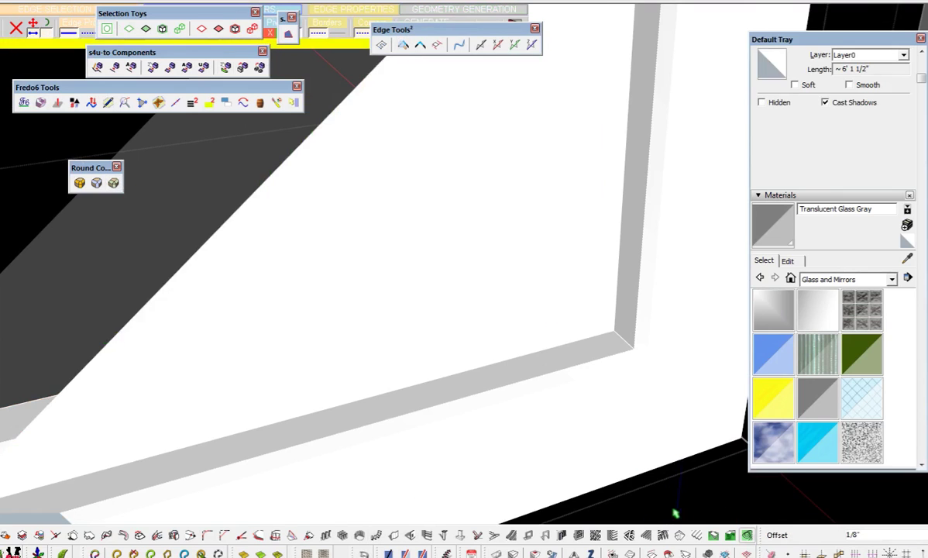
scroll(491, 283, "down", 1)
key("space")
middle_click_drag(430, 218, 612, 311)
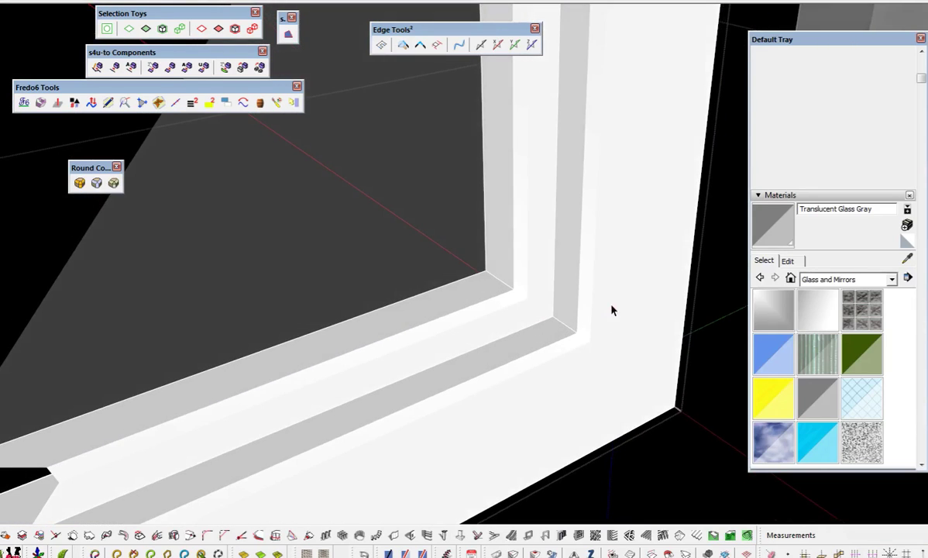
middle_click_drag(524, 308, 616, 333)
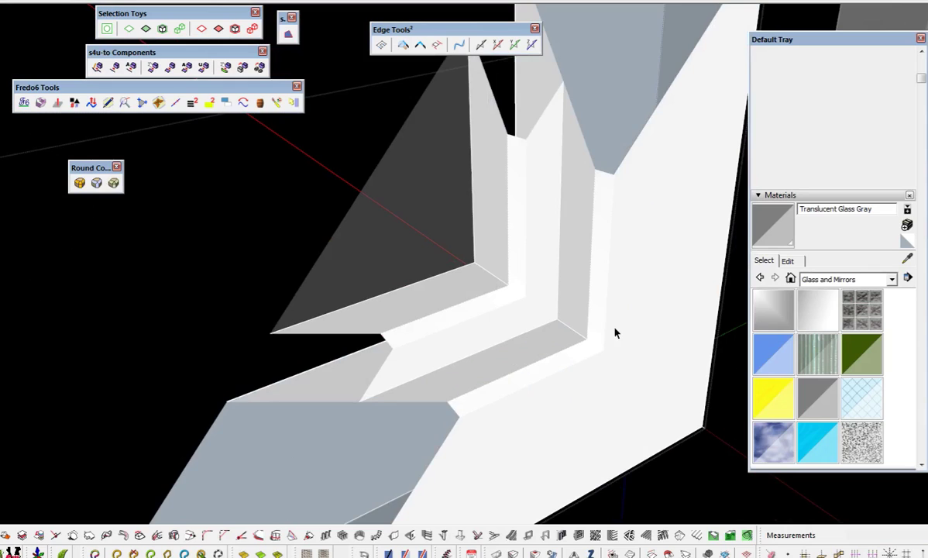
scroll(564, 295, "up", 3)
scroll(850, 341, "down", 5)
- Set the style's edge color to black and its background to white
left_click(883, 246)
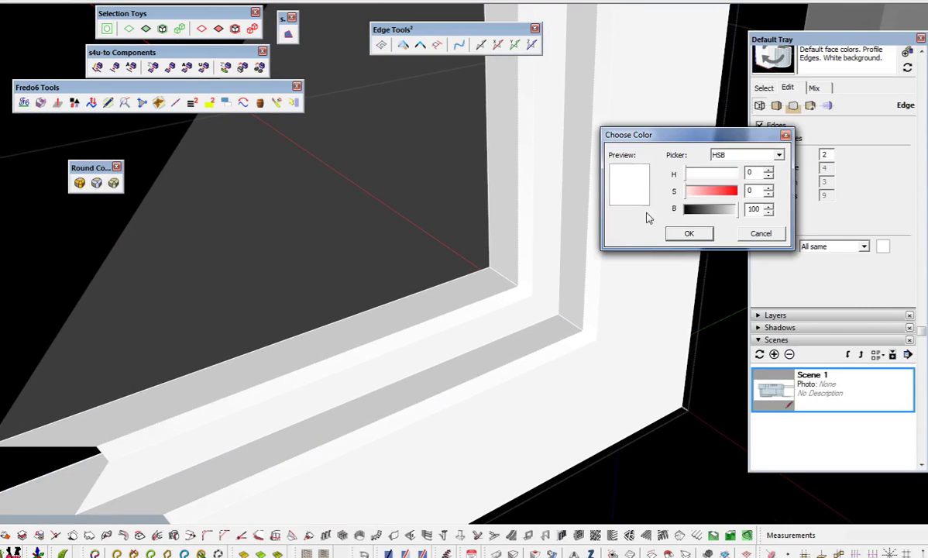
left_click(684, 234)
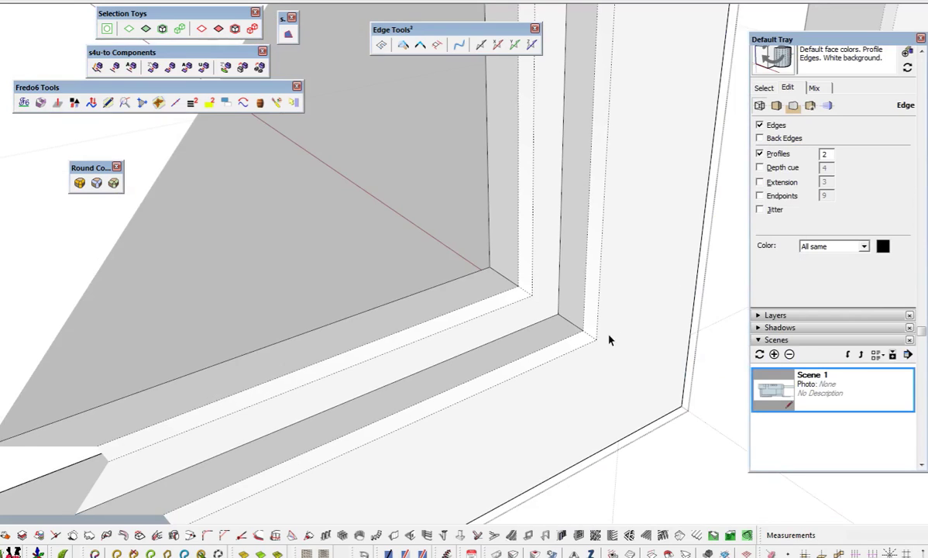
- Examine how the finished window component looks at every window position across the elevation
scroll(581, 332, "down", 5)
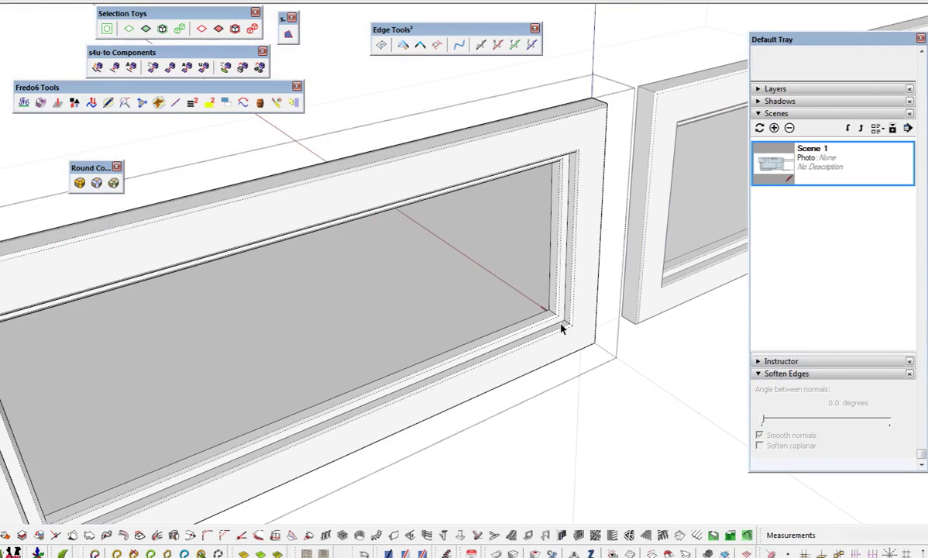
middle_click_drag(562, 329, 441, 246)
scroll(442, 246, "down", 10)
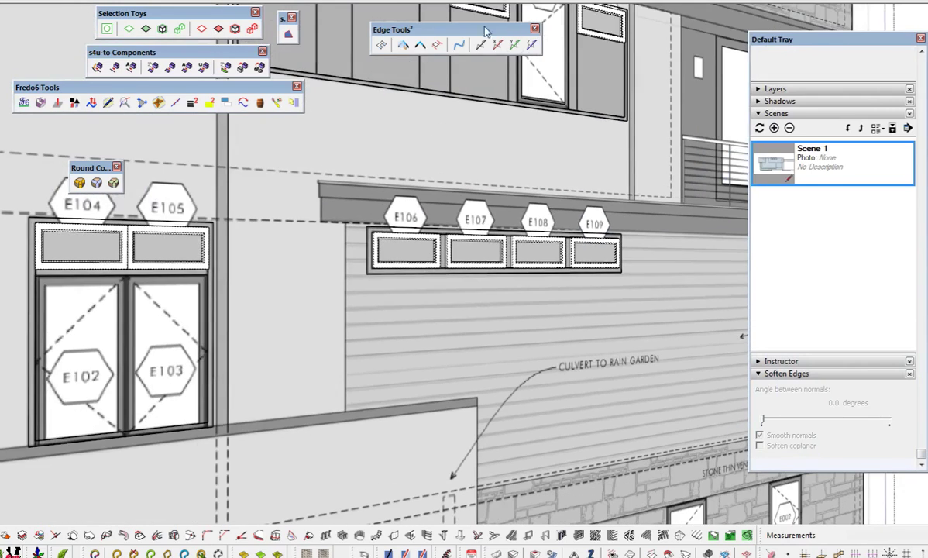
middle_click_drag(486, 31, 420, 187)
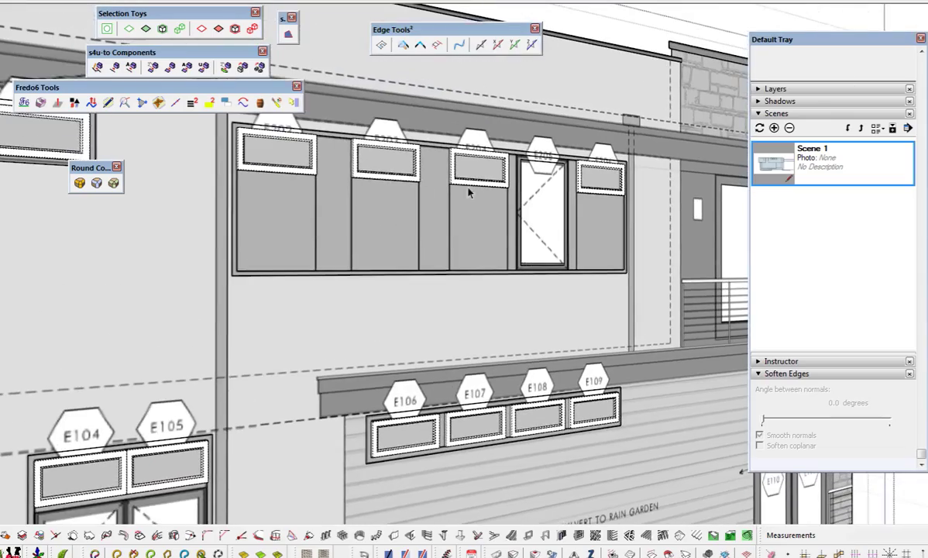
scroll(443, 191, "down", 5)
middle_click_drag(369, 354, 391, 411)
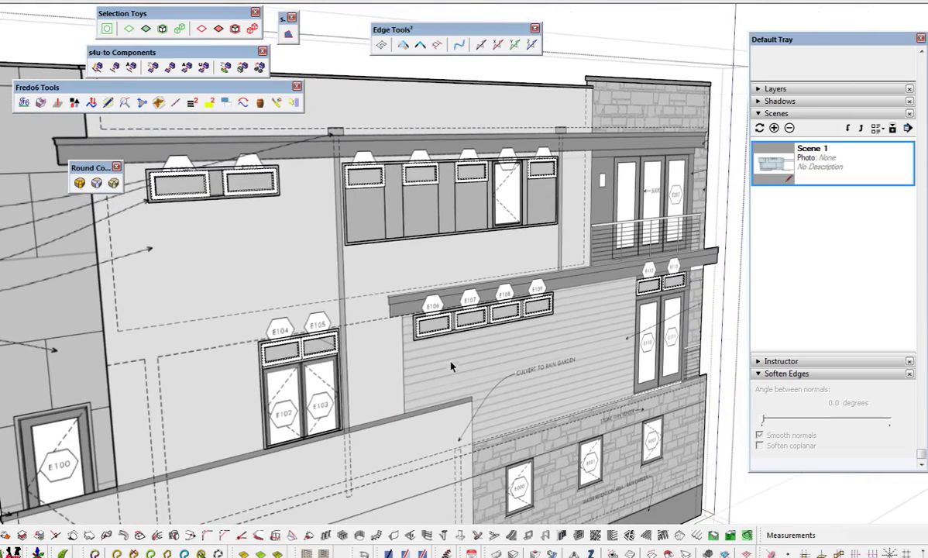
mouse_move(334, 324)
middle_mouse_down()
mouse_move(466, 331)
mouse_move(393, 390)
mouse_move(411, 384)
middle_mouse_up()
scroll(467, 348, "down", 3)
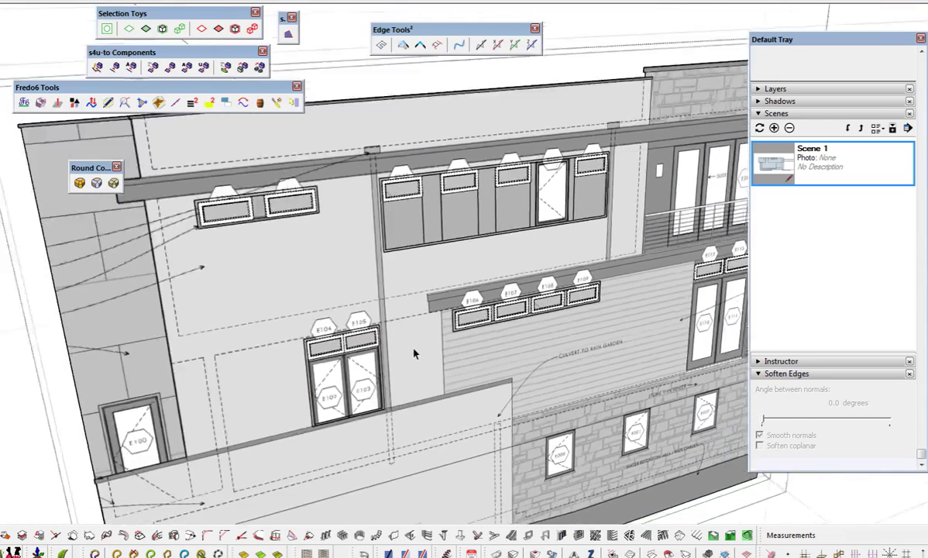
scroll(386, 325, "down", 3)
mouse_move(418, 322)
middle_mouse_down()
mouse_move(563, 315)
mouse_move(425, 345)
middle_mouse_up()
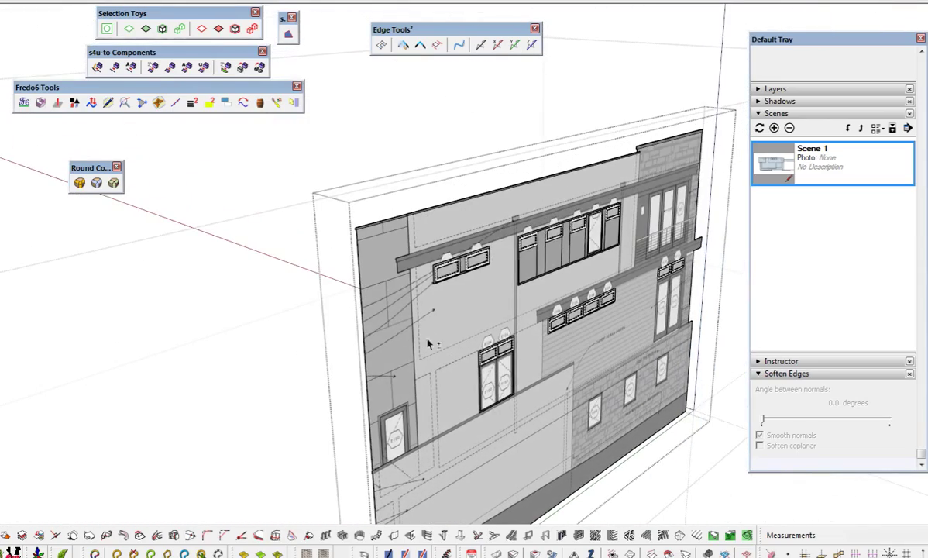
scroll(551, 321, "down", 2)
middle_click_drag(542, 323, 526, 350)
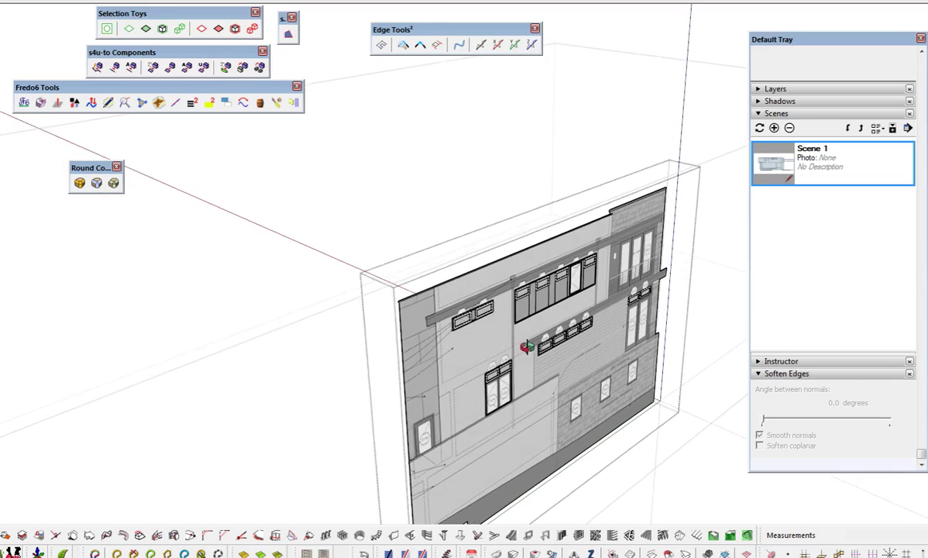
scroll(574, 346, "up", 5)
- Select all instances of the window component placed at E106
left_click(512, 345)
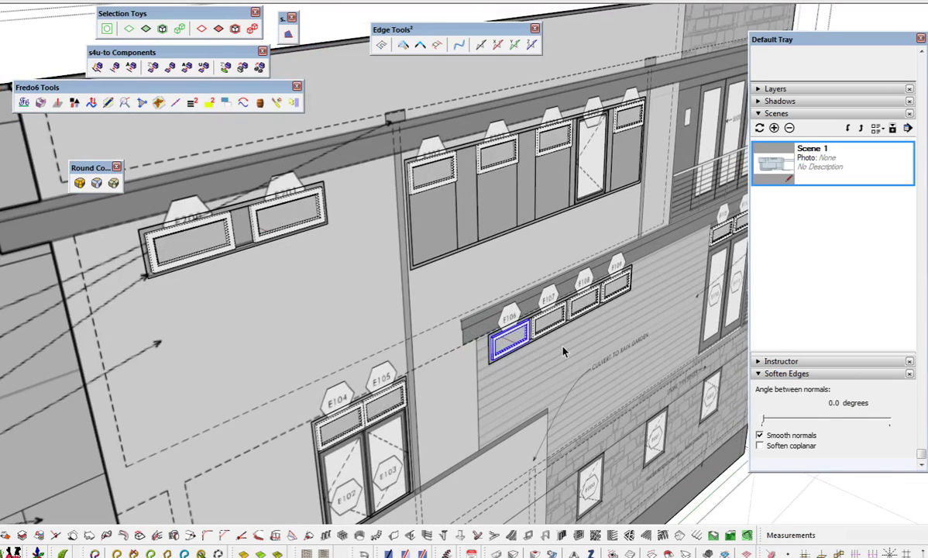
right_click(519, 333)
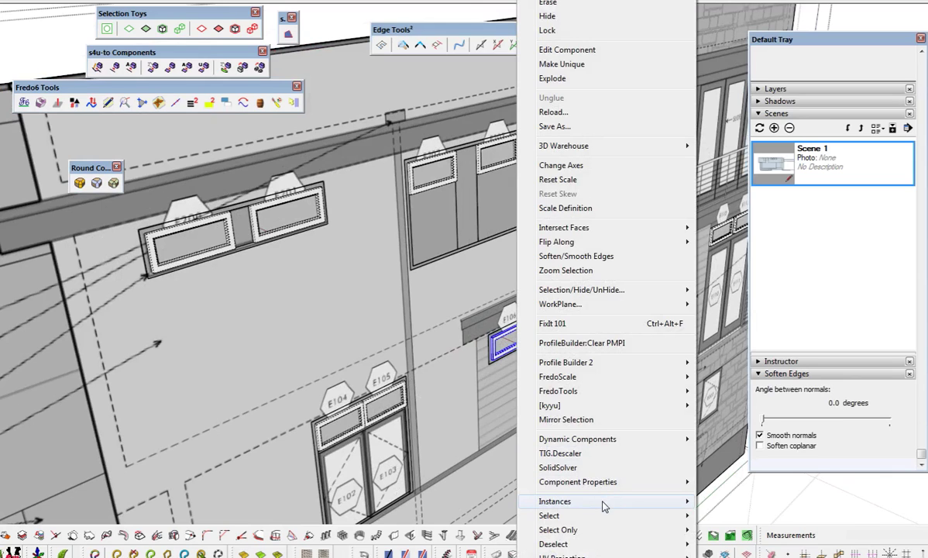
mouse_move(603, 504)
left_click(722, 514)
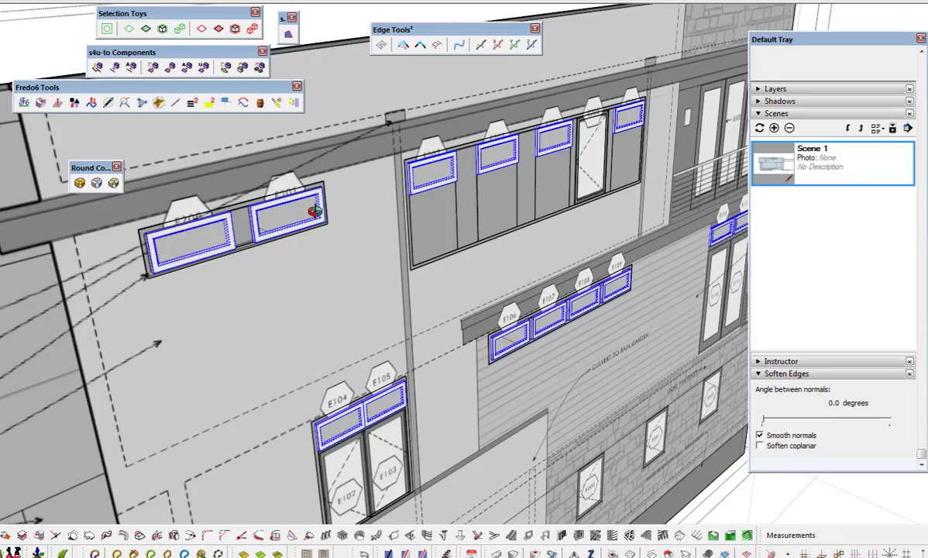
scroll(314, 210, "down", 4)
scroll(418, 179, "up", 5)
left_click(422, 182)
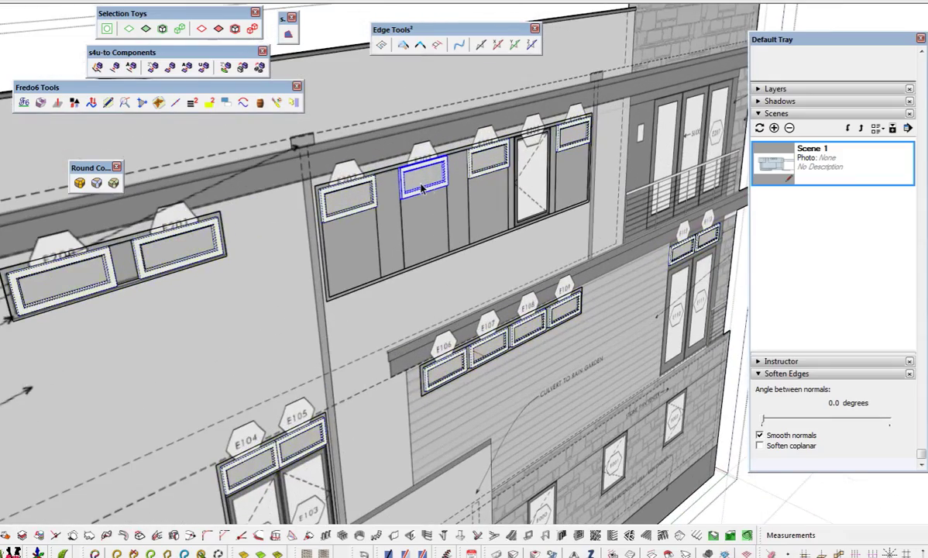
scroll(422, 186, "down", 6)
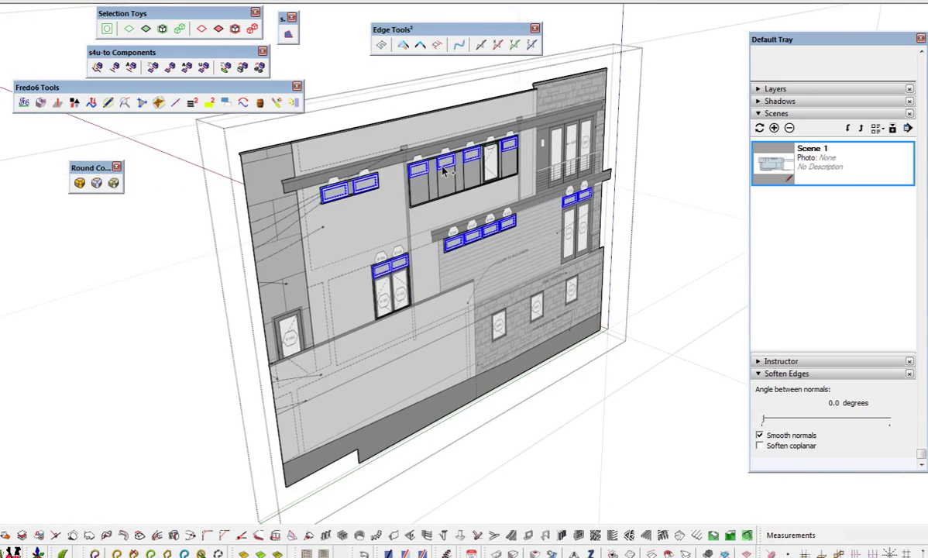
- Try removing all selected window instances from the elevation, check the empty openings, and restore the instances
key("Delete")
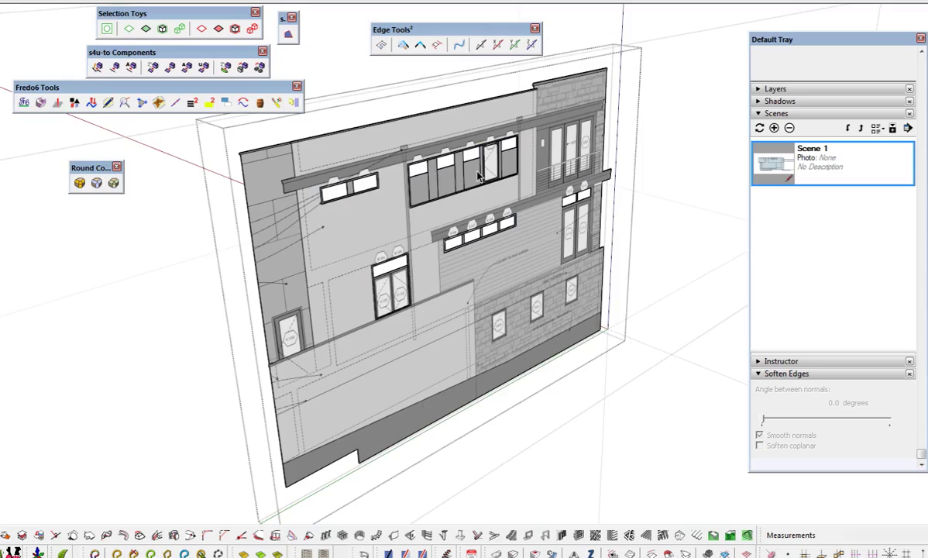
middle_click_drag(526, 242, 423, 176)
scroll(515, 291, "up", 5)
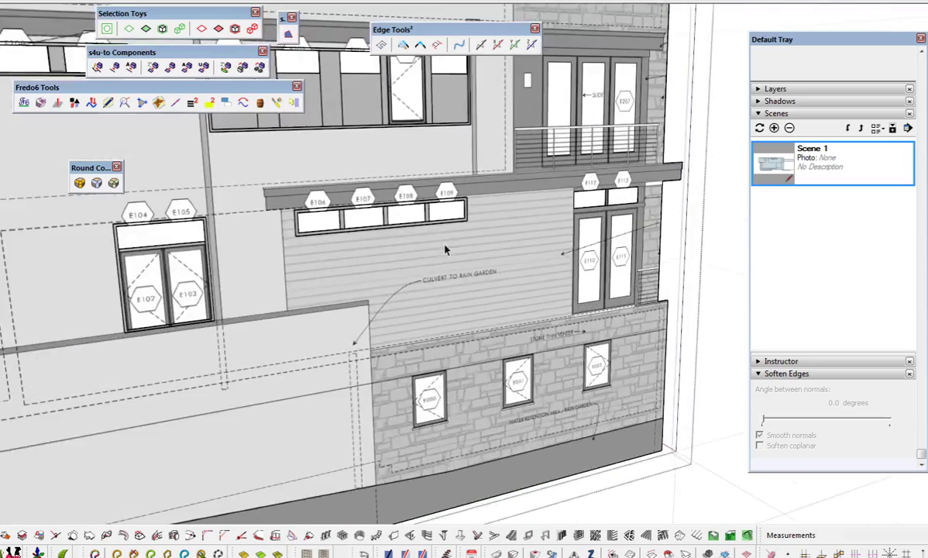
scroll(574, 249, "down", 4)
scroll(574, 250, "down", 4)
left_click(574, 251)
scroll(524, 248, "up", 5)
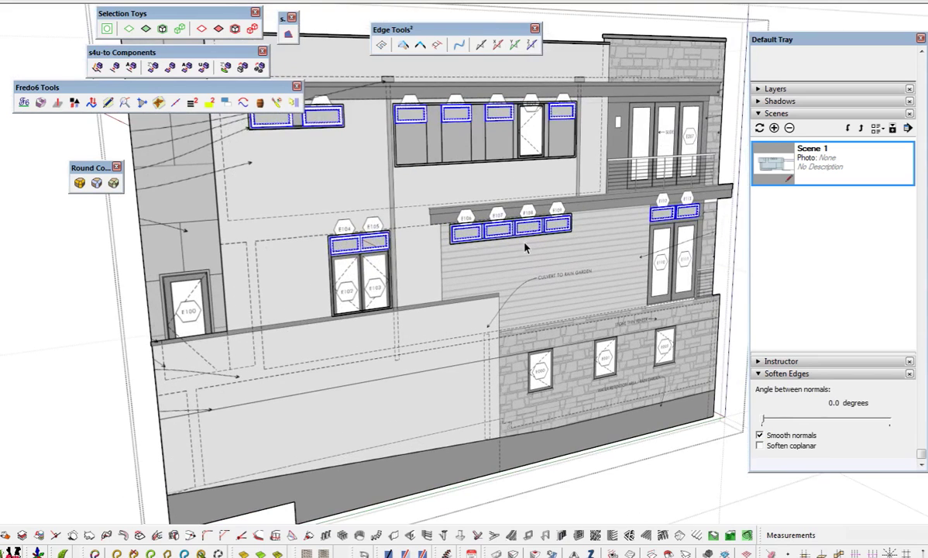
- Move the selected windows out of the elevation group by cutting them and pasting them in place in the main model
key("ctrl+t")
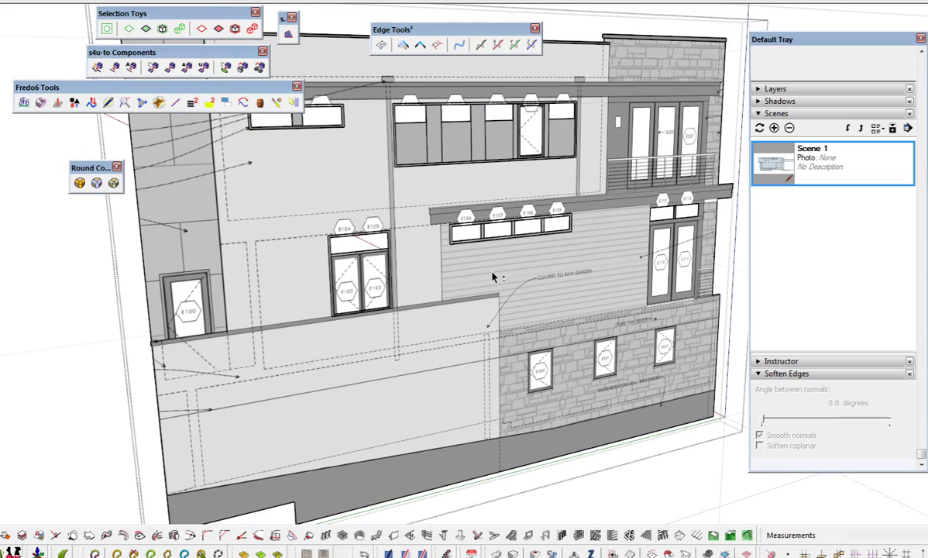
middle_click_drag(493, 277, 575, 308)
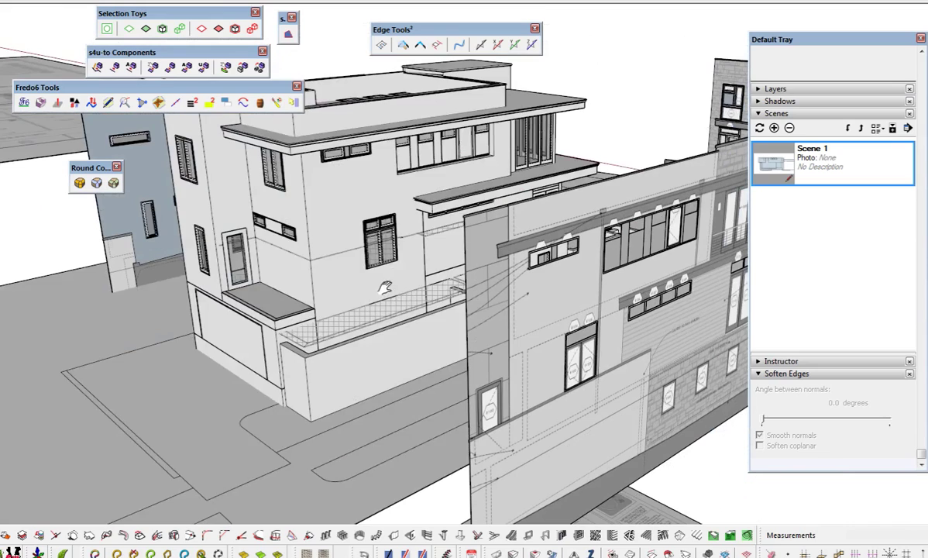
middle_click_drag(281, 275, 347, 235)
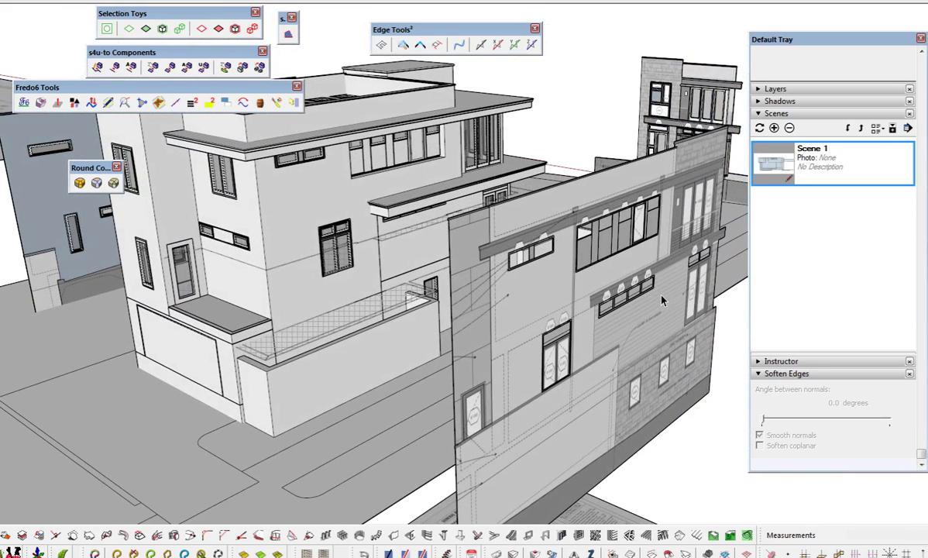
key("shift+v")
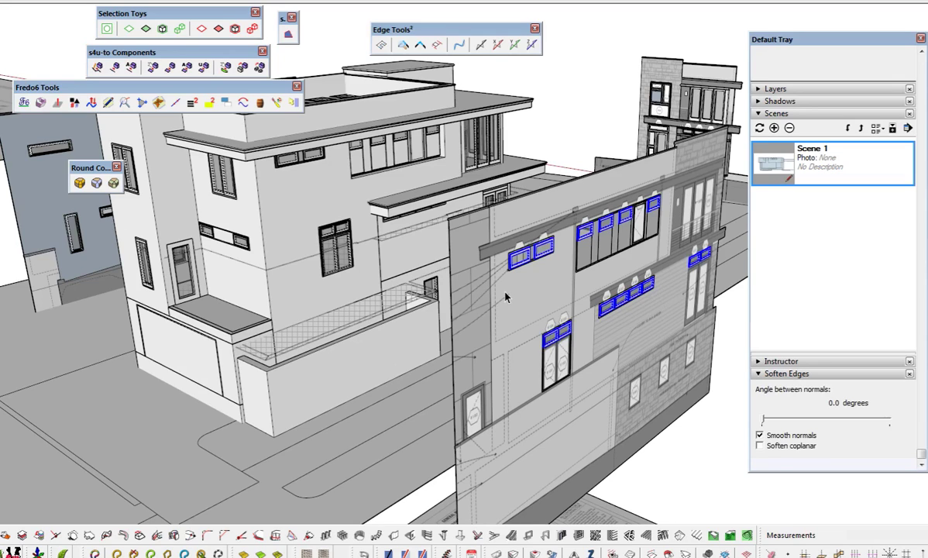
- Try to project the selected window components from the elevation onto the house's side wall with Throw To Plane
left_click(182, 1)
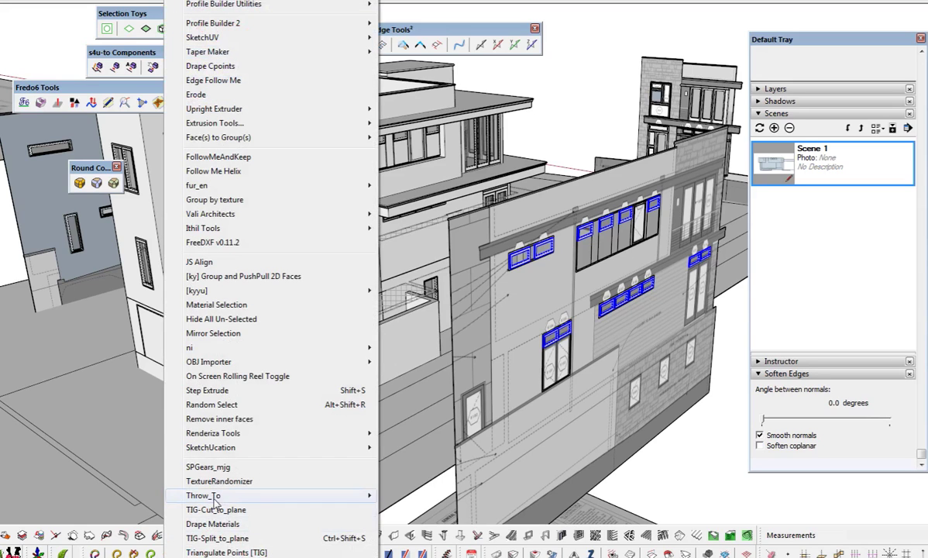
mouse_move(240, 495)
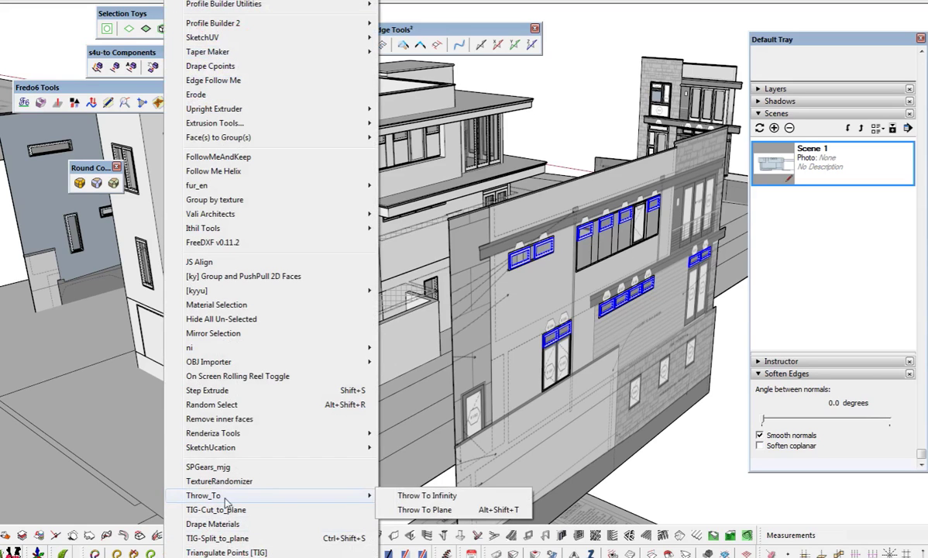
left_click(427, 509)
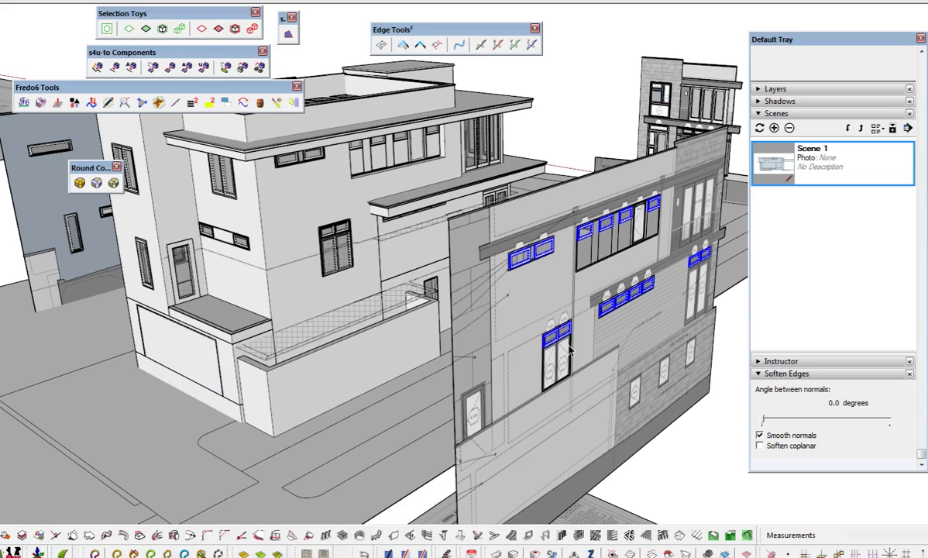
key("o")
left_click(332, 205)
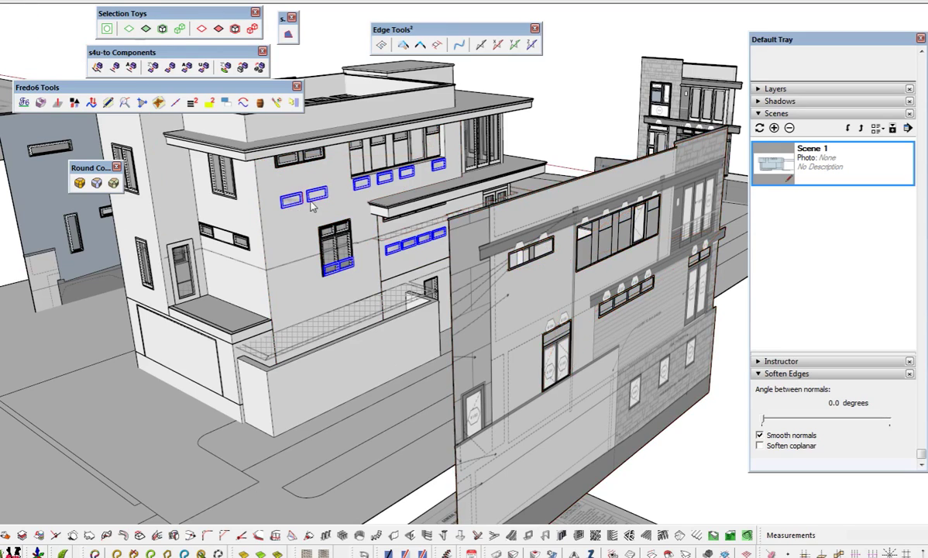
- Compare the projected windows on the house's side wall with the window openings in the elevation
scroll(323, 201, "up", 1)
scroll(324, 201, "up", 4)
mouse_move(324, 200)
middle_mouse_down()
mouse_move(548, 174)
mouse_move(460, 182)
mouse_move(434, 205)
mouse_move(388, 218)
mouse_move(257, 234)
middle_mouse_up()
scroll(259, 228, "down", 5)
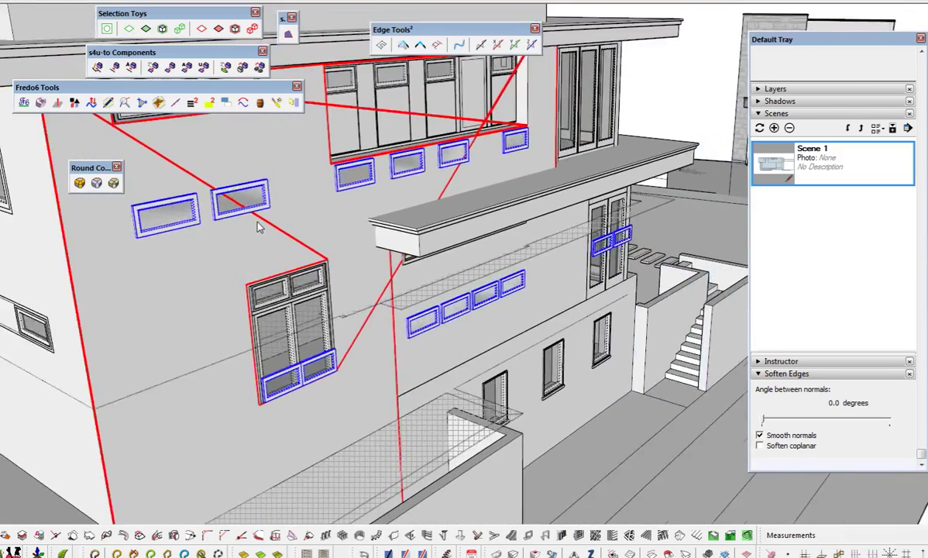
scroll(259, 226, "down", 3)
middle_click_drag(260, 226, 363, 296)
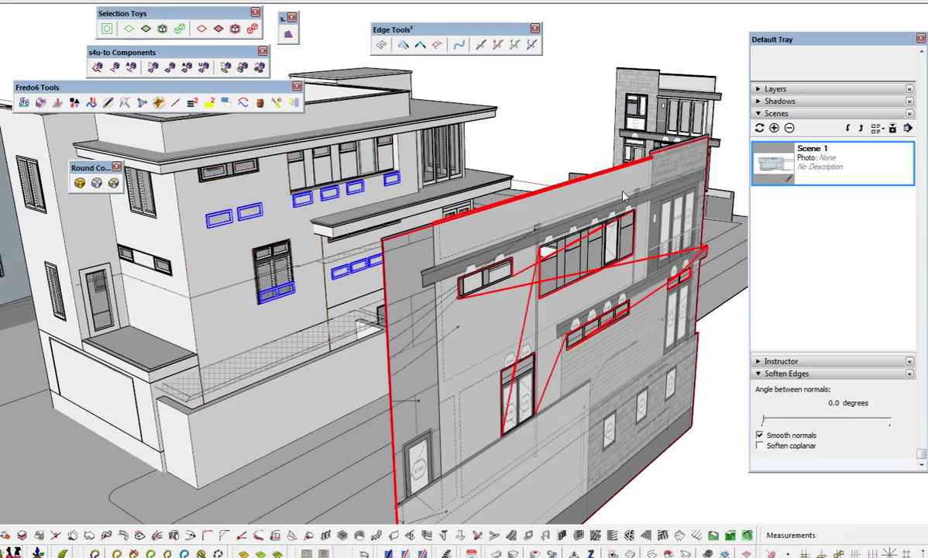
middle_click_drag(517, 394, 489, 318)
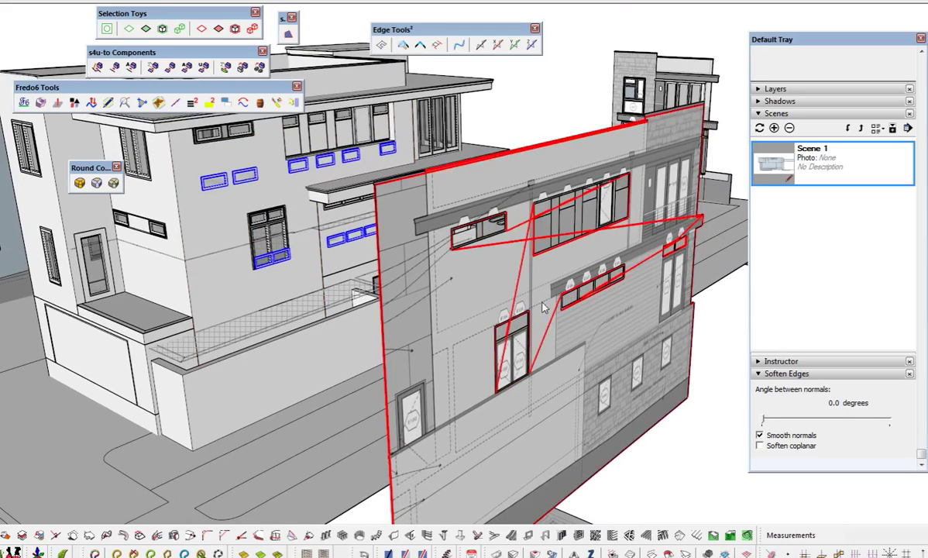
scroll(539, 368, "up", 1)
scroll(540, 370, "up", 1)
mouse_move(440, 357)
middle_mouse_down("shift")
mouse_move(505, 366)
mouse_move(518, 400)
middle_mouse_up("shift")
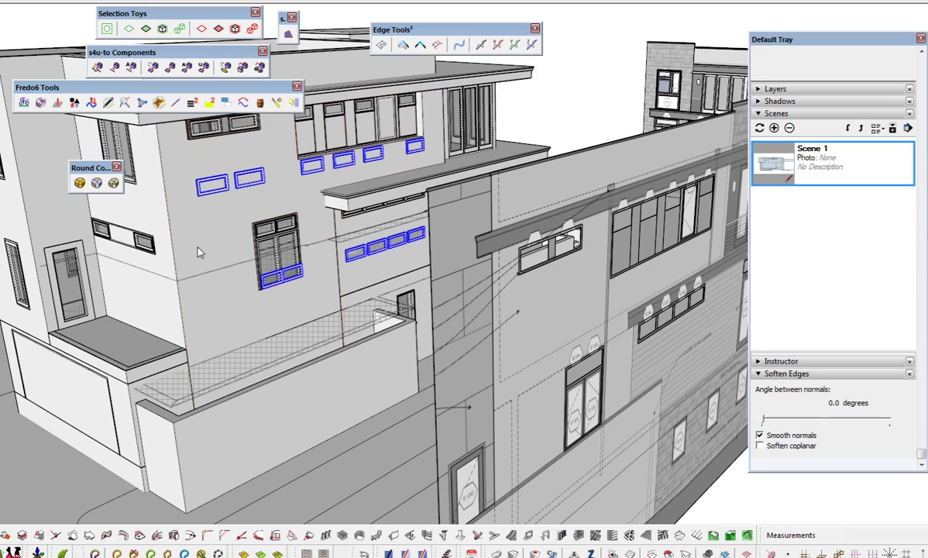
- Try to move the projected windows vertically up into the house's wall openings, and return them to the elevation by undoing
mouse_move(185, 231)
middle_mouse_down("shift")
mouse_move(309, 232)
mouse_move(264, 240)
middle_mouse_up("shift")
key("l")
left_click(277, 236)
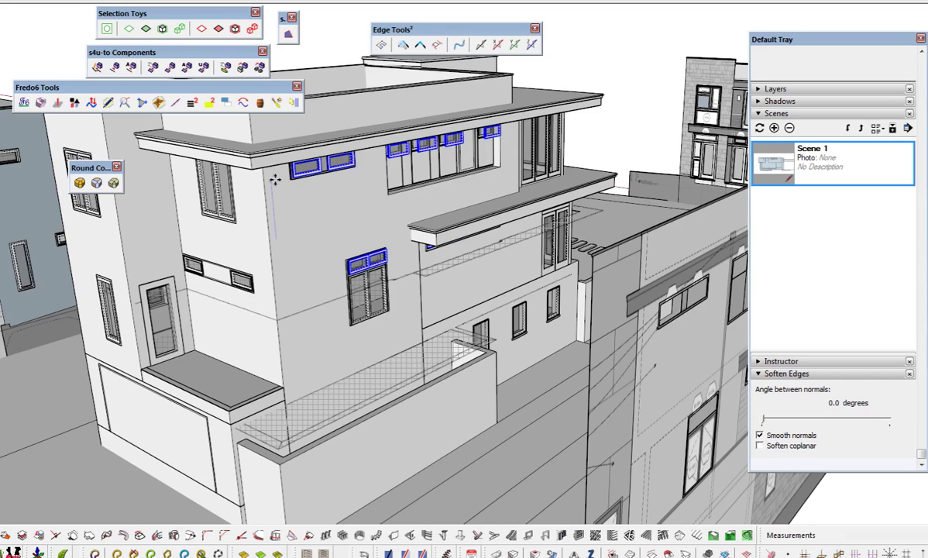
key("space")
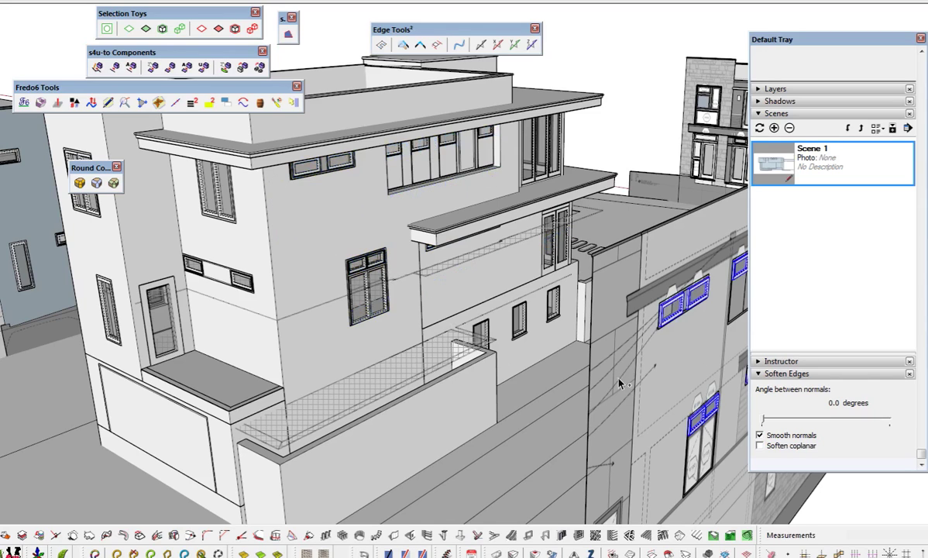
- Bring up the hole-cutting tools and draw a rectangle about 7 ft wide on the elevation just below windows E200 and E201
middle_click_drag(692, 370, 495, 351)
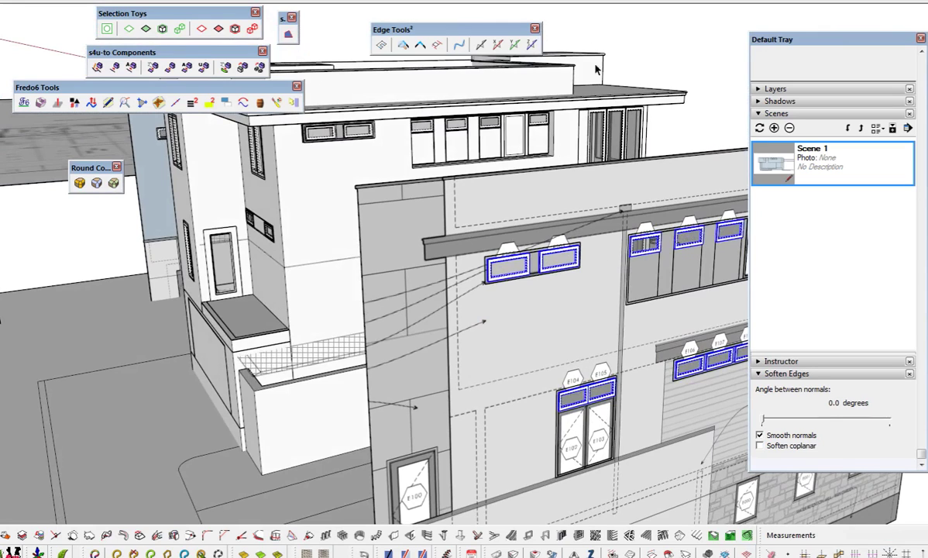
left_click_drag(351, 35, 324, 28)
middle_click_drag(544, 334, 493, 408)
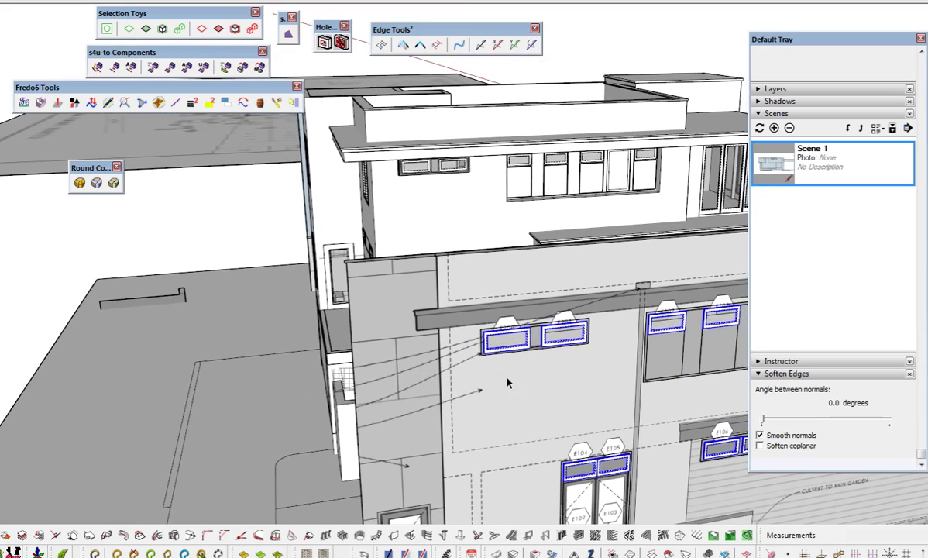
scroll(507, 382, "up", 5)
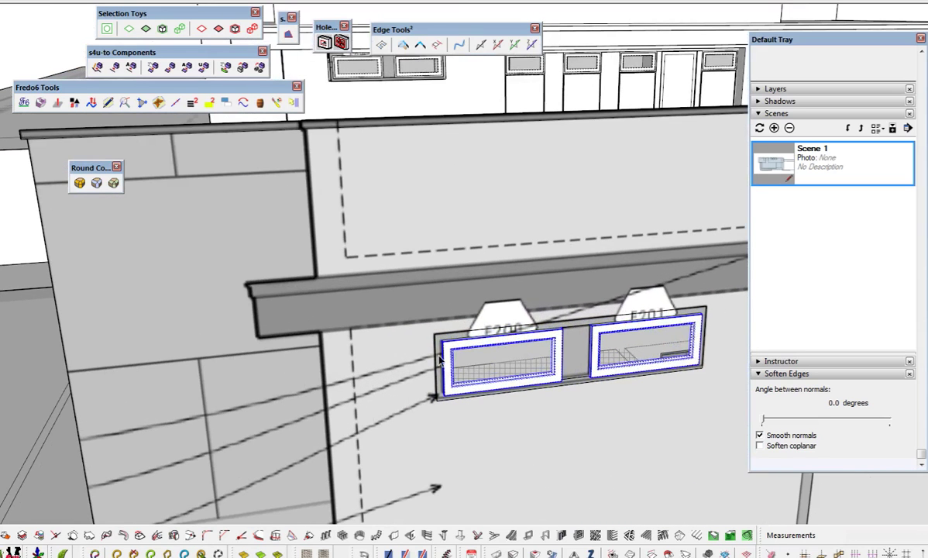
scroll(433, 360, "down", 6)
key("l")
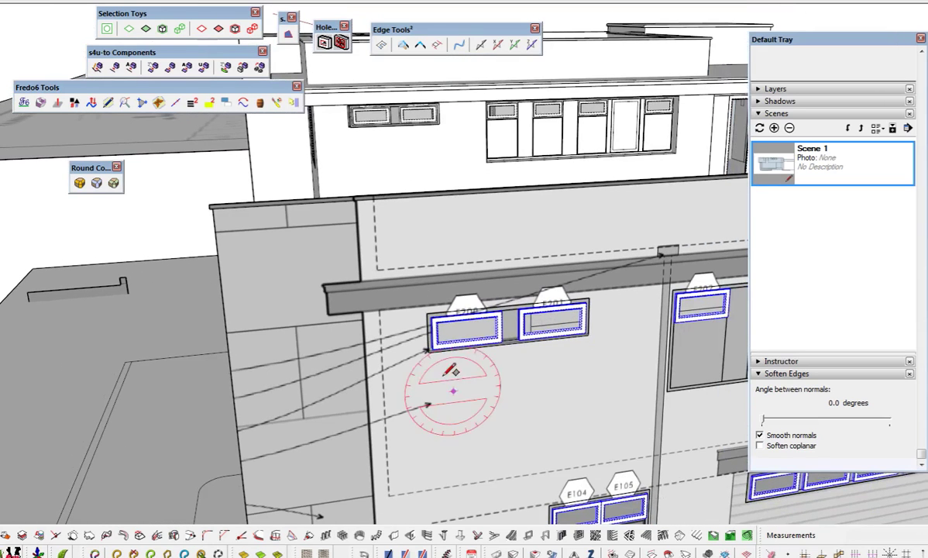
left_click(428, 373)
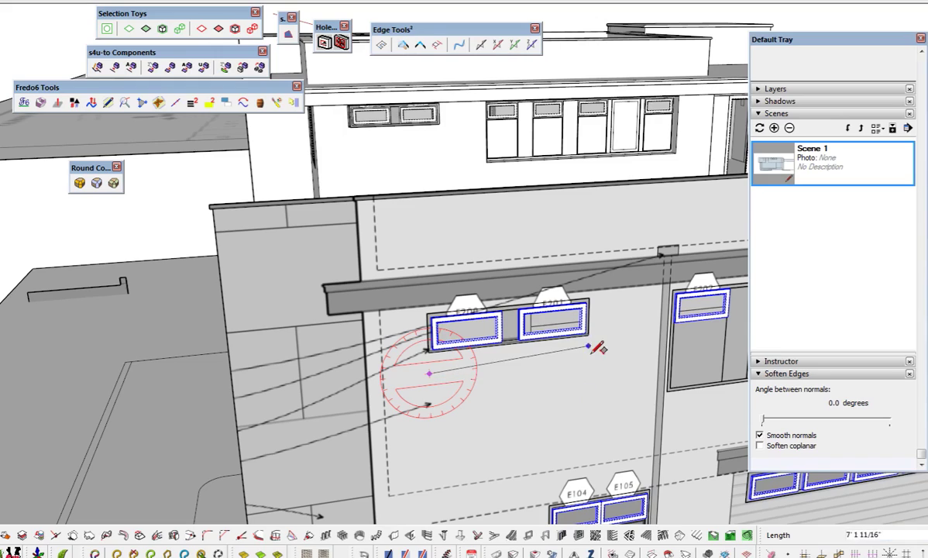
left_click(591, 357)
left_click(594, 398)
- Cut the rectangle from beneath the upper windows and open the house group for editing
middle_click_drag(534, 399, 570, 401)
key("space")
left_click(563, 389)
scroll(564, 389, "down", 3)
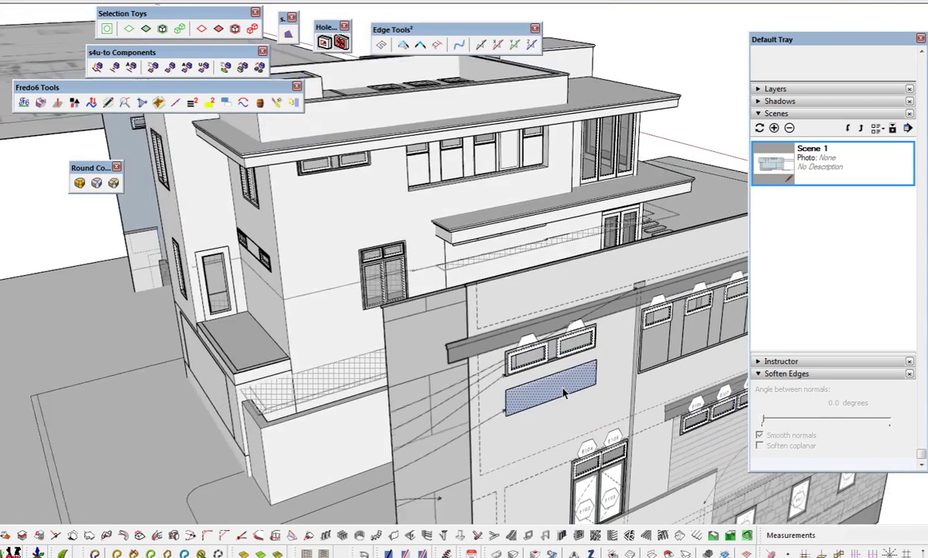
left_click(369, 243)
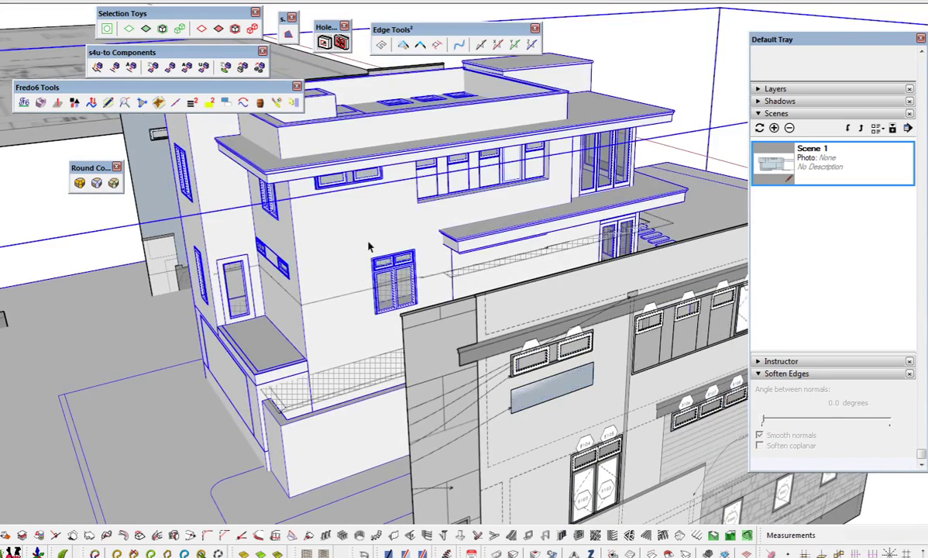
left_click(559, 391)
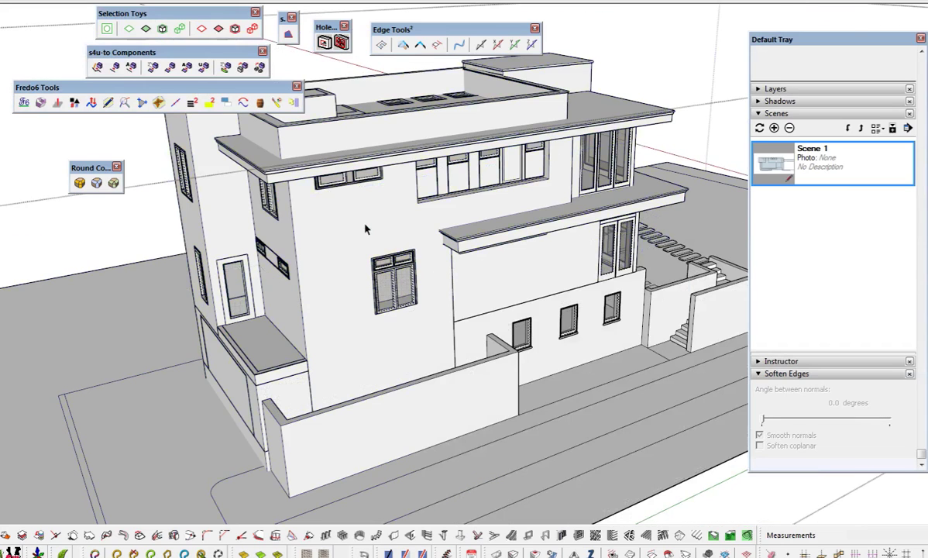
- Inspect the OuterShell wall solid inside the house group on its own and return to the full house
left_click(313, 230)
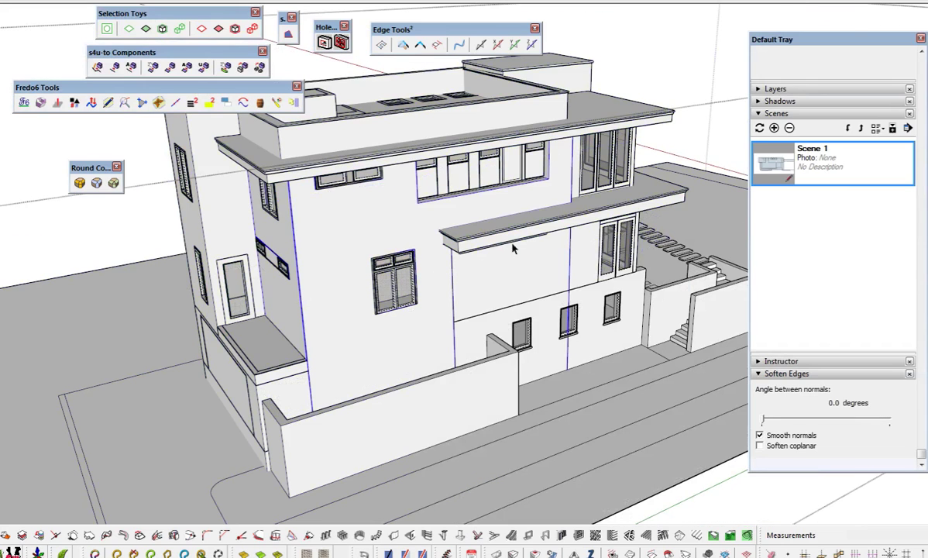
key("b")
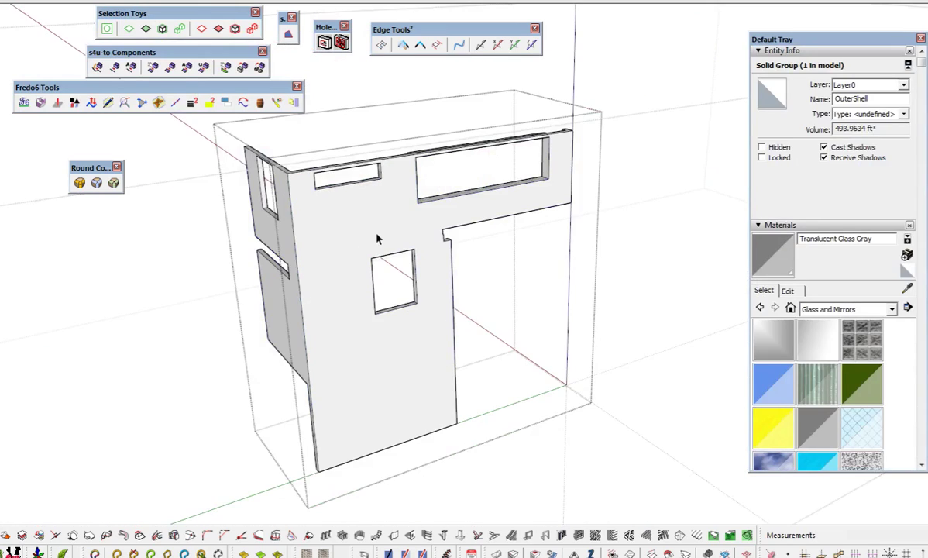
middle_click_drag(378, 239, 431, 357)
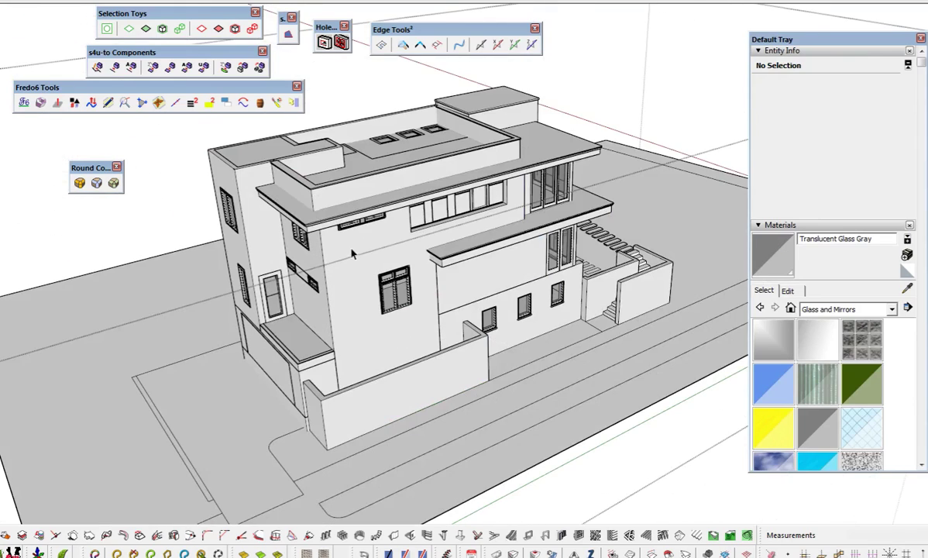
middle_click_drag(377, 280, 457, 290)
- Paste the rectangle inside the house group, placing it in front of the side wall near the ground-floor windows, and deselect it
double_click(459, 292)
scroll(464, 299, "up", 5)
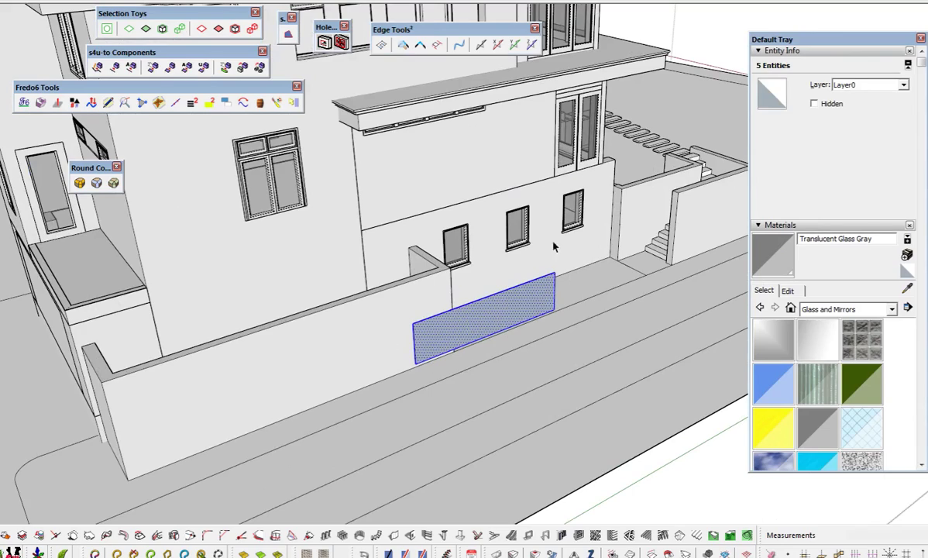
mouse_move(496, 331)
middle_mouse_down()
mouse_move(391, 240)
mouse_move(418, 227)
mouse_move(414, 307)
mouse_move(472, 306)
mouse_move(481, 319)
mouse_move(470, 318)
middle_mouse_up()
scroll(414, 308, "down", 5)
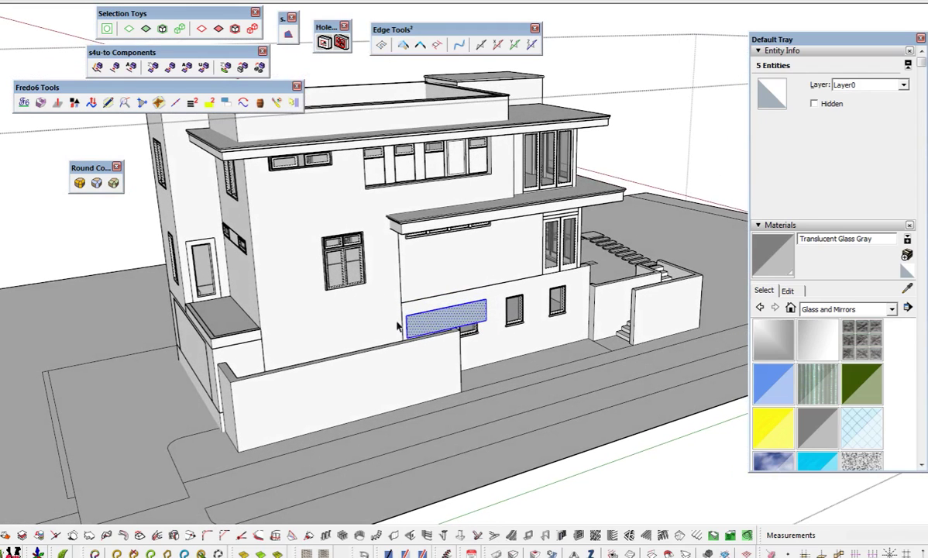
left_click(593, 61)
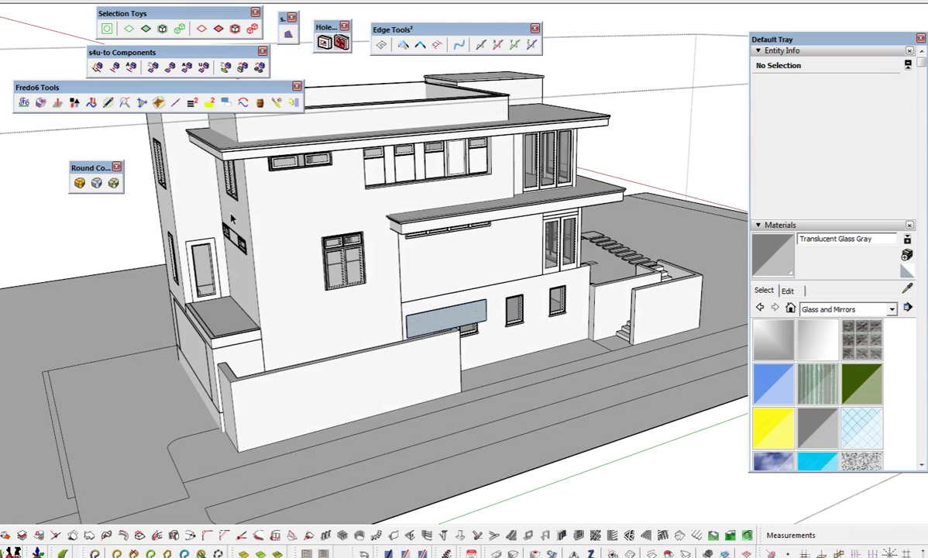
- Try cutting a rectangular through-hole in the OuterShell side wall, just above the double window, and select the shell
left_click(323, 44)
left_click(302, 203)
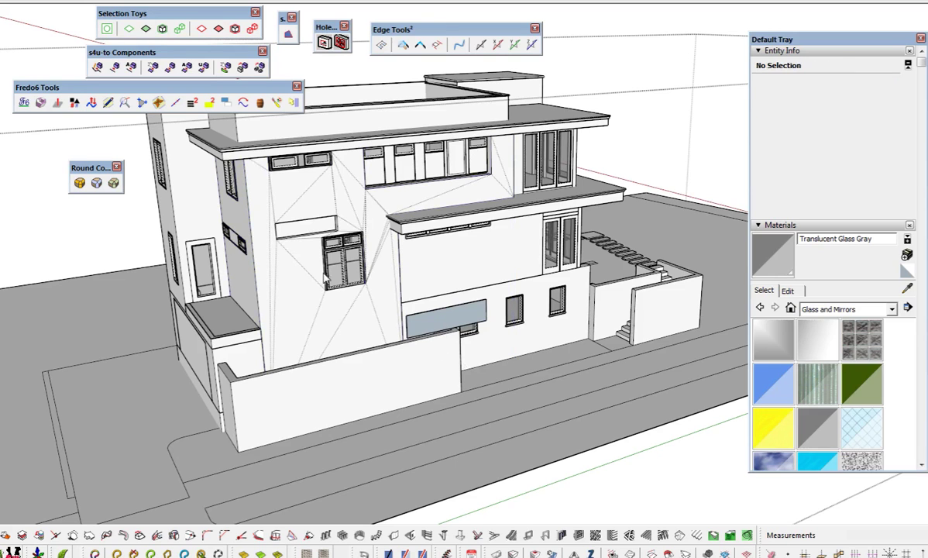
middle_click_drag(315, 299, 472, 377)
scroll(367, 264, "up", 3)
scroll(365, 263, "up", 5)
scroll(370, 390, "up", 3)
scroll(321, 304, "down", 2)
left_click(308, 304)
scroll(305, 306, "down", 4)
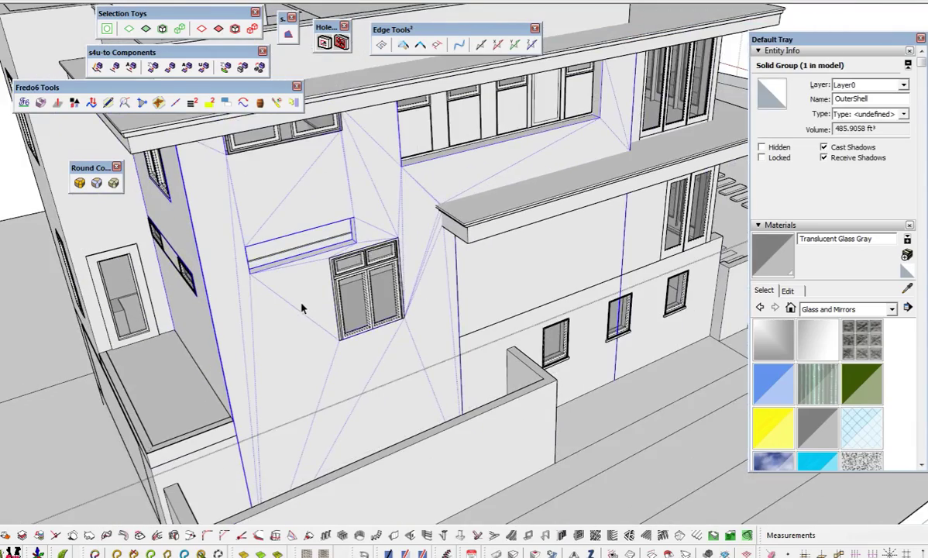
- Merge the fragmented coplanar faces of the OuterShell by running FixIt 101 on all its geometry
double_click(302, 309)
middle_click_drag(307, 288, 394, 245)
left_click(360, 270)
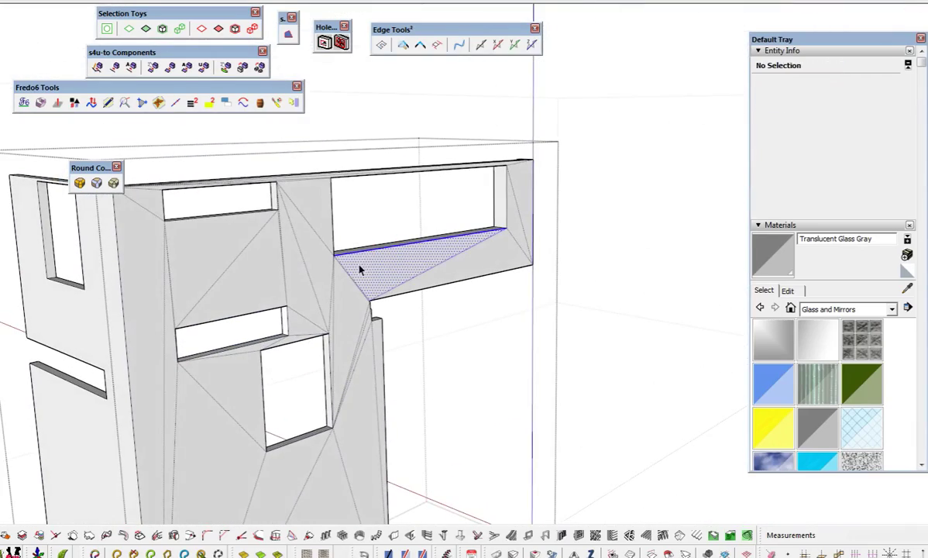
triple_click(360, 270)
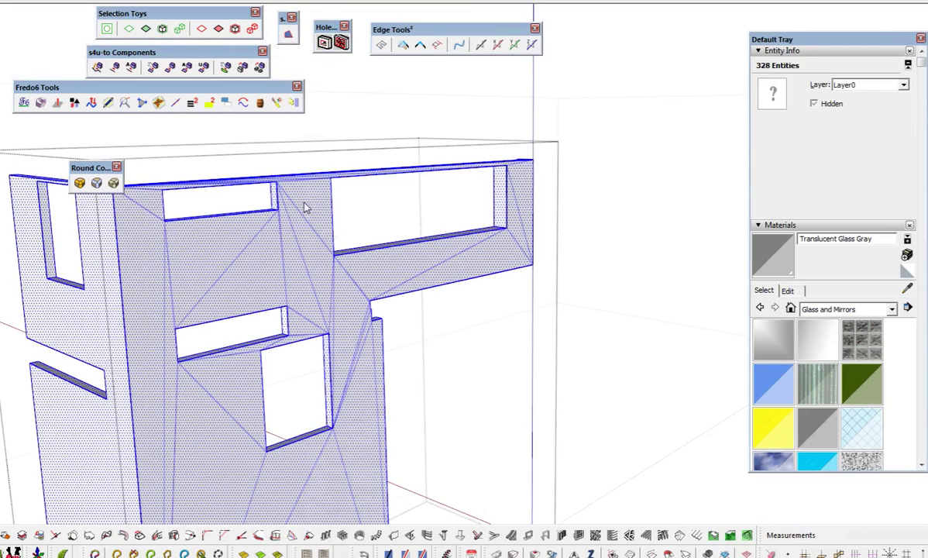
right_click(304, 207)
left_click(333, 313)
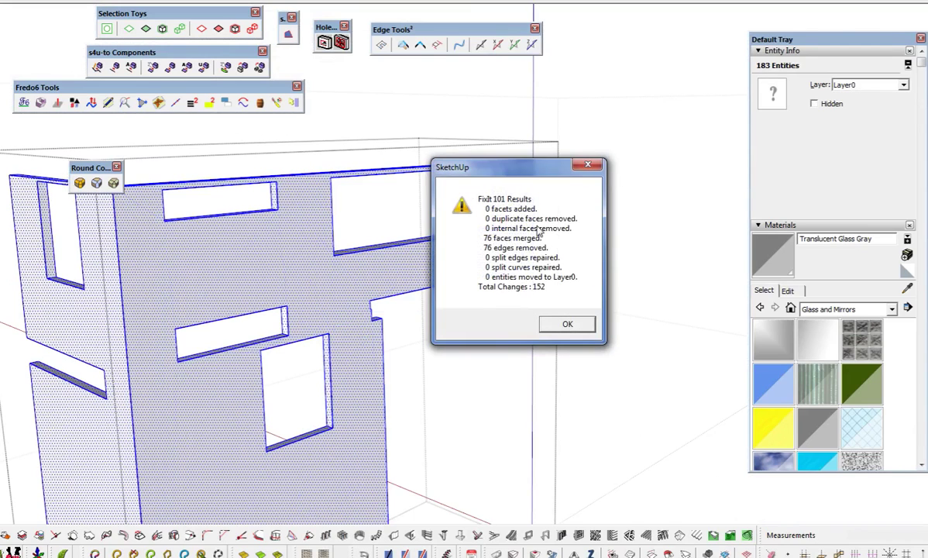
left_click_drag(499, 179, 434, 104)
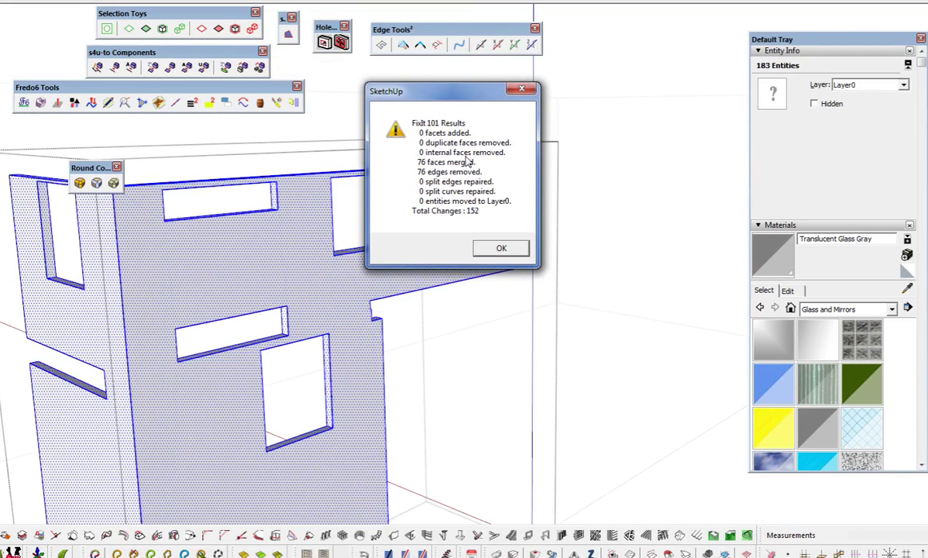
left_click(481, 248)
- Check the wall opening above the double window from several angles and undo the hole cut
middle_click_drag(480, 249, 358, 245)
scroll(350, 214, "up", 3)
scroll(358, 245, "down", 3)
middle_click_drag(344, 296, 369, 289)
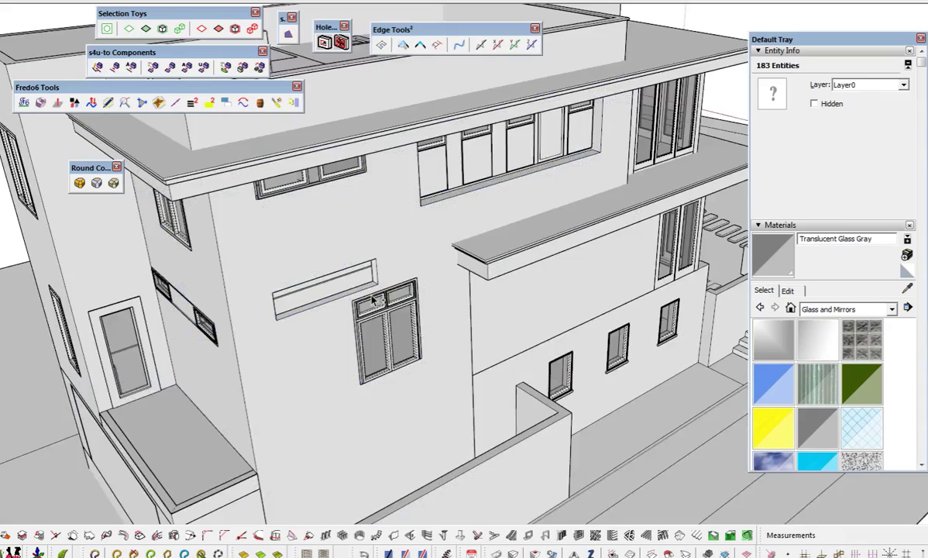
scroll(372, 300, "down", 3)
middle_click_drag(331, 228, 348, 261)
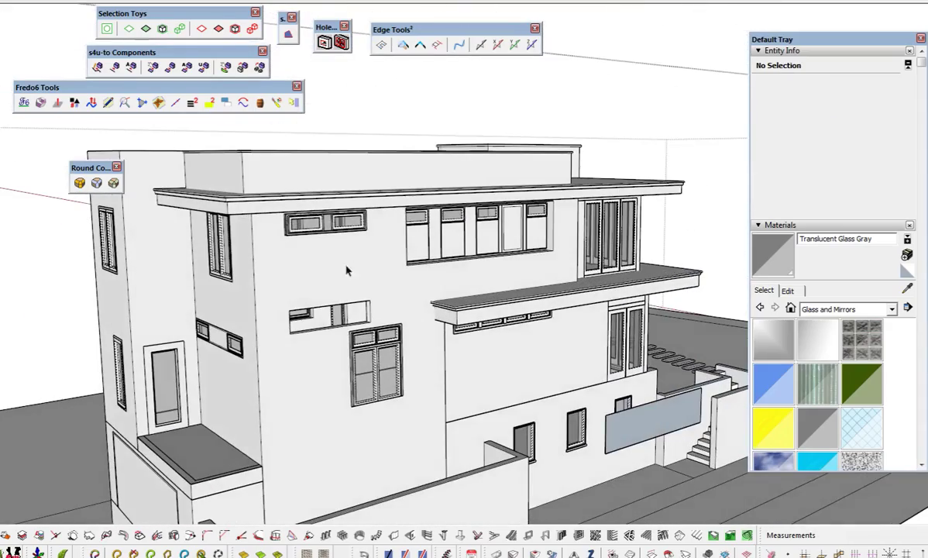
scroll(349, 314, "down", 3)
middle_click_drag(303, 226, 353, 290)
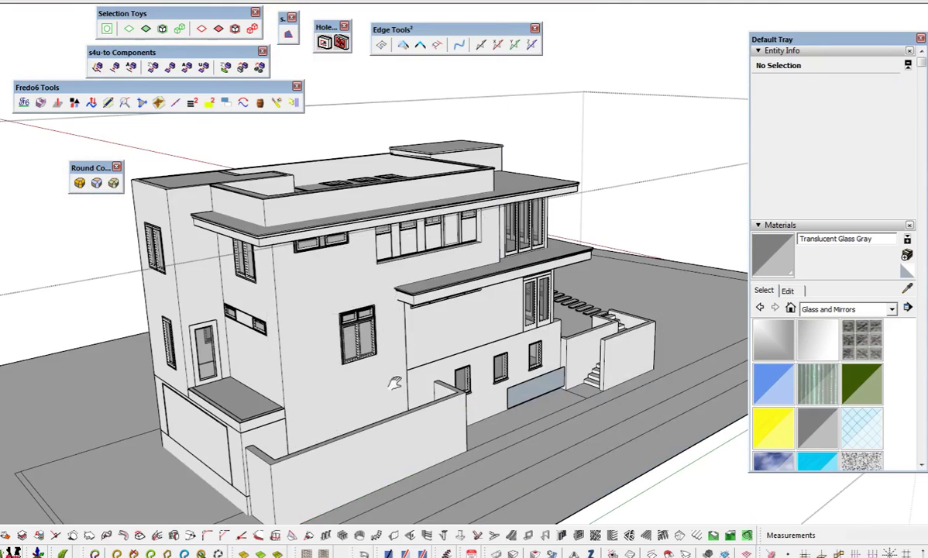
- Scale the rectangle in front of the ground-floor windows down in width along the side wall
middle_click_drag(395, 382, 338, 358, "shift")
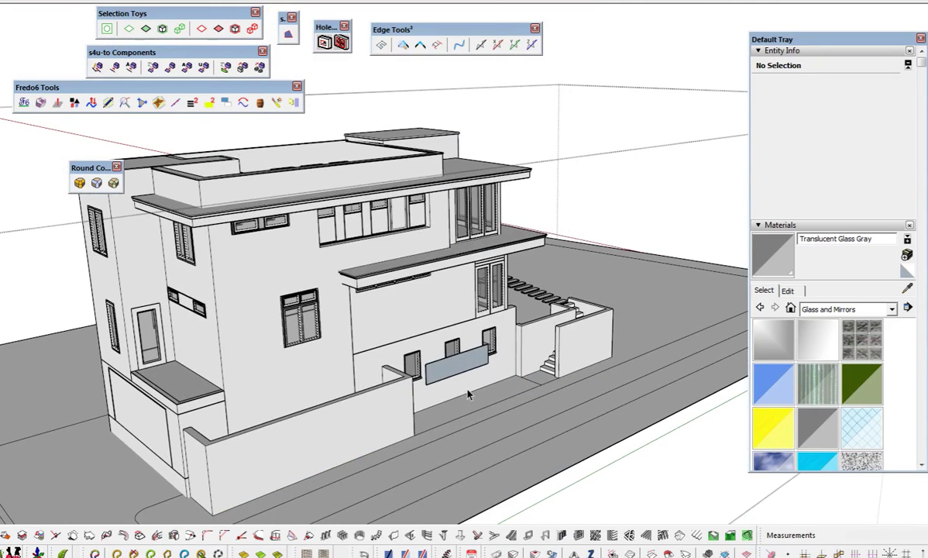
left_click(437, 362)
scroll(463, 372, "up", 3)
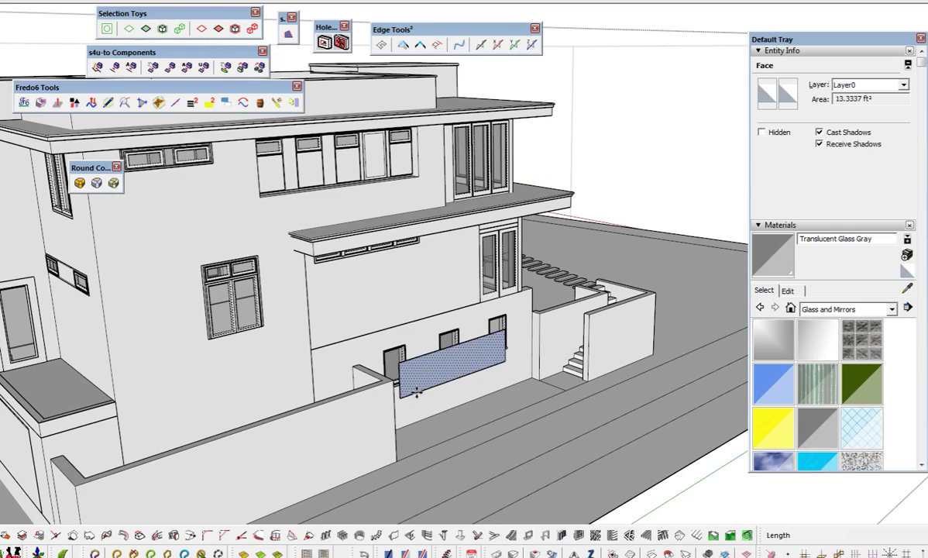
key("s")
left_click_drag(402, 379, 484, 364)
- Copy the narrowed rectangle sideways along the side wall to make two separate rectangles of equal size with a gap between them
key("m")
left_click(504, 362)
key("ctrl")
left_click(464, 376)
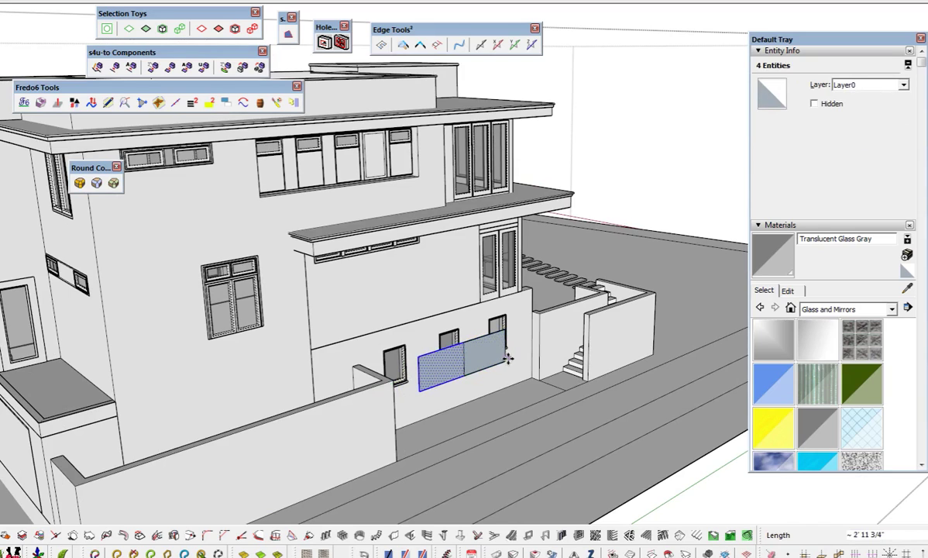
left_click(506, 361)
key("ctrl")
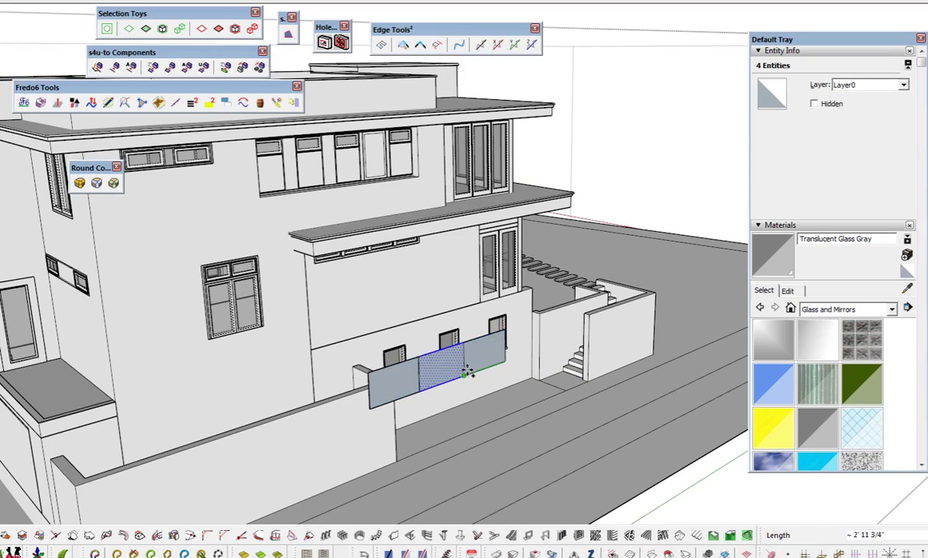
left_click(443, 374)
middle_click_drag(446, 373, 325, 251)
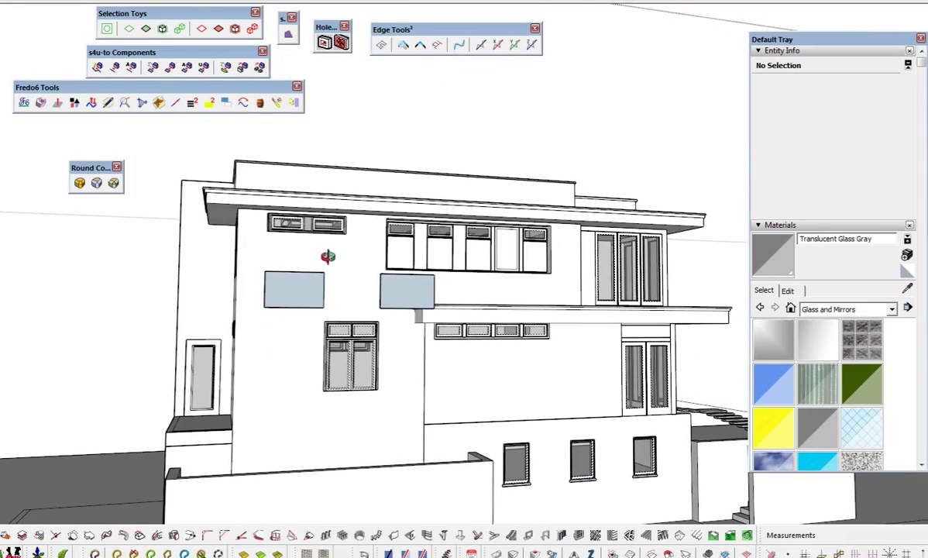
- Select both rectangles and cut two matching through-holes in the OuterShell side wall near the double window
left_click(381, 280)
left_click(292, 275, "ctrl")
middle_click_drag(377, 313, 423, 379)
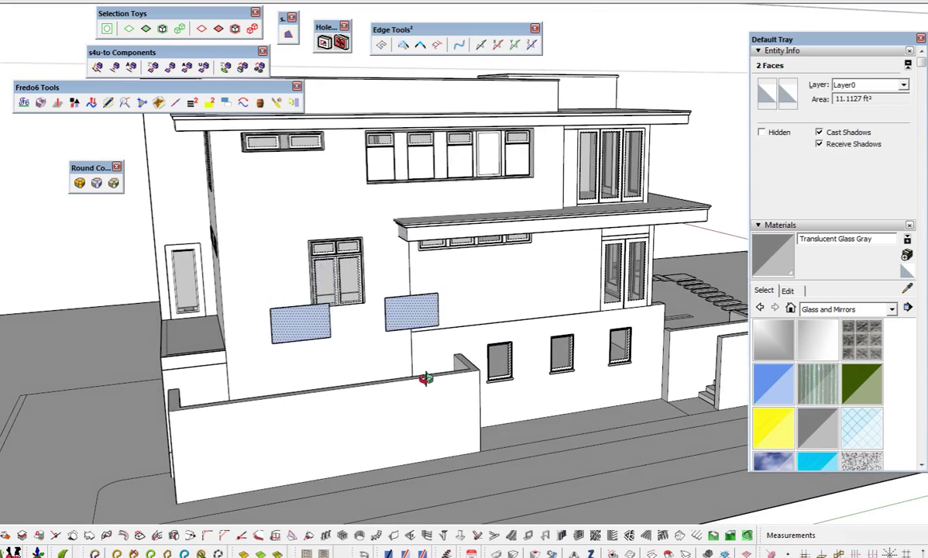
left_click(341, 42)
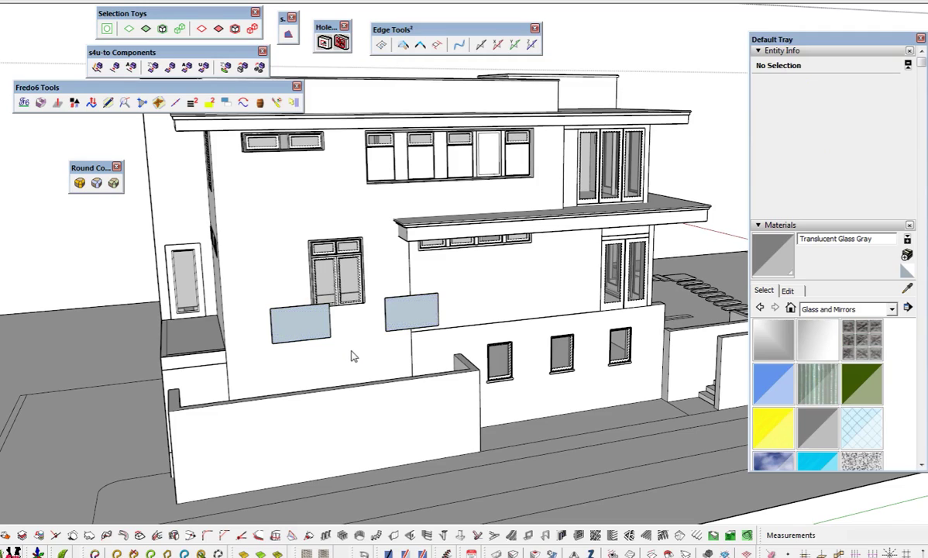
middle_click_drag(349, 359, 246, 315)
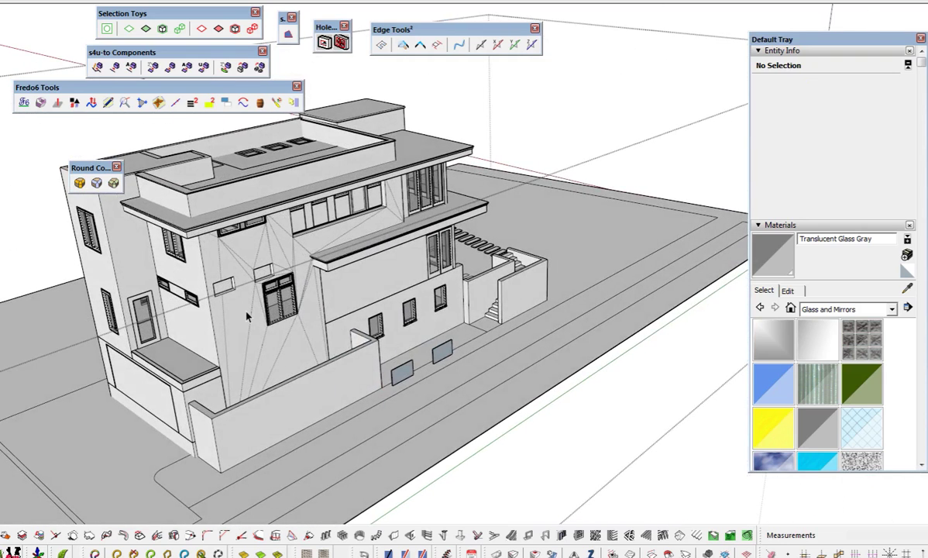
- Run FixIt 101 on all geometry of the OuterShell to merge its fragmented coplanar faces, and inspect the wall openings
left_click(247, 315)
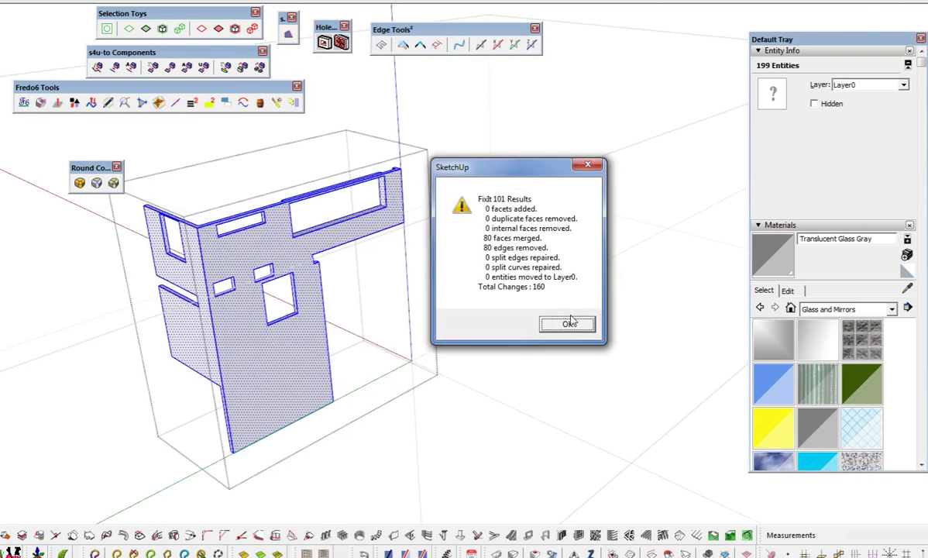
left_click(533, 299)
mouse_move(245, 306)
middle_mouse_down()
mouse_move(630, 314)
mouse_move(682, 256)
mouse_move(694, 204)
mouse_move(227, 269)
mouse_move(394, 271)
mouse_move(460, 138)
mouse_move(234, 308)
middle_mouse_up()
scroll(240, 275, "up", 5)
scroll(250, 283, "up", 3)
scroll(285, 296, "down", 10)
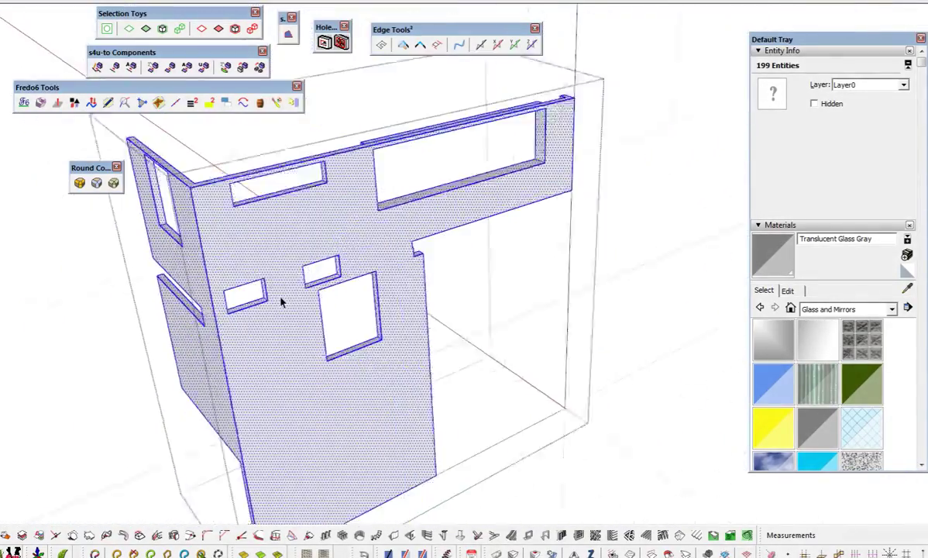
- Undo the two rectangular hole cuts in the shell and delete both cutting rectangles in front of the house
key("Escape")
key("Escape")
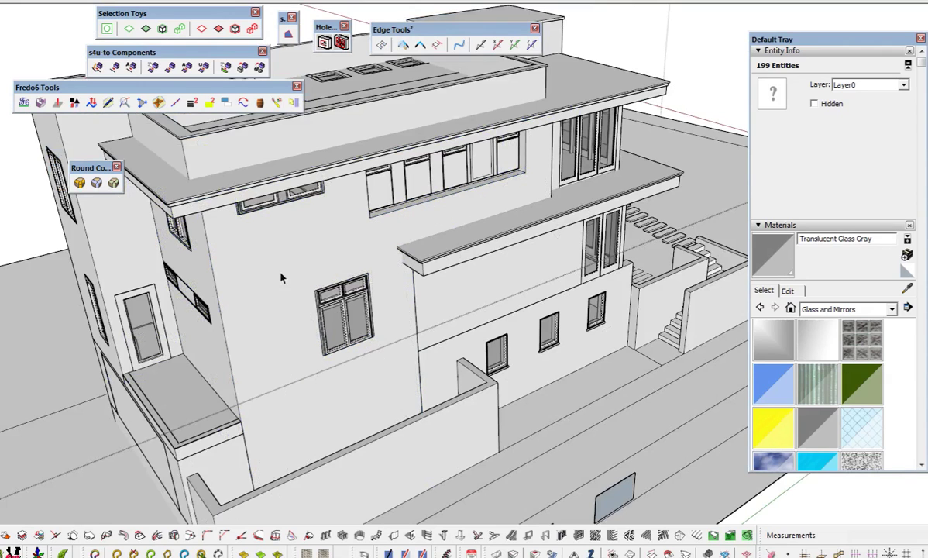
left_click(426, 446)
key("Delete")
left_click(479, 418)
key("Delete")
key("Escape")
- Examine the side elevation drawing and its window components against the matching windows on the house from several angles
middle_click_drag(430, 379, 480, 304, "shift")
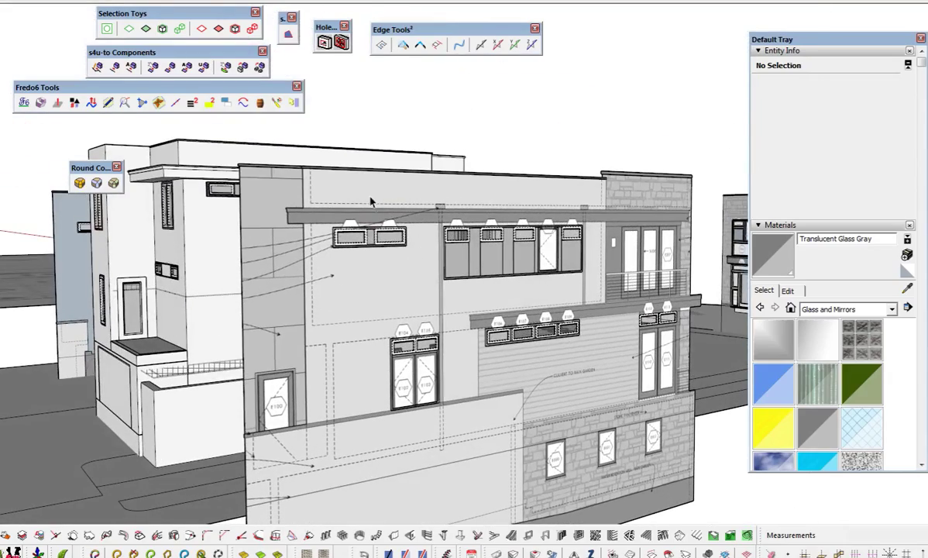
scroll(368, 209, "up", 5)
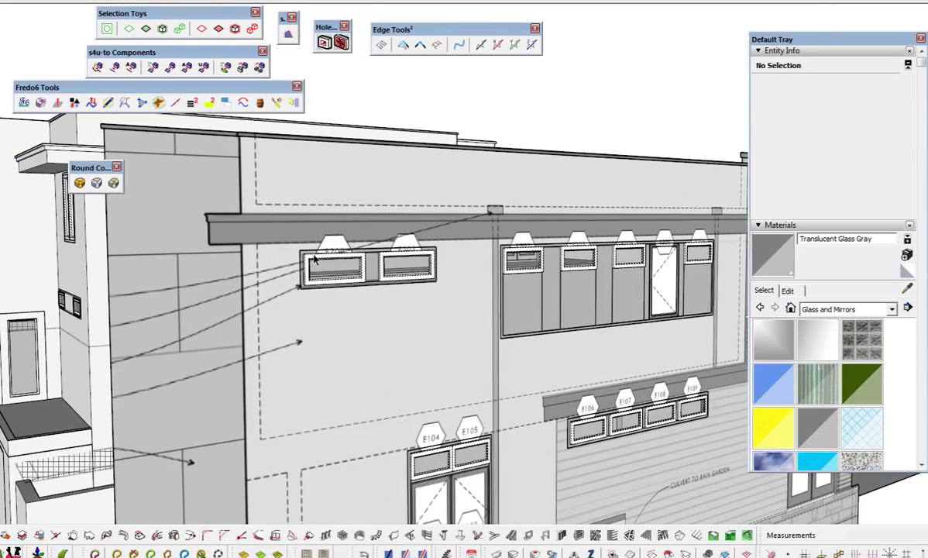
scroll(315, 259, "down", 3)
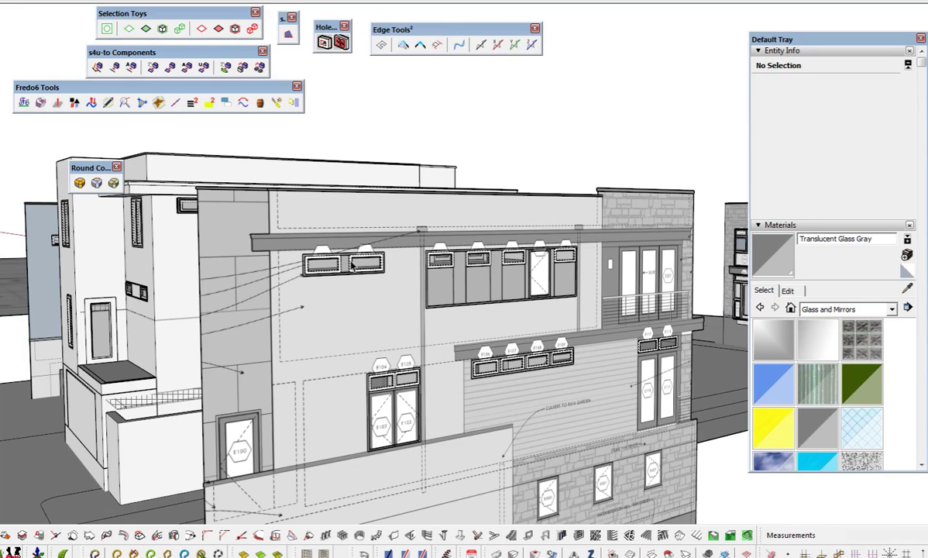
mouse_move(300, 361)
middle_mouse_down("shift")
mouse_move(366, 351)
mouse_move(411, 415)
middle_mouse_up("shift")
middle_click_drag(413, 327, 474, 376)
mouse_move(531, 436)
middle_mouse_down()
mouse_move(380, 392)
mouse_move(375, 380)
middle_mouse_up()
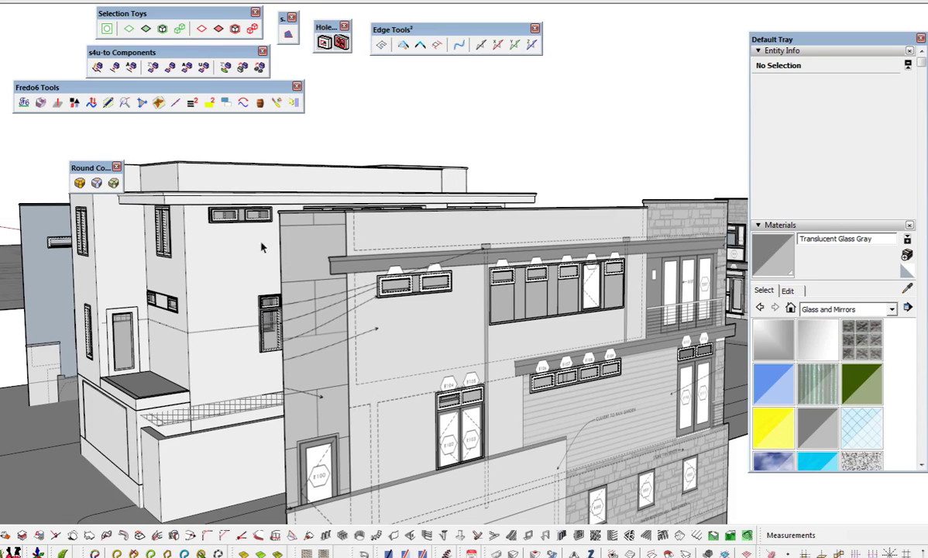
middle_click_drag(390, 369, 355, 341)
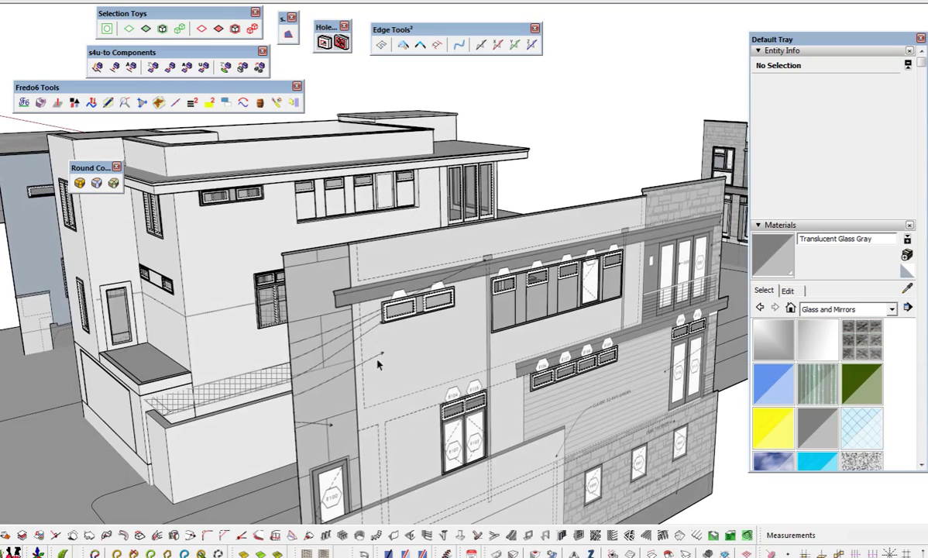
middle_click_drag(411, 375, 342, 349, "shift")
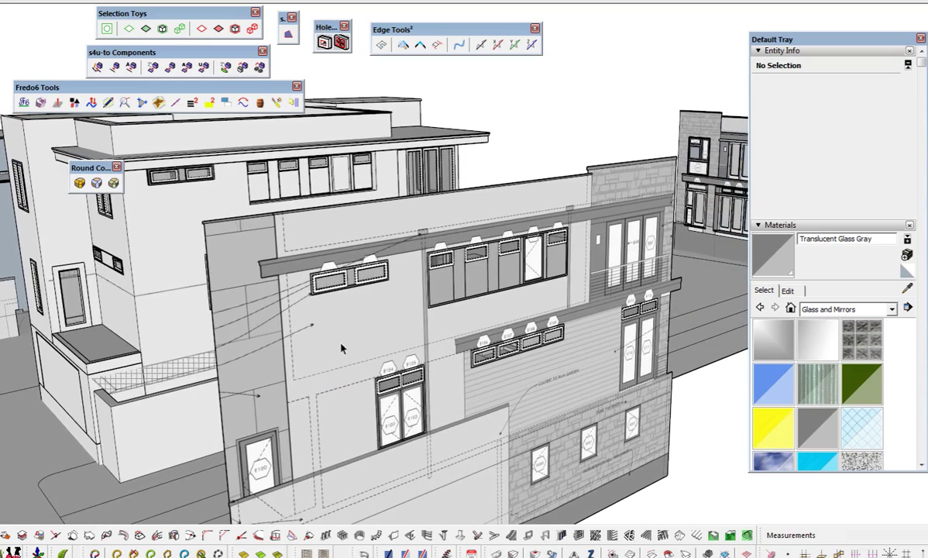
middle_click_drag(270, 300, 312, 343)
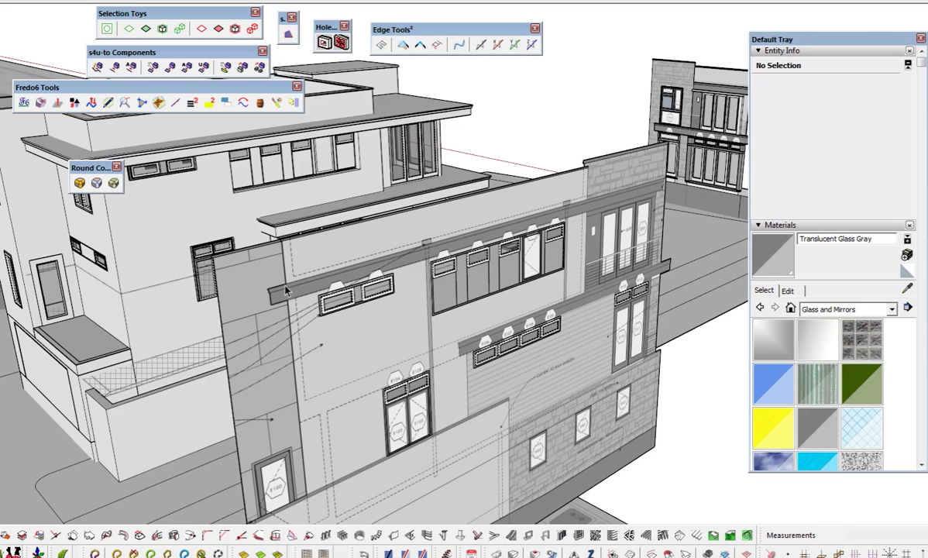
middle_click_drag(147, 217, 263, 207)
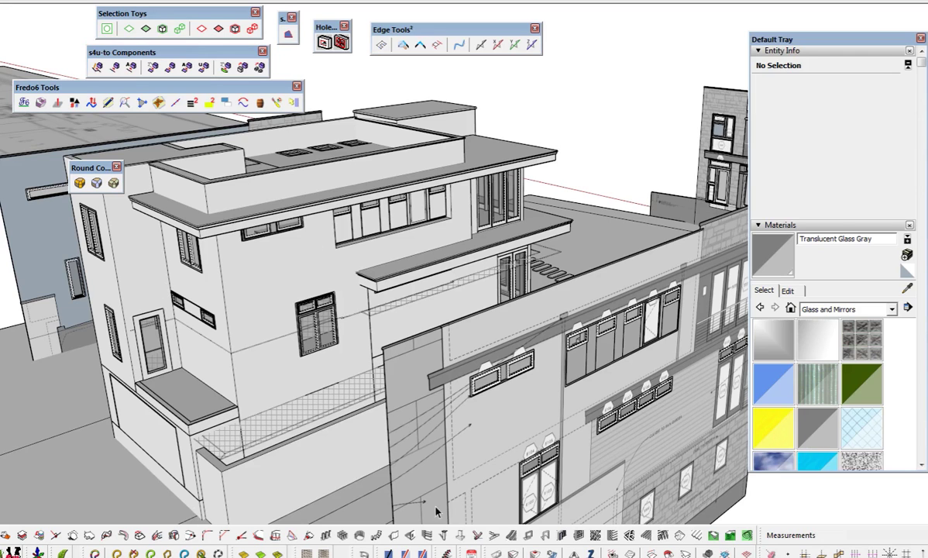
scroll(422, 334, "up", 4)
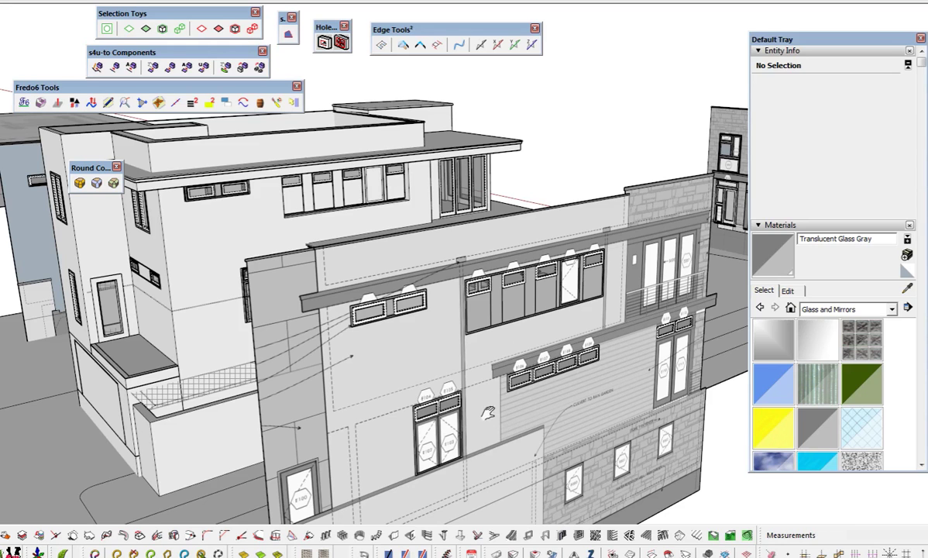
middle_click_drag(461, 391, 477, 353, "shift")
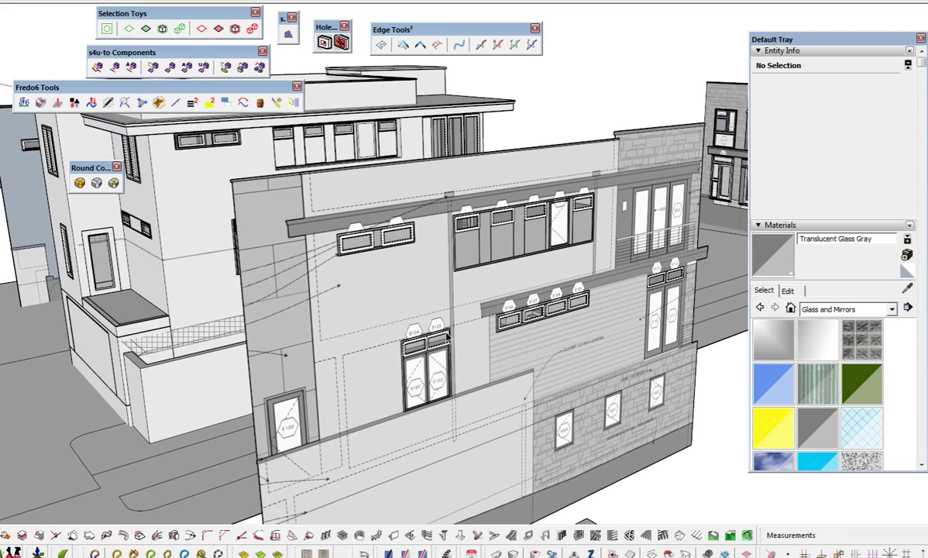